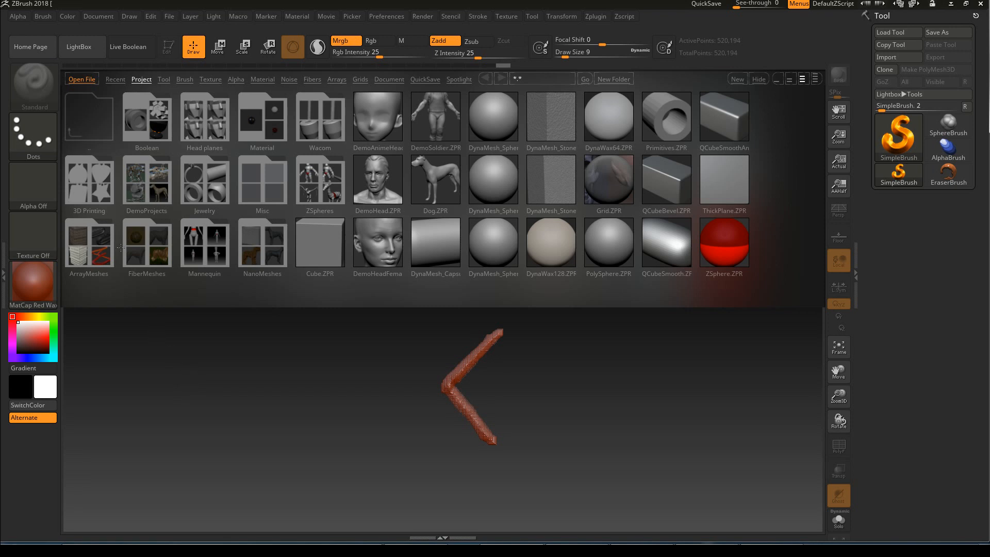
# Hide the LightBox browser so the whole canvas is free.
pyautogui.click(88, 47)
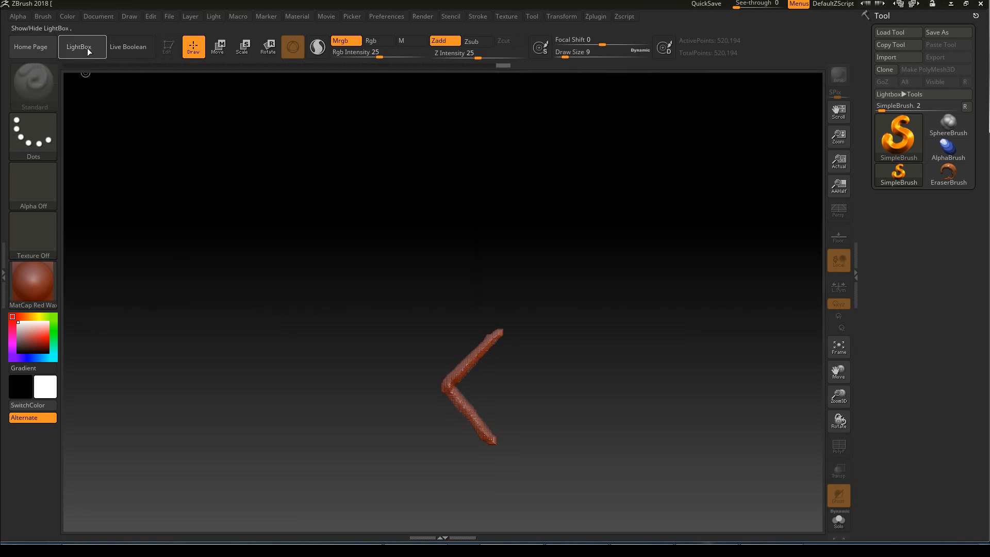
pyautogui.click(89, 47)
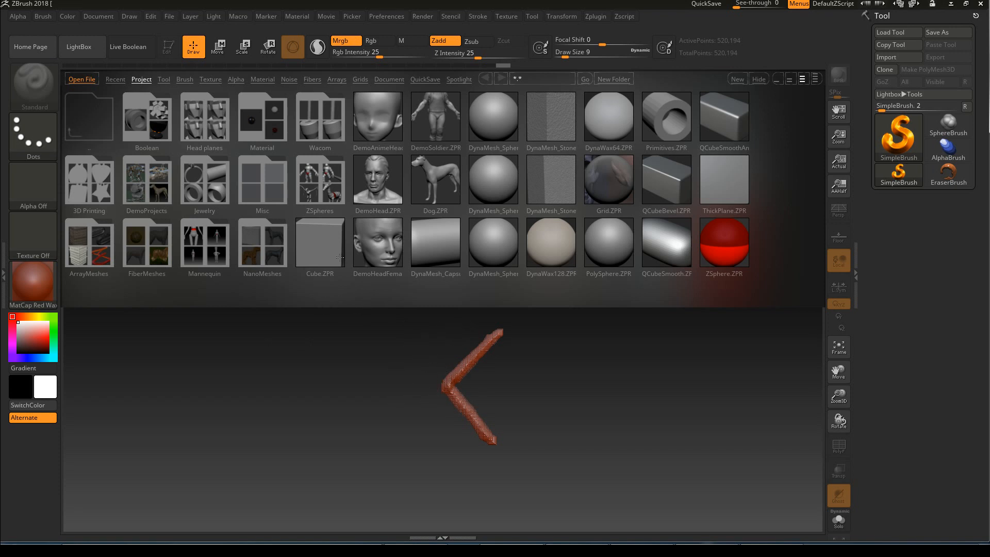
pyautogui.click(86, 48)
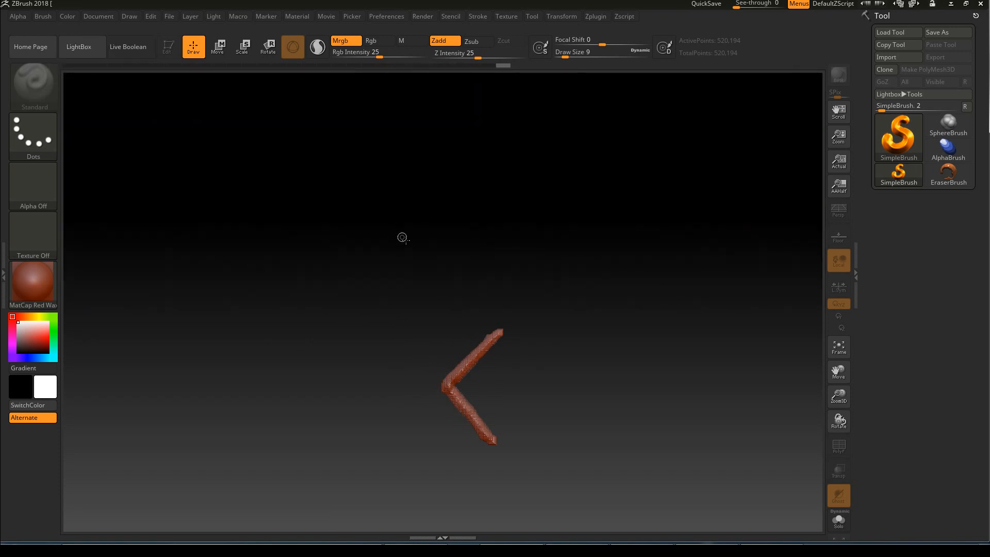
# Set the Draw Size to 77 and paint several wide crossing strokes on the canvas with SimpleBrush.
pyautogui.press('s')
pyautogui.moveTo(421, 241); pyautogui.dragTo(431, 242)
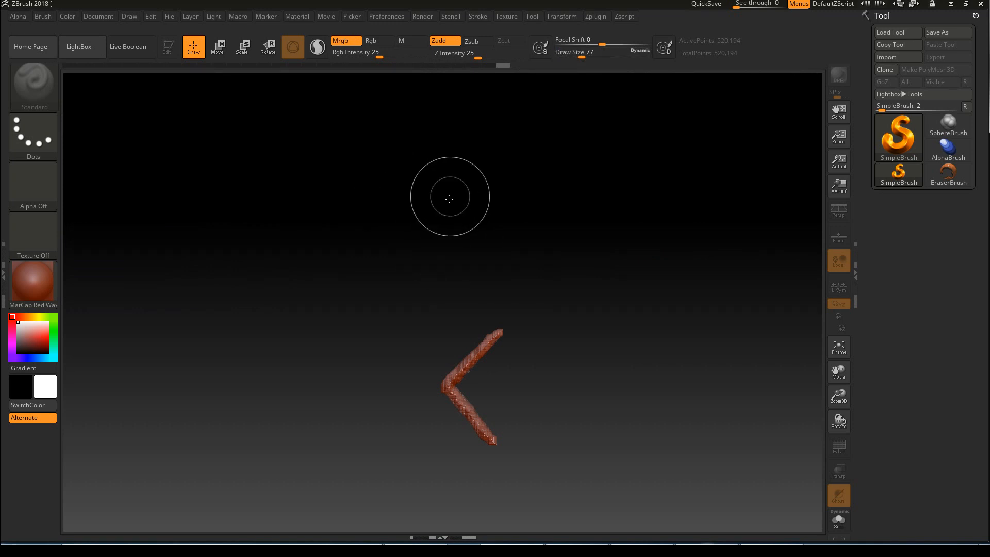
pyautogui.moveTo(568, 156); pyautogui.dragTo(304, 289)
pyautogui.moveTo(267, 202); pyautogui.dragTo(570, 289)
pyautogui.moveTo(629, 200)
pyautogui.mouseDown()
pyautogui.moveTo(606, 251)
pyautogui.moveTo(687, 237)
pyautogui.moveTo(608, 269)
pyautogui.moveTo(616, 231)
pyautogui.mouseUp()
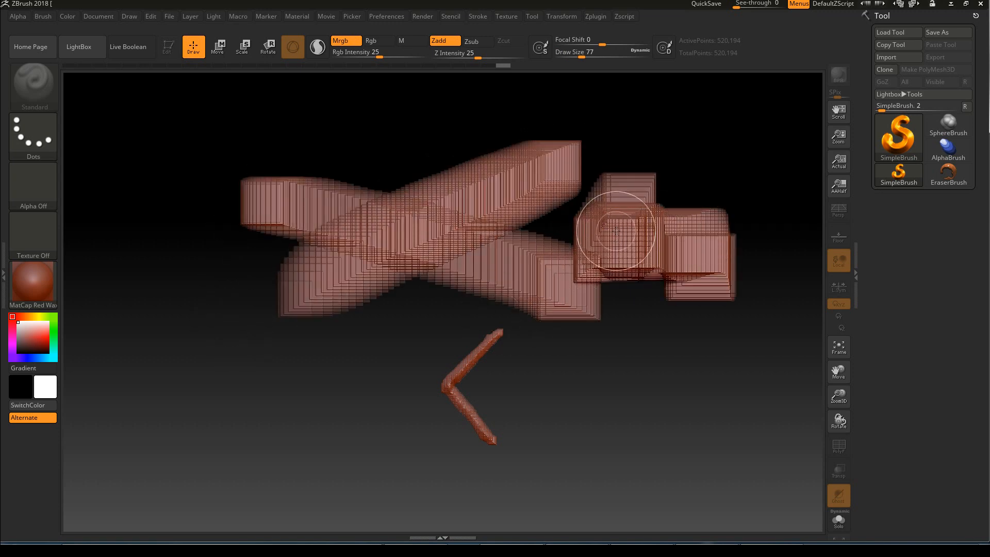
# Clear the canvas of all strokes and choose the Sphere3D primitive as the current tool.
pyautogui.hotkey('ctrl', 'n')
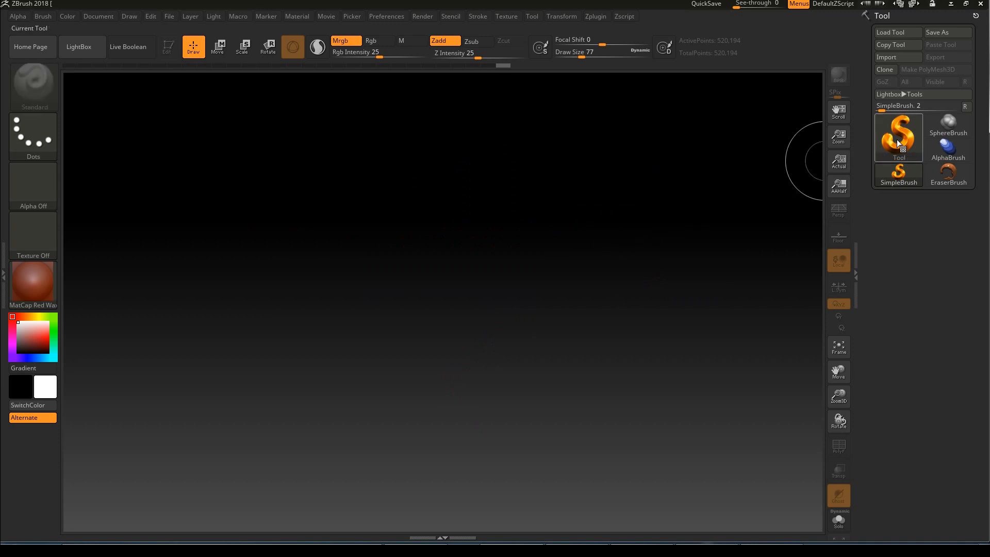
pyautogui.click(895, 138)
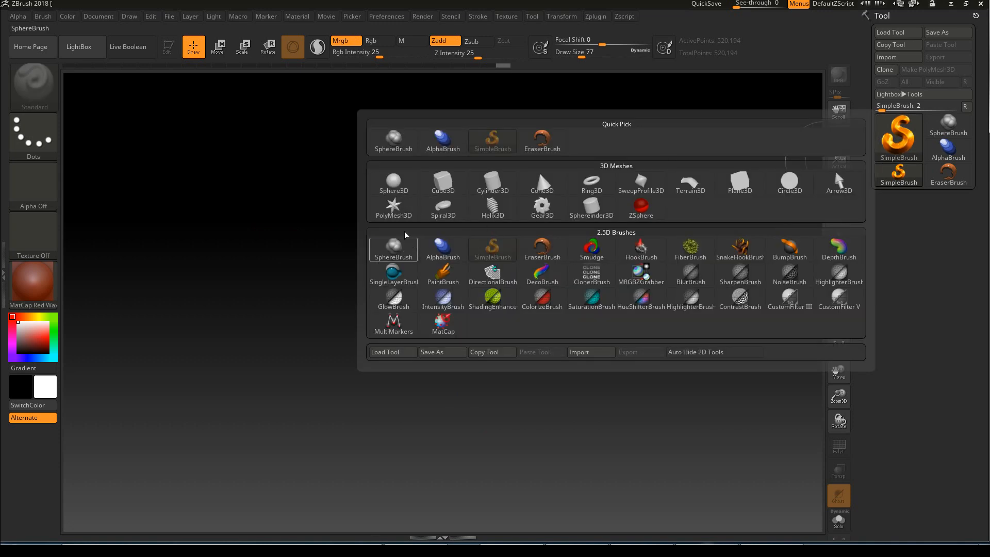
pyautogui.click(393, 181)
# Draw a large sphere on the canvas and add several smaller overlapping spheres beside and below it.
pyautogui.moveTo(356, 246)
pyautogui.mouseDown()
pyautogui.moveTo(433, 381)
pyautogui.moveTo(409, 325)
pyautogui.moveTo(475, 405)
pyautogui.moveTo(444, 389)
pyautogui.mouseUp()
pyautogui.press('t')
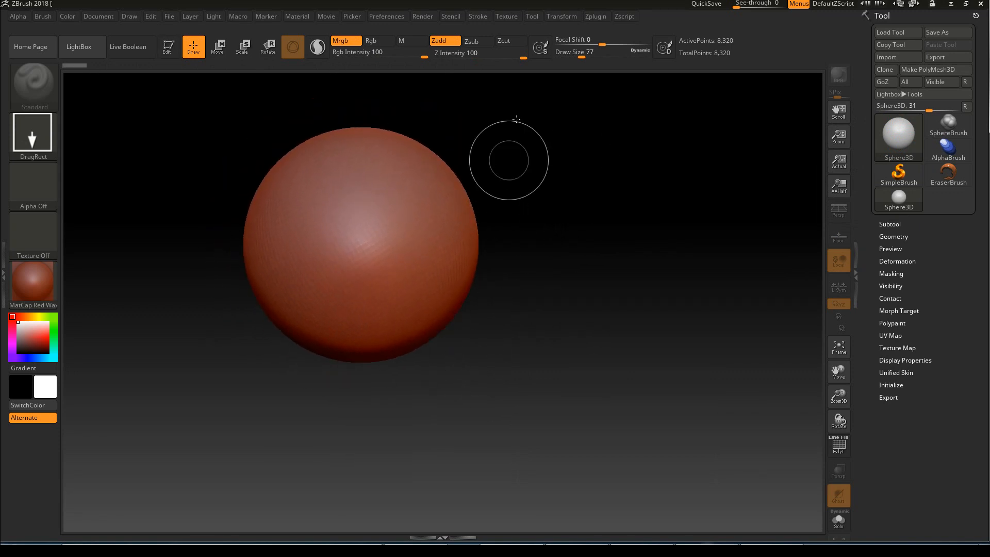
pyautogui.moveTo(499, 210)
pyautogui.mouseDown()
pyautogui.moveTo(517, 281)
pyautogui.moveTo(516, 361)
pyautogui.mouseUp()
pyautogui.moveTo(625, 257); pyautogui.dragTo(597, 399)
pyautogui.moveTo(494, 393); pyautogui.dragTo(498, 458)
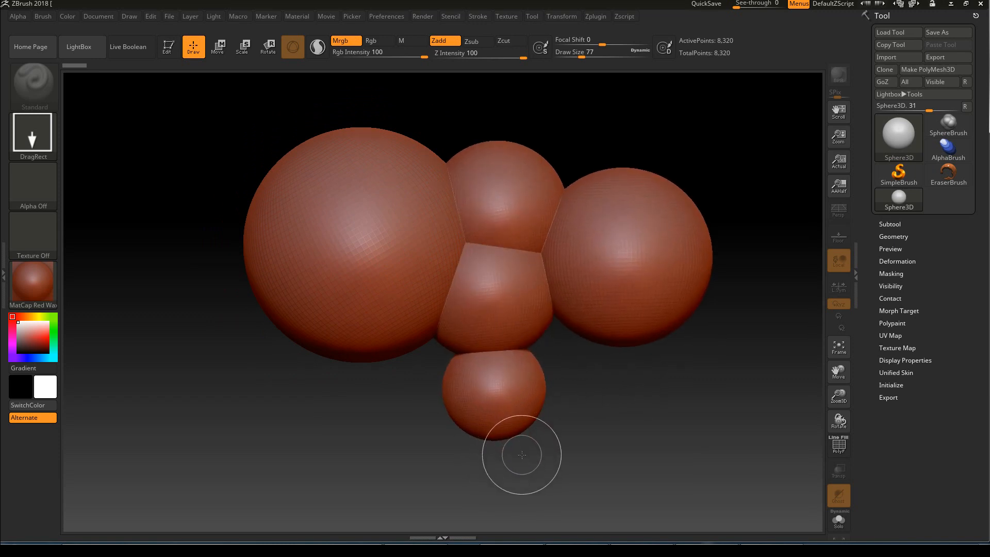
# Undo all the drawn spheres until the canvas is empty.
pyautogui.hotkey('ctrl', 'z')
pyautogui.hotkey('ctrl', 'z')
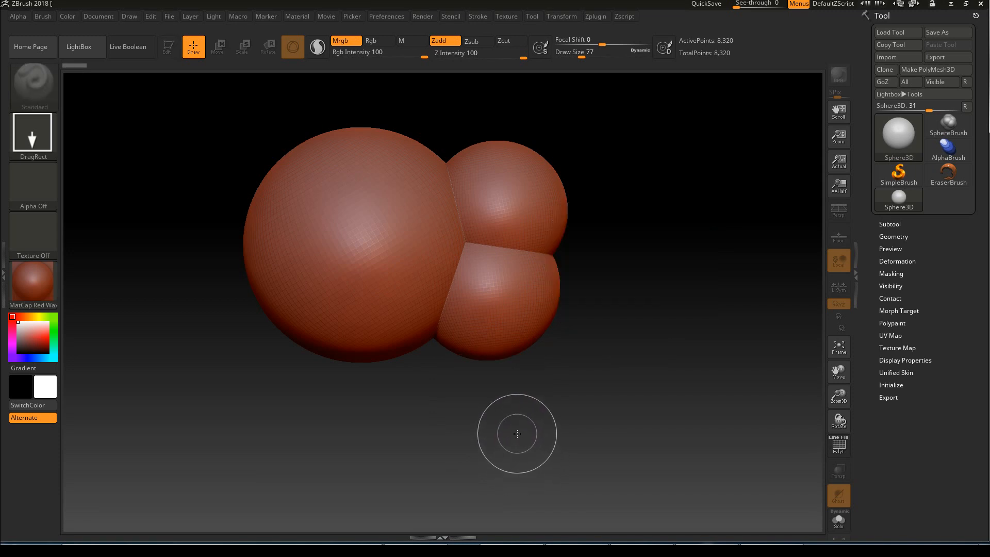
pyautogui.hotkey('ctrl', 'z')
pyautogui.hotkey('ctrl', 'z')
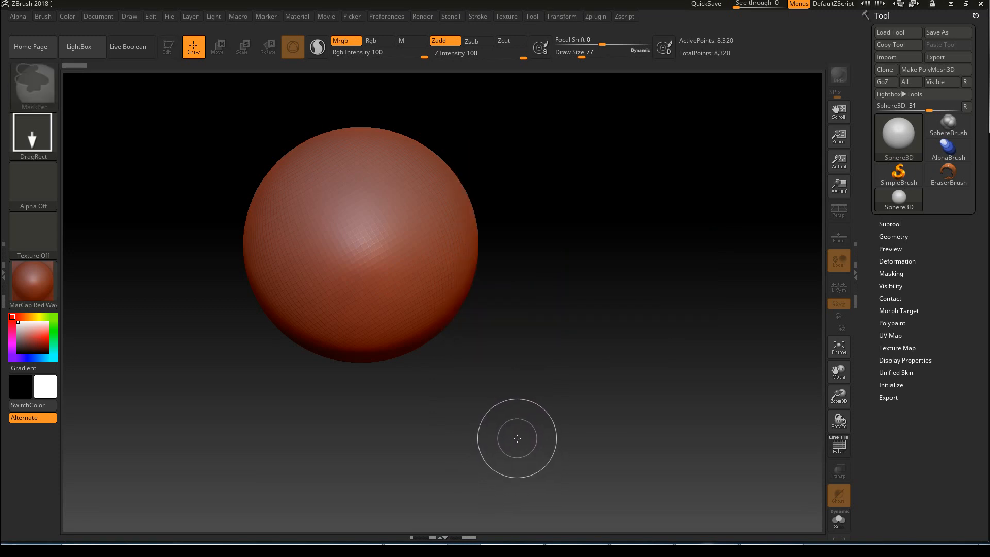
pyautogui.hotkey('ctrl', 'z')
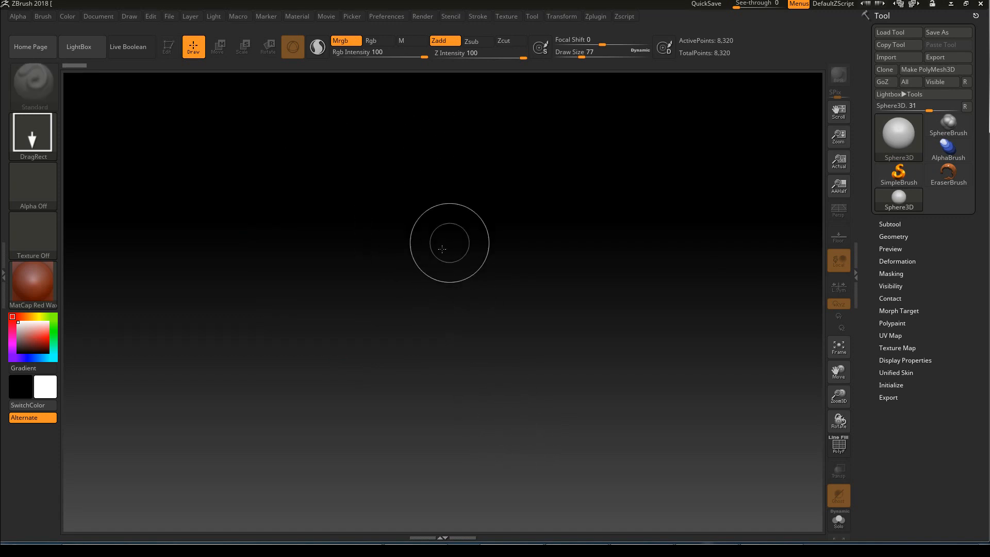
# Draw one large Sphere3D near the middle of the canvas and turn on Edit mode for it.
pyautogui.moveTo(398, 256); pyautogui.dragTo(464, 426)
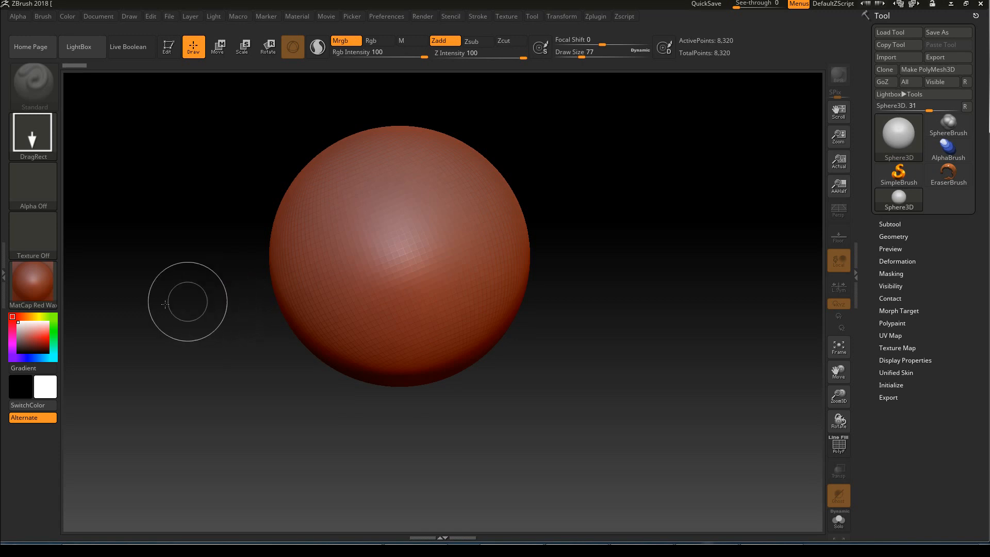
pyautogui.click(168, 50)
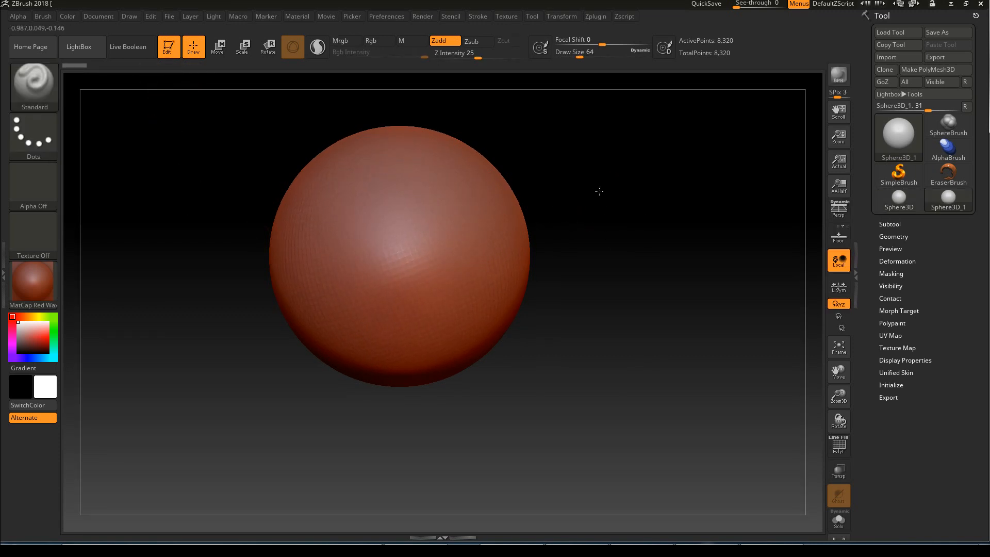
pyautogui.moveTo(626, 185)
pyautogui.keyDown('alt'); pyautogui.mouseDown()
pyautogui.moveTo(438, 282)
pyautogui.moveTo(597, 243)
pyautogui.moveTo(603, 219)
pyautogui.moveTo(604, 310)
pyautogui.moveTo(612, 191)
pyautogui.mouseUp(); pyautogui.keyUp('alt')
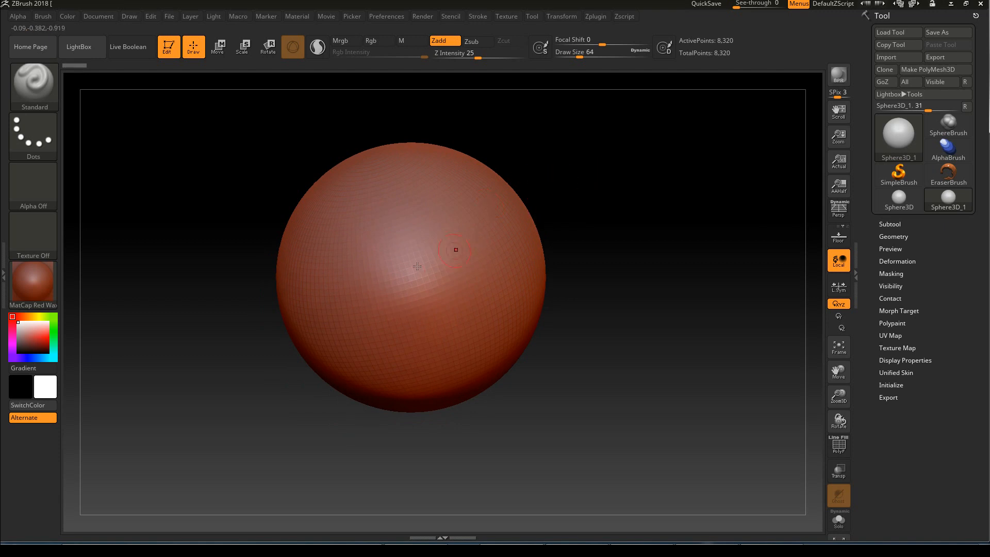
# Try to sculpt diagonal strokes on the sphere primitive with the Standard brush.
pyautogui.moveTo(490, 223); pyautogui.dragTo(330, 305)
pyautogui.moveTo(448, 238); pyautogui.dragTo(364, 288)
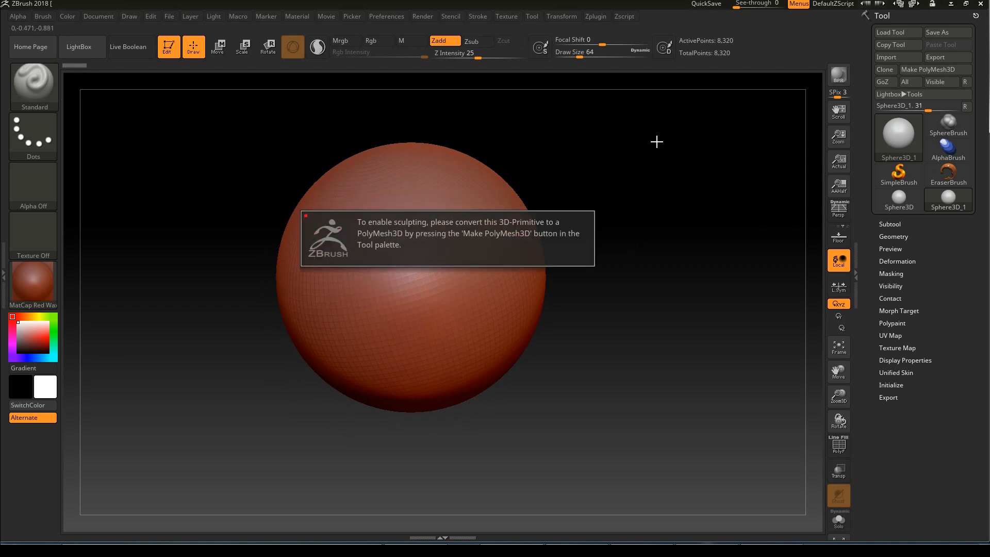
pyautogui.moveTo(577, 168); pyautogui.dragTo(522, 235)
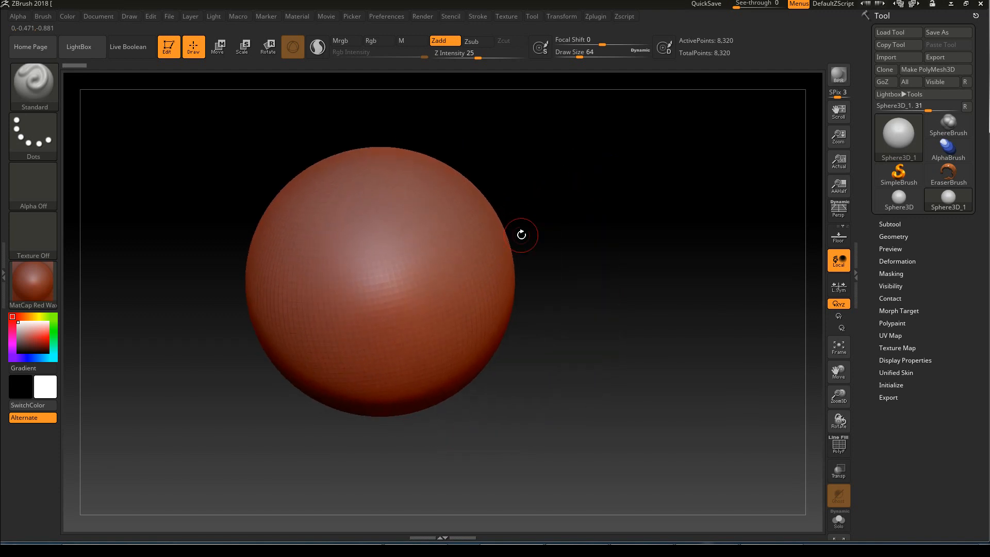
# Convert the sphere to a PolyMesh3D, testing one diagonal Standard brush stroke across its front and undoing it.
pyautogui.click(923, 69)
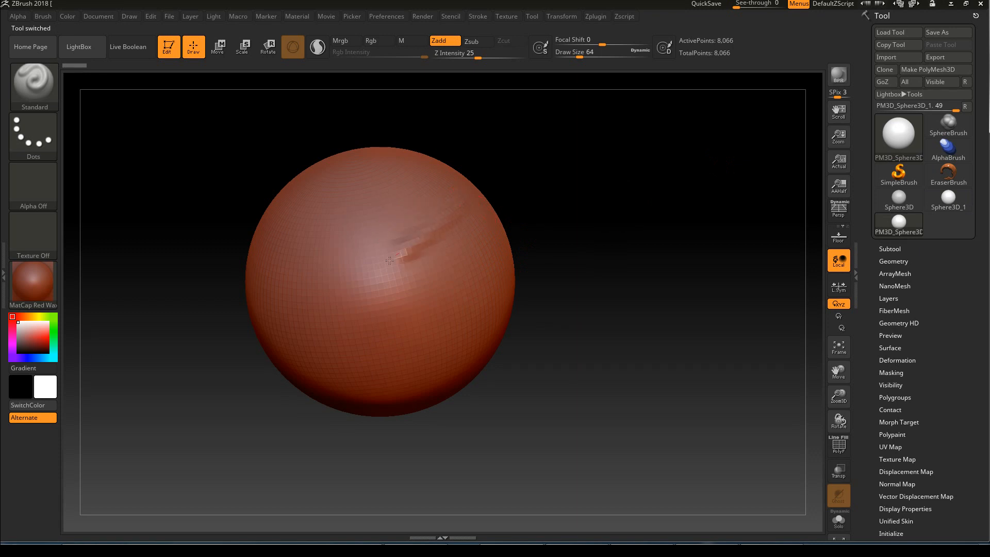
pyautogui.moveTo(398, 254); pyautogui.dragTo(290, 321)
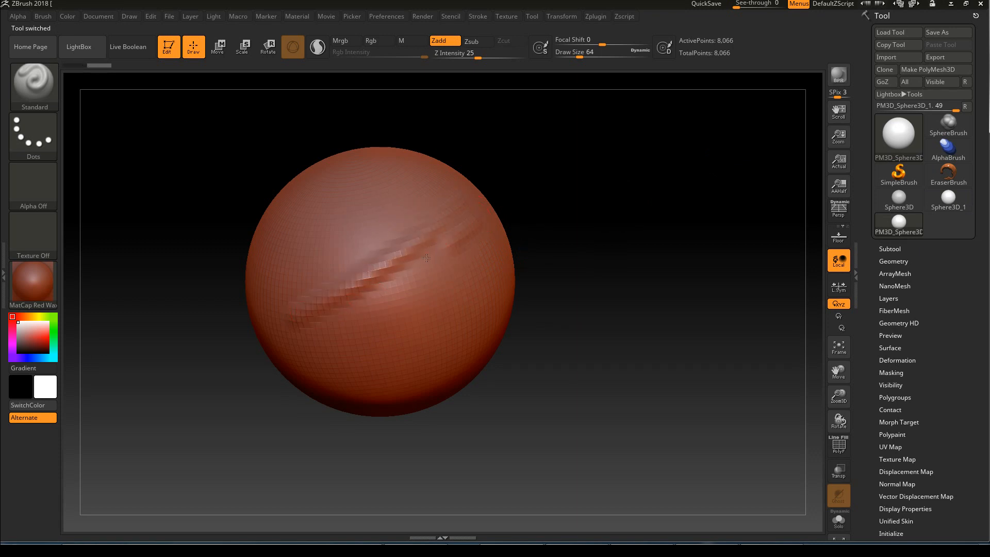
pyautogui.hotkey('ctrl', 'z')
pyautogui.hotkey('ctrl', 'z')
# Set the Standard brush's Draw Size to 83 with the sphere framed larger on the canvas.
pyautogui.moveTo(568, 205)
pyautogui.keyDown('alt'); pyautogui.mouseDown()
pyautogui.moveTo(574, 221)
pyautogui.moveTo(618, 193)
pyautogui.mouseUp(); pyautogui.keyUp('alt')
pyautogui.press('s')
pyautogui.press('s')
pyautogui.moveTo(484, 246); pyautogui.dragTo(478, 246)
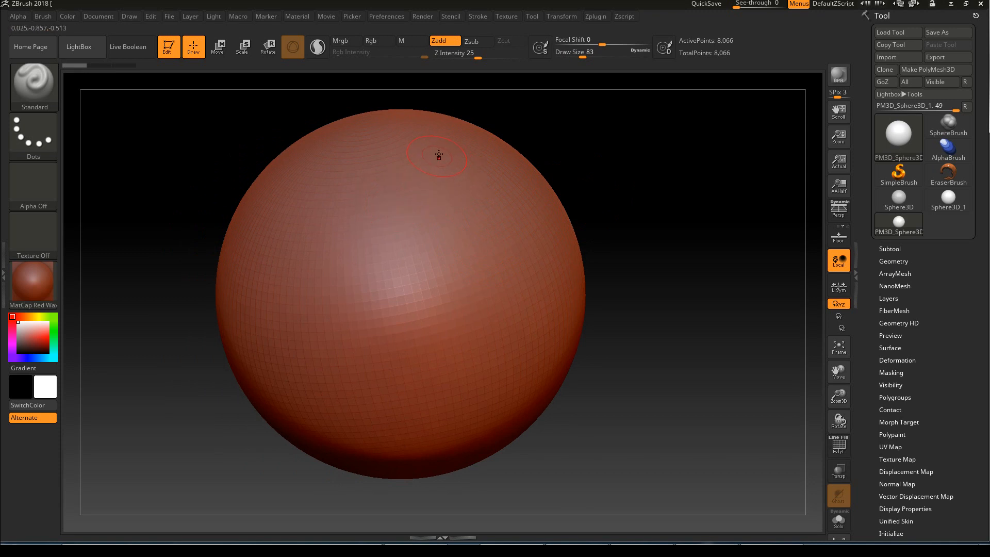
# Sculpt a series of parallel diagonal ridges across the front of the sphere with the Standard brush.
pyautogui.moveTo(415, 186); pyautogui.dragTo(310, 273)
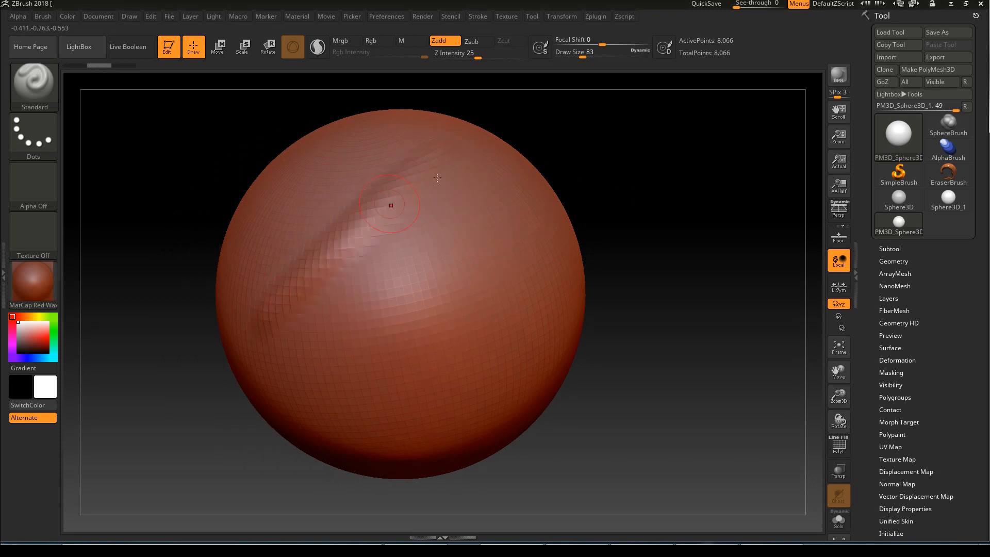
pyautogui.moveTo(439, 208); pyautogui.dragTo(310, 355)
pyautogui.moveTo(495, 204); pyautogui.dragTo(374, 343)
pyautogui.moveTo(527, 246)
pyautogui.mouseDown()
pyautogui.moveTo(436, 348)
pyautogui.moveTo(374, 439)
pyautogui.mouseUp()
pyautogui.moveTo(627, 231); pyautogui.dragTo(597, 210)
pyautogui.moveTo(554, 252)
pyautogui.mouseDown()
pyautogui.moveTo(438, 382)
pyautogui.moveTo(423, 432)
pyautogui.mouseUp()
pyautogui.moveTo(605, 166)
pyautogui.mouseDown()
pyautogui.moveTo(572, 140)
pyautogui.moveTo(583, 164)
pyautogui.mouseUp()
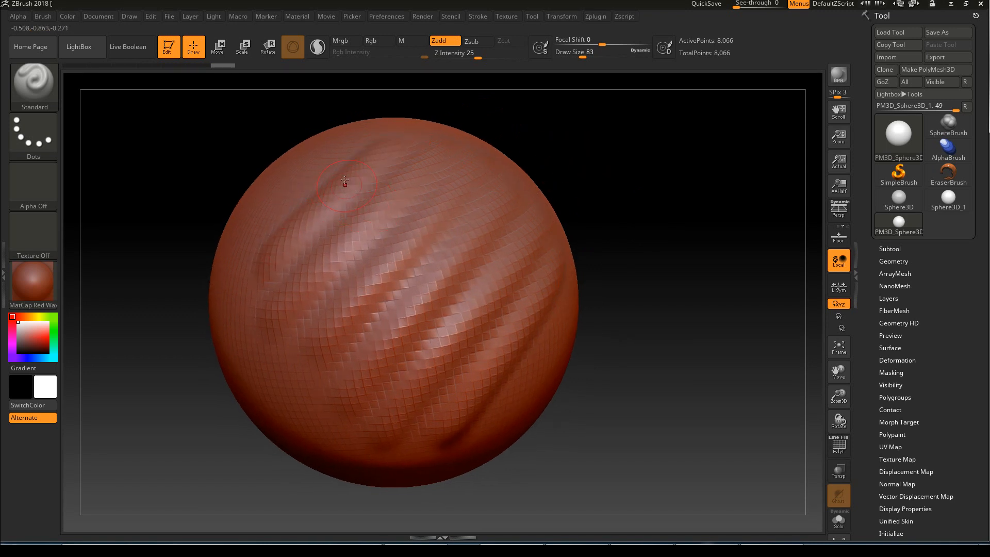
pyautogui.moveTo(603, 131); pyautogui.dragTo(592, 128)
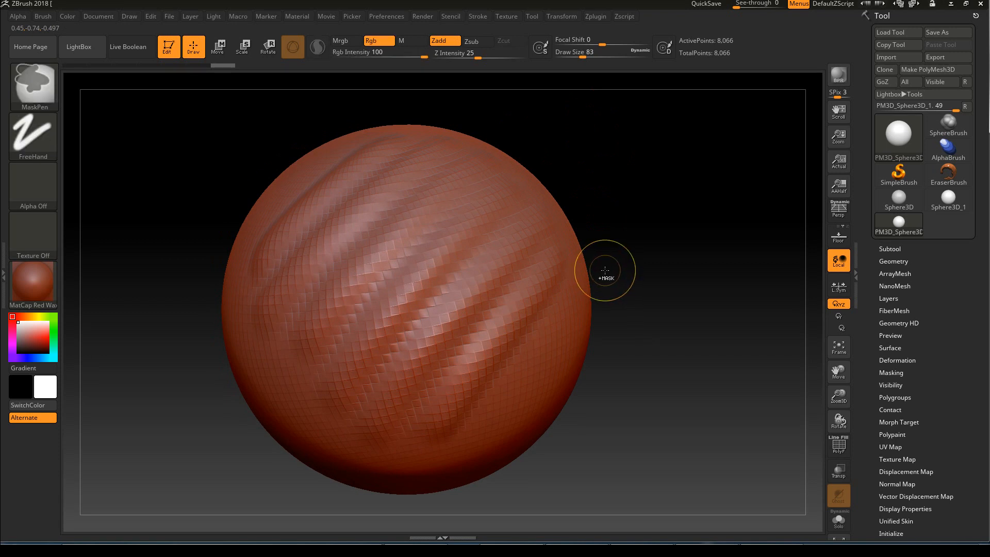
# Undo the sculpted ridges one by one until only the first diagonal ridge remains.
pyautogui.hotkey('ctrl', 'z')
pyautogui.press('ctrl')
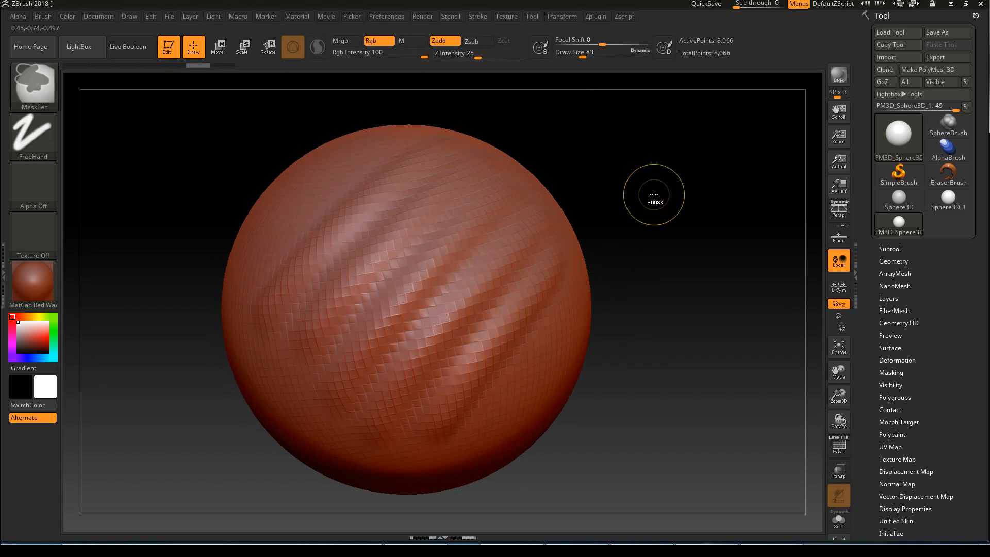
pyautogui.hotkey('ctrl', 'z')
pyautogui.hotkey('ctrl', 'z')
pyautogui.hotkey('ctrl', 'z')
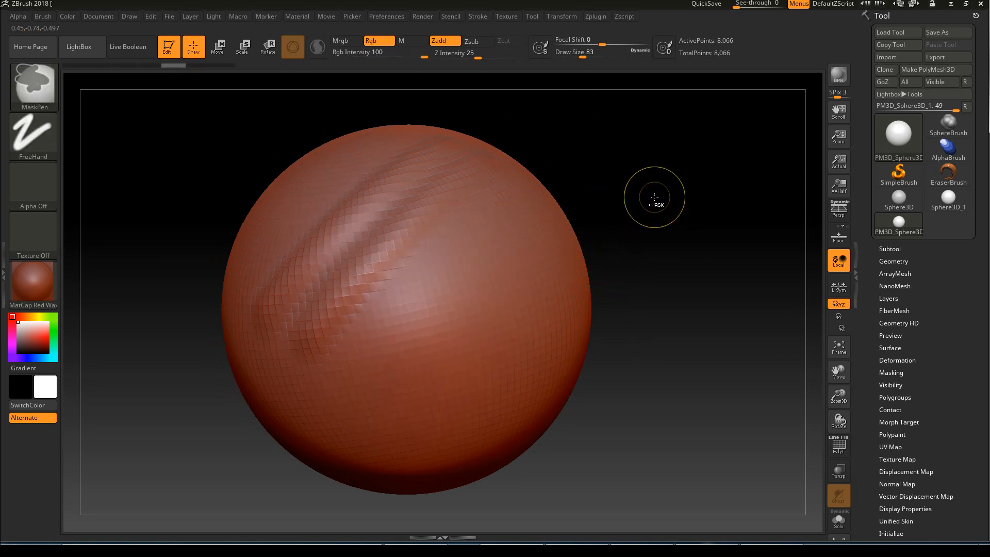
pyautogui.hotkey('ctrl', 'z')
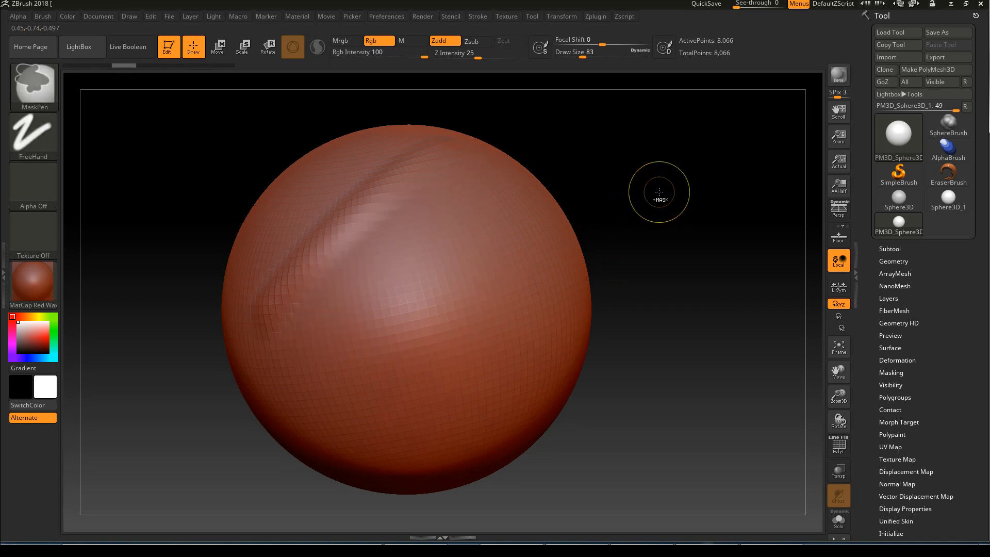
pyautogui.hotkey('ctrl', 'z')
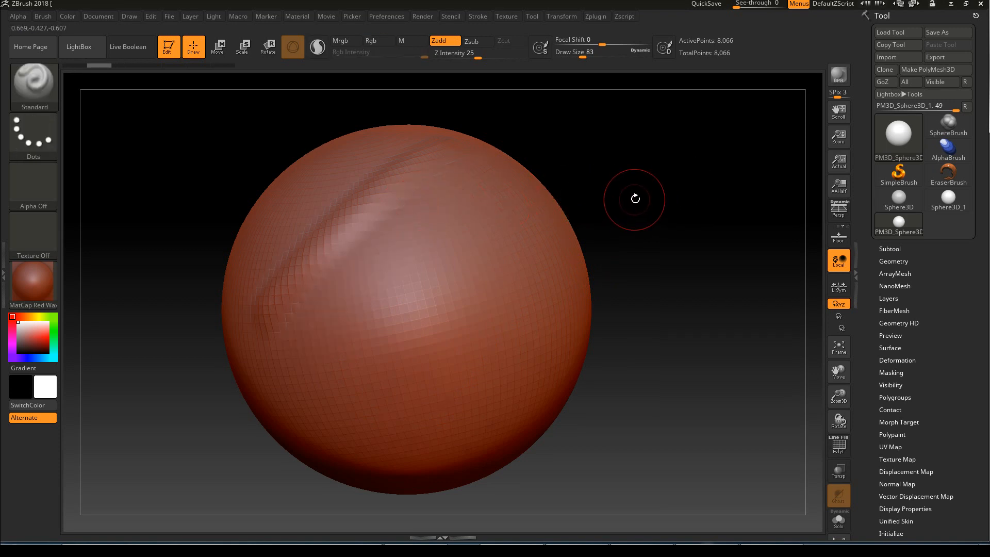
# Redo the undone strokes to restore the diagonal ridges on the sphere.
pyautogui.hotkey('ctrl', 'shift')
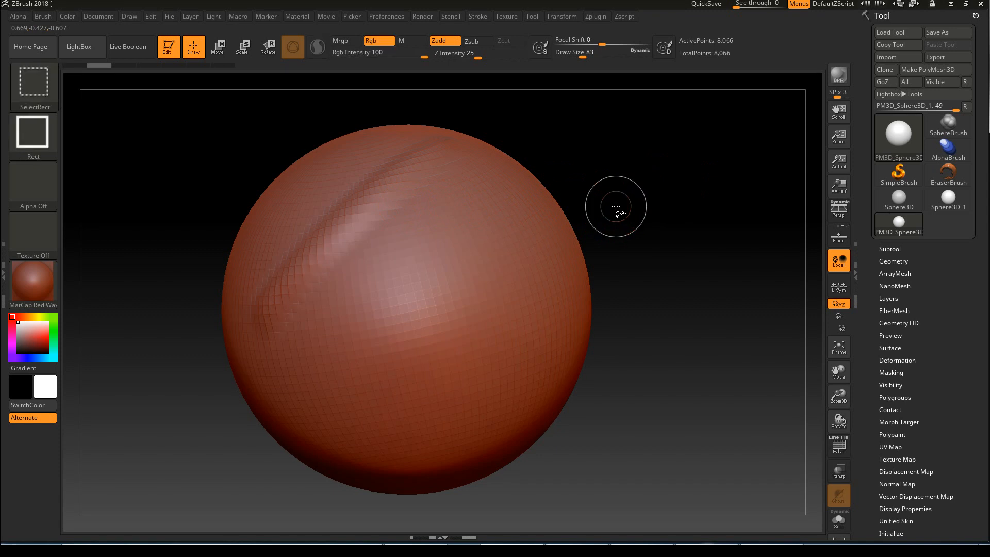
pyautogui.hotkey('ctrl', 'shift', 'z')
pyautogui.hotkey('ctrl', 'shift', 'z')
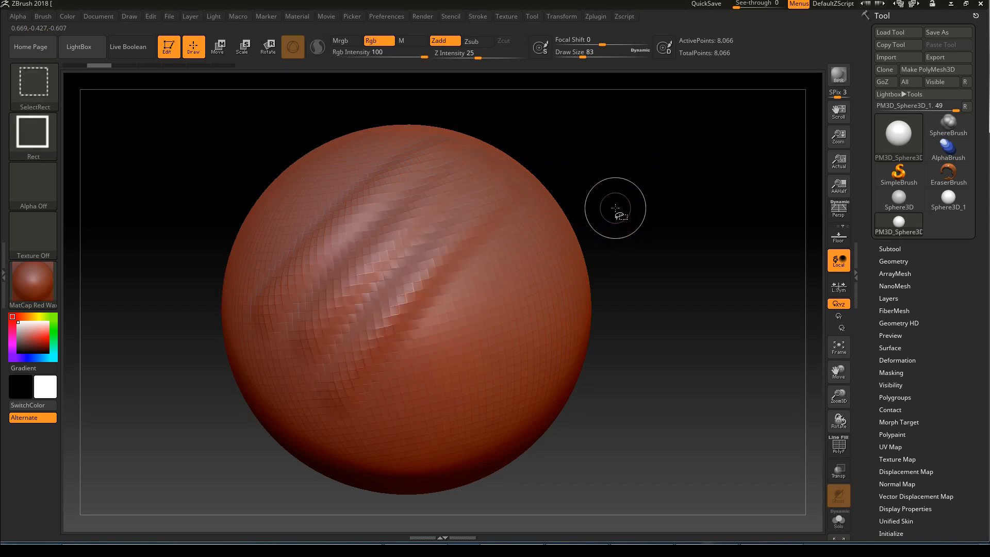
pyautogui.hotkey('ctrl', 'shift', 'z')
pyautogui.hotkey('ctrl', 'shift', 'z')
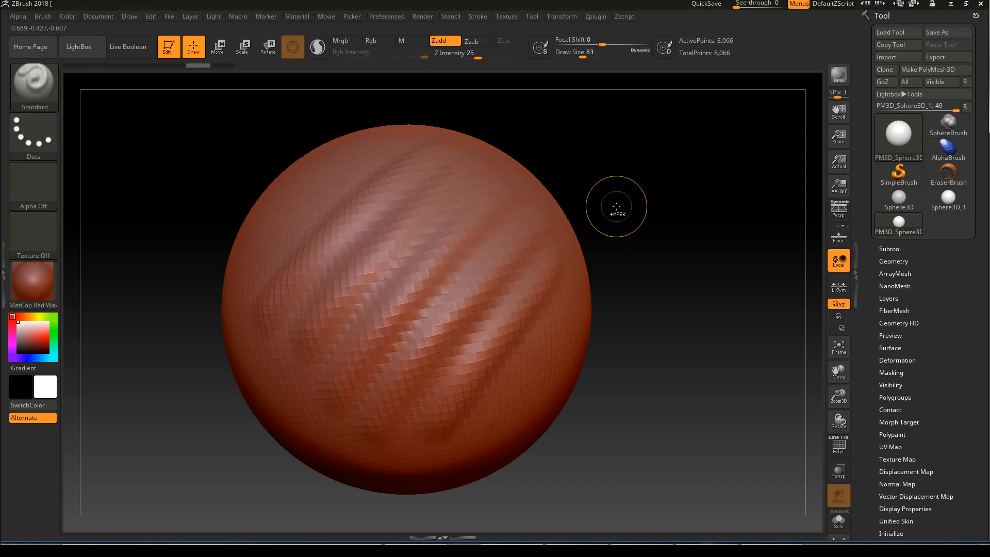
# Undo the last three ridge strokes on the sphere and redo them again.
pyautogui.hotkey('ctrl', 'z')
pyautogui.hotkey('ctrl', 'z')
pyautogui.hotkey('ctrl', 'z')
pyautogui.hotkey('ctrl', 'shift')
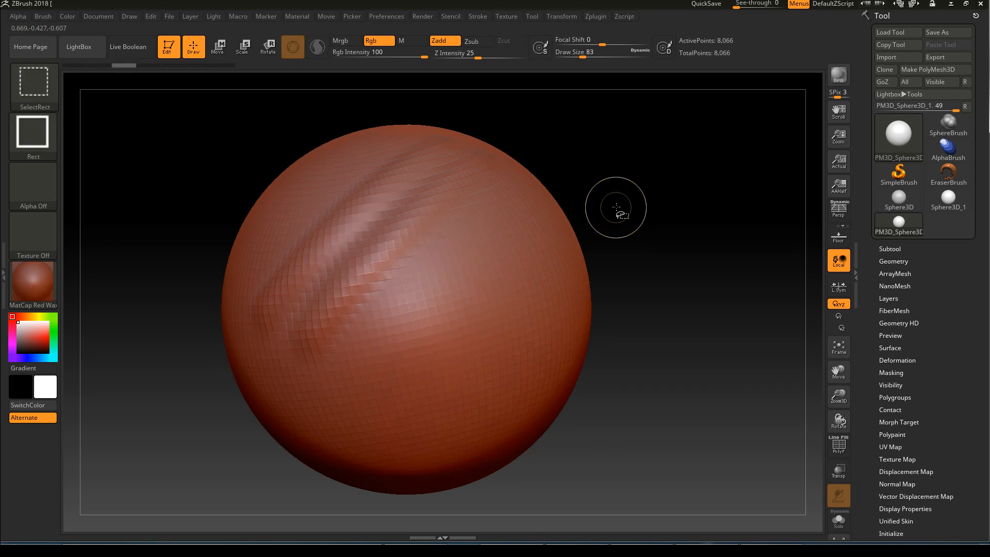
pyautogui.hotkey('ctrl', 'shift', 'z')
pyautogui.hotkey('ctrl', 'shift', 'z')
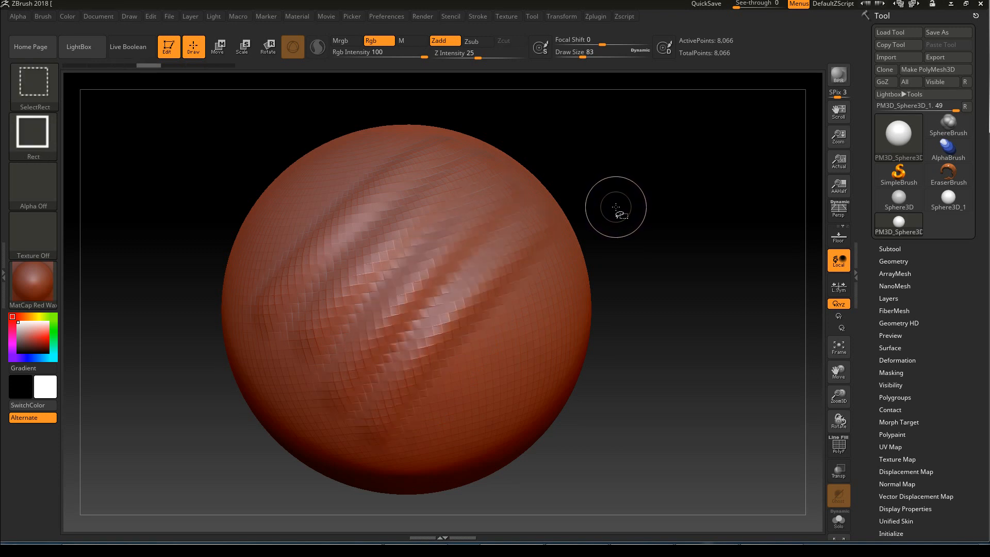
pyautogui.hotkey('ctrl', 'shift', 'z')
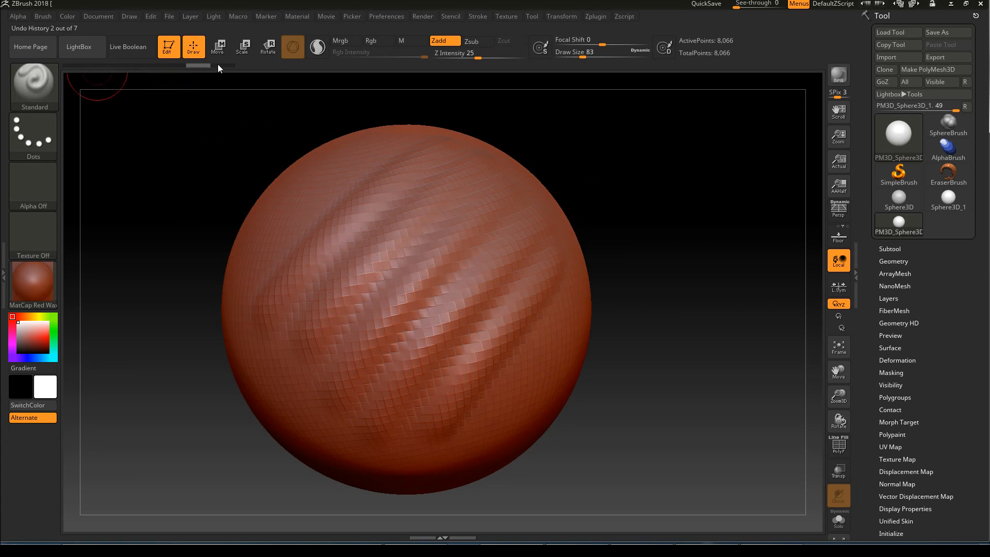
# Step back through the Undo History to the sphere's first state, before any ridges were sculpted.
pyautogui.moveTo(193, 65)
pyautogui.mouseDown()
pyautogui.moveTo(107, 66)
pyautogui.moveTo(223, 67)
pyautogui.moveTo(94, 67)
pyautogui.moveTo(208, 64)
pyautogui.moveTo(113, 68)
pyautogui.mouseUp()
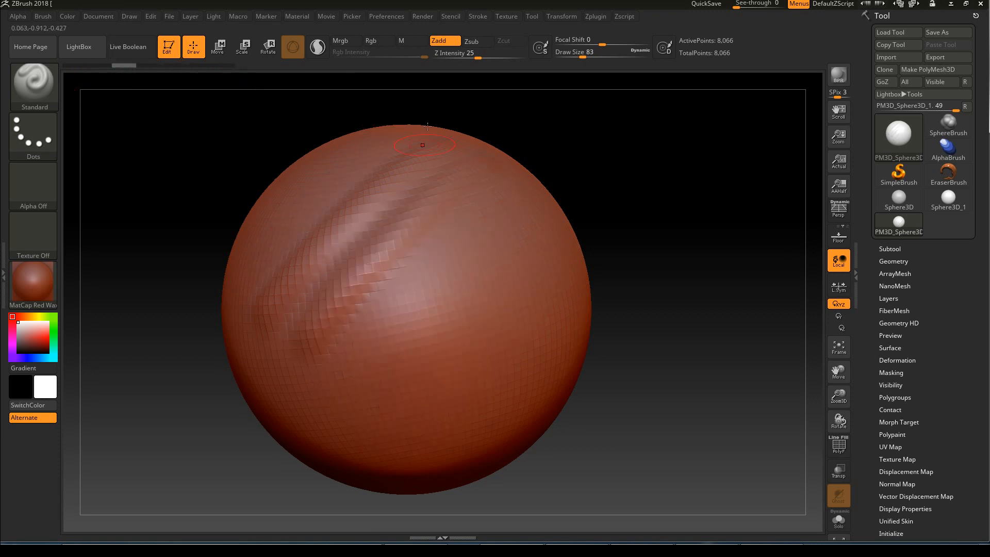
pyautogui.moveTo(119, 71); pyautogui.dragTo(79, 73)
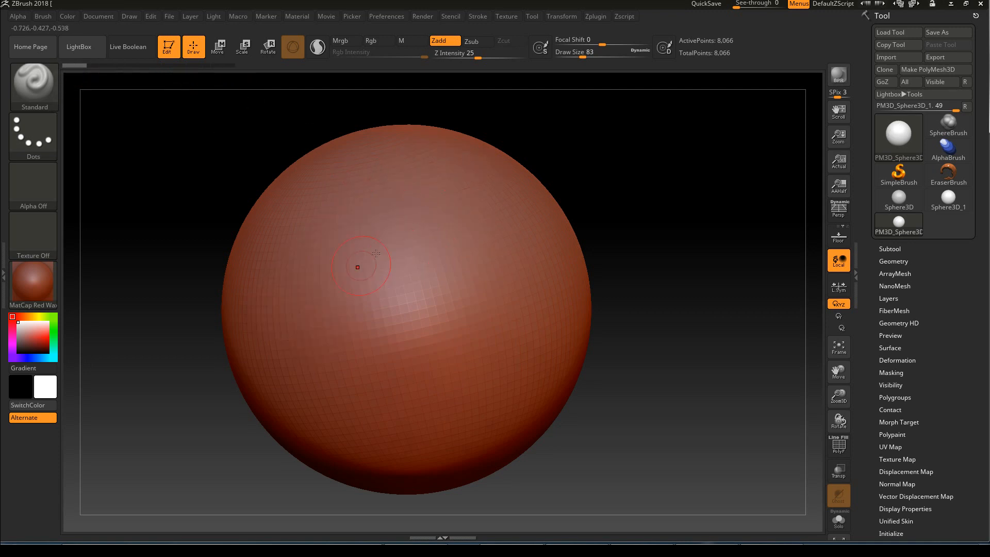
# Set the brush draw size to 136, sculpt a diagonal test ridge across the sphere and undo it.
pyautogui.press('s')
pyautogui.click(471, 226)
pyautogui.moveTo(499, 194); pyautogui.dragTo(279, 397)
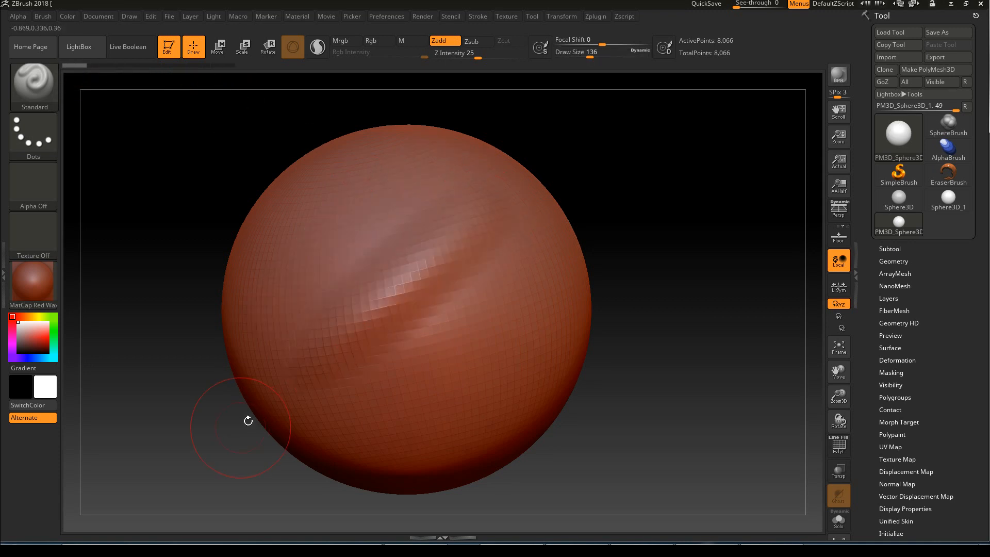
pyautogui.hotkey('ctrl', 'z')
# Subdivide the sphere's geometry twice to reach subdivision level 3.
pyautogui.moveTo(634, 221)
pyautogui.mouseDown()
pyautogui.moveTo(664, 221)
pyautogui.moveTo(693, 241)
pyautogui.moveTo(685, 219)
pyautogui.mouseUp()
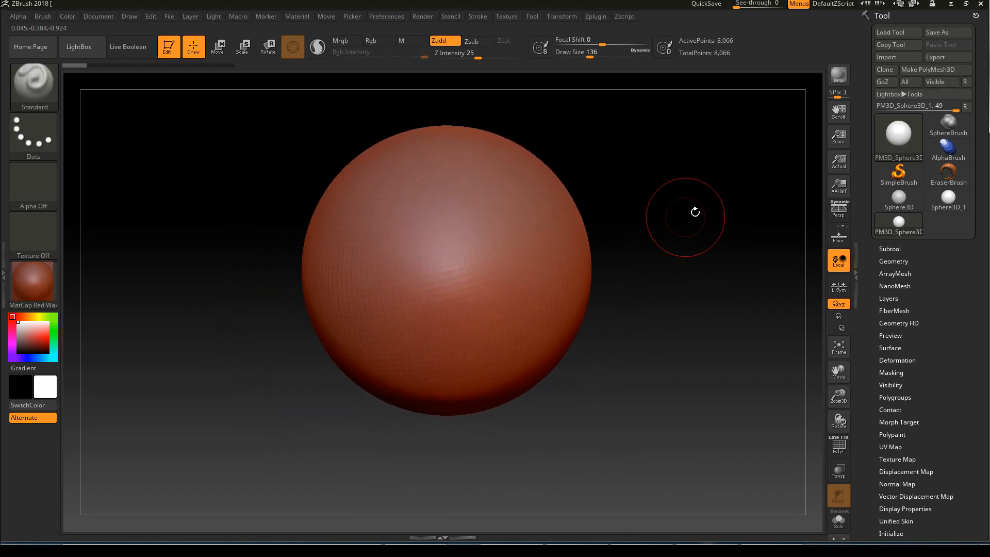
pyautogui.click(897, 261)
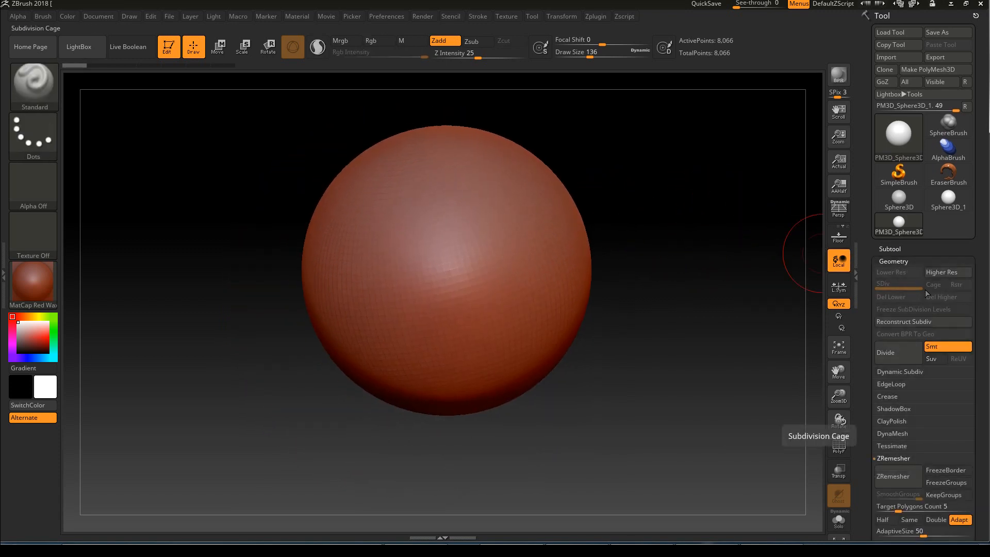
pyautogui.click(898, 352)
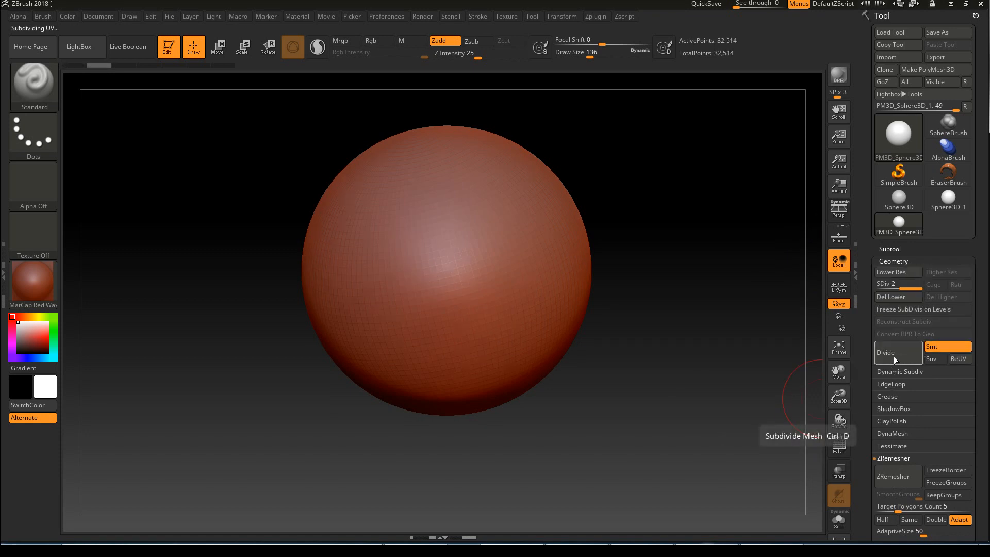
pyautogui.click(894, 355)
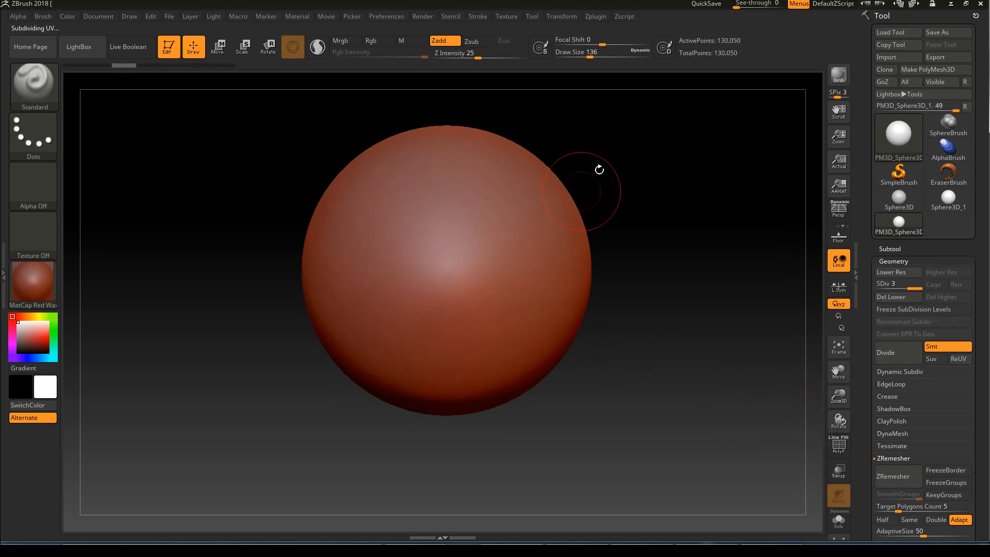
# Sculpt two neighbouring diagonal ridges on the subdivided sphere with the Standard brush.
pyautogui.keyDown('alt'); pyautogui.moveTo(624, 164); pyautogui.dragTo(594, 166); pyautogui.keyUp('alt')
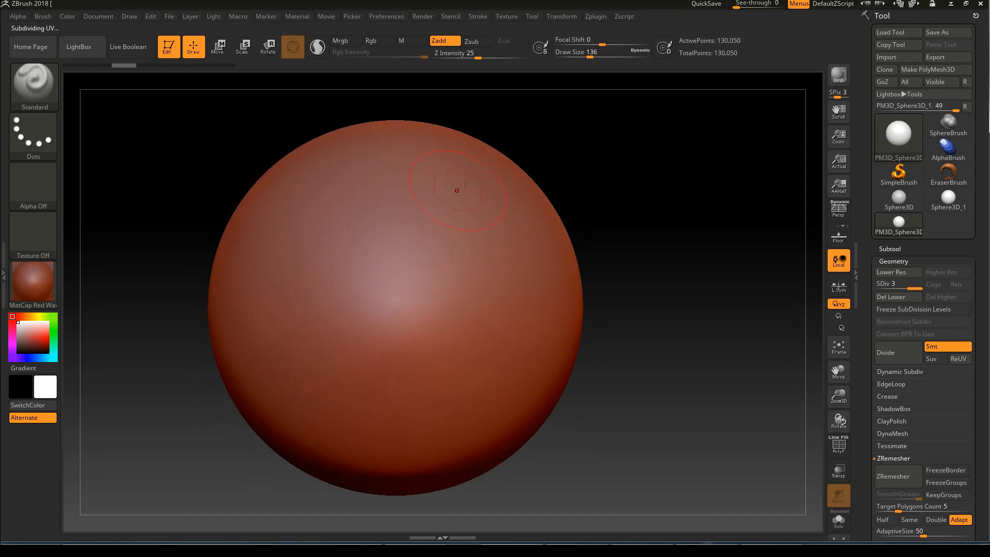
pyautogui.moveTo(481, 174)
pyautogui.mouseDown()
pyautogui.moveTo(340, 304)
pyautogui.moveTo(476, 182)
pyautogui.mouseUp()
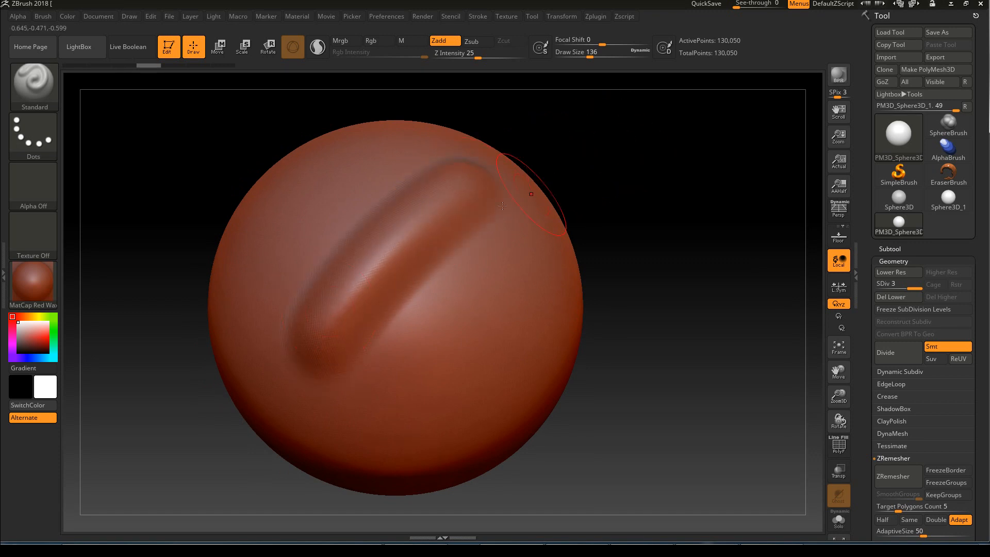
pyautogui.moveTo(583, 175)
pyautogui.mouseDown()
pyautogui.moveTo(577, 114)
pyautogui.moveTo(605, 100)
pyautogui.moveTo(621, 110)
pyautogui.moveTo(568, 159)
pyautogui.mouseUp()
pyautogui.moveTo(444, 232)
pyautogui.mouseDown()
pyautogui.moveTo(392, 294)
pyautogui.moveTo(431, 227)
pyautogui.mouseUp()
pyautogui.moveTo(572, 186); pyautogui.dragTo(544, 168)
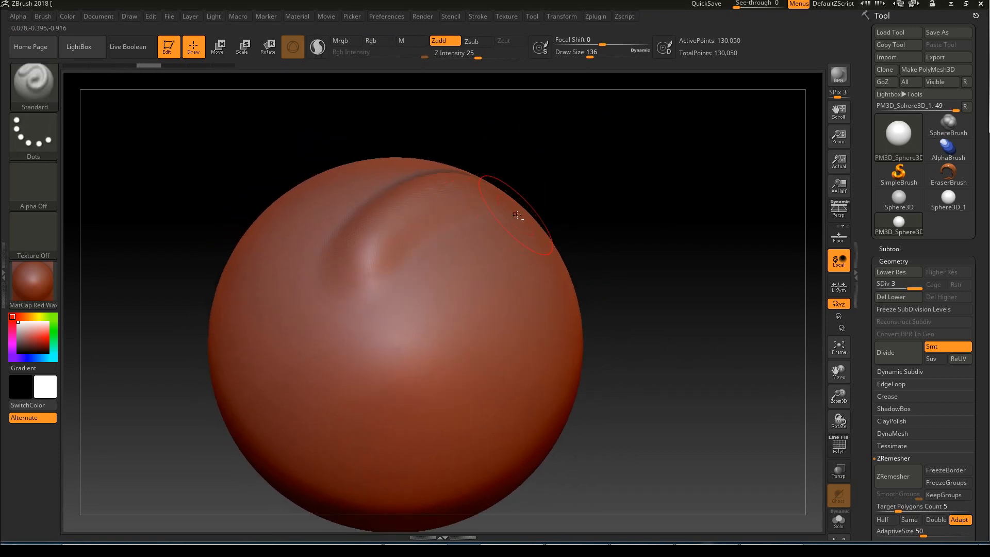
pyautogui.moveTo(449, 238)
pyautogui.mouseDown()
pyautogui.moveTo(372, 305)
pyautogui.moveTo(466, 229)
pyautogui.mouseUp()
pyautogui.moveTo(536, 192)
pyautogui.mouseDown()
pyautogui.moveTo(658, 188)
pyautogui.moveTo(651, 195)
pyautogui.moveTo(617, 145)
pyautogui.mouseUp()
# Soften the diagonal ridges with the Smooth brush at subdivision level 3.
pyautogui.keyDown('shift'); pyautogui.moveTo(380, 273); pyautogui.dragTo(395, 262); pyautogui.keyUp('shift')
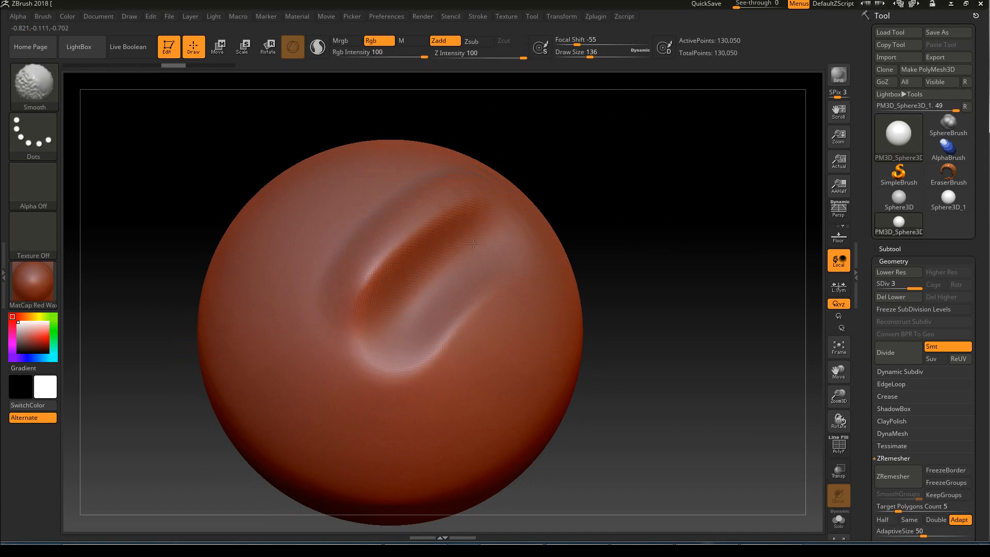
pyautogui.moveTo(603, 188); pyautogui.dragTo(490, 203)
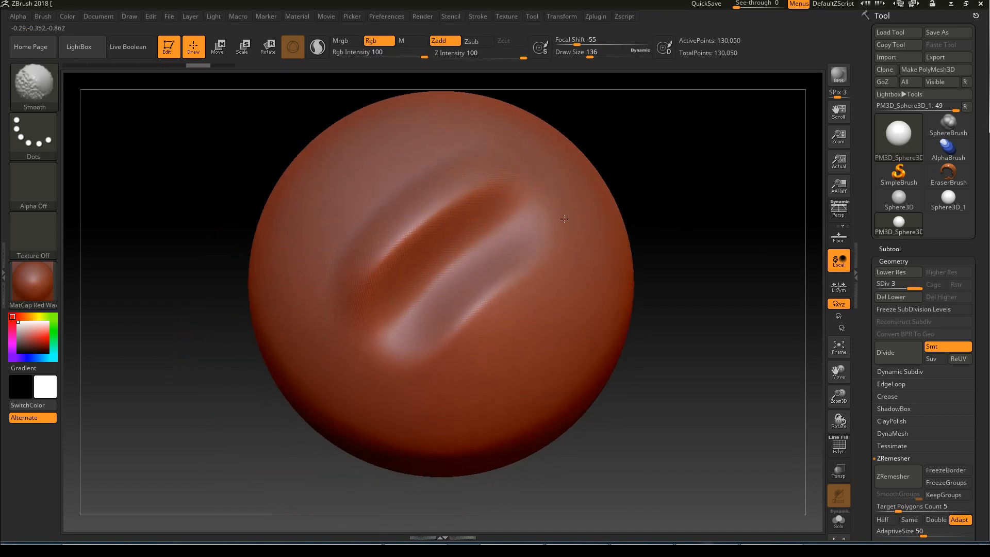
pyautogui.press('ctrl')
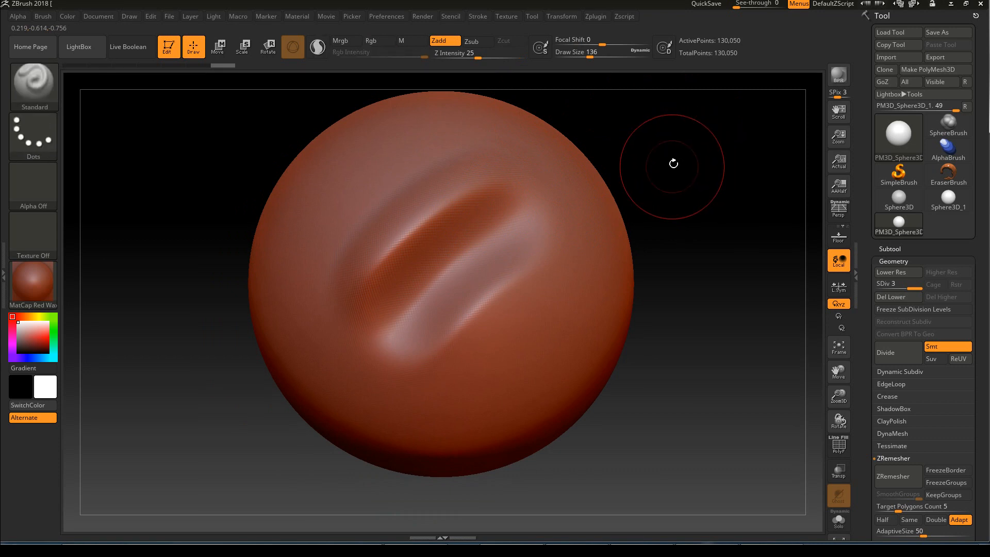
pyautogui.moveTo(672, 166); pyautogui.dragTo(652, 170)
pyautogui.press('ctrl')
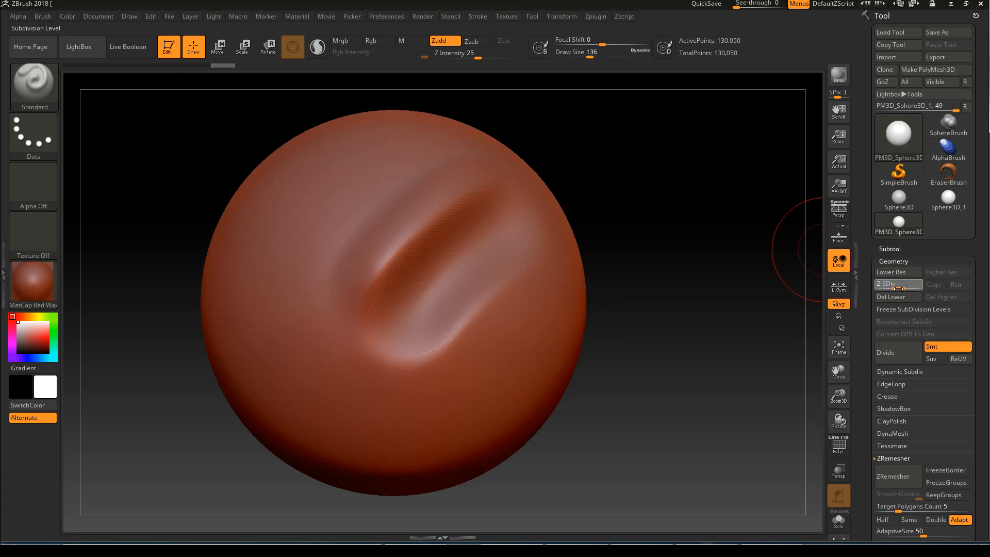
# Switch the sphere to subdivision level 1 and smooth the diagonal ridges.
pyautogui.moveTo(887, 288); pyautogui.dragTo(886, 288)
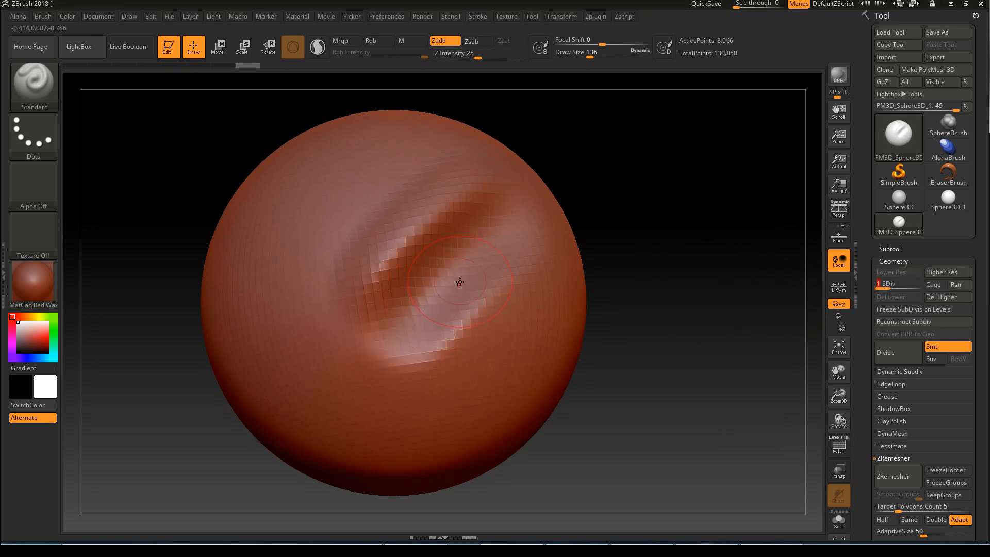
pyautogui.moveTo(663, 211); pyautogui.dragTo(656, 184)
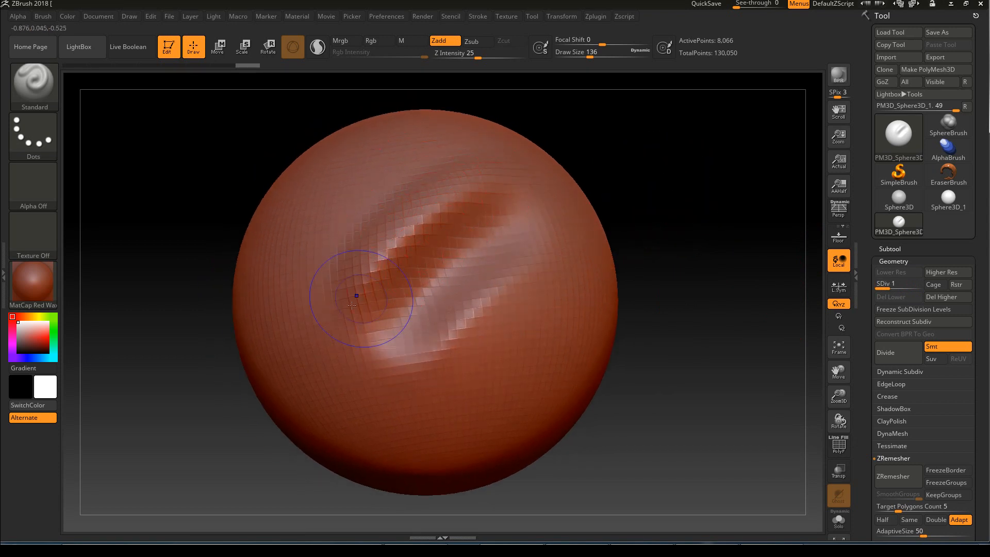
pyautogui.moveTo(310, 336)
pyautogui.keyDown('shift'); pyautogui.mouseDown()
pyautogui.moveTo(391, 257)
pyautogui.moveTo(561, 191)
pyautogui.moveTo(382, 227)
pyautogui.moveTo(296, 327)
pyautogui.moveTo(445, 292)
pyautogui.moveTo(319, 391)
pyautogui.moveTo(466, 337)
pyautogui.mouseUp(); pyautogui.keyUp('shift')
pyautogui.moveTo(674, 215)
pyautogui.mouseDown()
pyautogui.moveTo(627, 216)
pyautogui.moveTo(736, 225)
pyautogui.mouseUp()
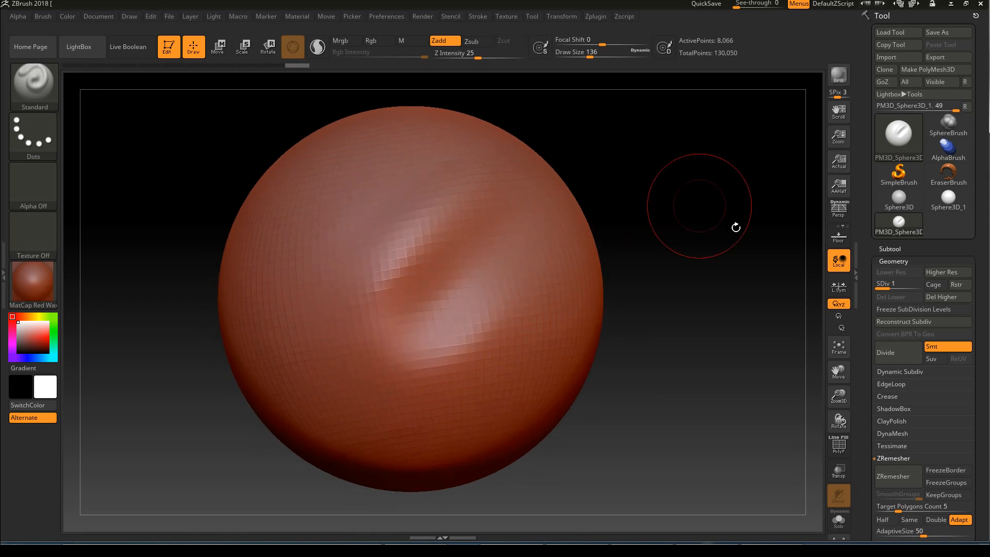
pyautogui.keyDown('shift'); pyautogui.moveTo(499, 176); pyautogui.dragTo(332, 336); pyautogui.keyUp('shift')
pyautogui.keyDown('shift'); pyautogui.moveTo(433, 307); pyautogui.dragTo(408, 338); pyautogui.keyUp('shift')
# Undo the smoothing strokes and return the sphere to subdivision level 3.
pyautogui.hotkey('ctrl', 'z')
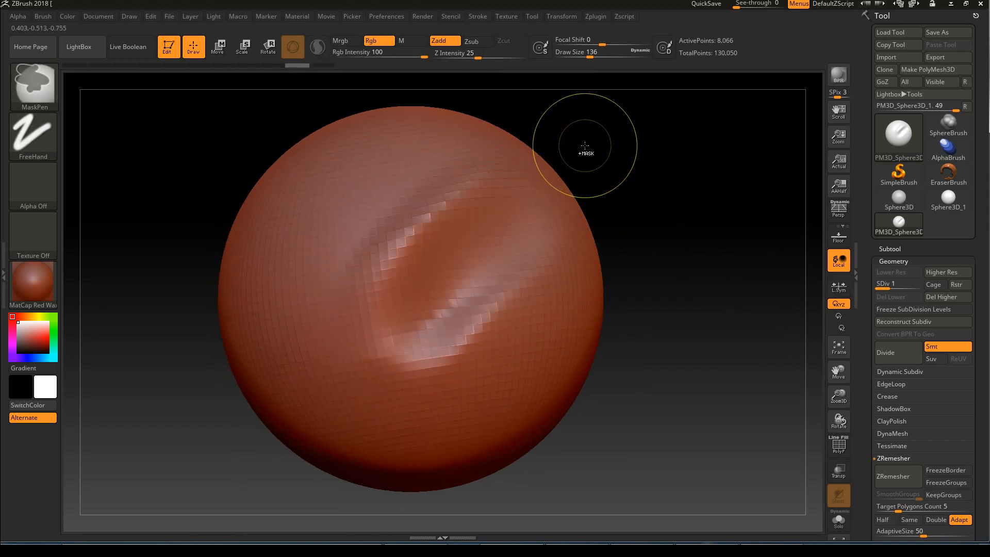
pyautogui.hotkey('ctrl', 'z')
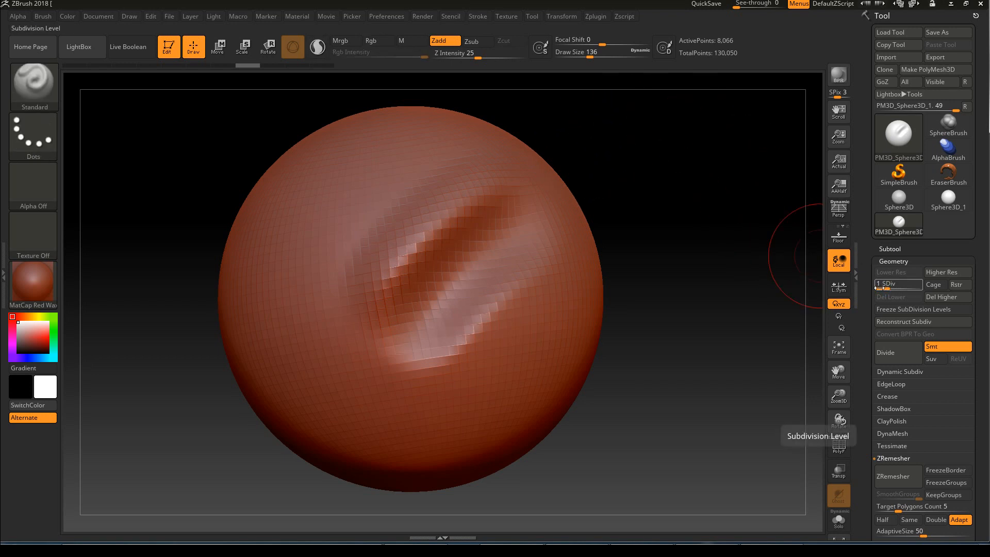
pyautogui.click(899, 288)
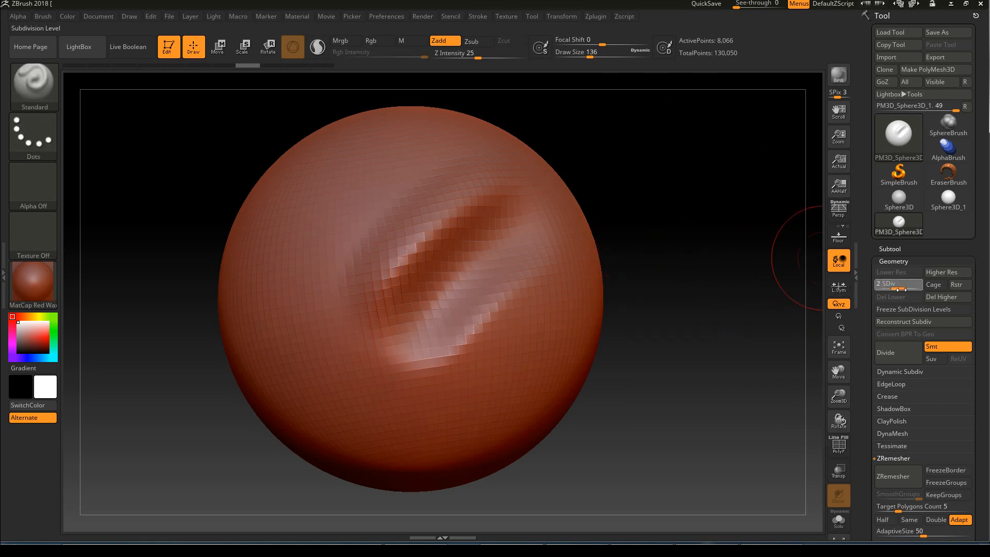
# Sculpt another diagonal ridge below the existing ones with repeated Standard brush strokes.
pyautogui.moveTo(732, 203); pyautogui.dragTo(694, 177)
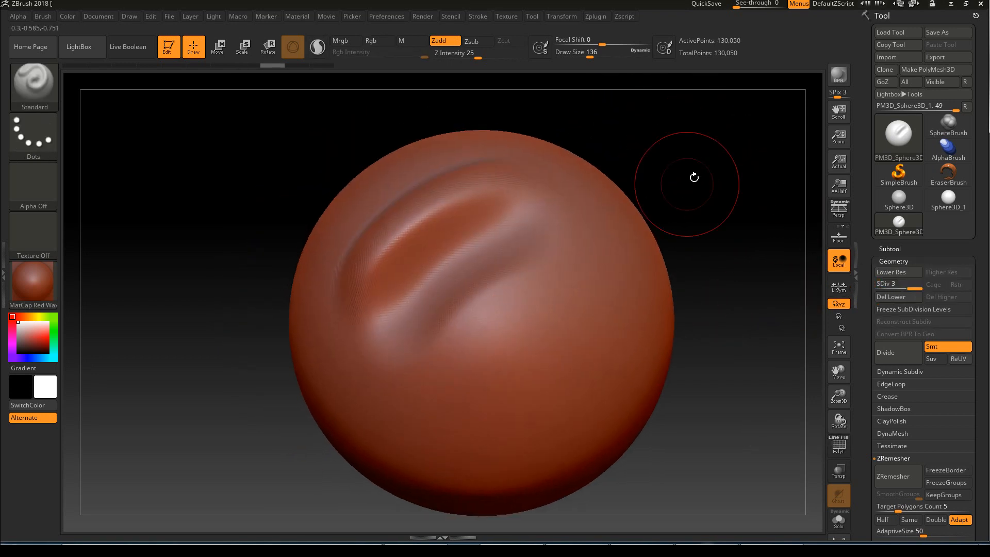
pyautogui.moveTo(586, 253); pyautogui.dragTo(436, 346)
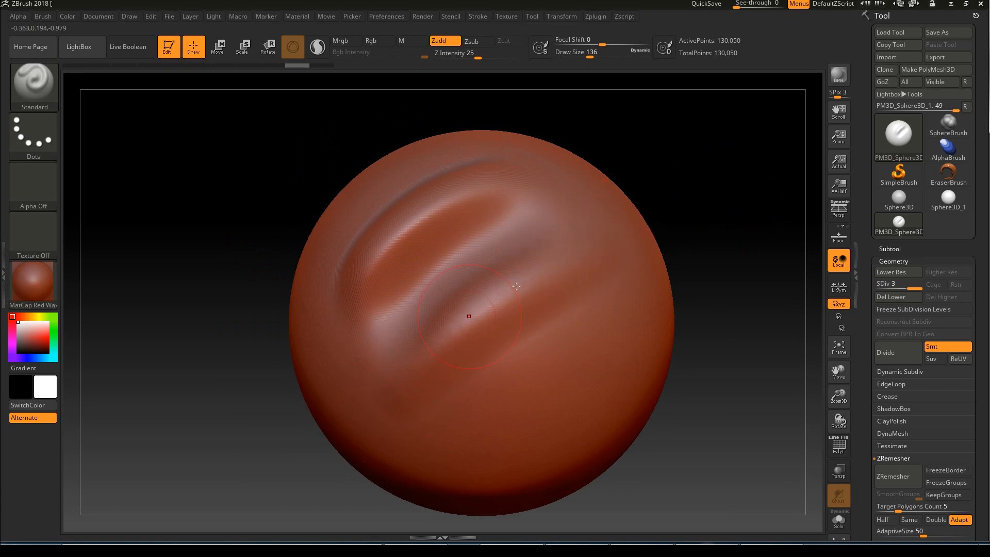
pyautogui.moveTo(626, 242); pyautogui.dragTo(412, 376)
pyautogui.moveTo(732, 199)
pyautogui.mouseDown()
pyautogui.moveTo(685, 165)
pyautogui.moveTo(675, 173)
pyautogui.mouseUp()
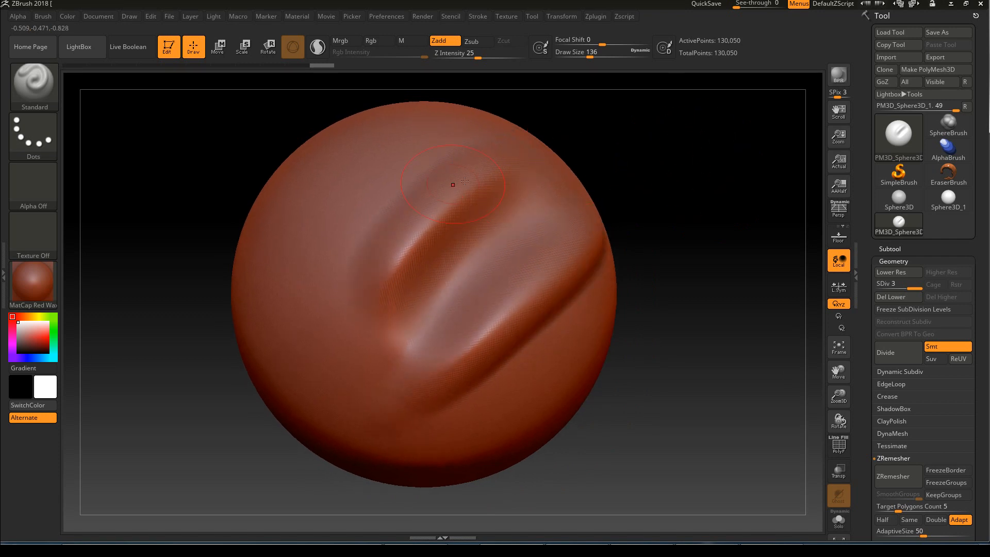
# Smooth all the diagonal ridges, including the newly added one, with the Smooth brush.
pyautogui.keyDown('shift'); pyautogui.moveTo(489, 320); pyautogui.dragTo(403, 304); pyautogui.keyUp('shift')
pyautogui.keyDown('shift'); pyautogui.moveTo(375, 251); pyautogui.dragTo(376, 252); pyautogui.keyUp('shift')
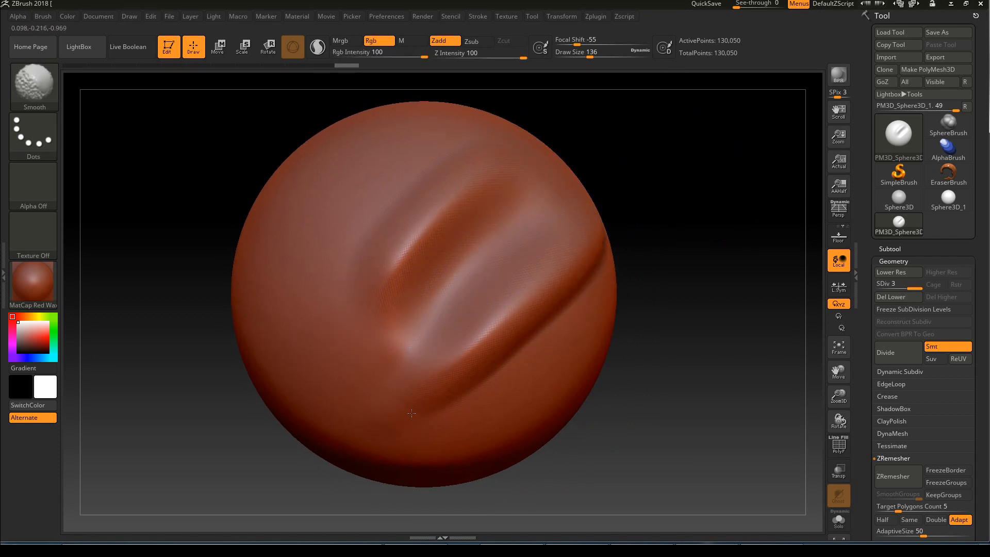
pyautogui.moveTo(690, 216); pyautogui.dragTo(637, 192)
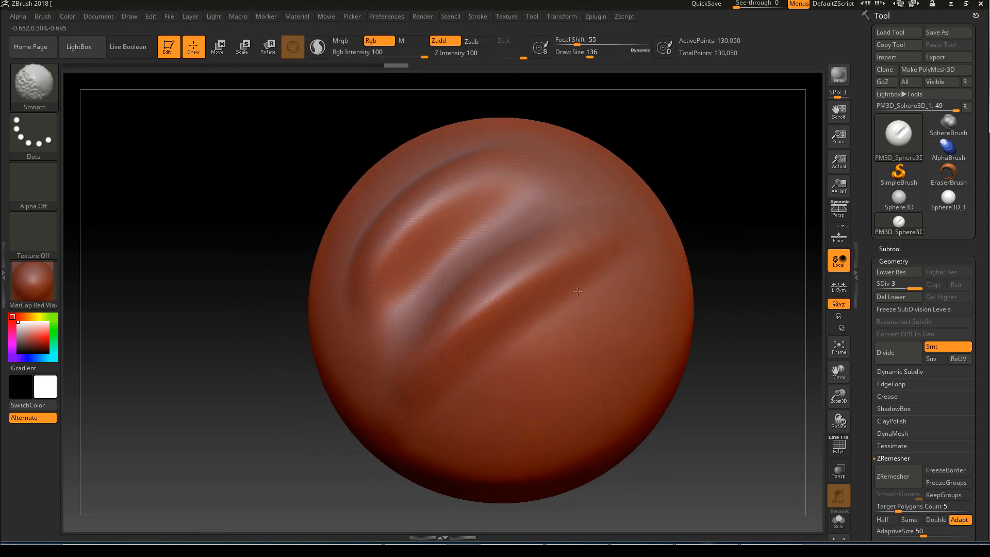
pyautogui.keyDown('shift'); pyautogui.moveTo(613, 228); pyautogui.dragTo(598, 194); pyautogui.keyUp('shift')
pyautogui.moveTo(698, 150); pyautogui.dragTo(762, 150)
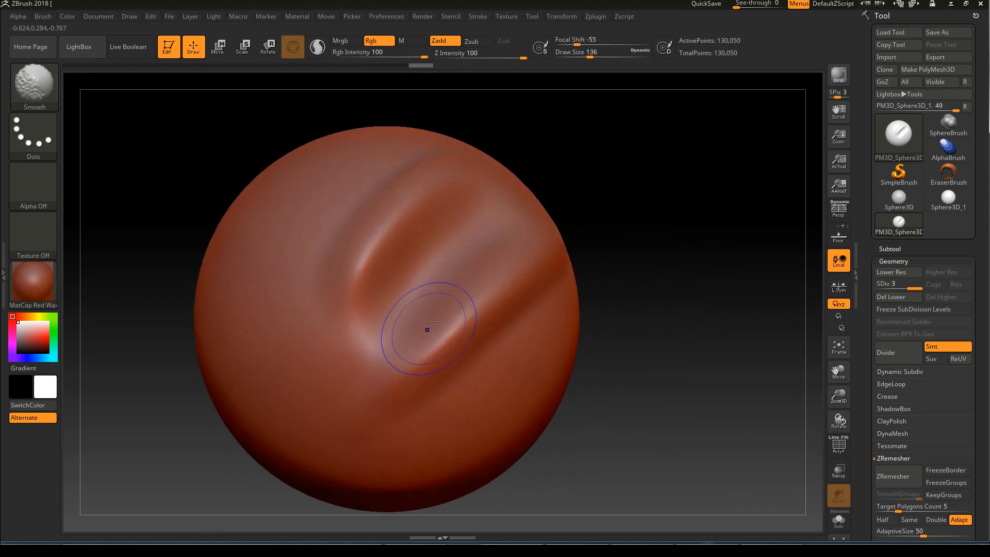
pyautogui.keyDown('shift'); pyautogui.moveTo(389, 320); pyautogui.dragTo(371, 325); pyautogui.keyUp('shift')
# Subdivide the sphere once more to subdivision level 4.
pyautogui.moveTo(681, 177)
pyautogui.mouseDown()
pyautogui.moveTo(764, 203)
pyautogui.moveTo(702, 210)
pyautogui.moveTo(720, 204)
pyautogui.mouseUp()
pyautogui.moveTo(722, 273); pyautogui.dragTo(698, 261)
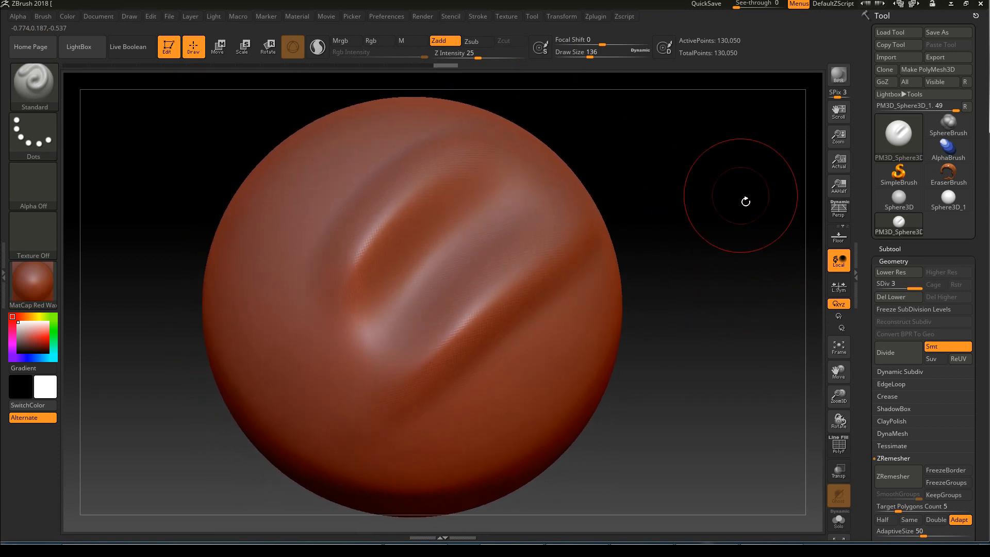
pyautogui.moveTo(720, 299); pyautogui.dragTo(740, 298)
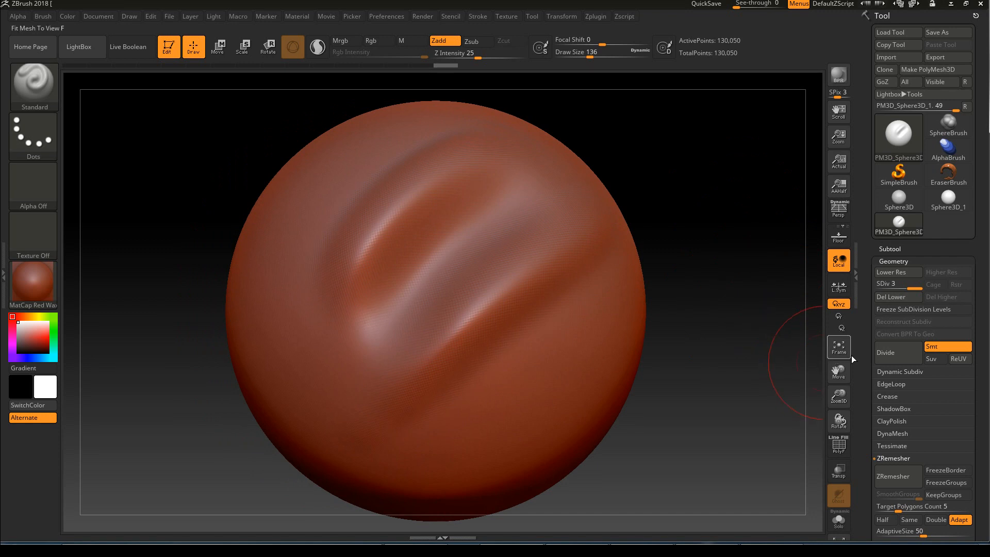
pyautogui.click(898, 353)
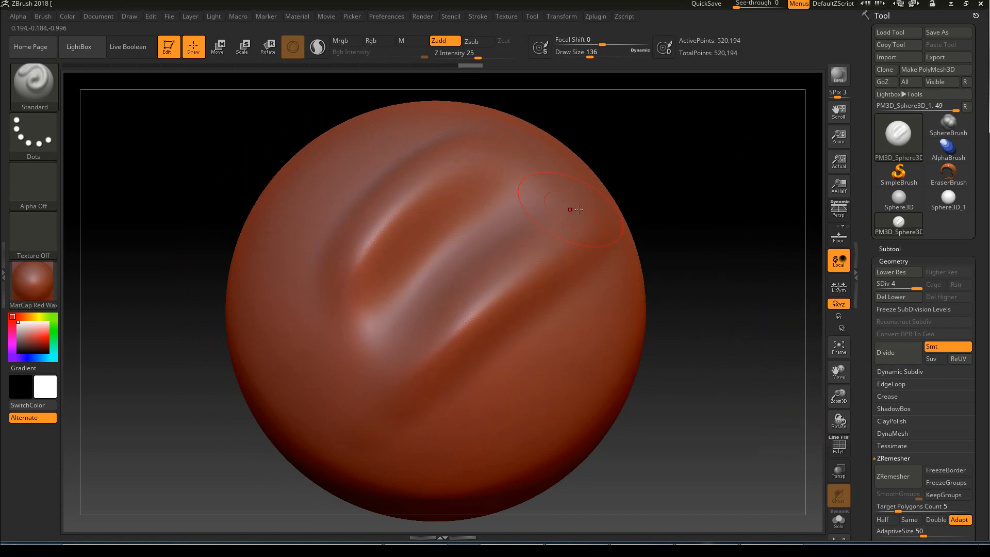
# Reduce the brush draw size to 44 and sculpt several short, thin ridges across the end of the diagonal ridges.
pyautogui.press('s')
pyautogui.moveTo(528, 305)
pyautogui.mouseDown()
pyautogui.moveTo(512, 287)
pyautogui.moveTo(507, 315)
pyautogui.mouseUp()
pyautogui.moveTo(539, 250); pyautogui.dragTo(520, 322)
pyautogui.moveTo(713, 216)
pyautogui.mouseDown()
pyautogui.moveTo(718, 198)
pyautogui.moveTo(695, 168)
pyautogui.moveTo(508, 208)
pyautogui.moveTo(497, 333)
pyautogui.mouseUp()
pyautogui.moveTo(523, 255)
pyautogui.mouseDown()
pyautogui.moveTo(493, 344)
pyautogui.moveTo(529, 289)
pyautogui.moveTo(542, 302)
pyautogui.mouseUp()
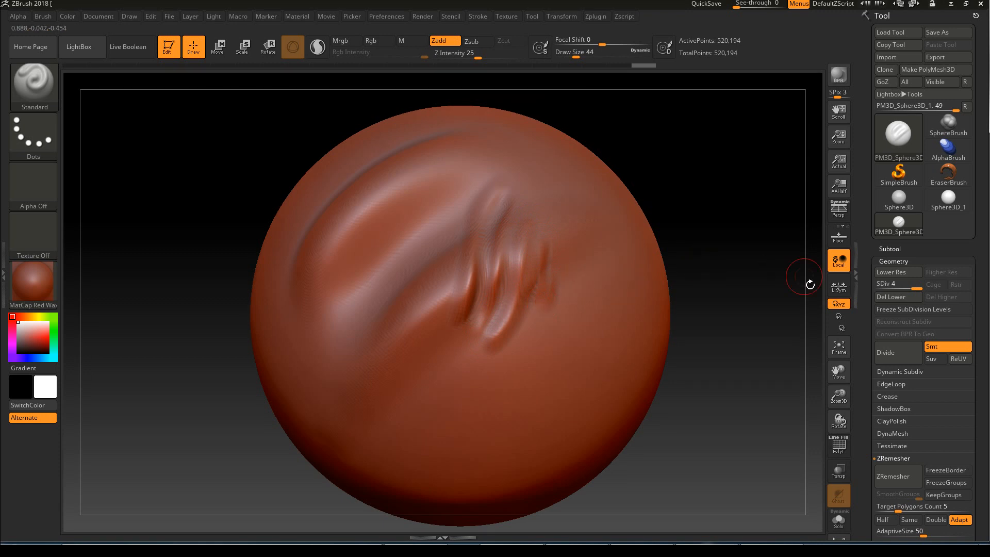
# Set the brush draw size to 128 and smooth the short, thin ridges.
pyautogui.write('s128')
pyautogui.press('Return')
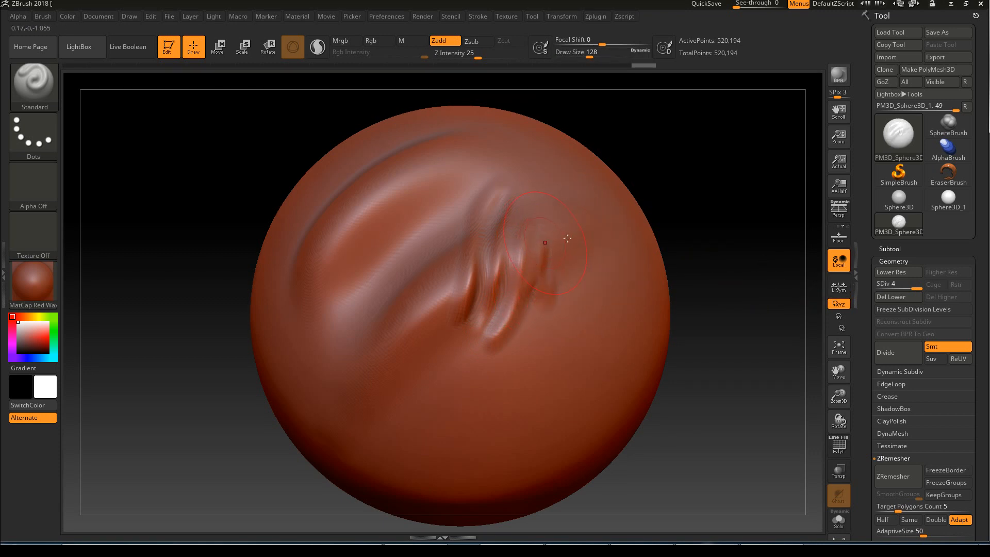
pyautogui.moveTo(704, 199); pyautogui.dragTo(577, 212)
pyautogui.press('shift')
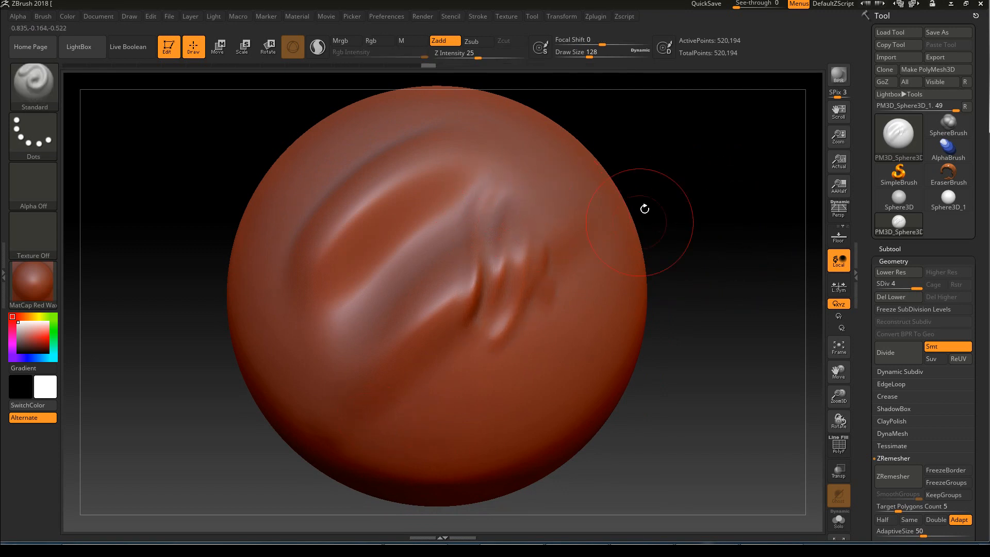
pyautogui.moveTo(709, 211)
pyautogui.keyDown('alt'); pyautogui.mouseDown()
pyautogui.moveTo(702, 194)
pyautogui.moveTo(621, 206)
pyautogui.moveTo(677, 208)
pyautogui.moveTo(690, 238)
pyautogui.moveTo(693, 218)
pyautogui.moveTo(662, 215)
pyautogui.mouseUp(); pyautogui.keyUp('alt')
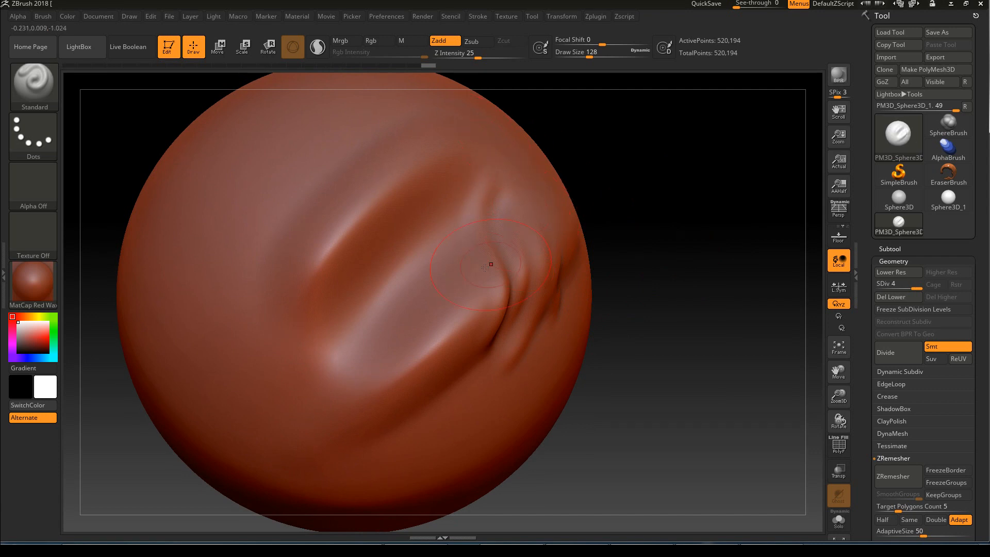
pyautogui.press('shift')
pyautogui.moveTo(663, 261)
pyautogui.mouseDown()
pyautogui.moveTo(648, 232)
pyautogui.moveTo(577, 221)
pyautogui.mouseUp()
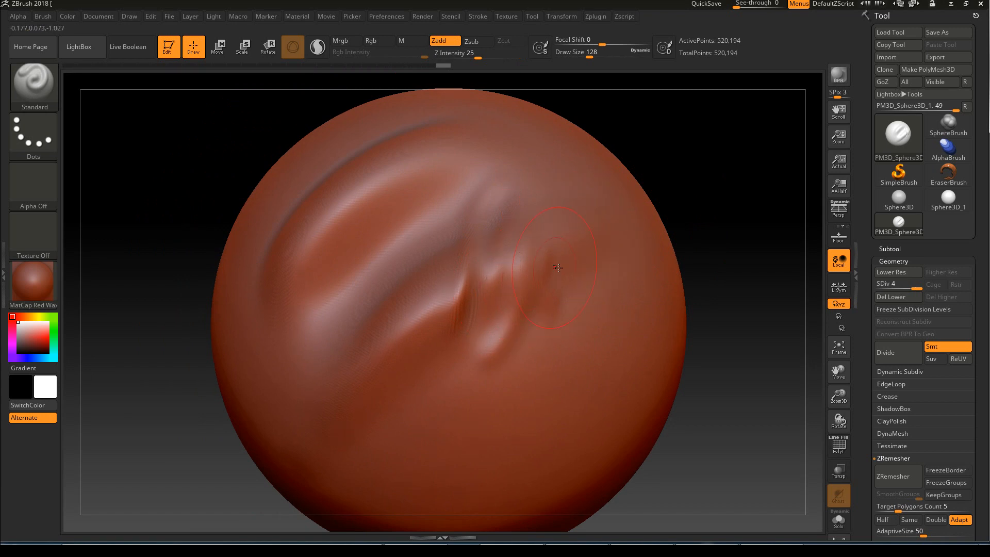
pyautogui.press('shift')
# Set the brush draw size to 44 for fine detail on the sphere.
pyautogui.keyDown('alt'); pyautogui.moveTo(722, 192); pyautogui.dragTo(711, 175); pyautogui.keyUp('alt')
pyautogui.press('s')
pyautogui.moveTo(556, 281); pyautogui.dragTo(544, 278)
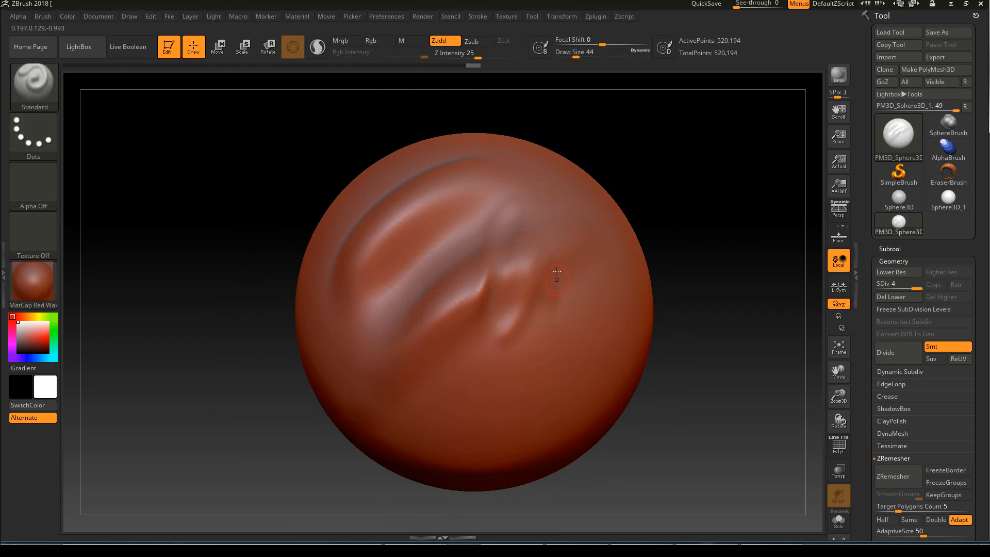
pyautogui.moveTo(649, 160); pyautogui.dragTo(648, 74)
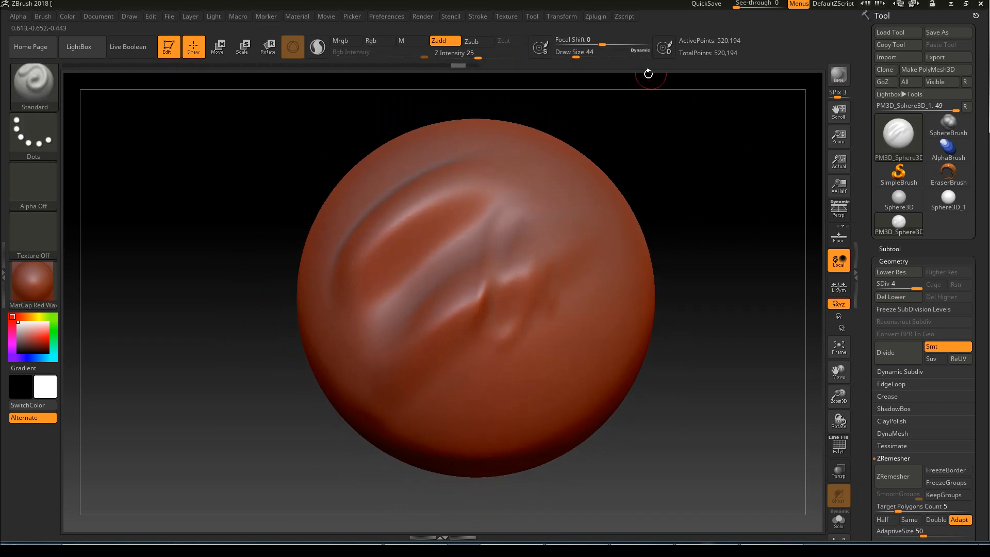
pyautogui.moveTo(654, 155); pyautogui.dragTo(700, 155)
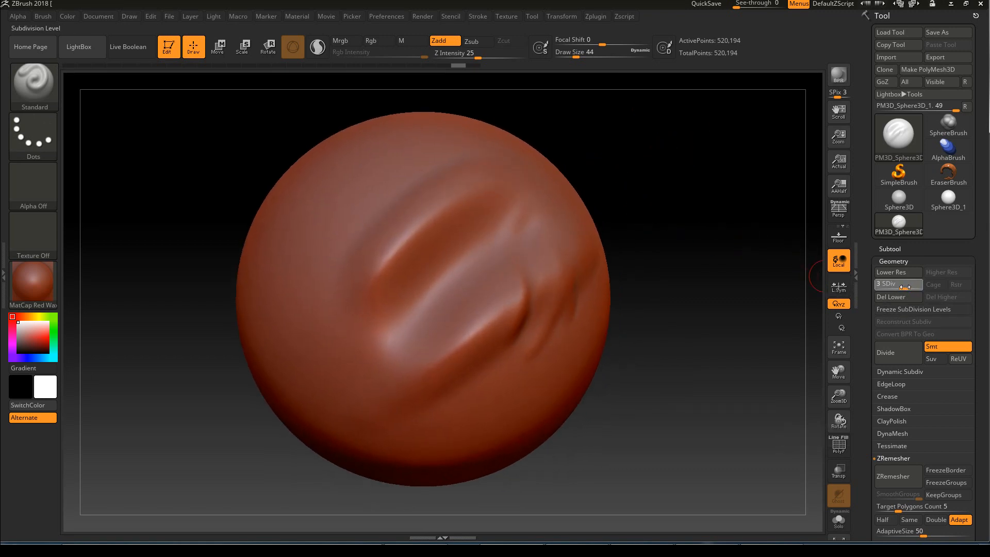
# Return the sphere to subdivision level 4 and subdivide it beyond that level.
pyautogui.moveTo(892, 285); pyautogui.dragTo(915, 288)
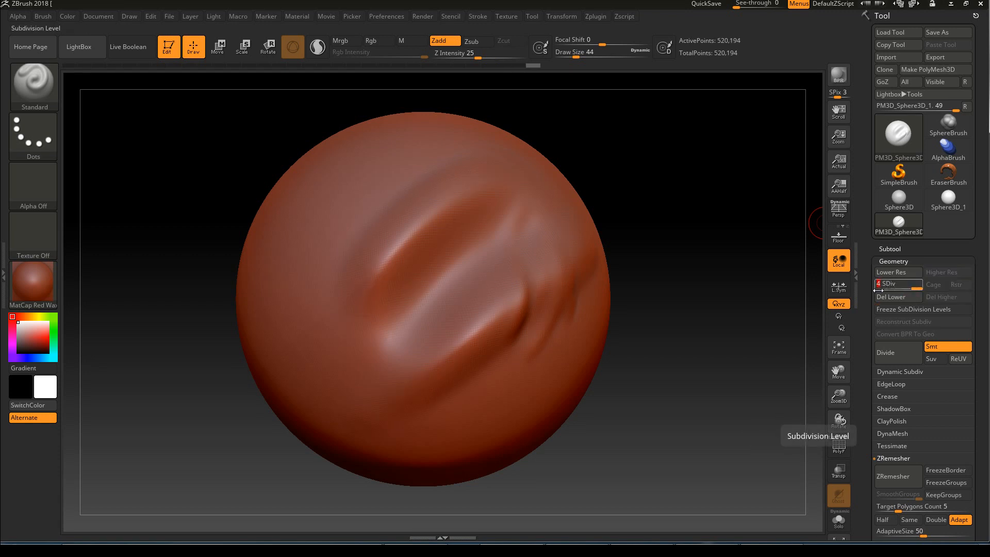
pyautogui.moveTo(714, 311); pyautogui.dragTo(752, 196)
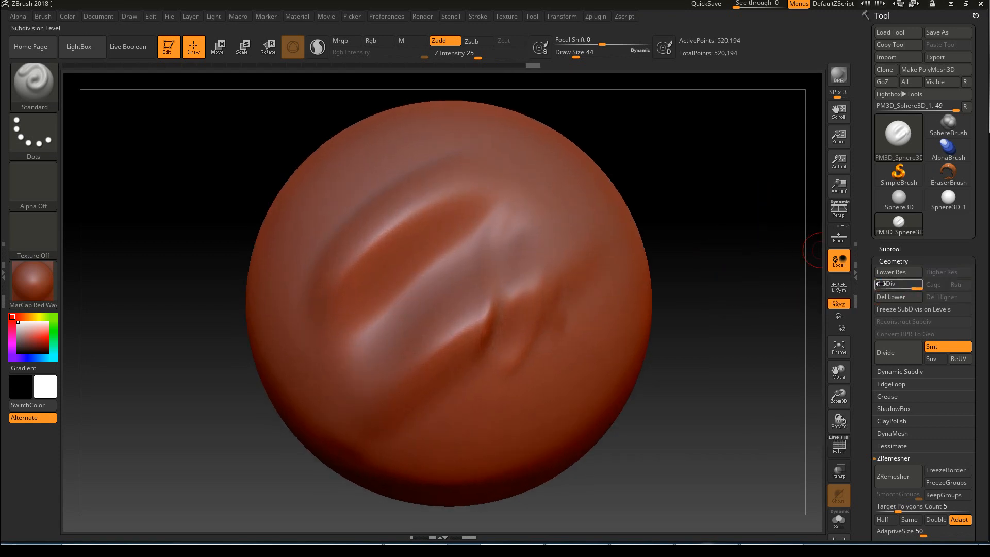
pyautogui.click(886, 357)
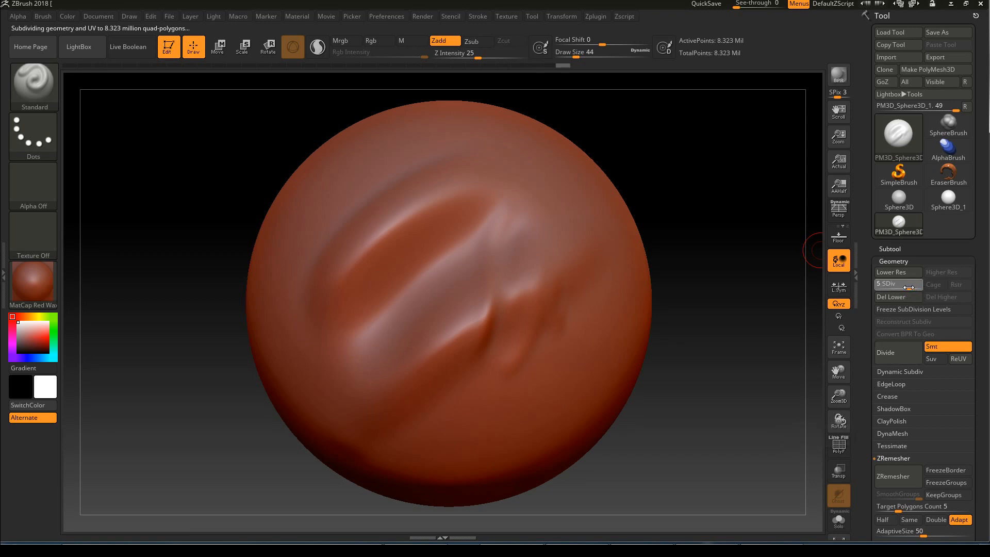
# Lower the sphere to subdivision level 4 and delete the higher subdivision levels.
pyautogui.moveTo(905, 288); pyautogui.dragTo(882, 285)
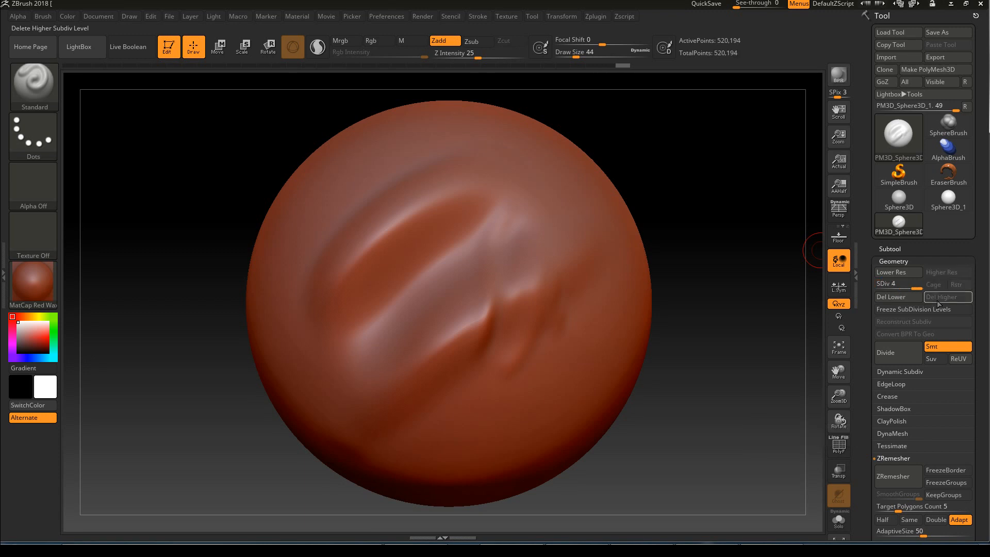
pyautogui.click(939, 298)
pyautogui.moveTo(637, 155)
pyautogui.mouseDown()
pyautogui.moveTo(691, 186)
pyautogui.moveTo(627, 117)
pyautogui.mouseUp()
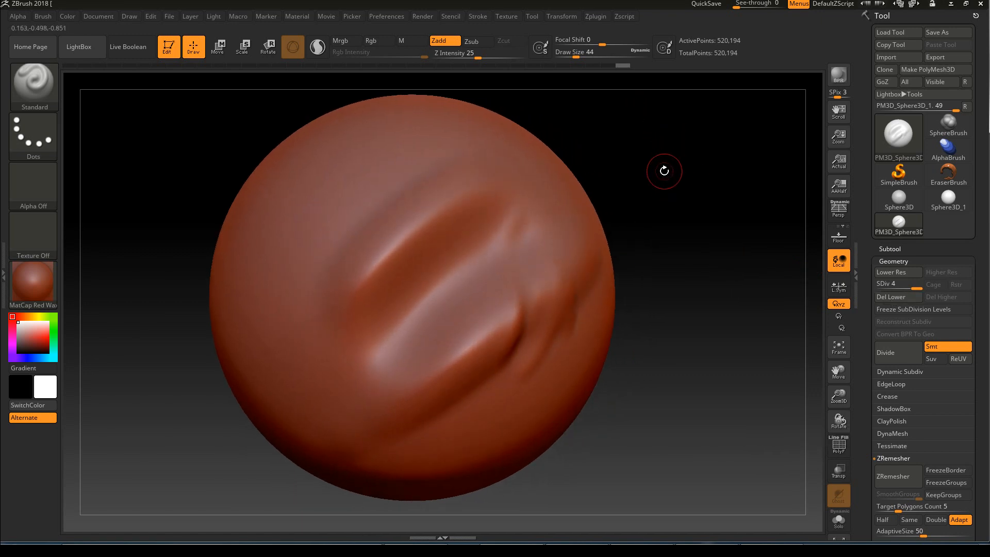
pyautogui.moveTo(666, 194)
pyautogui.mouseDown()
pyautogui.moveTo(690, 159)
pyautogui.moveTo(667, 157)
pyautogui.moveTo(679, 186)
pyautogui.moveTo(693, 181)
pyautogui.mouseUp()
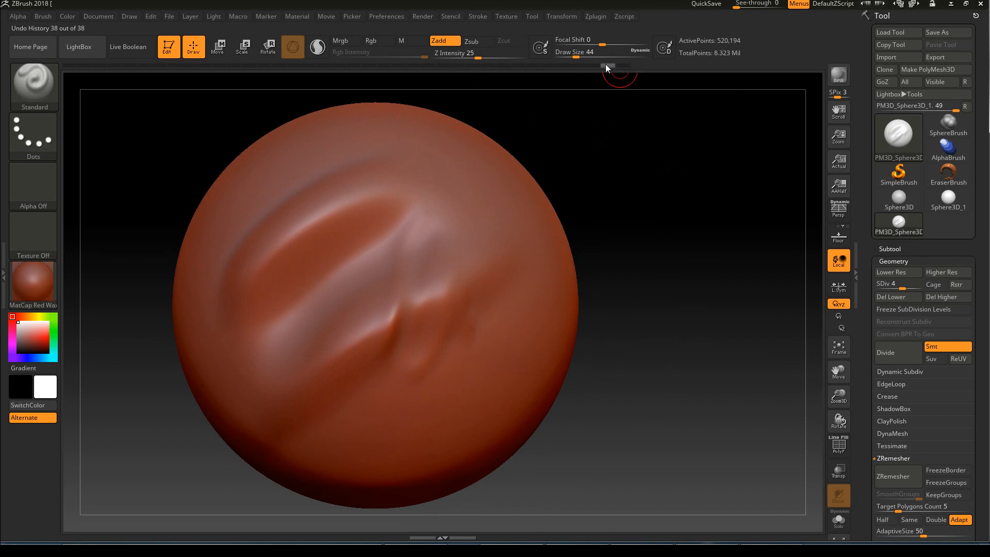
# Roll the undo history back to the unsculpted sphere at subdivision level 3 and set the brush draw size to 54.
pyautogui.moveTo(424, 70); pyautogui.dragTo(95, 68)
pyautogui.keyDown('alt'); pyautogui.moveTo(634, 183); pyautogui.dragTo(540, 176); pyautogui.keyUp('alt')
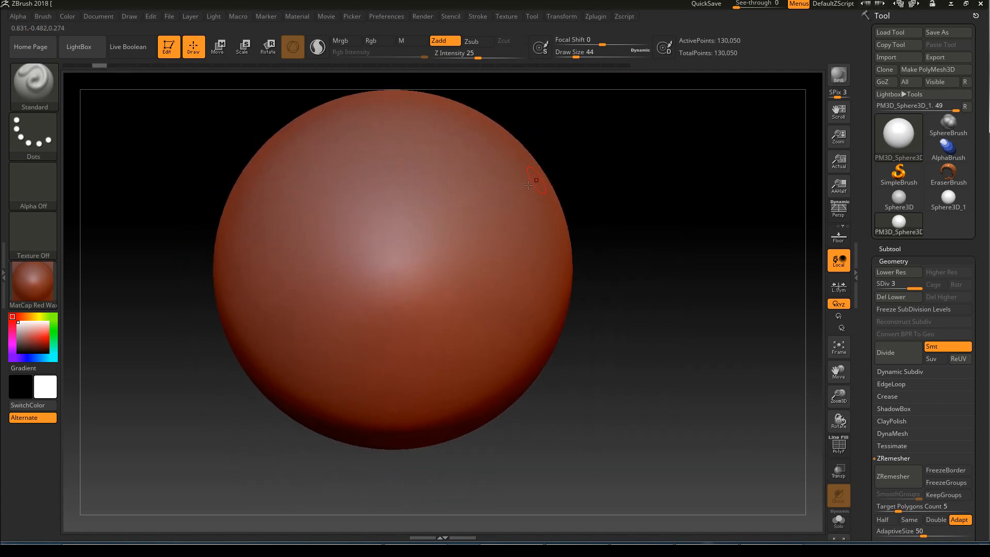
pyautogui.press('s')
pyautogui.moveTo(413, 237); pyautogui.dragTo(421, 235)
pyautogui.keyDown('alt'); pyautogui.moveTo(600, 171); pyautogui.dragTo(588, 189); pyautogui.keyUp('alt')
pyautogui.press('s')
pyautogui.moveTo(409, 248); pyautogui.dragTo(403, 249)
pyautogui.keyDown('alt'); pyautogui.moveTo(555, 138); pyautogui.dragTo(571, 132); pyautogui.keyUp('alt')
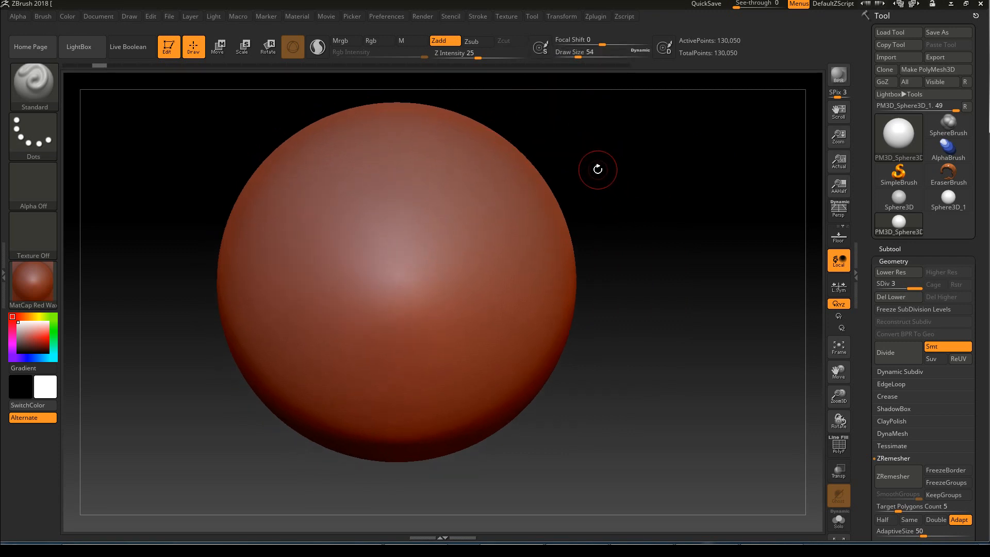
pyautogui.keyDown('alt'); pyautogui.moveTo(585, 144); pyautogui.dragTo(613, 147); pyautogui.keyUp('alt')
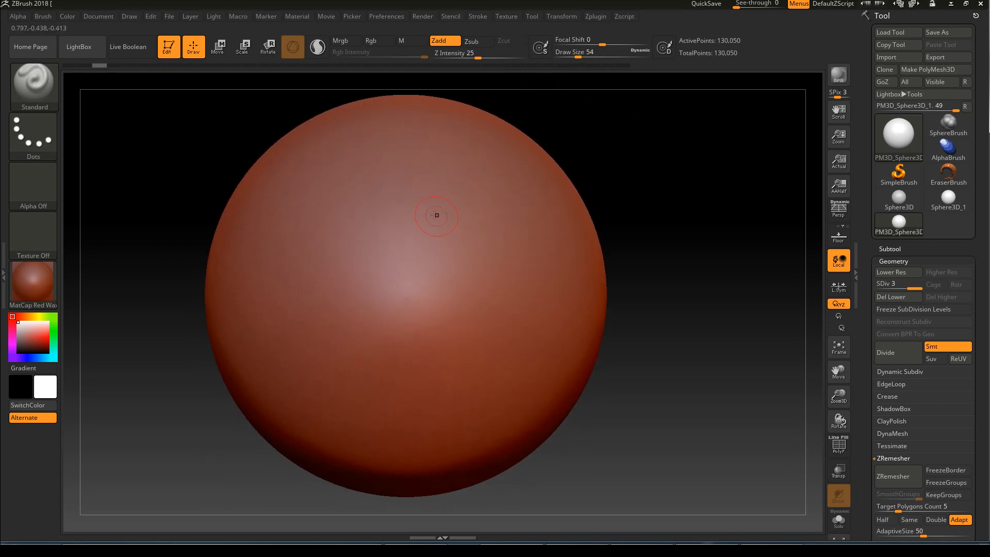
# Vary the brush draw size through 108 and 154, ending at 132.
pyautogui.moveTo(436, 220); pyautogui.dragTo(437, 221)
pyautogui.keyDown('shift'); pyautogui.click(435, 213); pyautogui.keyUp('shift')
pyautogui.click(450, 257)
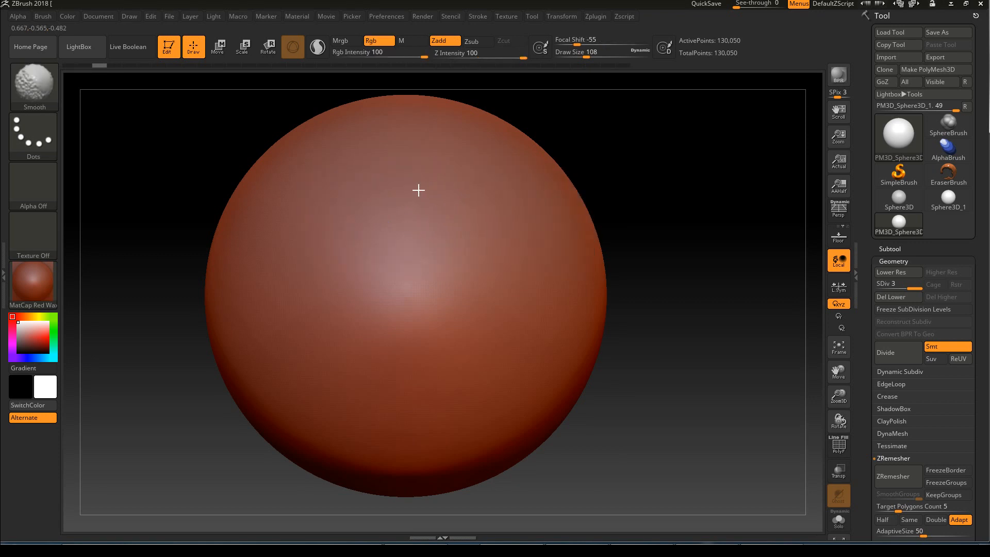
pyautogui.keyDown('shift'); pyautogui.click(419, 198); pyautogui.keyUp('shift')
pyautogui.click(479, 231)
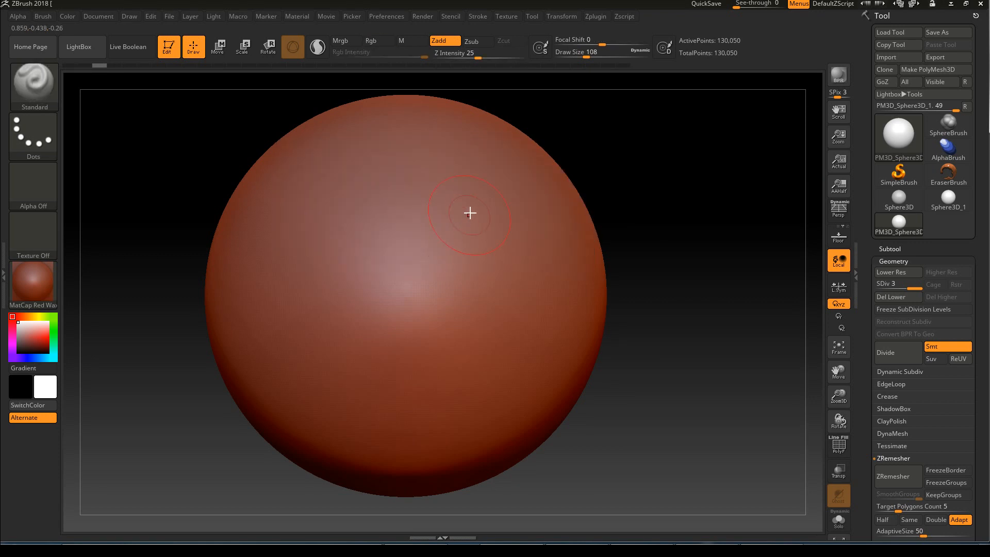
pyautogui.press('s')
pyautogui.moveTo(463, 205); pyautogui.dragTo(469, 206)
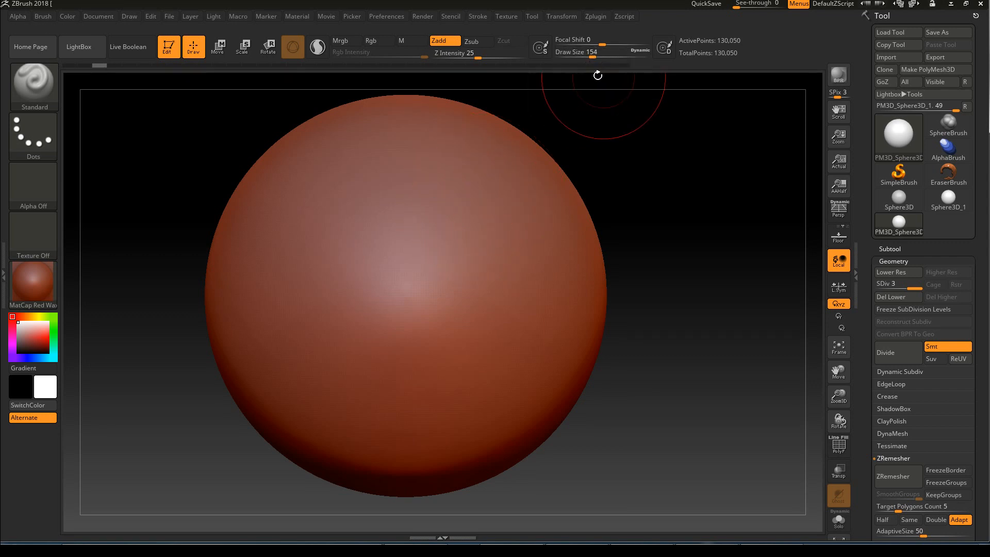
pyautogui.moveTo(593, 56)
pyautogui.mouseDown()
pyautogui.moveTo(634, 56)
pyautogui.moveTo(590, 57)
pyautogui.mouseUp()
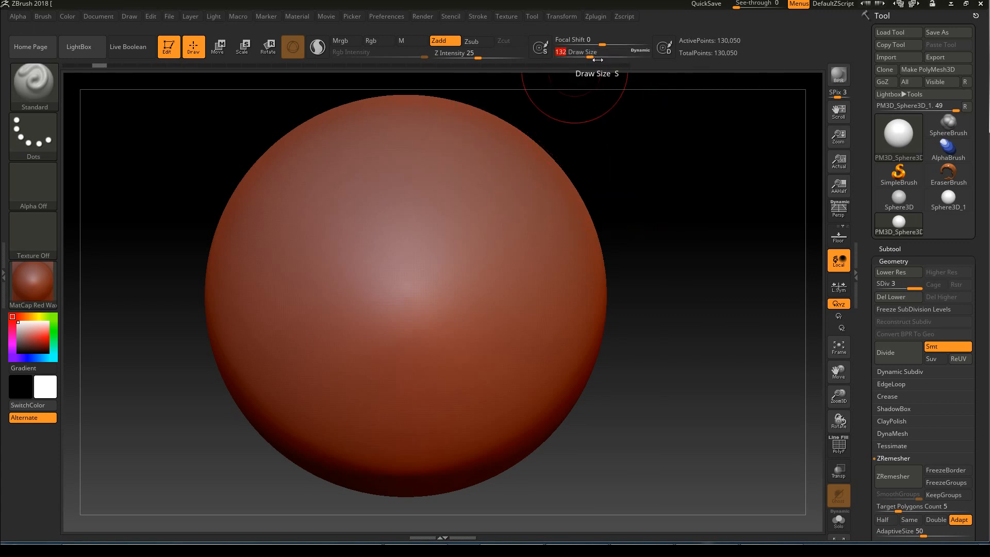
# Set the focal shift to 91 and draw size to 77, and sculpt two thin ridges, accepting removal of the newer history entries.
pyautogui.moveTo(601, 43)
pyautogui.mouseDown()
pyautogui.moveTo(571, 43)
pyautogui.moveTo(641, 44)
pyautogui.mouseUp()
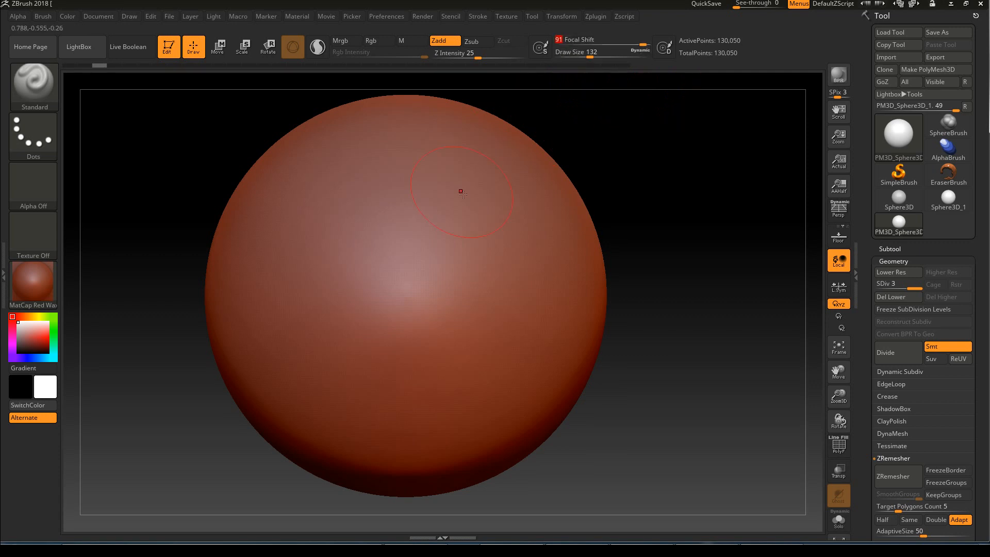
pyautogui.press('s')
pyautogui.moveTo(450, 210); pyautogui.dragTo(441, 210)
pyautogui.moveTo(370, 251); pyautogui.dragTo(352, 360)
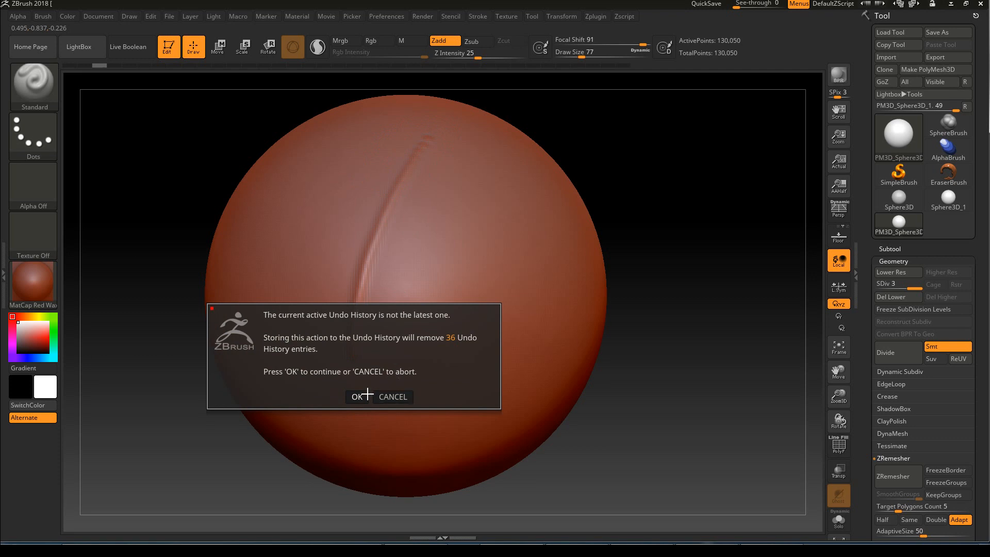
pyautogui.click(367, 394)
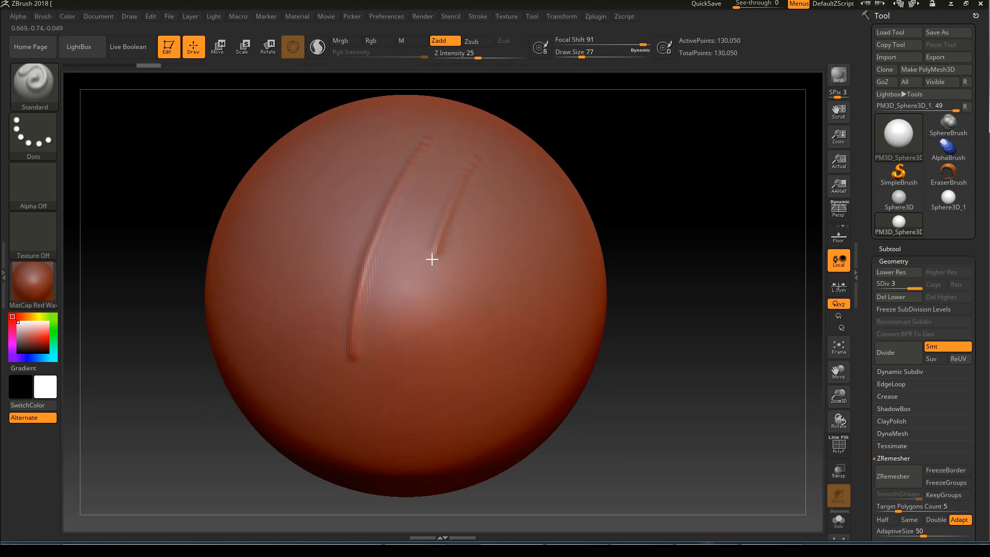
pyautogui.moveTo(435, 247); pyautogui.dragTo(416, 374)
# Set the focal shift to -83 and sculpt a wide, hard-edged stroke beside the two thin ridges.
pyautogui.moveTo(643, 45); pyautogui.dragTo(565, 44)
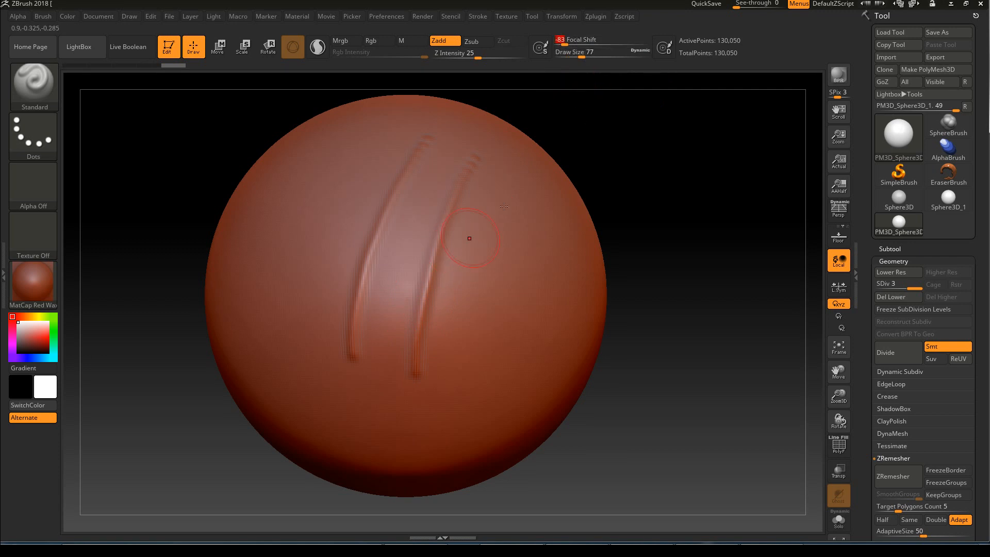
pyautogui.moveTo(492, 238); pyautogui.dragTo(462, 394)
pyautogui.moveTo(672, 181); pyautogui.dragTo(663, 122)
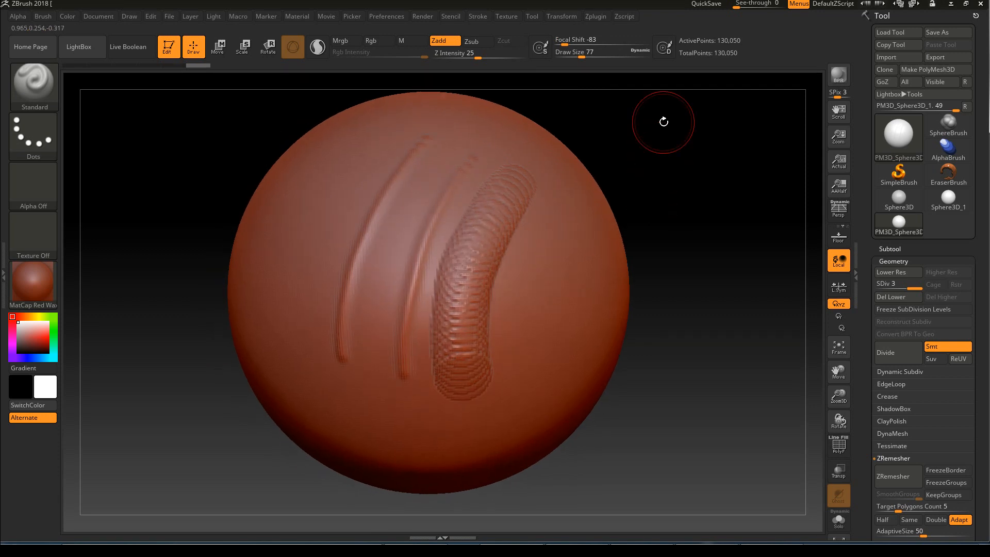
# Undo the three sculpted strokes and subdivide the sphere to level 4.
pyautogui.hotkey('ctrl', 'z')
pyautogui.hotkey('ctrl', 'z')
pyautogui.hotkey('ctrl', 'z')
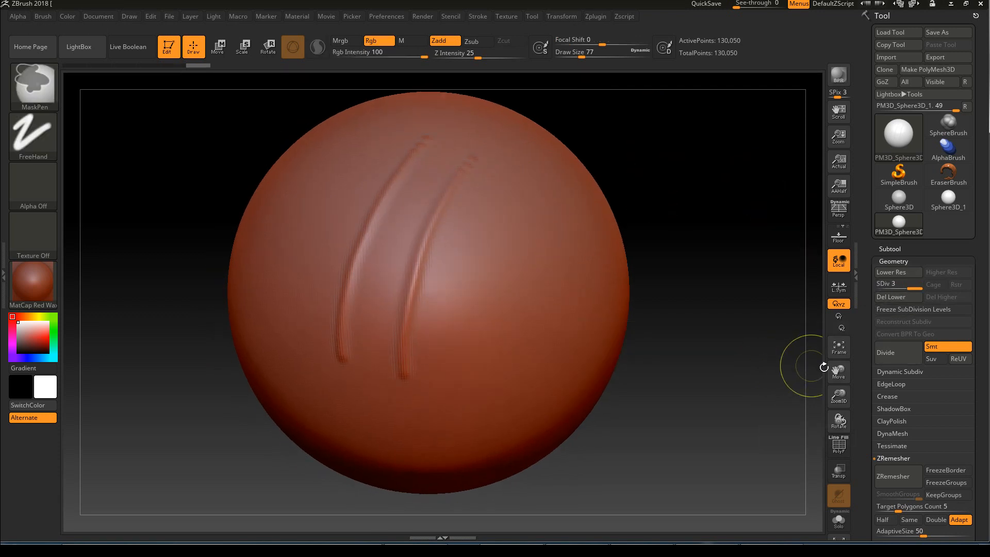
pyautogui.click(892, 359)
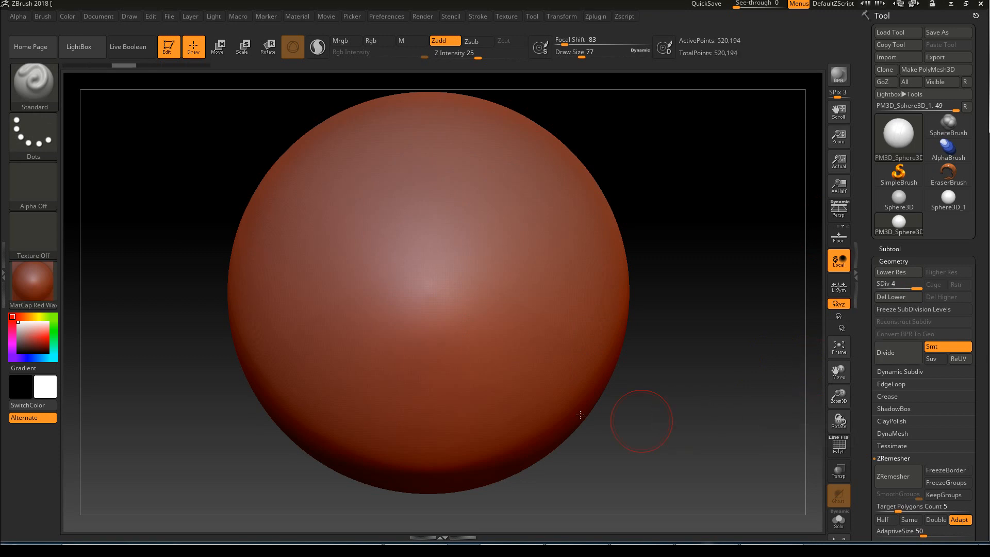
# Set the focal shift to -78 and build up a wide, hard-edged diagonal ridge with repeated strokes.
pyautogui.keyDown('alt'); pyautogui.moveTo(649, 148); pyautogui.dragTo(453, 177); pyautogui.keyUp('alt')
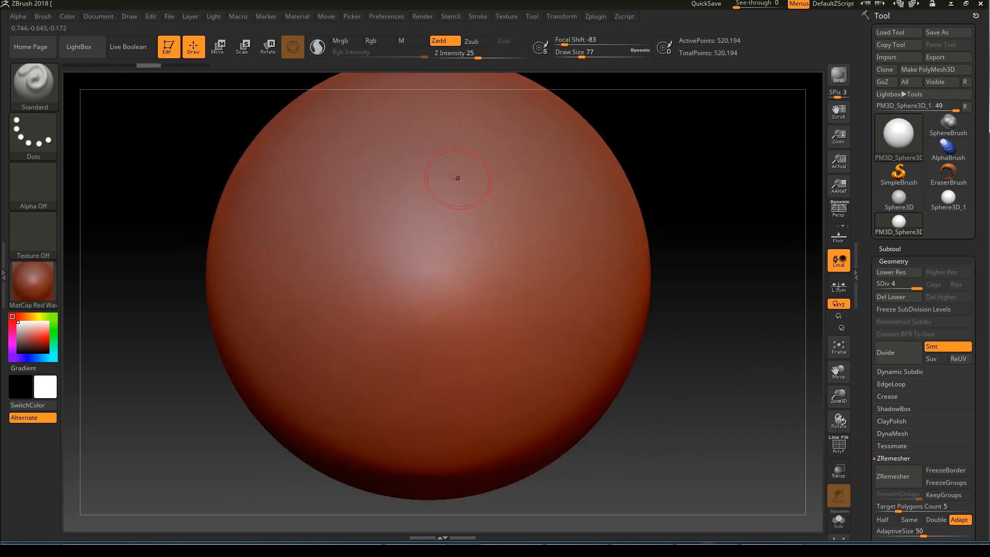
pyautogui.click(566, 42)
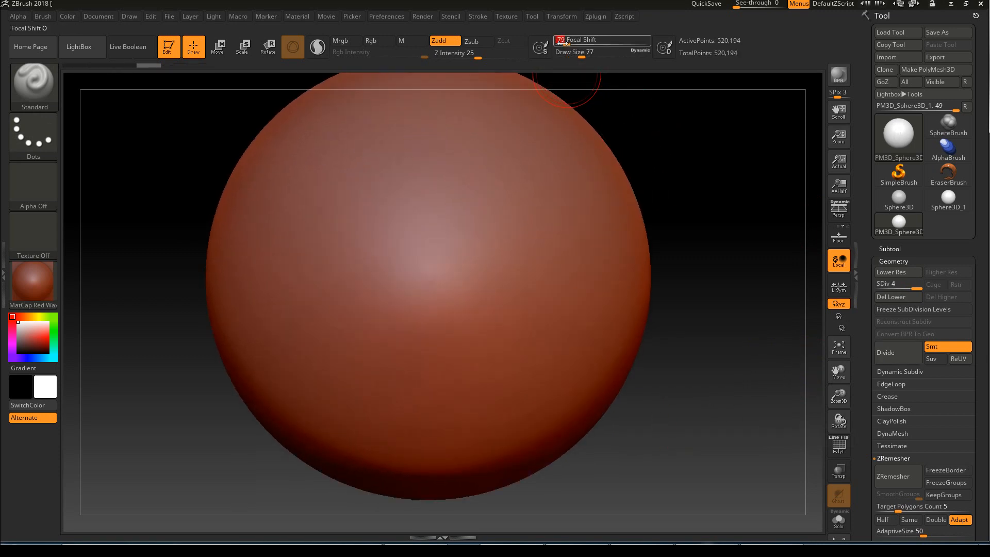
pyautogui.click(567, 43)
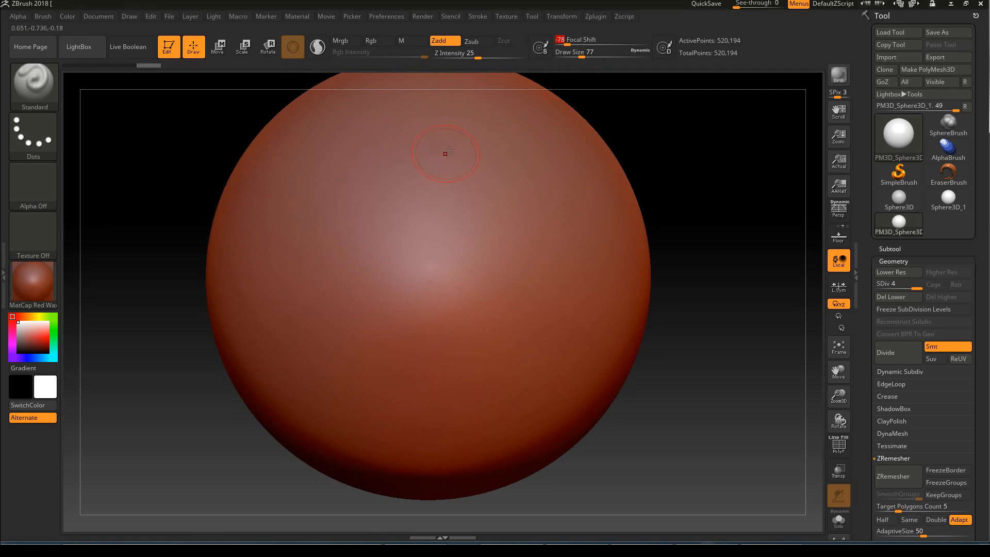
pyautogui.moveTo(464, 140)
pyautogui.mouseDown()
pyautogui.moveTo(400, 219)
pyautogui.moveTo(382, 279)
pyautogui.mouseUp()
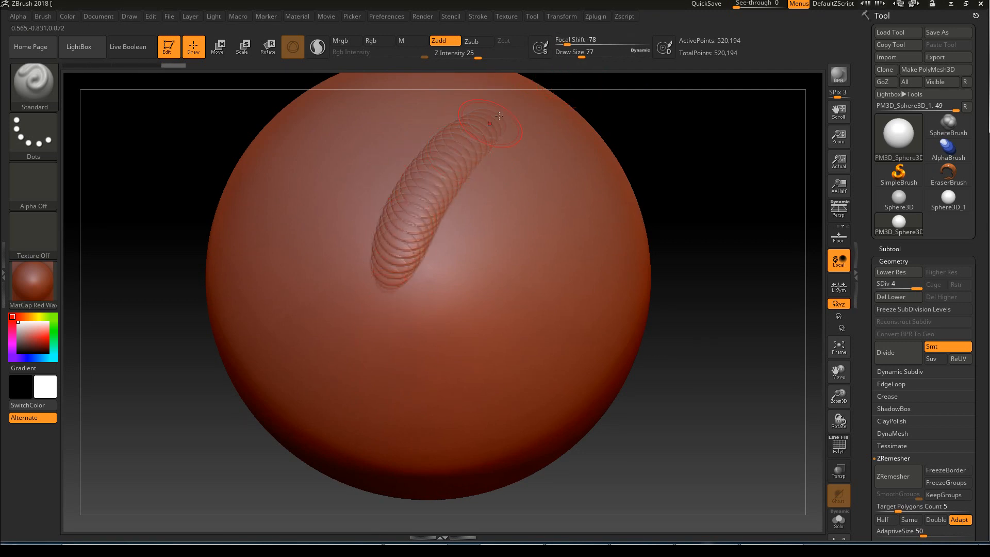
pyautogui.moveTo(464, 141)
pyautogui.mouseDown()
pyautogui.moveTo(412, 222)
pyautogui.moveTo(381, 309)
pyautogui.mouseUp()
pyautogui.moveTo(467, 138)
pyautogui.mouseDown()
pyautogui.moveTo(402, 234)
pyautogui.moveTo(377, 310)
pyautogui.mouseUp()
pyautogui.moveTo(452, 156); pyautogui.dragTo(383, 312)
pyautogui.moveTo(637, 131)
pyautogui.mouseDown()
pyautogui.moveTo(655, 135)
pyautogui.moveTo(616, 110)
pyautogui.moveTo(643, 135)
pyautogui.moveTo(629, 122)
pyautogui.mouseUp()
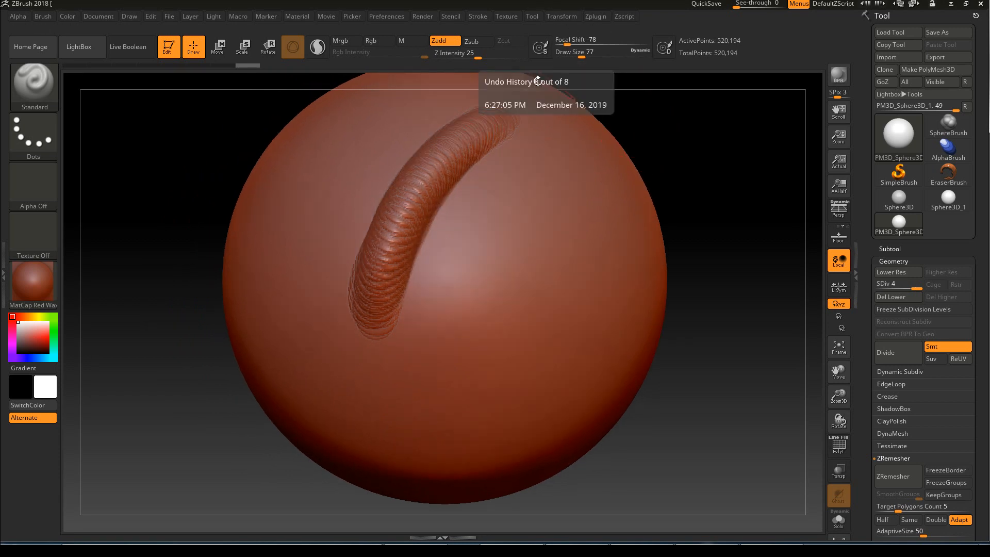
# Set the focal shift to 83 and sculpt a narrow ridge beside the wide, hard-edged one.
pyautogui.moveTo(571, 44); pyautogui.dragTo(639, 51)
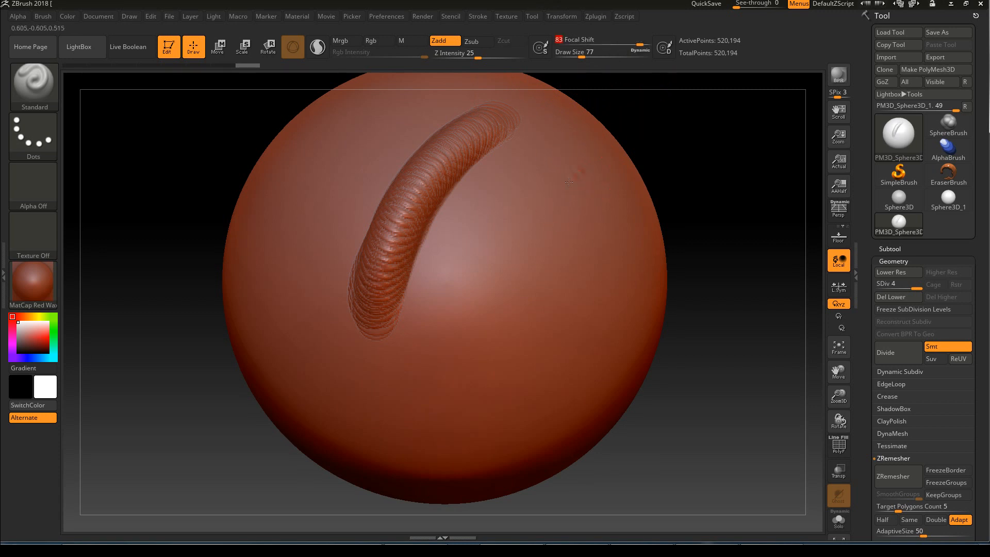
pyautogui.moveTo(538, 224)
pyautogui.mouseDown()
pyautogui.moveTo(487, 317)
pyautogui.moveTo(476, 384)
pyautogui.mouseUp()
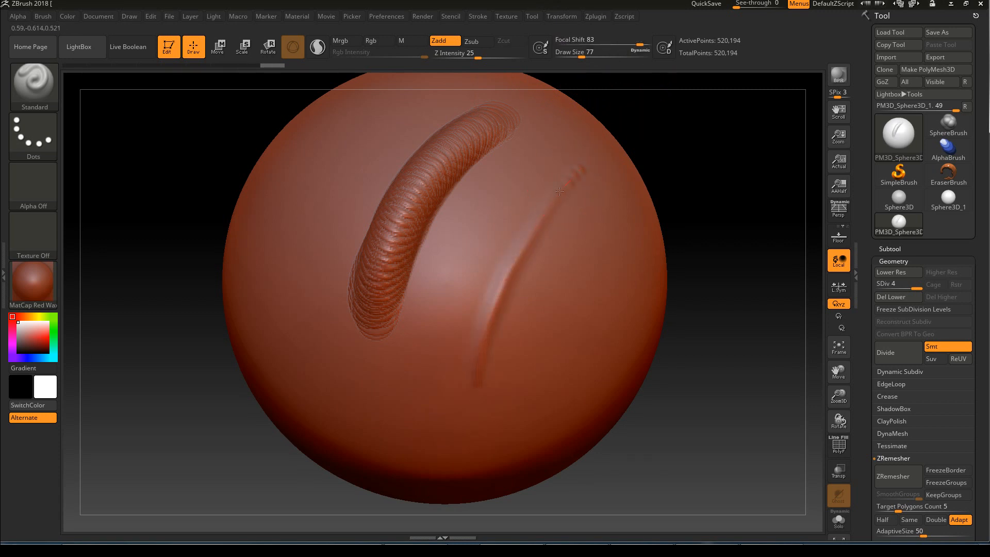
pyautogui.moveTo(698, 149)
pyautogui.mouseDown()
pyautogui.moveTo(683, 135)
pyautogui.moveTo(677, 77)
pyautogui.mouseUp()
# Reduce the focal shift to 48 and sculpt a soft diagonal ridge on the smooth area beyond the narrow ridge.
pyautogui.moveTo(639, 44); pyautogui.dragTo(626, 45)
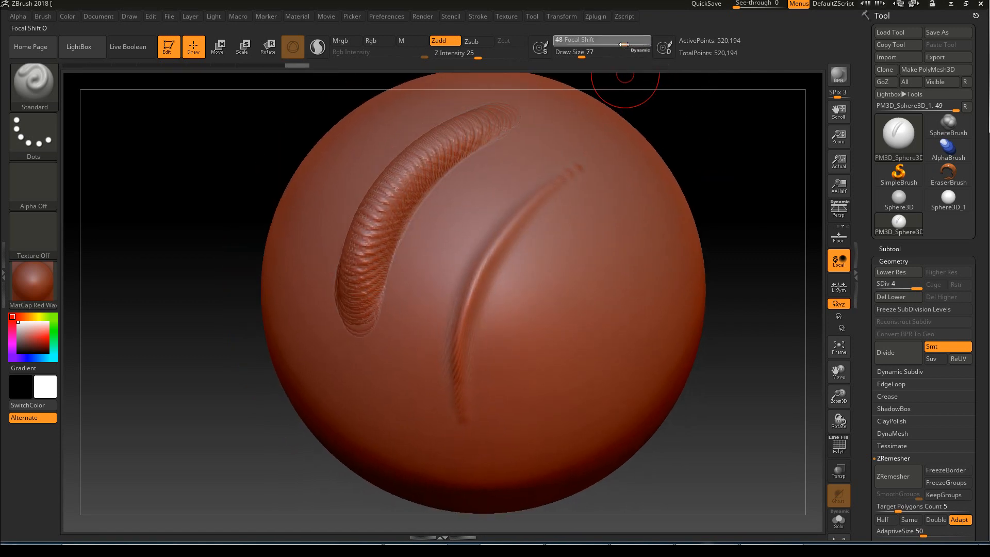
pyautogui.moveTo(735, 178); pyautogui.dragTo(577, 159)
pyautogui.moveTo(480, 248); pyautogui.dragTo(427, 312)
pyautogui.moveTo(528, 207)
pyautogui.mouseDown()
pyautogui.moveTo(464, 268)
pyautogui.moveTo(384, 389)
pyautogui.mouseUp()
# Set the focal shift to -35 and build up a broader diagonal ridge beside the narrow one with repeated strokes.
pyautogui.moveTo(615, 45); pyautogui.dragTo(586, 46)
pyautogui.moveTo(427, 207)
pyautogui.mouseDown()
pyautogui.moveTo(379, 263)
pyautogui.moveTo(322, 396)
pyautogui.mouseUp()
pyautogui.moveTo(424, 205)
pyautogui.mouseDown()
pyautogui.moveTo(379, 265)
pyautogui.moveTo(312, 399)
pyautogui.mouseUp()
pyautogui.moveTo(427, 199)
pyautogui.mouseDown()
pyautogui.moveTo(356, 288)
pyautogui.moveTo(313, 437)
pyautogui.mouseUp()
pyautogui.moveTo(564, 138)
pyautogui.mouseDown()
pyautogui.moveTo(576, 133)
pyautogui.moveTo(612, 150)
pyautogui.moveTo(610, 174)
pyautogui.moveTo(662, 162)
pyautogui.moveTo(652, 139)
pyautogui.moveTo(644, 161)
pyautogui.moveTo(617, 184)
pyautogui.mouseUp()
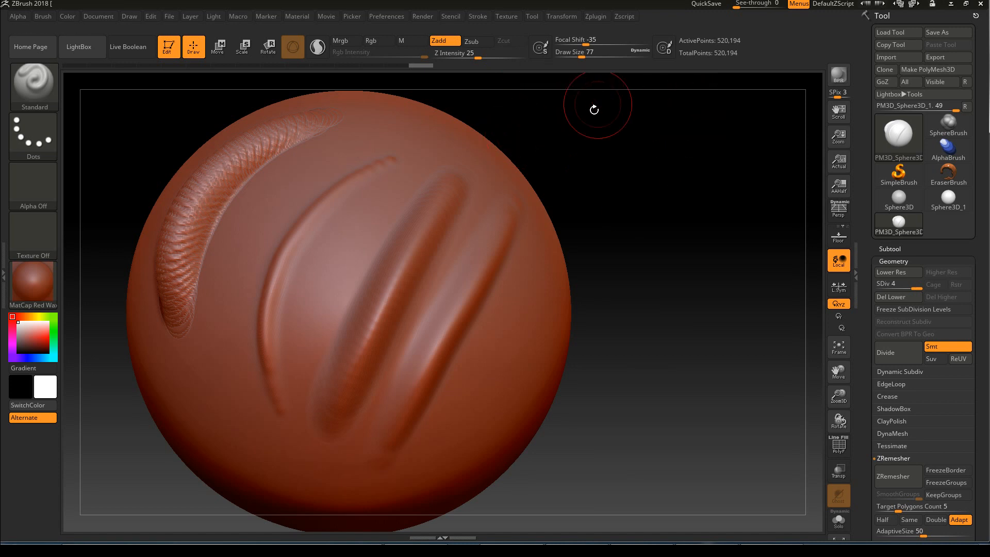
pyautogui.moveTo(621, 177); pyautogui.dragTo(593, 74)
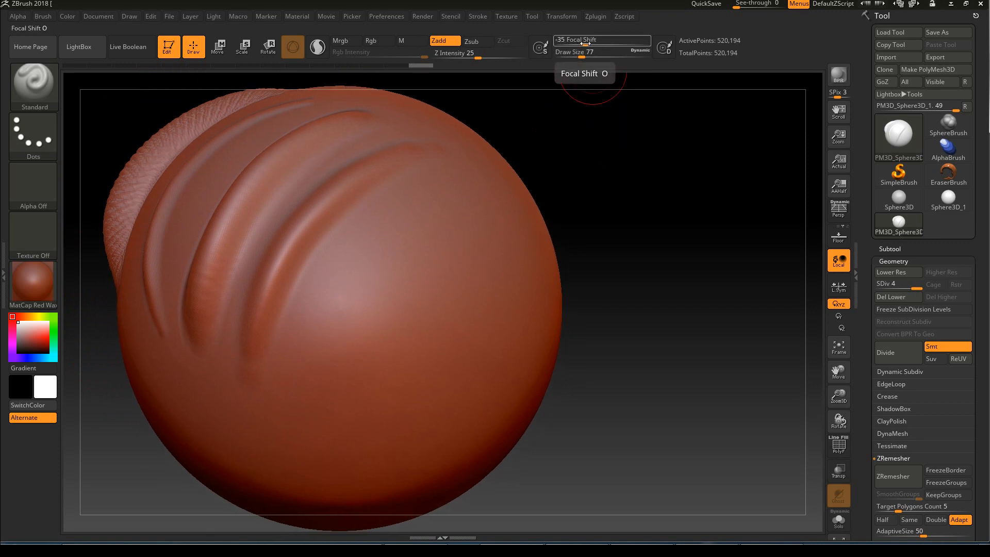
# Reset the focal shift to 0, sculpt a test stroke beside the existing ridges and undo it.
pyautogui.press('o')
pyautogui.moveTo(421, 252)
pyautogui.mouseDown()
pyautogui.moveTo(448, 259)
pyautogui.moveTo(414, 258)
pyautogui.mouseUp()
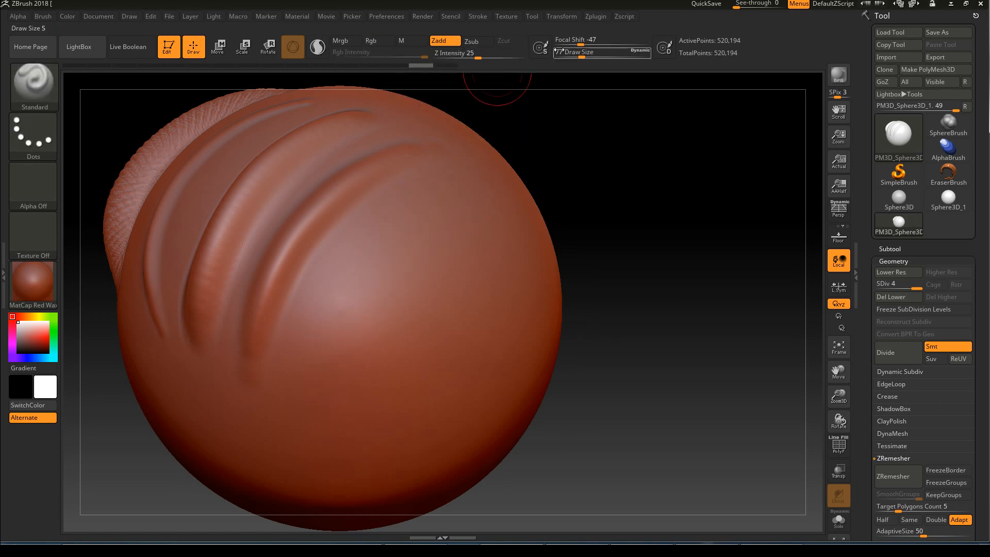
pyautogui.moveTo(581, 43); pyautogui.dragTo(602, 45)
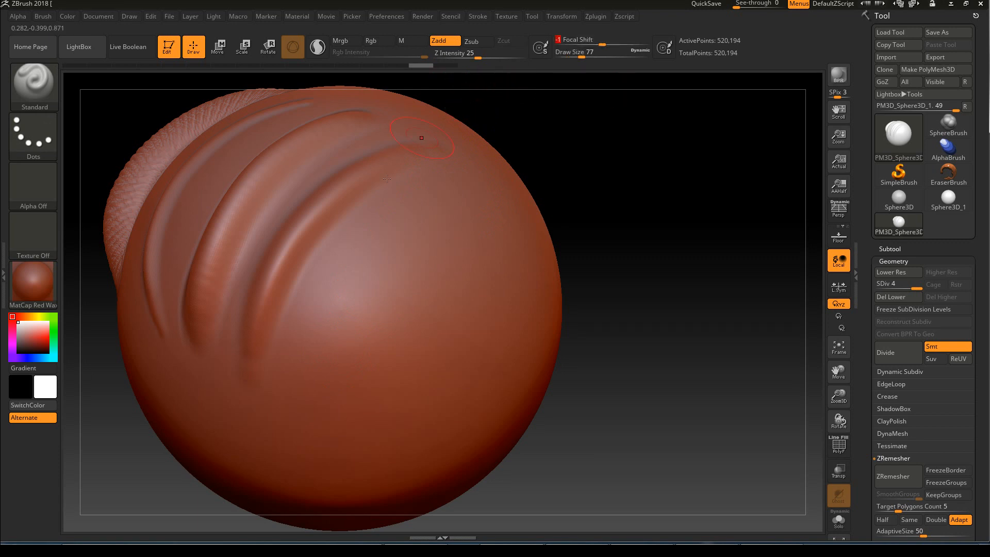
pyautogui.moveTo(405, 227); pyautogui.dragTo(327, 349)
pyautogui.hotkey('ctrl', 'z')
# Set the Z Intensity to 69 and sculpt a strongly raised diagonal ridge next to the existing ones.
pyautogui.moveTo(477, 58); pyautogui.dragTo(486, 59)
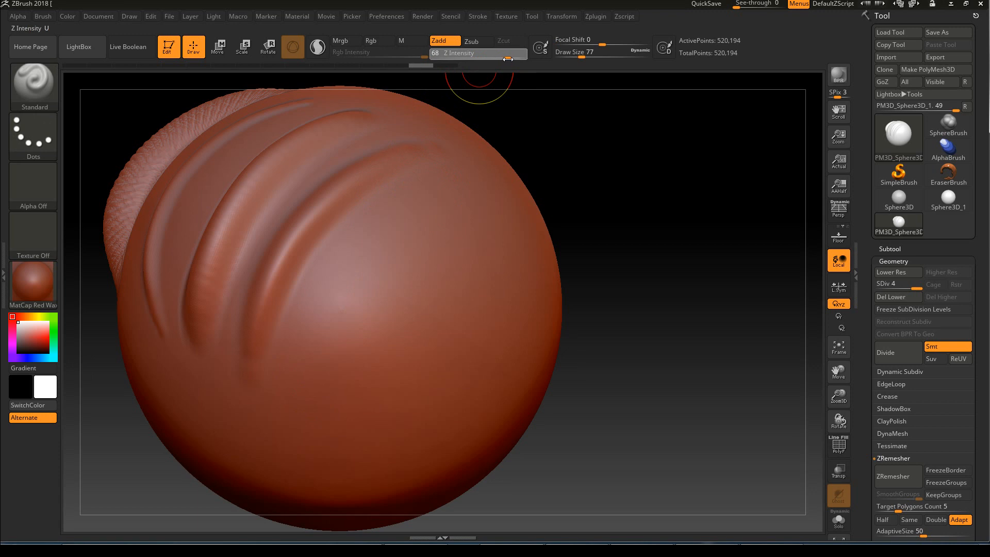
pyautogui.click(508, 59)
pyautogui.moveTo(482, 169)
pyautogui.mouseDown()
pyautogui.moveTo(397, 237)
pyautogui.moveTo(325, 335)
pyautogui.moveTo(304, 401)
pyautogui.mouseUp()
pyautogui.moveTo(536, 139)
pyautogui.mouseDown()
pyautogui.moveTo(554, 125)
pyautogui.moveTo(486, 168)
pyautogui.mouseUp()
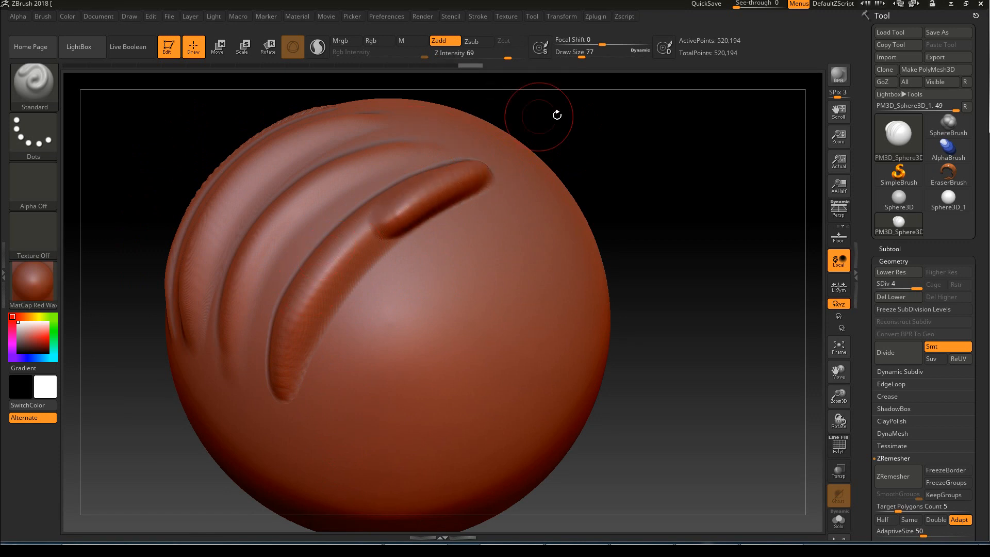
pyautogui.moveTo(532, 110); pyautogui.dragTo(535, 90)
# Set the Z Intensity to 76 and sculpt a strongly raised diagonal ridge beside the existing ones.
pyautogui.moveTo(509, 57); pyautogui.dragTo(513, 58)
pyautogui.moveTo(513, 207)
pyautogui.mouseDown()
pyautogui.moveTo(420, 297)
pyautogui.moveTo(379, 356)
pyautogui.mouseUp()
pyautogui.moveTo(629, 126)
pyautogui.mouseDown()
pyautogui.moveTo(562, 125)
pyautogui.moveTo(508, 77)
pyautogui.mouseUp()
pyautogui.moveTo(537, 150)
pyautogui.mouseDown()
pyautogui.moveTo(574, 133)
pyautogui.moveTo(426, 194)
pyautogui.mouseUp()
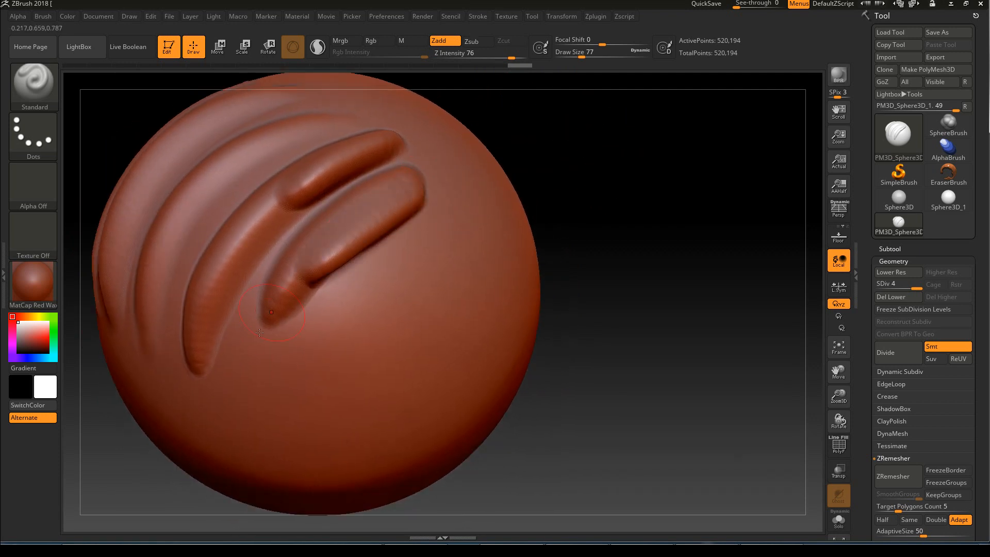
# Reduce the Z Intensity to 52 and sculpt moderately raised diagonal ridges on the smooth area beyond the last ridge.
pyautogui.moveTo(509, 57); pyautogui.dragTo(498, 57)
pyautogui.moveTo(457, 205)
pyautogui.mouseDown()
pyautogui.moveTo(399, 234)
pyautogui.moveTo(312, 317)
pyautogui.moveTo(281, 363)
pyautogui.mouseUp()
pyautogui.moveTo(353, 286)
pyautogui.mouseDown()
pyautogui.moveTo(447, 225)
pyautogui.moveTo(433, 289)
pyautogui.mouseUp()
pyautogui.moveTo(581, 208); pyautogui.dragTo(577, 193)
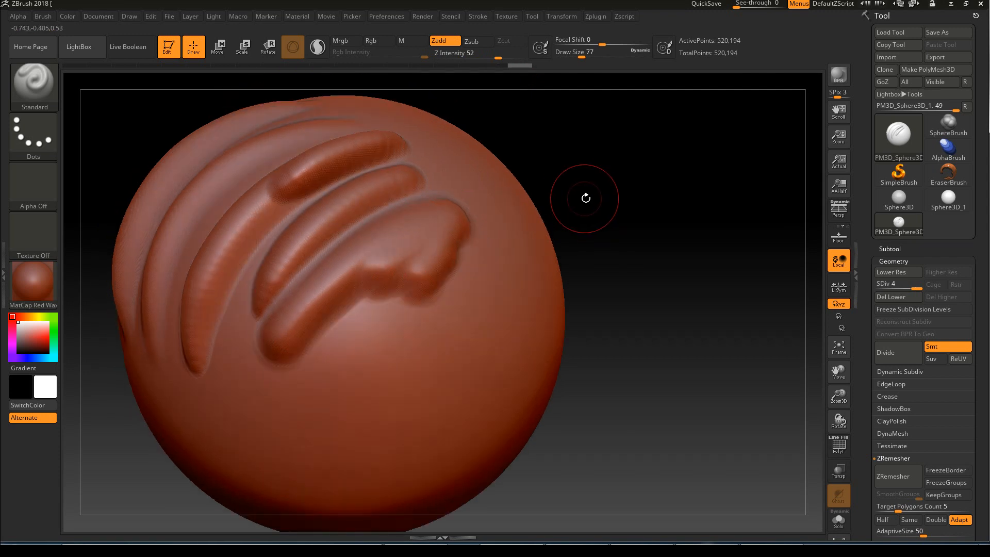
pyautogui.moveTo(601, 225)
pyautogui.keyDown('alt'); pyautogui.mouseDown()
pyautogui.moveTo(590, 189)
pyautogui.moveTo(609, 189)
pyautogui.mouseUp(); pyautogui.keyUp('alt')
pyautogui.moveTo(479, 203); pyautogui.dragTo(343, 286)
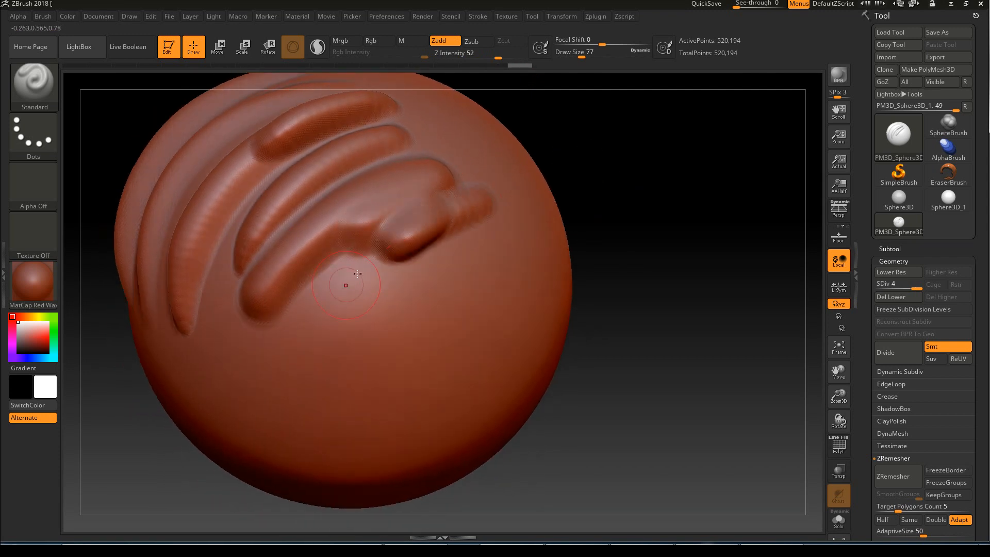
# Sculpt faint diagonal strokes on the smooth area beyond the ridges, using Z Intensity 4 and a raised value of 12.
pyautogui.moveTo(498, 58); pyautogui.dragTo(490, 58)
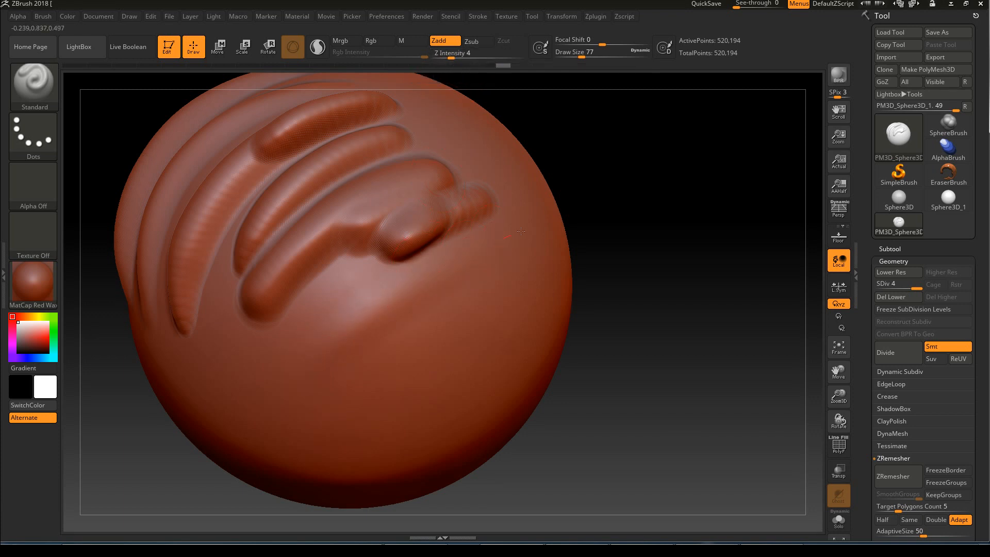
pyautogui.moveTo(585, 186)
pyautogui.mouseDown()
pyautogui.moveTo(579, 141)
pyautogui.moveTo(581, 181)
pyautogui.mouseUp()
pyautogui.moveTo(458, 60); pyautogui.dragTo(464, 58)
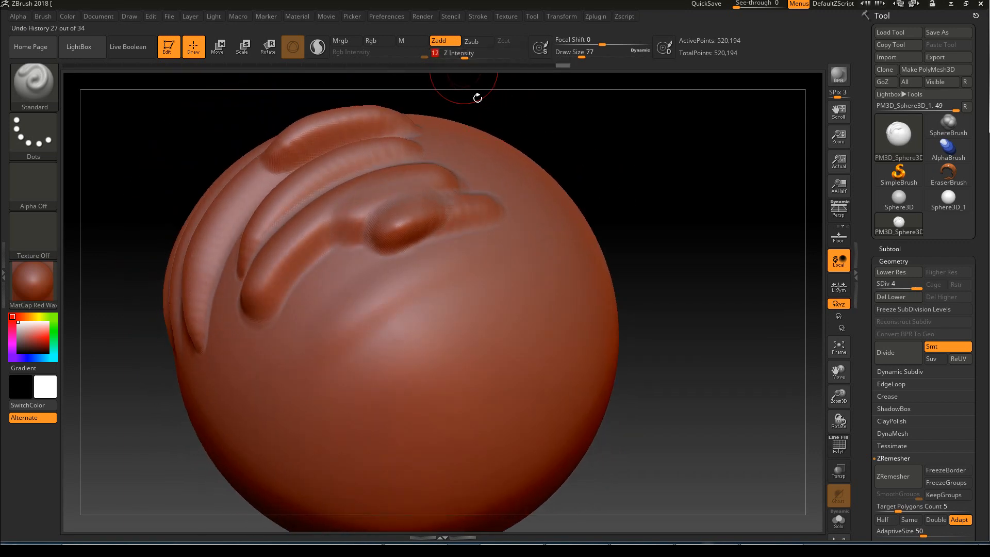
pyautogui.moveTo(372, 373); pyautogui.dragTo(467, 309)
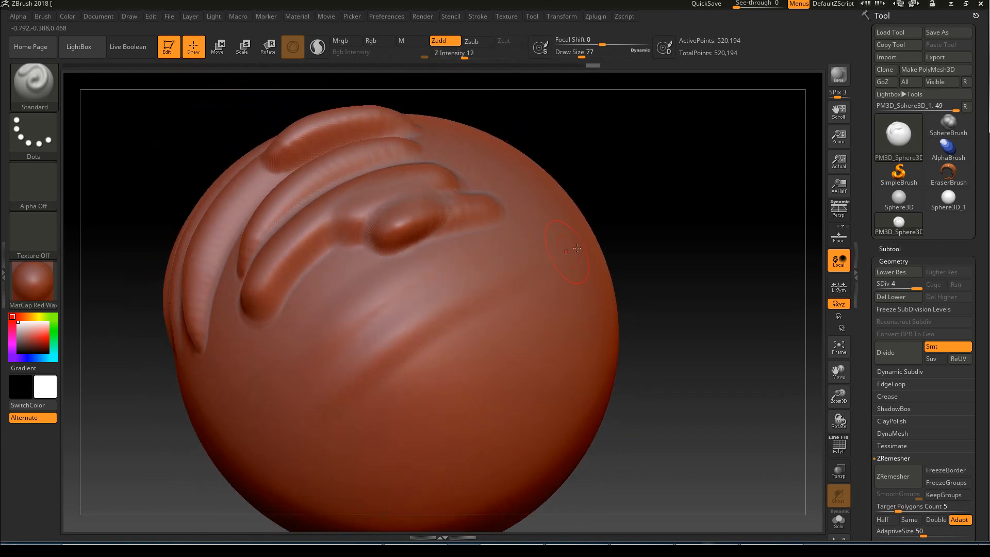
# Set the Z Intensity to 25 and sculpt another diagonal ridge beyond the faint strokes.
pyautogui.moveTo(464, 57); pyautogui.dragTo(472, 57)
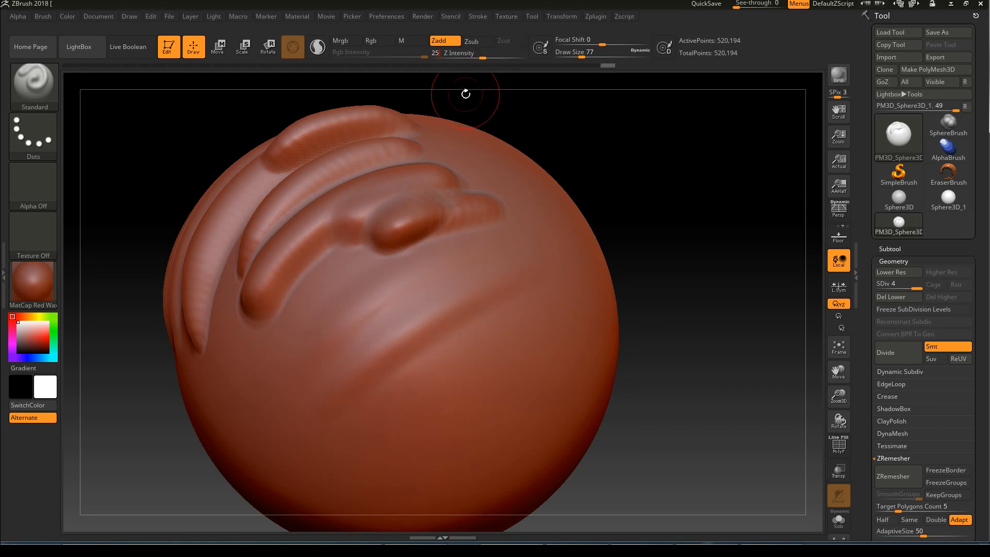
pyautogui.moveTo(563, 308)
pyautogui.mouseDown()
pyautogui.moveTo(427, 376)
pyautogui.moveTo(363, 424)
pyautogui.mouseUp()
pyautogui.moveTo(640, 118); pyautogui.dragTo(596, 166)
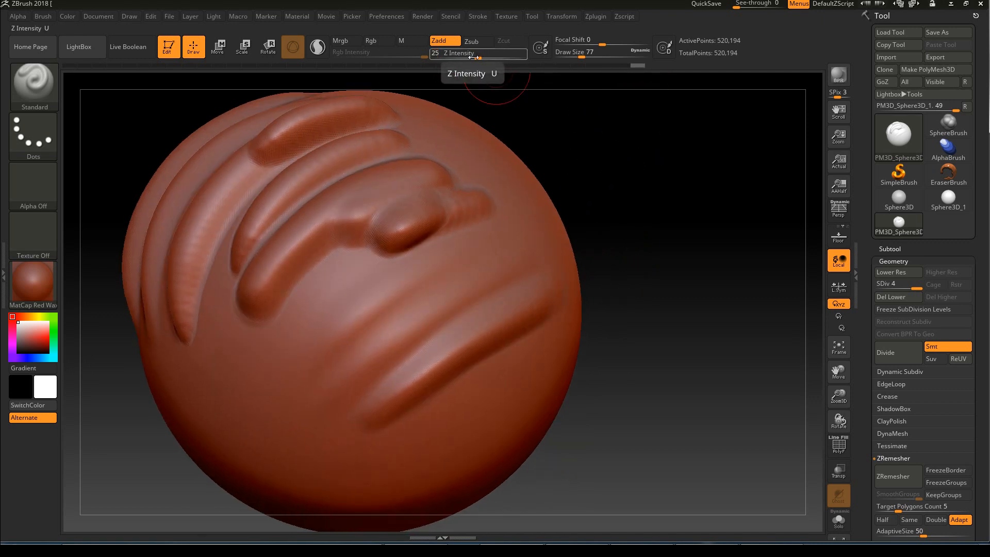
# Set the brush draw size to 108, then preview a focal shift of 50 and return it to 0.
pyautogui.moveTo(638, 159); pyautogui.dragTo(464, 242)
pyautogui.moveTo(584, 191); pyautogui.dragTo(409, 205)
pyautogui.press('s')
pyautogui.moveTo(396, 207)
pyautogui.mouseDown()
pyautogui.moveTo(409, 213)
pyautogui.moveTo(400, 215)
pyautogui.mouseUp()
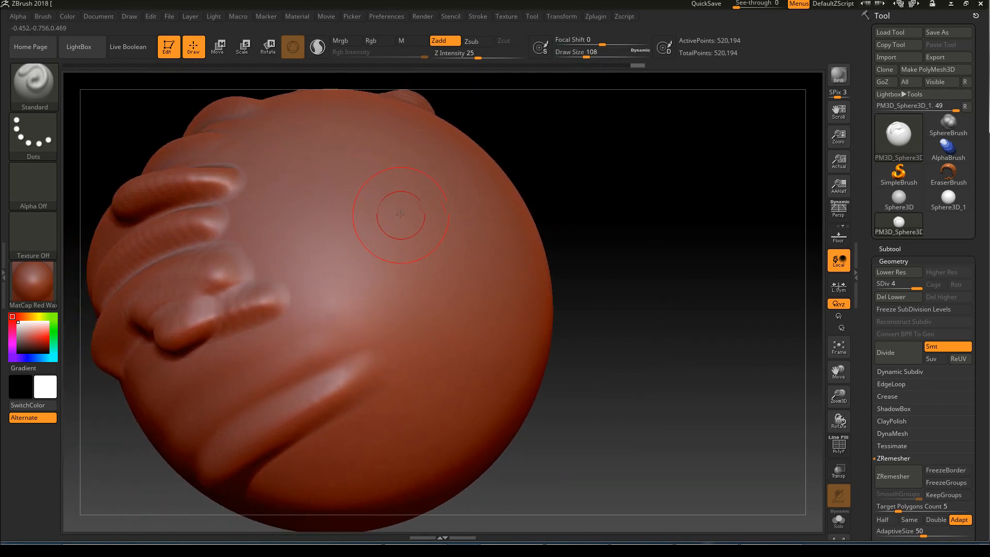
pyautogui.press('o')
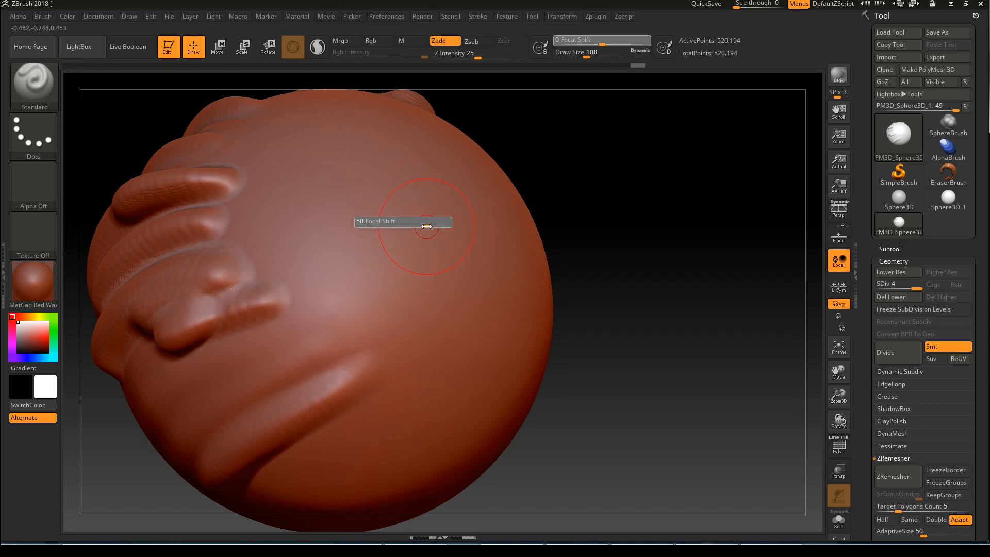
pyautogui.moveTo(380, 225); pyautogui.dragTo(404, 227)
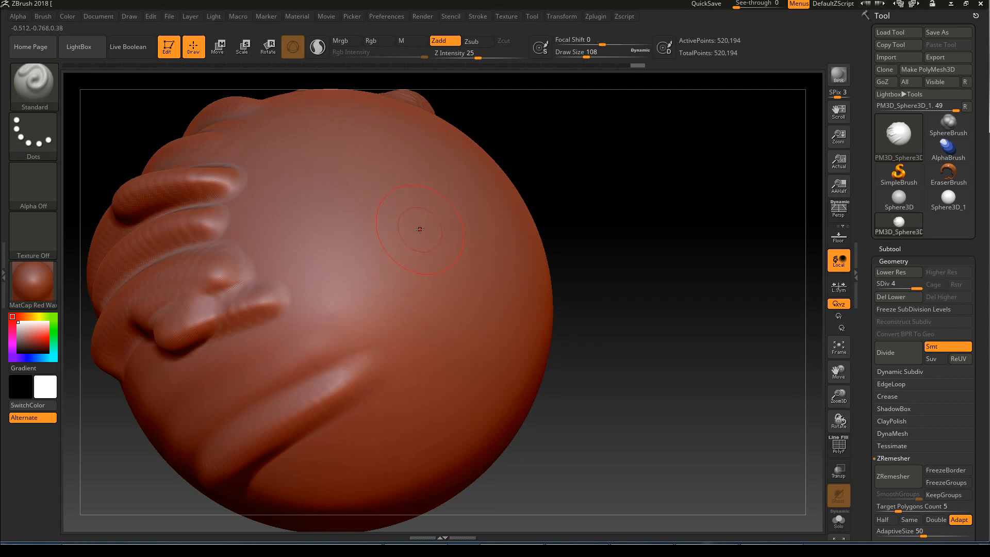
# Adjust the Z Intensity for a diagonal stroke on the smooth side, and raise it to 52 for a stronger parallel ridge.
pyautogui.press('u')
pyautogui.moveTo(419, 232)
pyautogui.mouseDown()
pyautogui.moveTo(435, 234)
pyautogui.moveTo(414, 236)
pyautogui.mouseUp()
pyautogui.moveTo(401, 168)
pyautogui.mouseDown()
pyautogui.moveTo(318, 292)
pyautogui.moveTo(387, 181)
pyautogui.moveTo(329, 273)
pyautogui.mouseUp()
pyautogui.press('u')
pyautogui.moveTo(349, 227); pyautogui.dragTo(379, 227)
pyautogui.moveTo(441, 177)
pyautogui.mouseDown()
pyautogui.moveTo(355, 289)
pyautogui.moveTo(363, 301)
pyautogui.mouseUp()
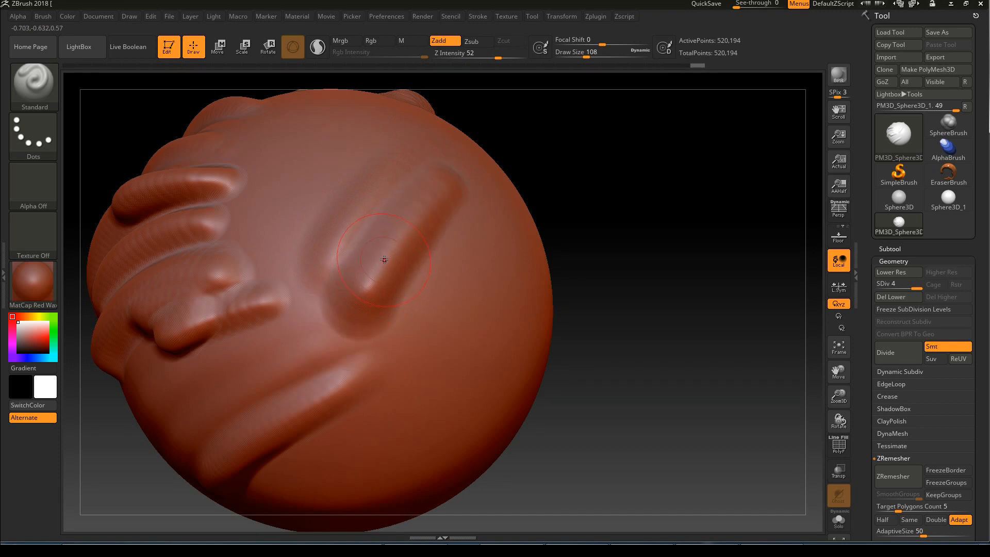
# Lower the Z Intensity to 9 and sculpt a faint stroke beside the strong ridge.
pyautogui.press('u')
pyautogui.moveTo(371, 254); pyautogui.dragTo(332, 250)
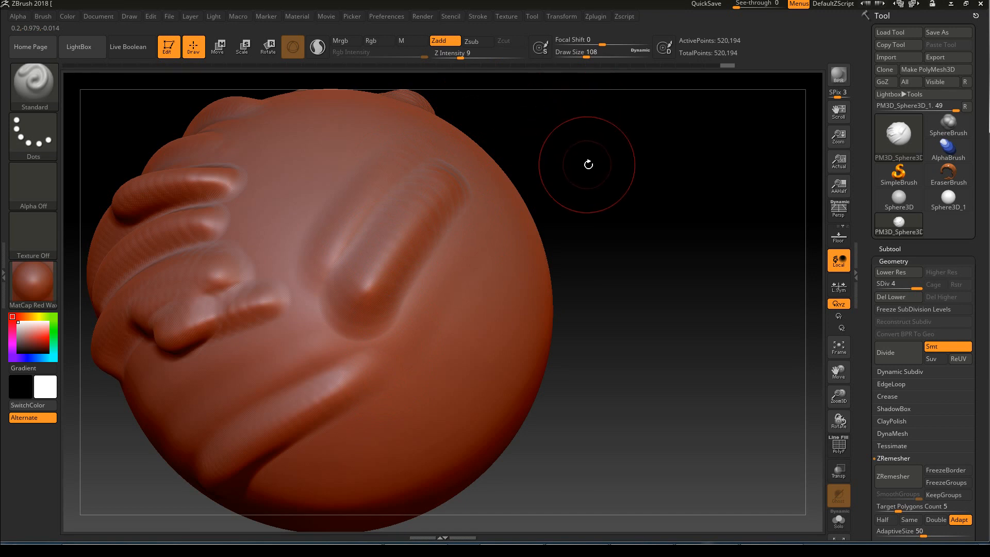
pyautogui.moveTo(577, 155)
pyautogui.mouseDown()
pyautogui.moveTo(555, 132)
pyautogui.moveTo(533, 156)
pyautogui.mouseUp()
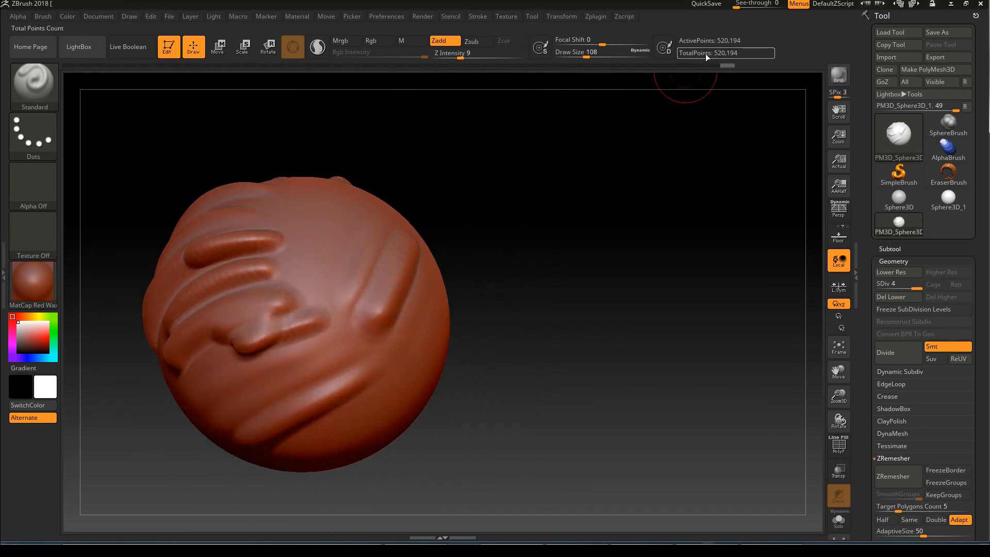
# Step back through the undo history to the smooth sphere without any sculpted strokes.
pyautogui.moveTo(697, 67); pyautogui.dragTo(144, 67)
pyautogui.moveTo(428, 154)
pyautogui.mouseDown()
pyautogui.moveTo(492, 187)
pyautogui.moveTo(551, 178)
pyautogui.mouseUp()
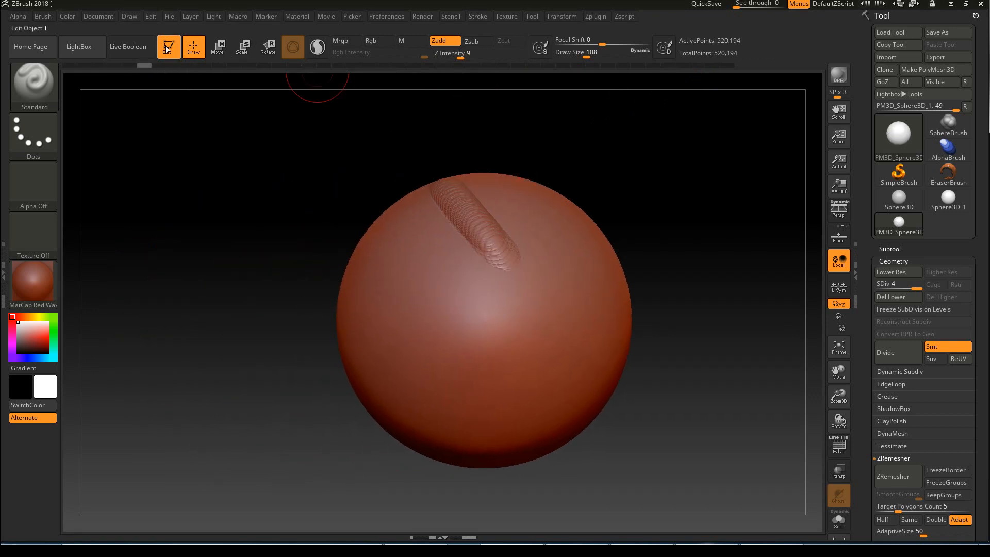
pyautogui.moveTo(144, 64); pyautogui.dragTo(131, 67)
pyautogui.keyDown('alt'); pyautogui.moveTo(598, 170); pyautogui.dragTo(467, 142); pyautogui.keyUp('alt')
pyautogui.keyDown('alt'); pyautogui.moveTo(521, 175); pyautogui.dragTo(504, 133); pyautogui.keyUp('alt')
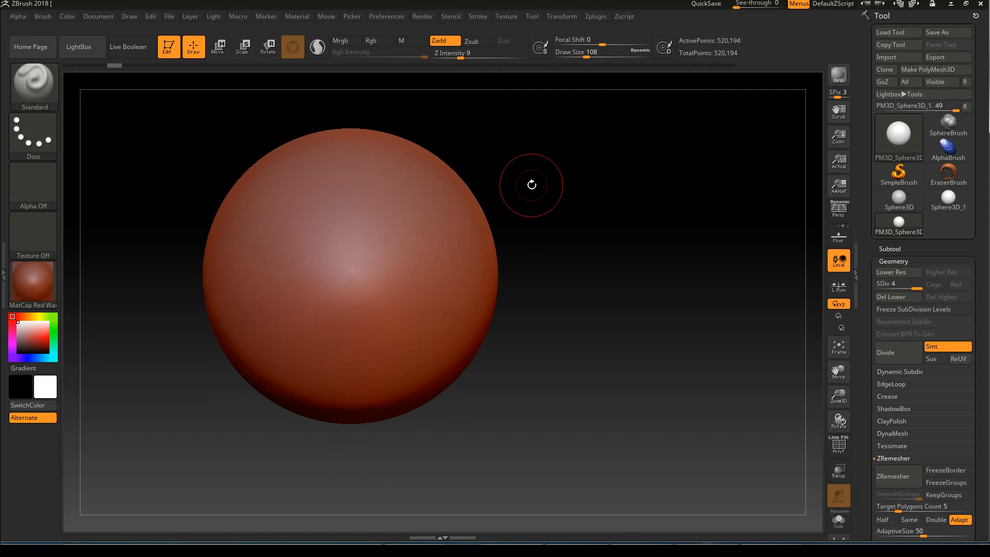
pyautogui.keyDown('alt'); pyautogui.moveTo(610, 141); pyautogui.dragTo(563, 178); pyautogui.keyUp('alt')
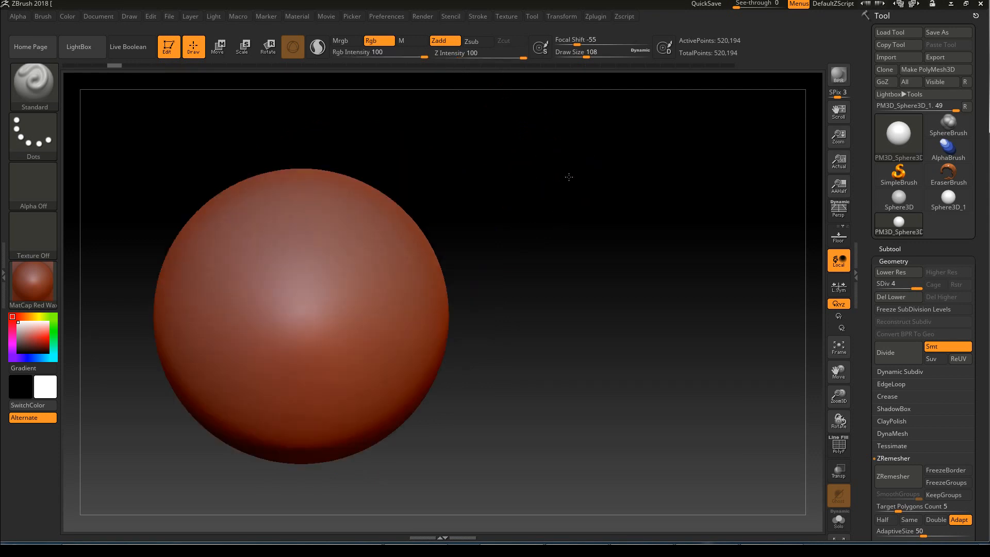
pyautogui.keyDown('alt'); pyautogui.moveTo(497, 236); pyautogui.dragTo(586, 186); pyautogui.keyUp('alt')
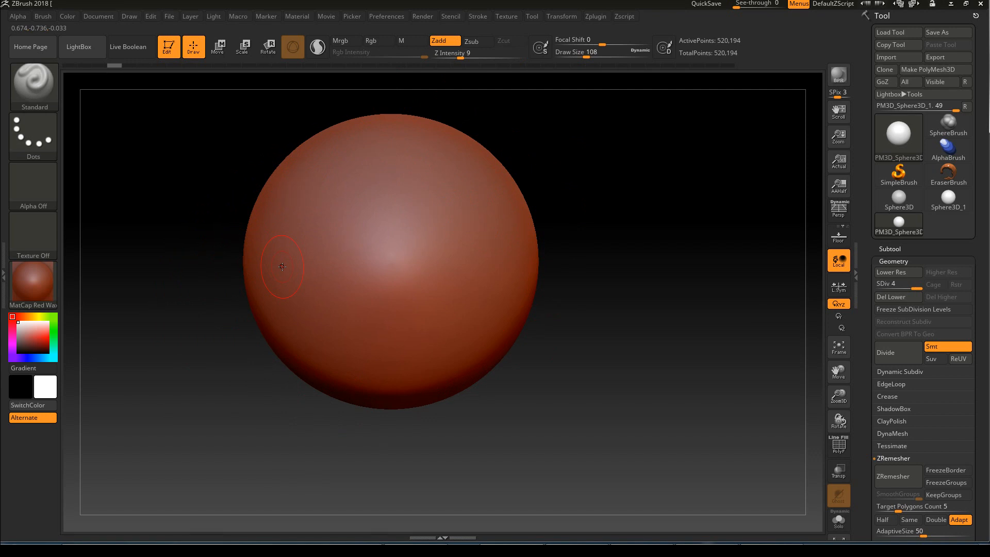
pyautogui.keyDown('alt'); pyautogui.moveTo(205, 177); pyautogui.dragTo(195, 203); pyautogui.keyUp('alt')
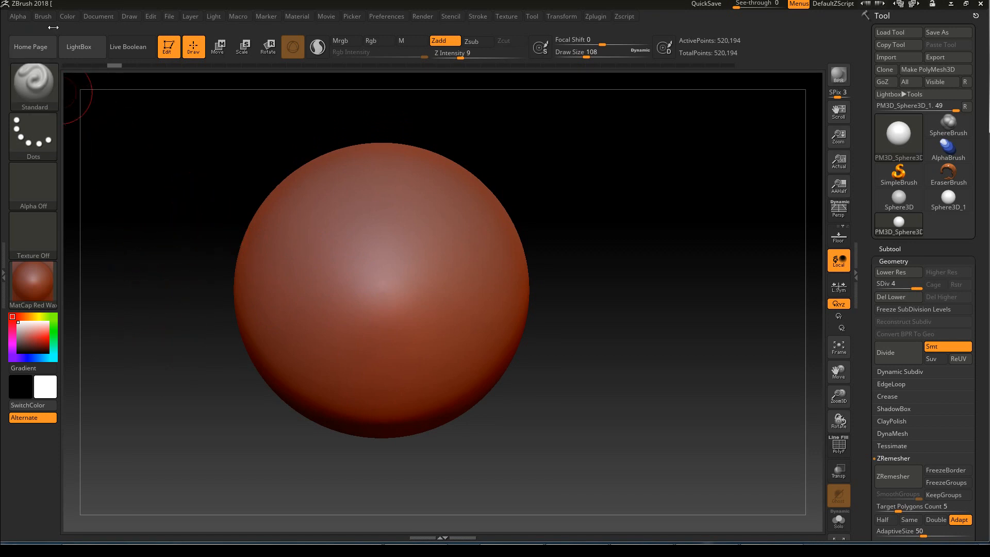
pyautogui.moveTo(181, 206)
pyautogui.keyDown('alt'); pyautogui.mouseDown()
pyautogui.moveTo(194, 230)
pyautogui.moveTo(227, 230)
pyautogui.moveTo(206, 233)
pyautogui.mouseUp(); pyautogui.keyUp('alt')
pyautogui.keyDown('alt'); pyautogui.moveTo(215, 231); pyautogui.dragTo(181, 187); pyautogui.keyUp('alt')
# Try the Chrome B and Chrome C materials on the sphere.
pyautogui.click(37, 279)
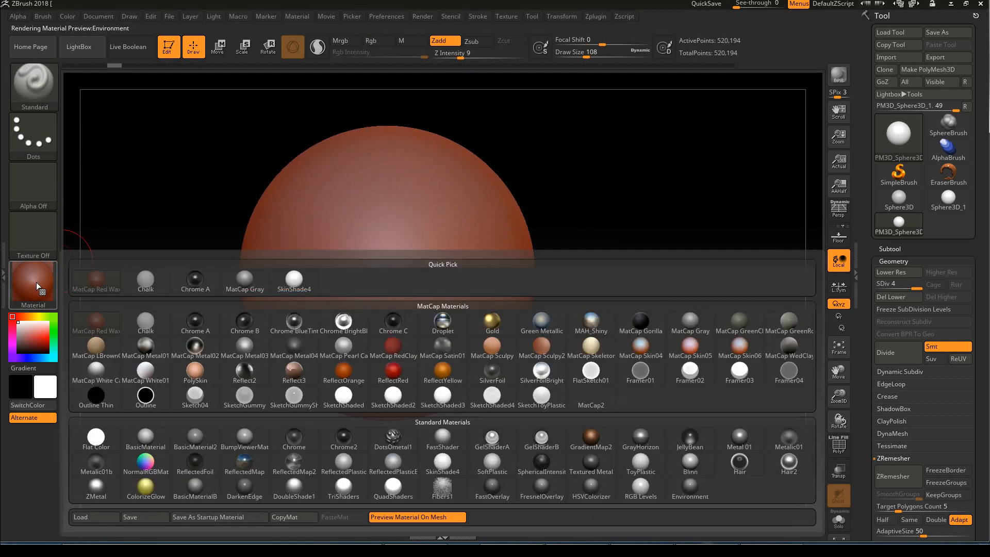
pyautogui.click(246, 322)
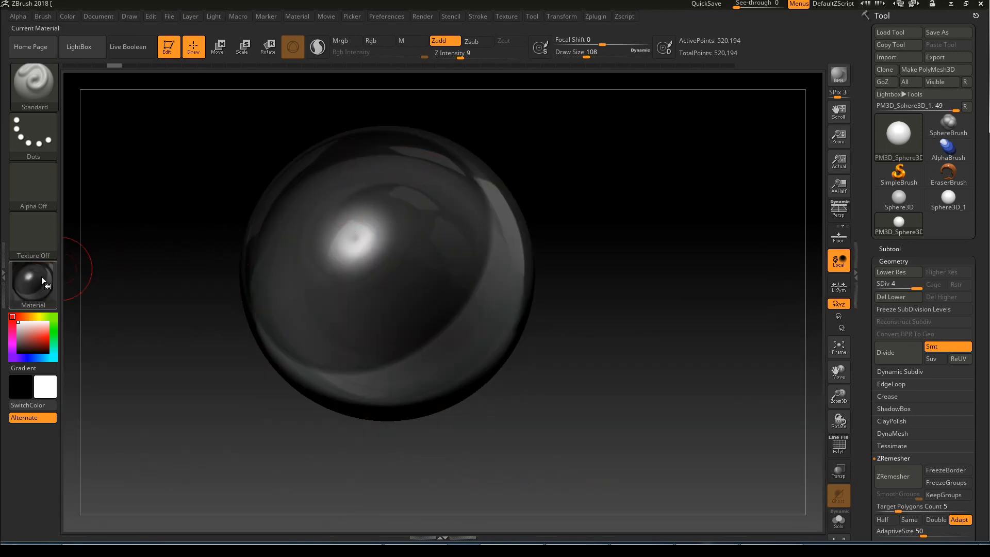
pyautogui.click(25, 282)
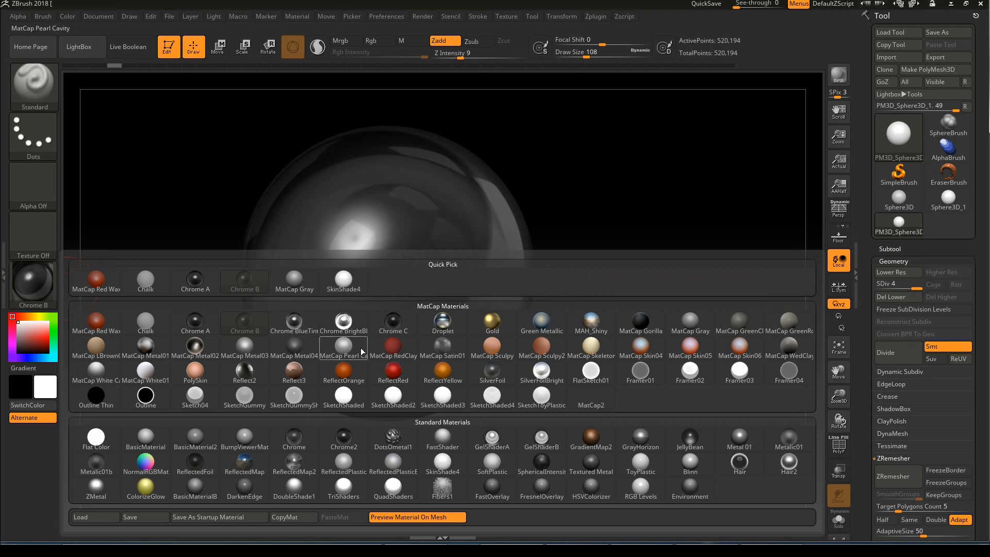
pyautogui.click(393, 323)
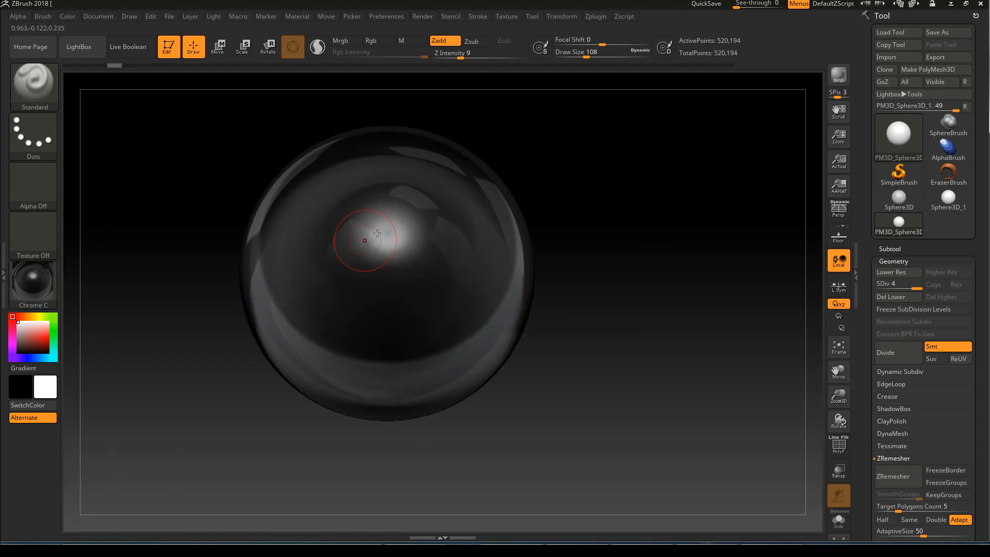
pyautogui.moveTo(521, 164); pyautogui.dragTo(89, 265)
# Apply the SilverFoilBright material to the sphere and view it.
pyautogui.click(46, 274)
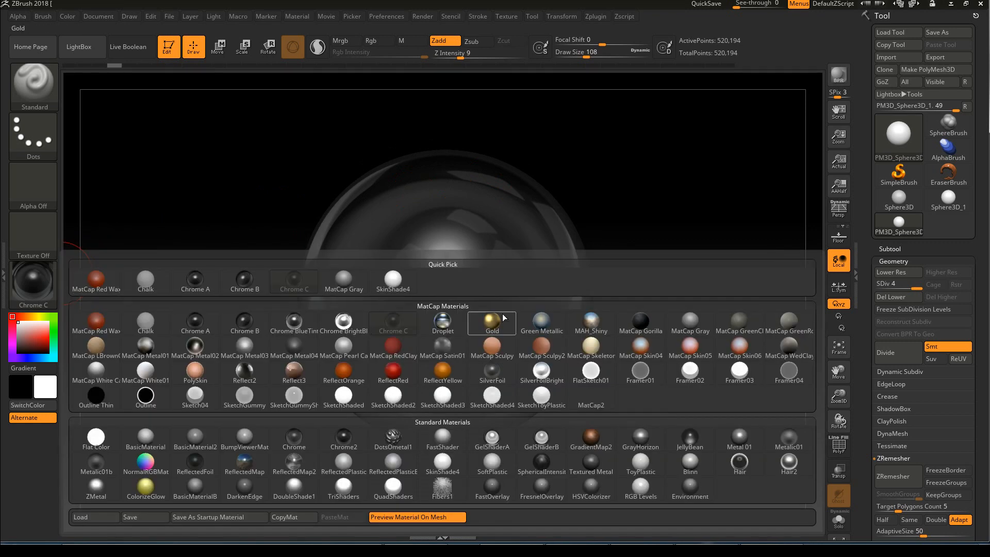
pyautogui.click(539, 371)
pyautogui.moveTo(635, 208); pyautogui.dragTo(648, 192)
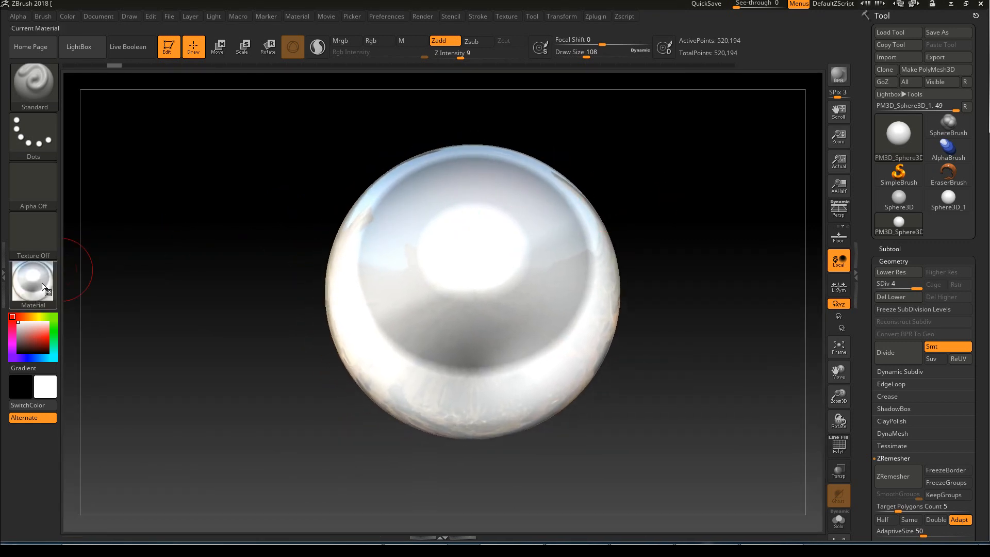
# Apply the MatCap Metal02 material to the sphere and view it.
pyautogui.click(39, 280)
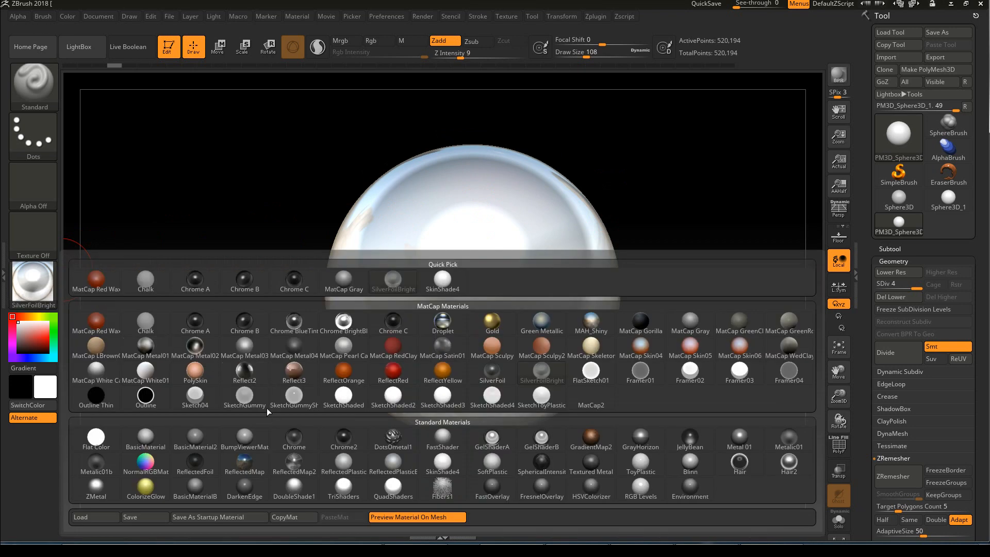
pyautogui.click(196, 346)
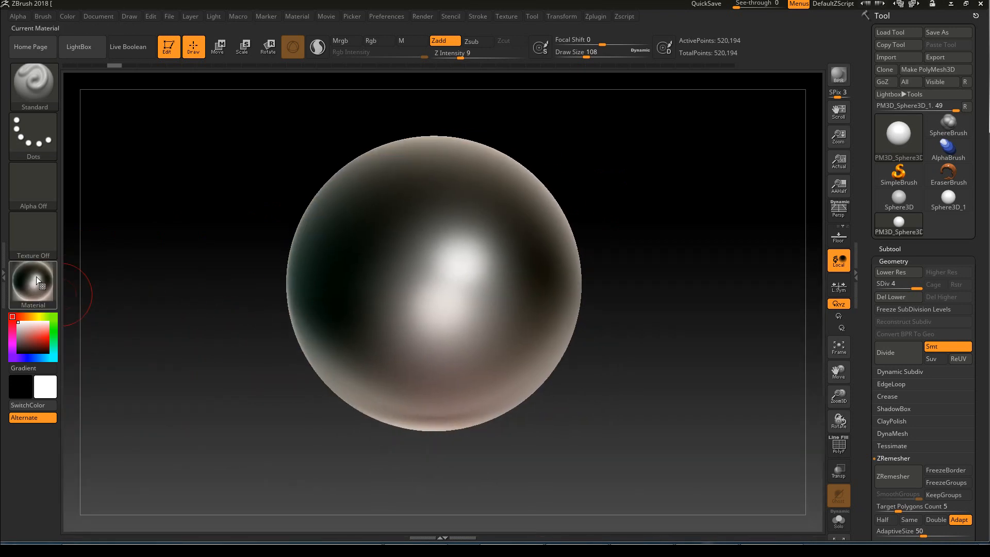
pyautogui.click(33, 277)
pyautogui.click(394, 282)
pyautogui.moveTo(610, 210); pyautogui.dragTo(601, 205)
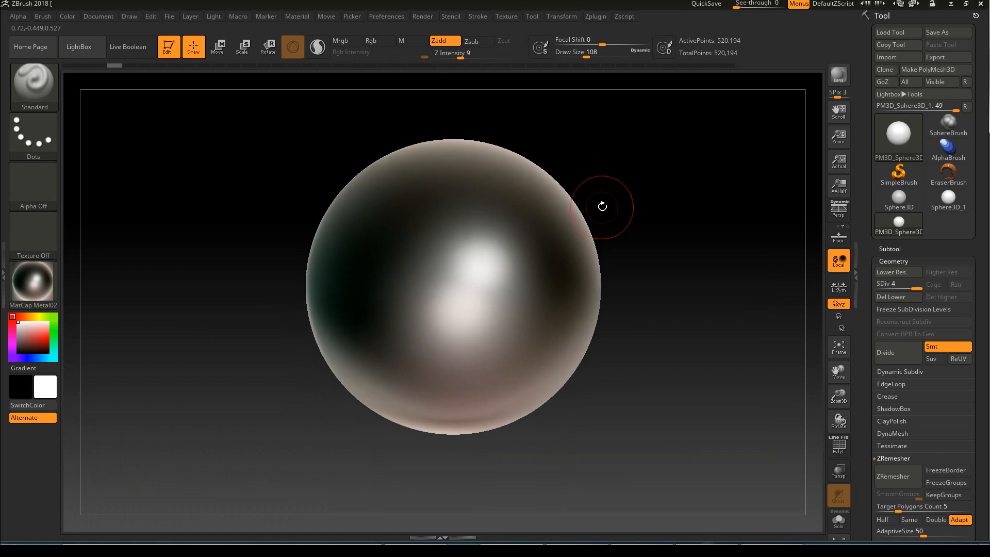
# Preview the MatCap GreenRoma material and apply MatCap GreenClay to the sphere.
pyautogui.click(47, 276)
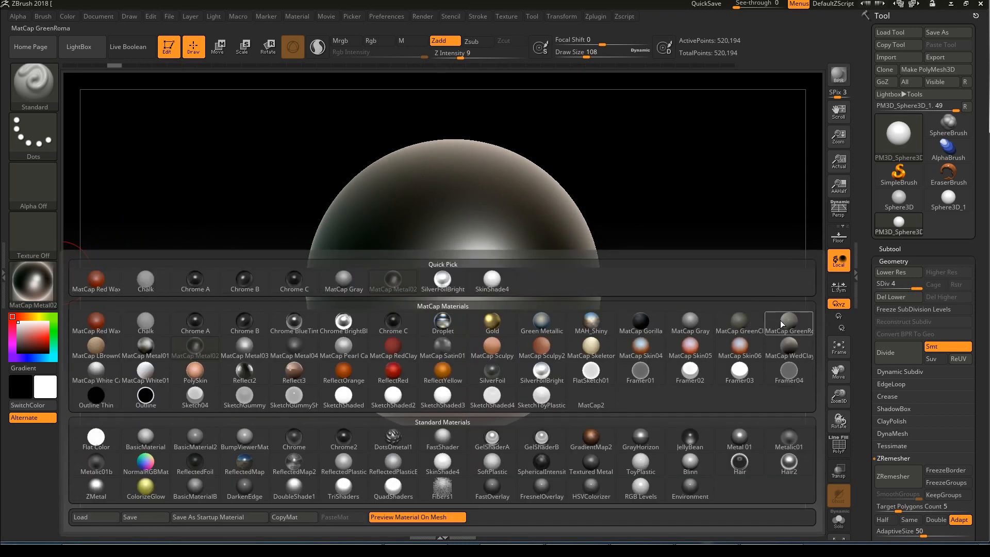
pyautogui.moveTo(791, 322)
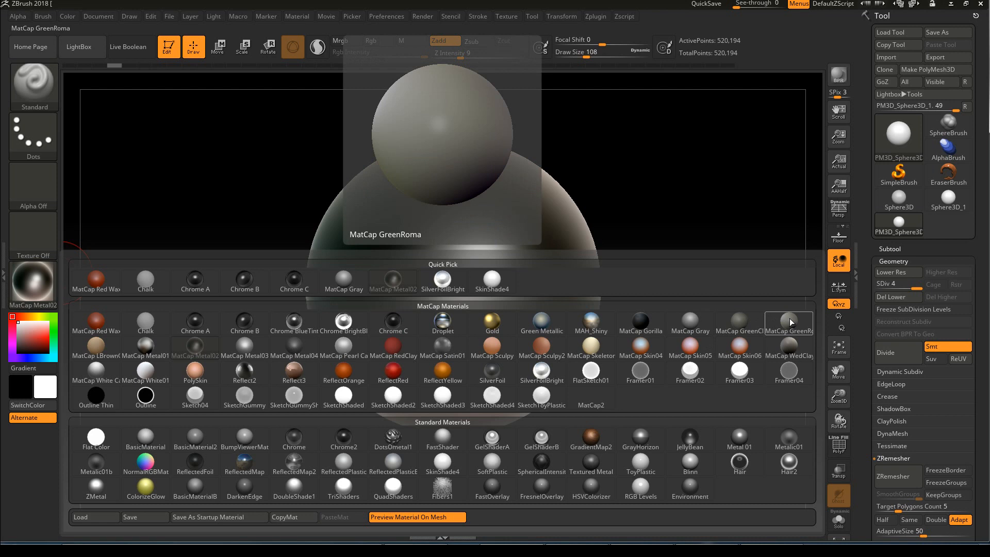
pyautogui.click(752, 325)
pyautogui.moveTo(706, 250); pyautogui.dragTo(612, 190)
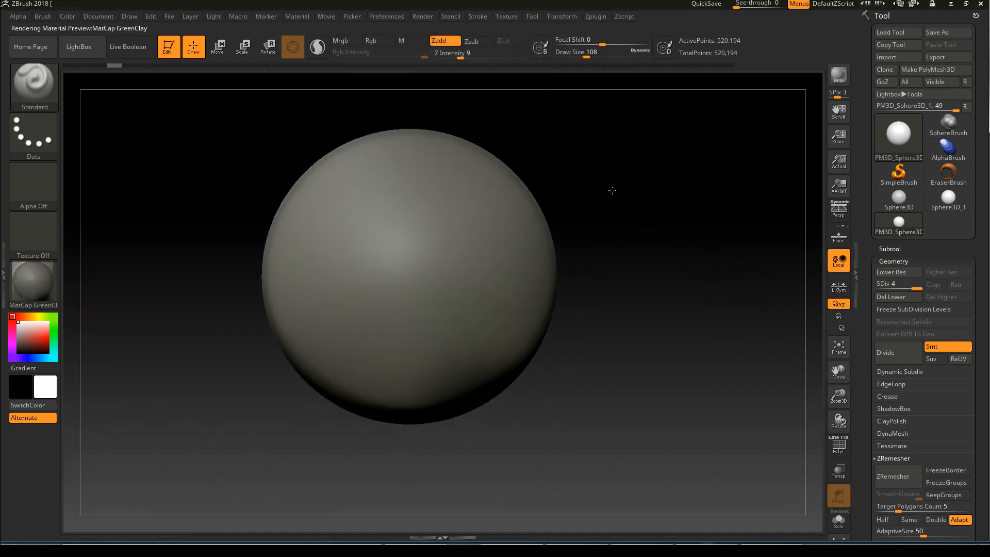
# Sculpt a faint vertical stroke, accepting removal of the newer undo history, and add a diagonal stroke at Z Intensity 15.
pyautogui.click(397, 215)
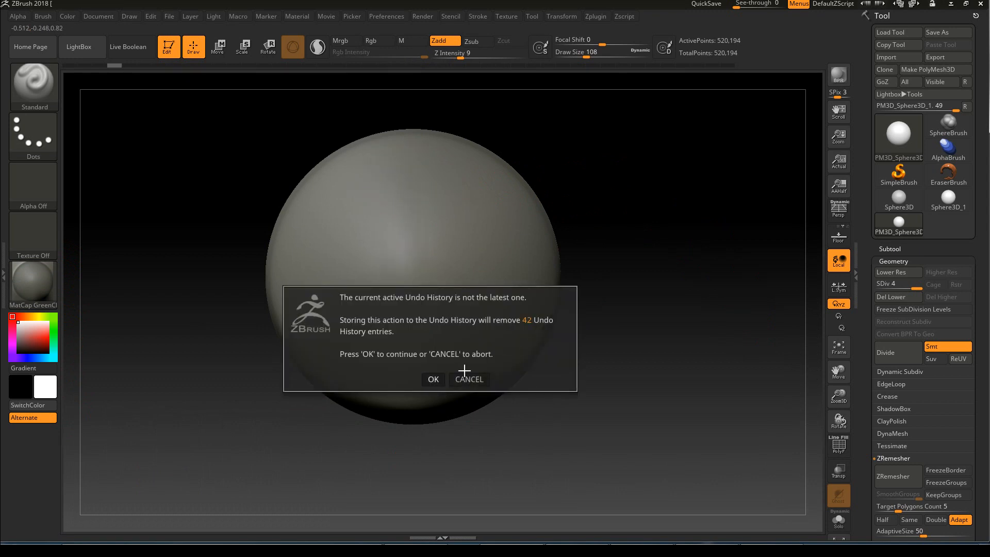
pyautogui.click(433, 379)
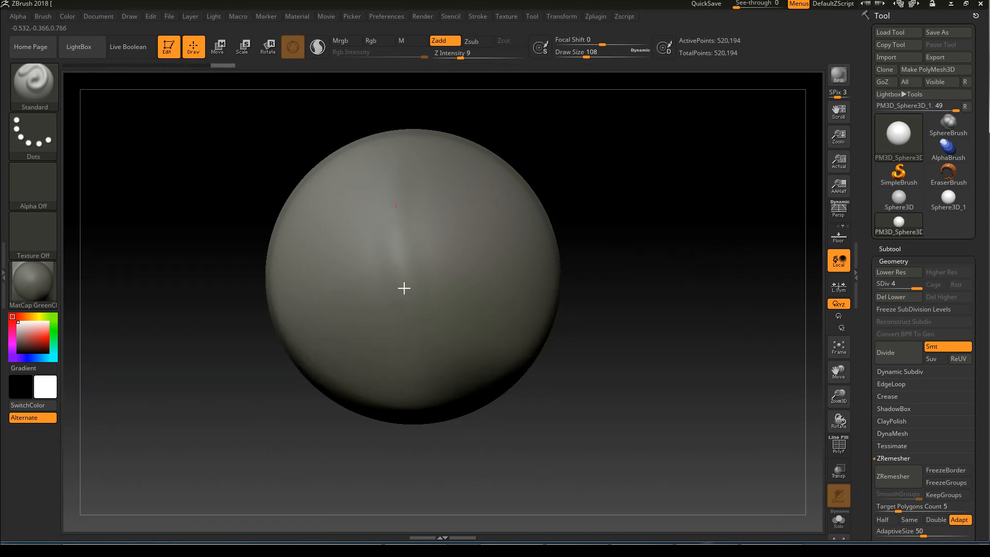
pyautogui.moveTo(462, 57); pyautogui.dragTo(468, 57)
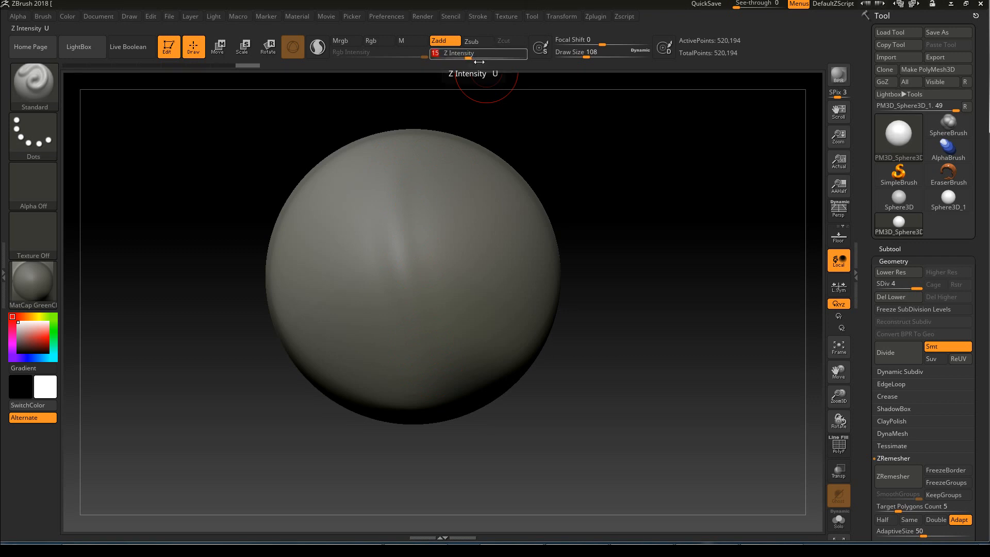
pyautogui.moveTo(488, 195)
pyautogui.mouseDown()
pyautogui.moveTo(316, 327)
pyautogui.moveTo(507, 193)
pyautogui.mouseUp()
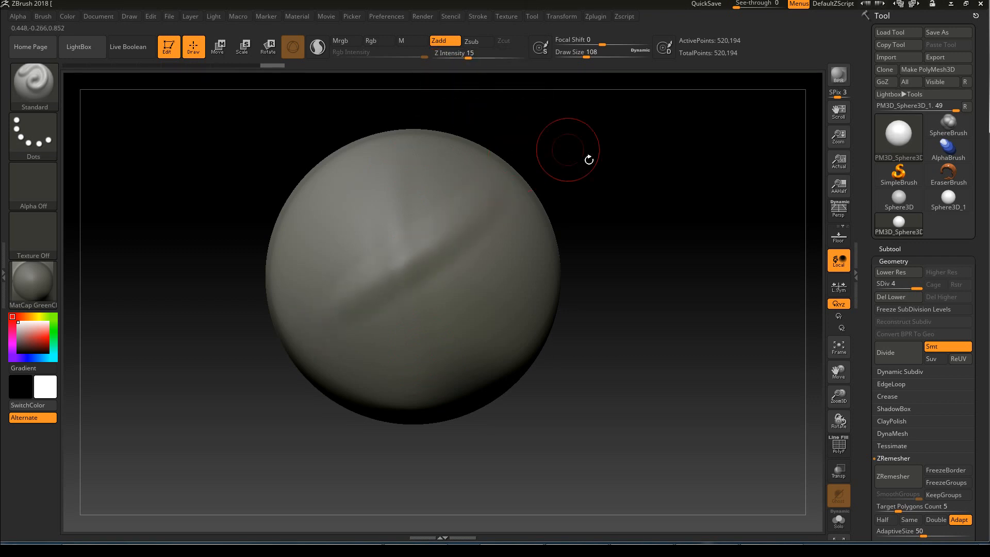
# Sculpt several raised and recessed diagonal strokes across the sphere with the Standard brush at Z Intensity 15.
pyautogui.moveTo(553, 142); pyautogui.dragTo(575, 152)
pyautogui.moveTo(510, 192)
pyautogui.mouseDown()
pyautogui.moveTo(363, 351)
pyautogui.moveTo(366, 336)
pyautogui.mouseUp()
pyautogui.moveTo(547, 162); pyautogui.dragTo(562, 169)
pyautogui.moveTo(514, 227)
pyautogui.mouseDown()
pyautogui.moveTo(368, 384)
pyautogui.moveTo(515, 216)
pyautogui.mouseUp()
pyautogui.moveTo(625, 141); pyautogui.dragTo(662, 136)
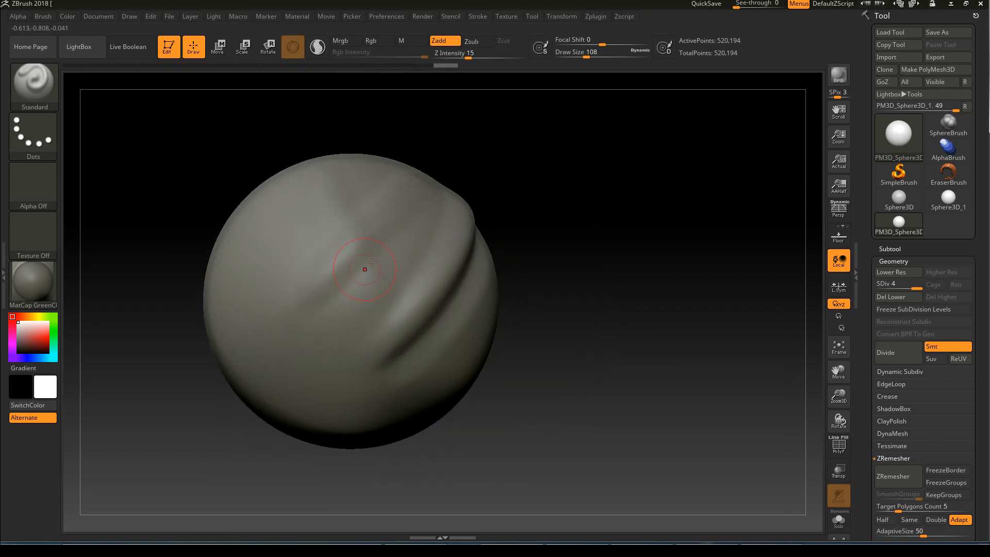
pyautogui.keyDown('alt'); pyautogui.moveTo(430, 243); pyautogui.dragTo(332, 360); pyautogui.keyUp('alt')
pyautogui.keyDown('alt'); pyautogui.moveTo(442, 216); pyautogui.dragTo(333, 361); pyautogui.keyUp('alt')
pyautogui.moveTo(561, 201)
pyautogui.keyDown('alt'); pyautogui.mouseDown()
pyautogui.moveTo(574, 167)
pyautogui.moveTo(515, 181)
pyautogui.mouseUp(); pyautogui.keyUp('alt')
pyautogui.moveTo(531, 256); pyautogui.dragTo(464, 322)
pyautogui.moveTo(647, 191)
pyautogui.mouseDown()
pyautogui.moveTo(582, 183)
pyautogui.moveTo(643, 153)
pyautogui.moveTo(657, 157)
pyautogui.mouseUp()
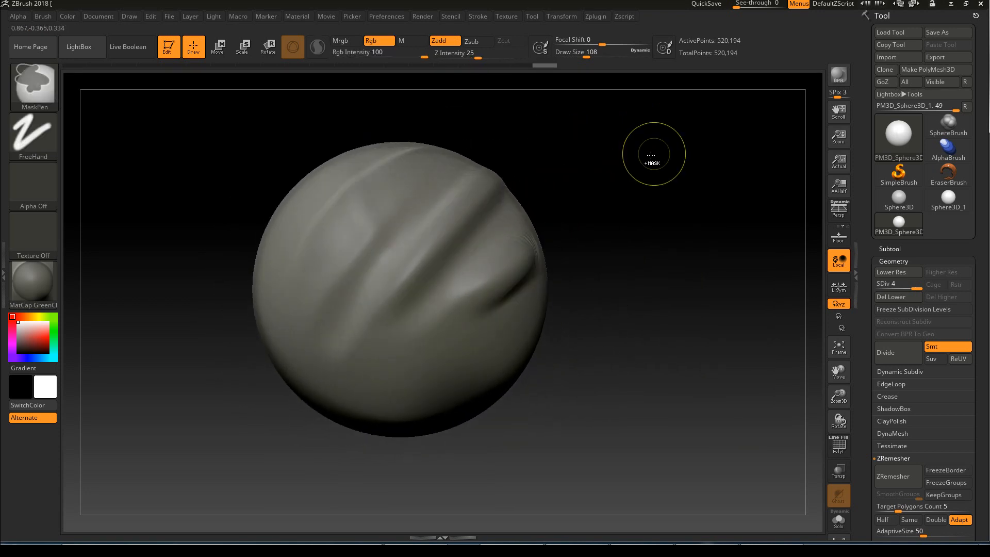
# Undo the diagonal strokes on the sphere, back to the faint vertical stroke.
pyautogui.hotkey('ctrl', 'z')
pyautogui.hotkey('ctrl', 'z')
pyautogui.hotkey('ctrl', 'z')
pyautogui.hotkey('ctrl', 'z')
pyautogui.hotkey('ctrl', 'z')
pyautogui.hotkey('ctrl', 'z')
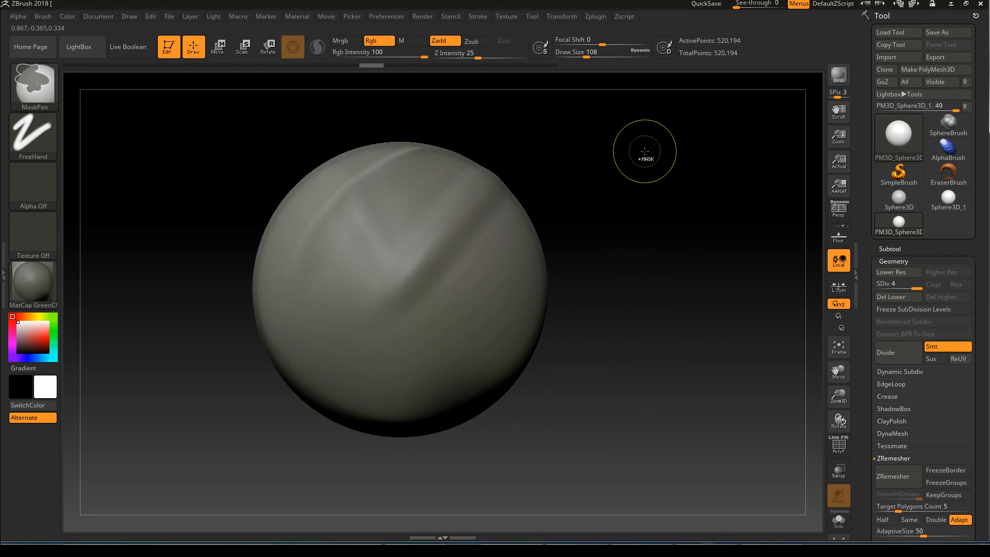
pyautogui.hotkey('ctrl', 'z')
pyautogui.hotkey('ctrl', 'z')
pyautogui.hotkey('ctrl', 'z')
pyautogui.hotkey('ctrl', 'z')
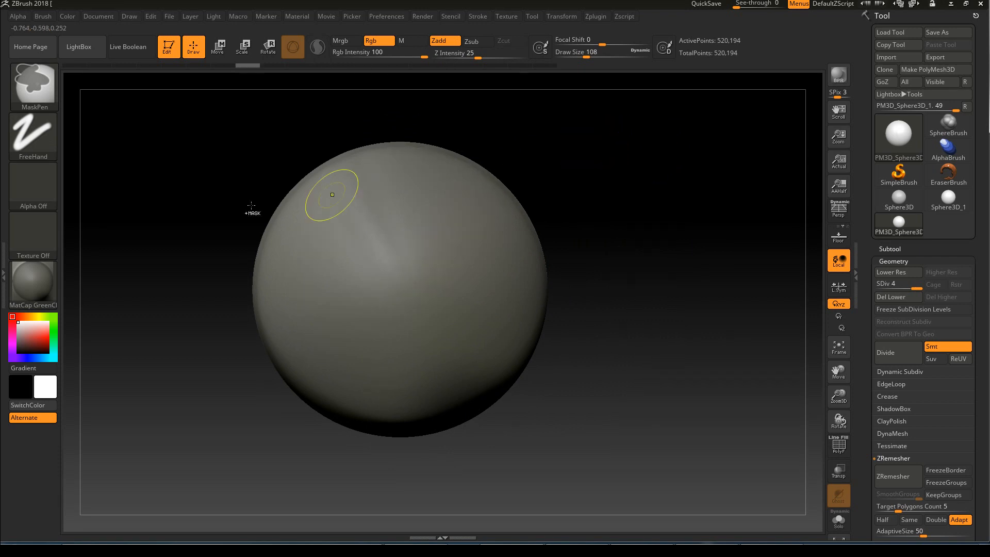
# Apply the MatCap Gray material to the sphere and undo the remaining faint vertical stroke.
pyautogui.click(46, 274)
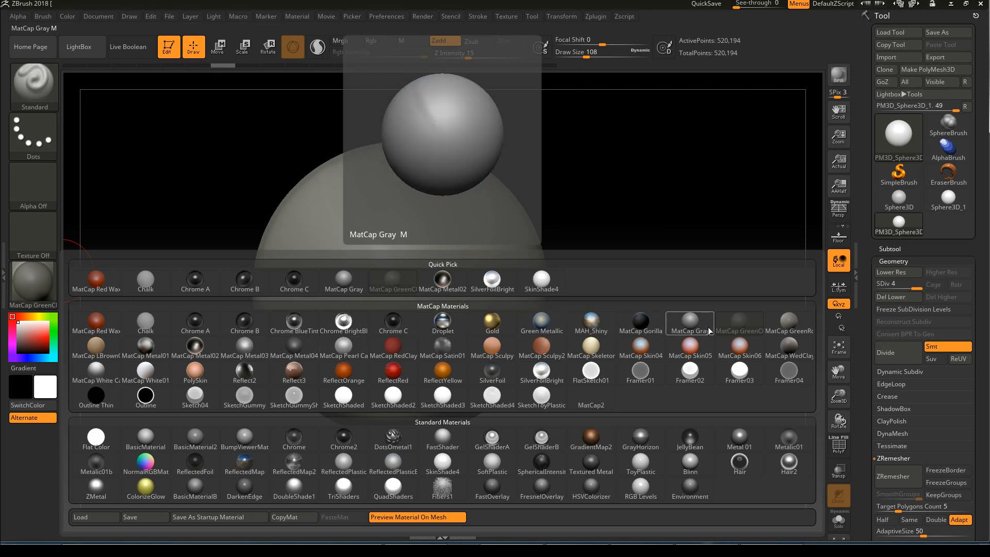
pyautogui.click(690, 325)
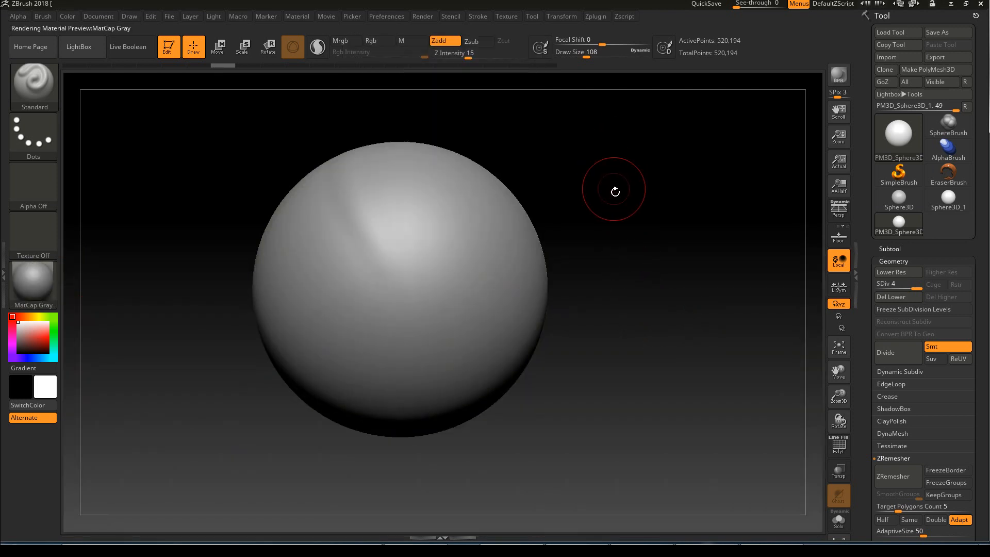
pyautogui.keyDown('alt'); pyautogui.moveTo(652, 261); pyautogui.dragTo(608, 241); pyautogui.keyUp('alt')
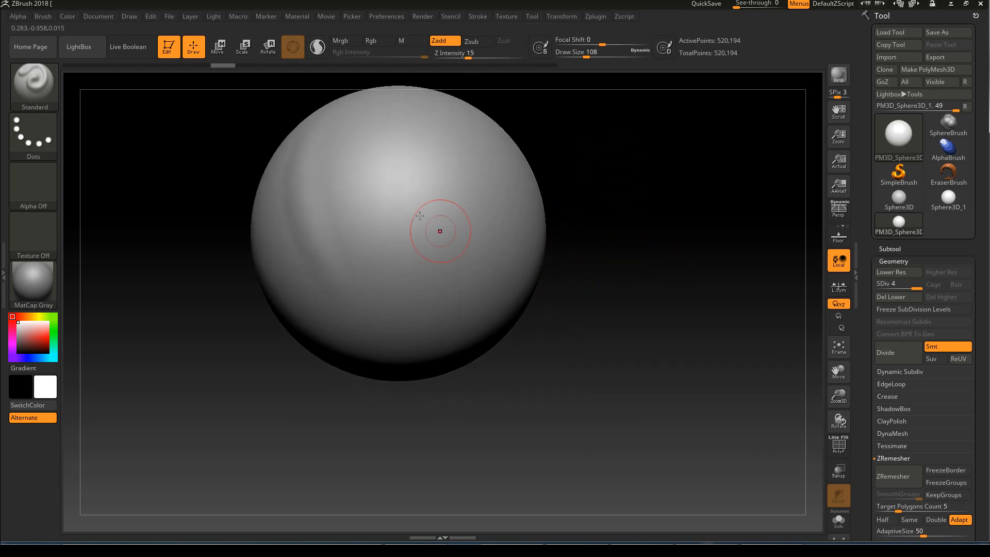
pyautogui.press('ctrl')
pyautogui.hotkey('ctrl', 'z')
pyautogui.keyDown('alt'); pyautogui.moveTo(575, 327); pyautogui.dragTo(537, 397); pyautogui.keyUp('alt')
# Sculpt a short diagonal test stroke on the sphere and undo it.
pyautogui.moveTo(361, 261); pyautogui.dragTo(290, 308)
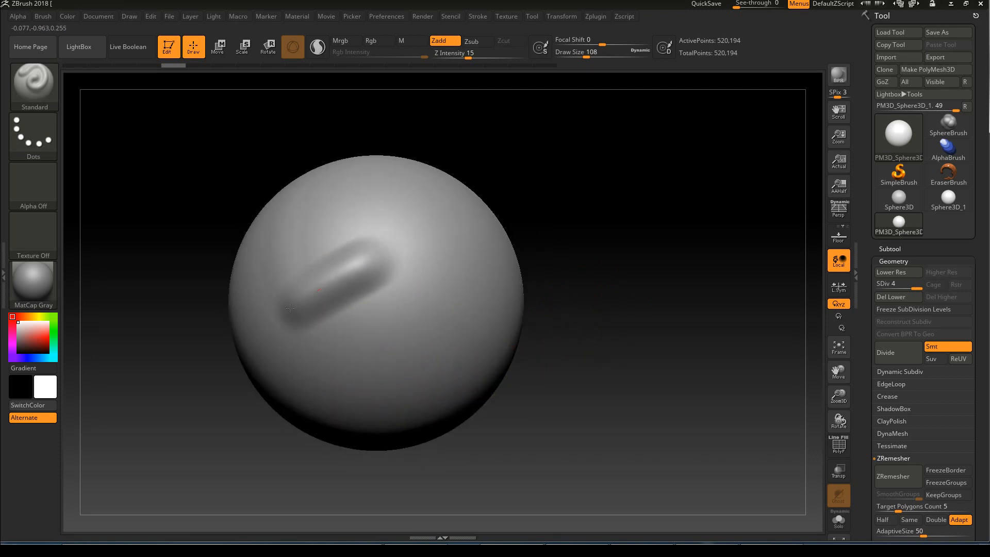
pyautogui.moveTo(521, 177)
pyautogui.mouseDown()
pyautogui.moveTo(638, 173)
pyautogui.moveTo(597, 174)
pyautogui.moveTo(587, 147)
pyautogui.mouseUp()
pyautogui.hotkey('ctrl', 'z')
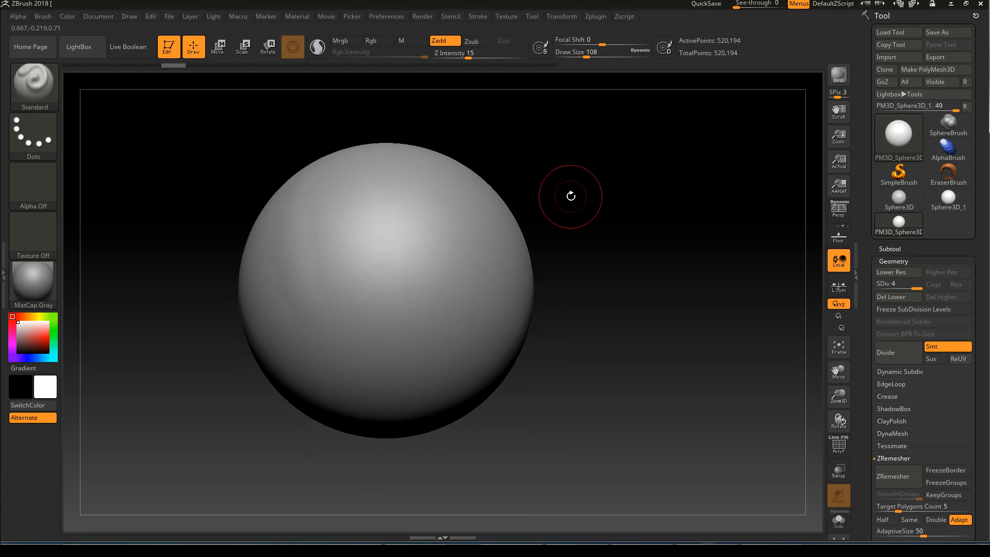
# Reduce the Standard brush's Draw Size to 97.
pyautogui.keyDown('alt'); pyautogui.moveTo(468, 117); pyautogui.dragTo(432, 166); pyautogui.keyUp('alt')
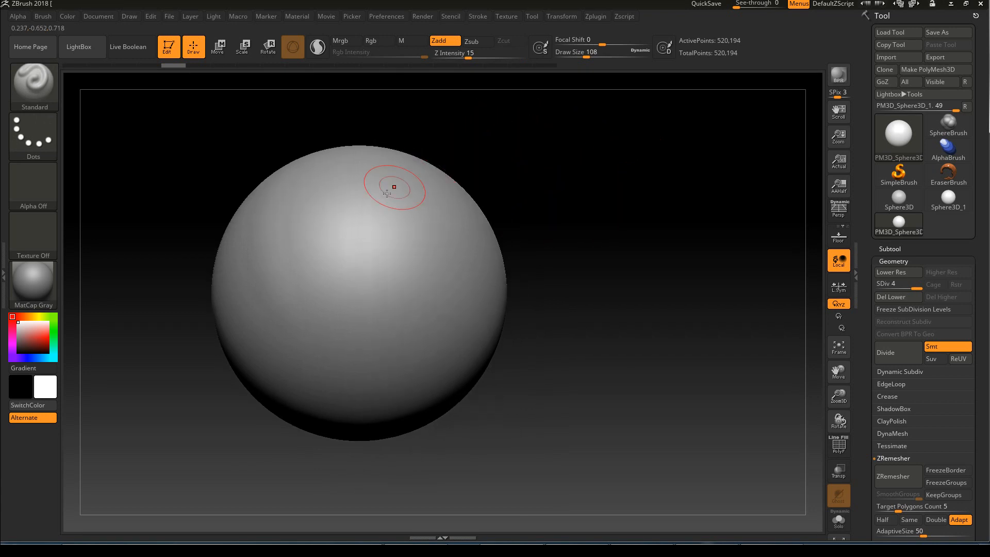
pyautogui.press('s')
pyautogui.moveTo(357, 239); pyautogui.dragTo(355, 240)
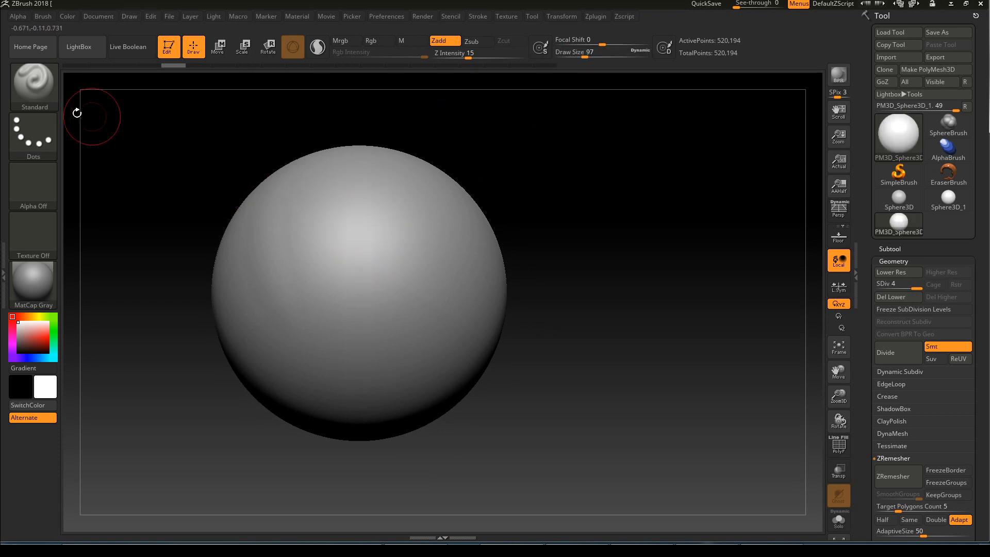
# Open the brush library and look over the available 3D sculpting brushes.
pyautogui.moveTo(49, 98)
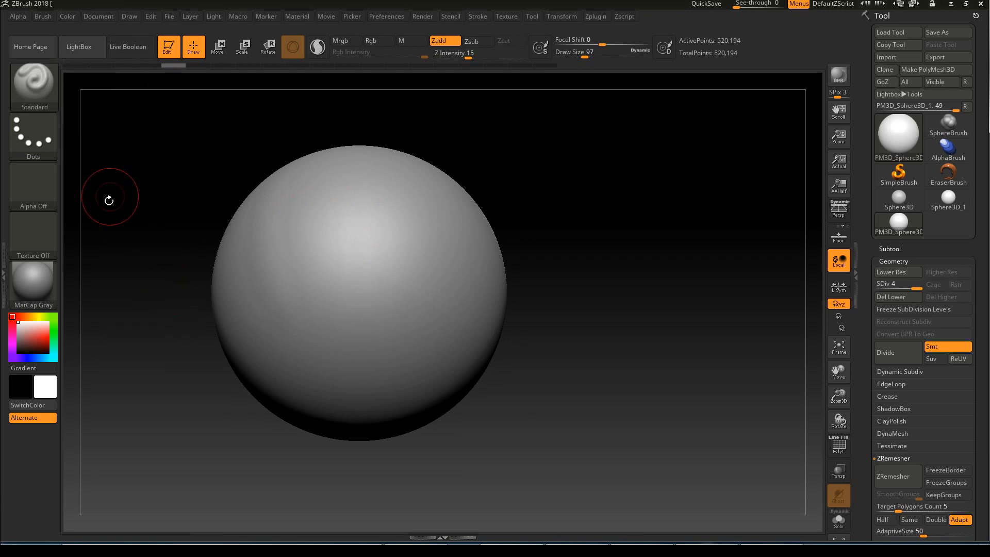
pyautogui.moveTo(40, 79)
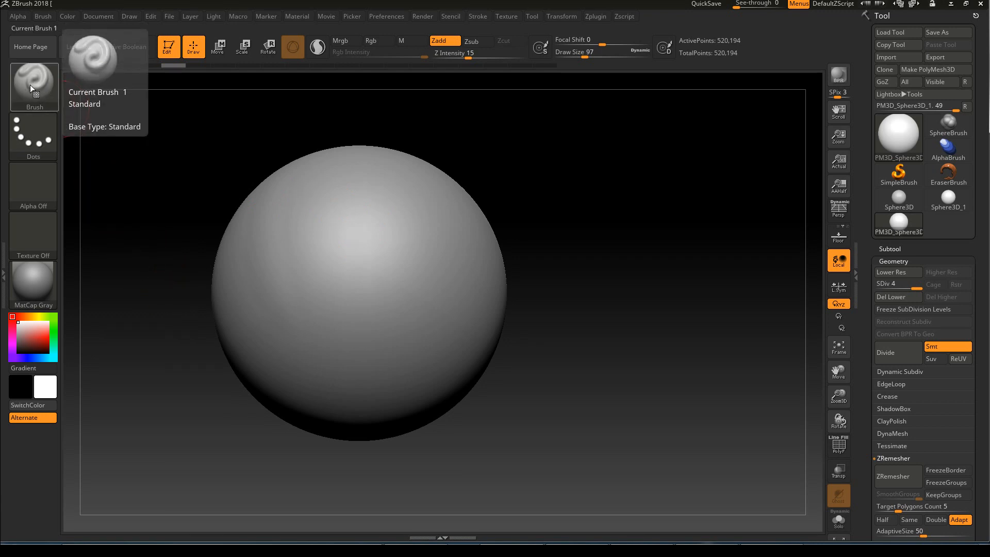
pyautogui.click(30, 86)
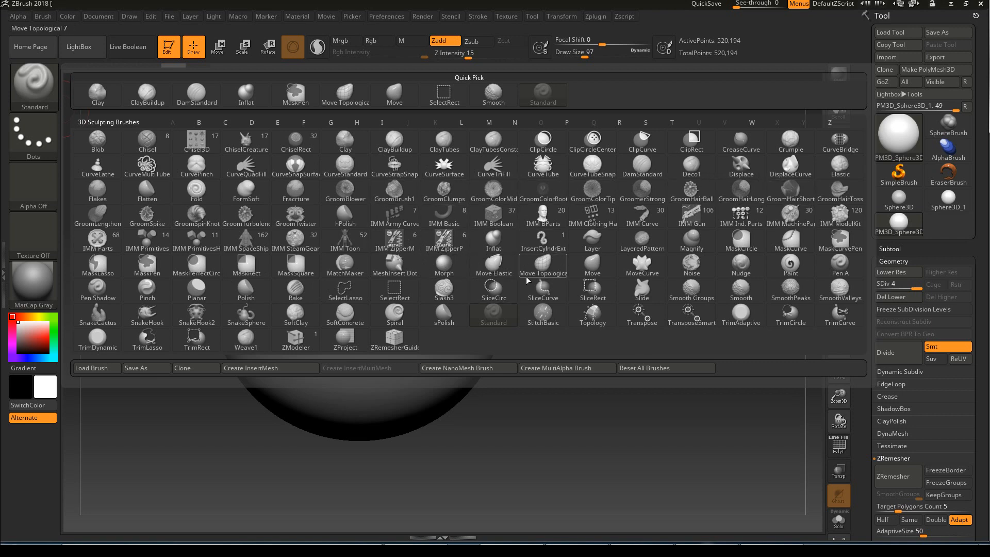
pyautogui.moveTo(550, 316)
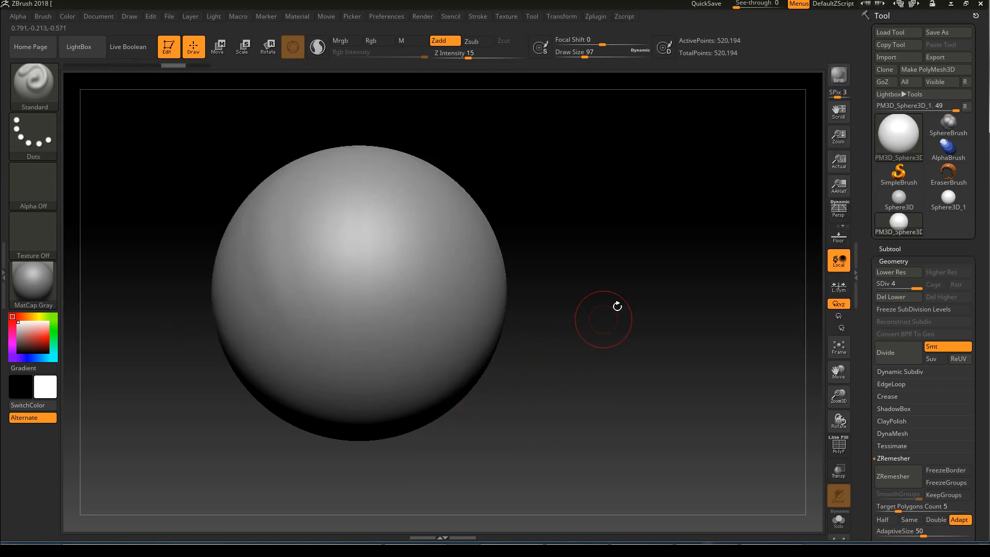
pyautogui.click(41, 91)
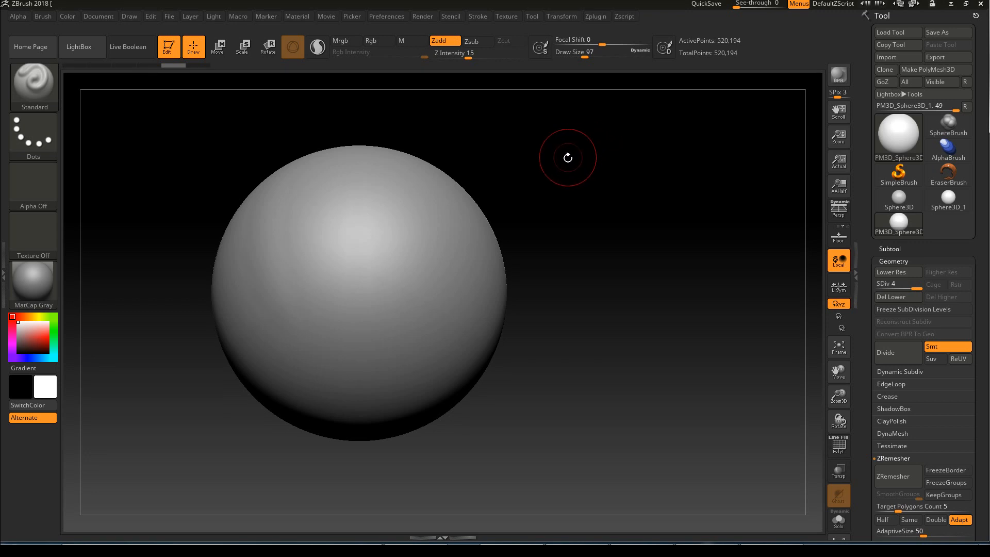
pyautogui.keyDown('alt'); pyautogui.moveTo(565, 136); pyautogui.dragTo(564, 172); pyautogui.keyUp('alt')
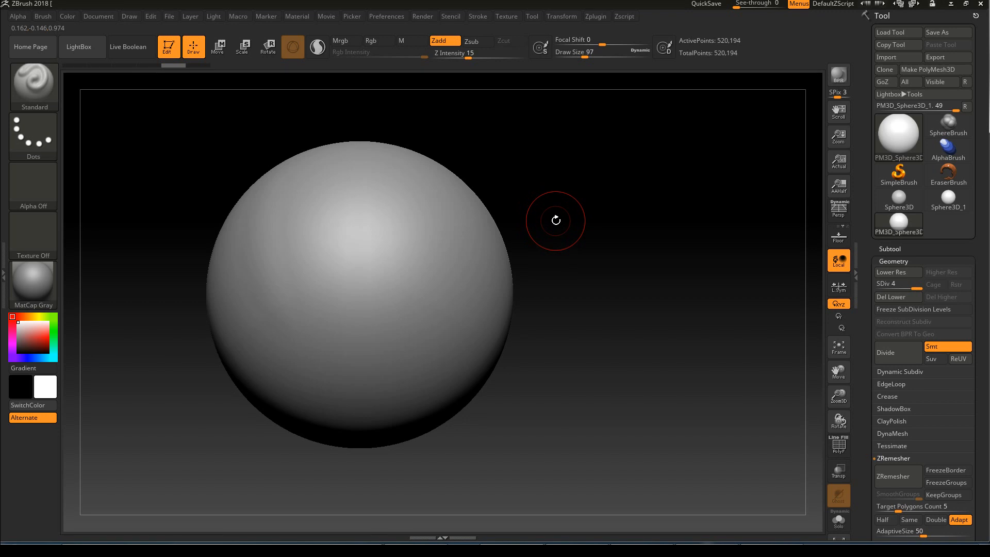
pyautogui.press('b')
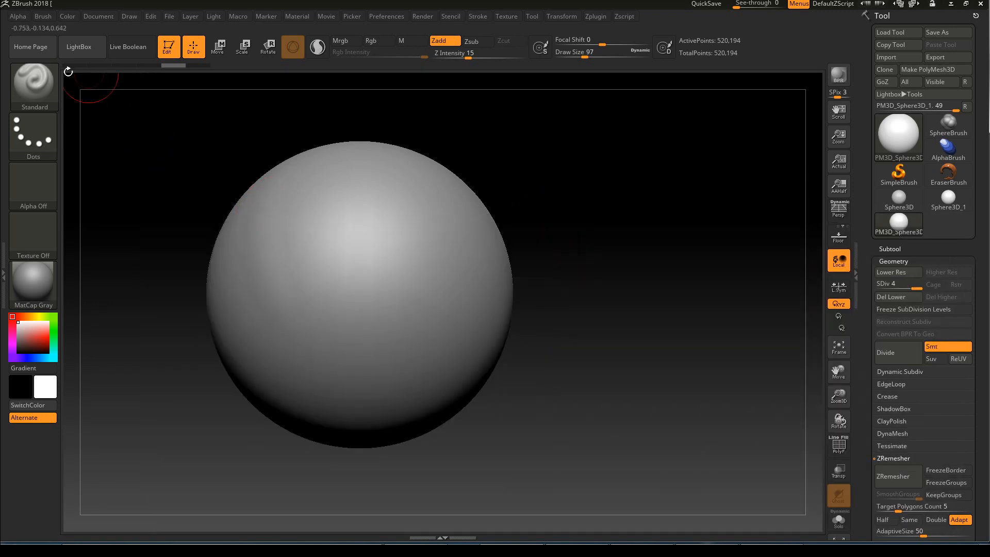
pyautogui.click(35, 82)
pyautogui.moveTo(490, 428); pyautogui.dragTo(499, 302)
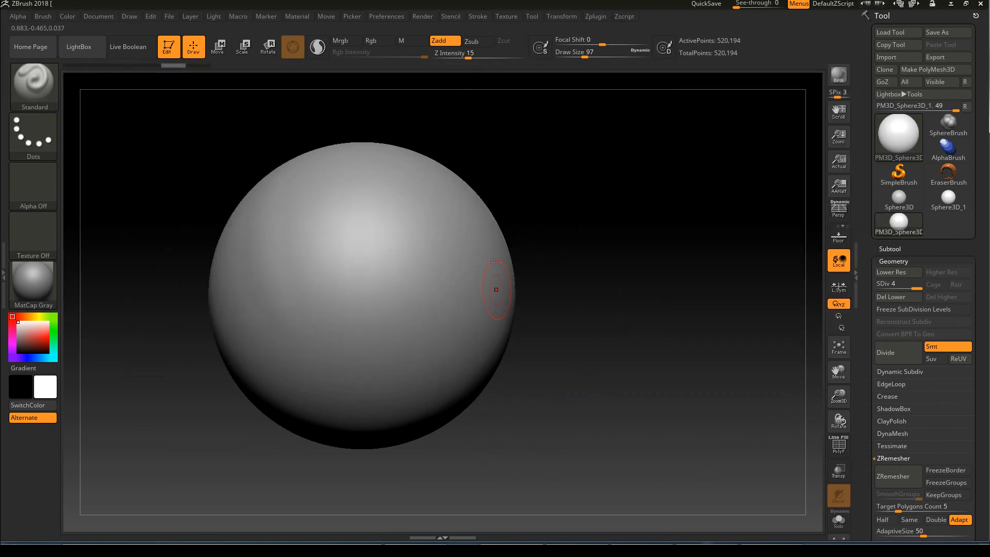
# Filter the brush library to brushes starting with C and select the Clay brush.
pyautogui.press('b')
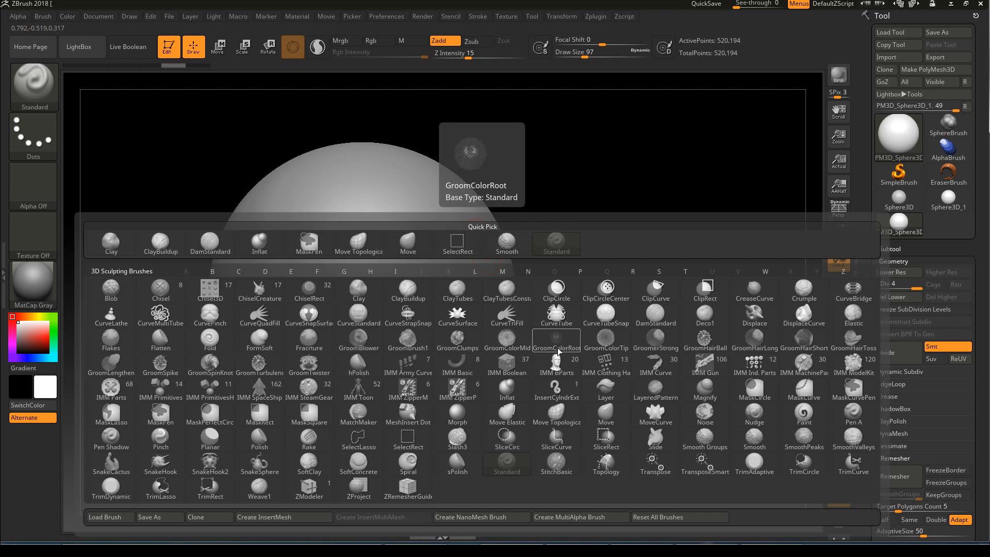
pyautogui.press('c')
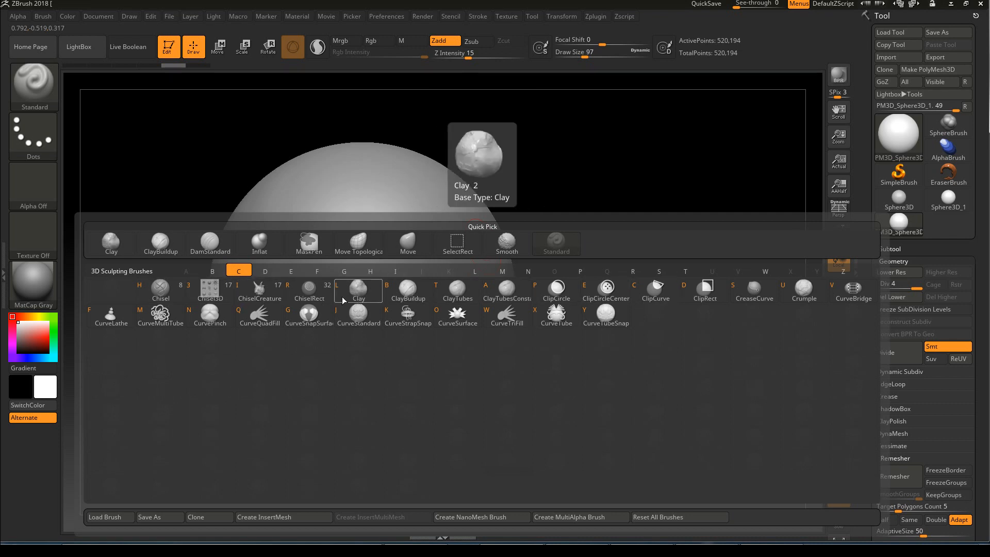
pyautogui.click(353, 291)
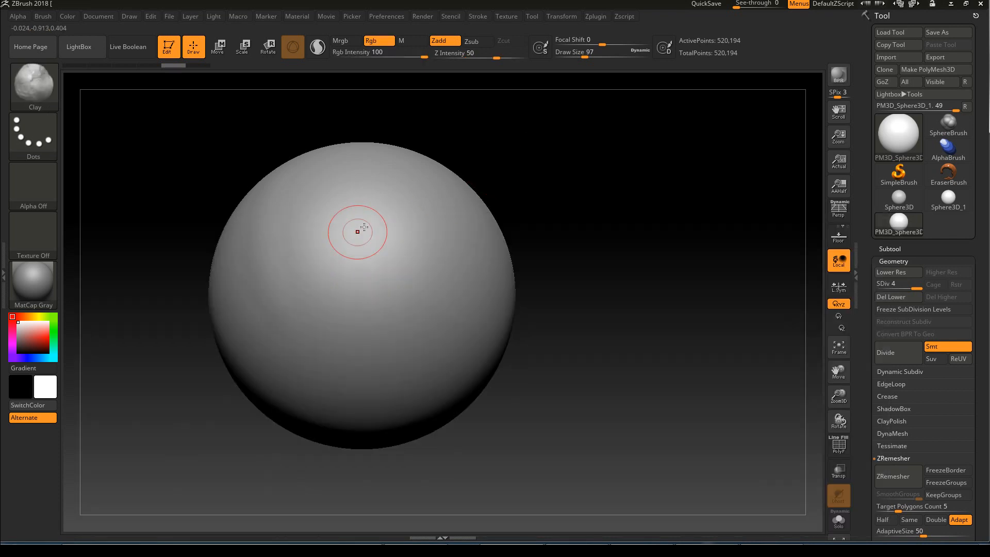
# Sculpt several diagonal strokes across the sphere's upper half with the Clay brush at Z Intensity 50.
pyautogui.keyDown('alt'); pyautogui.moveTo(566, 186); pyautogui.dragTo(555, 182); pyautogui.keyUp('alt')
pyautogui.moveTo(437, 181)
pyautogui.mouseDown()
pyautogui.moveTo(404, 201)
pyautogui.moveTo(279, 335)
pyautogui.mouseUp()
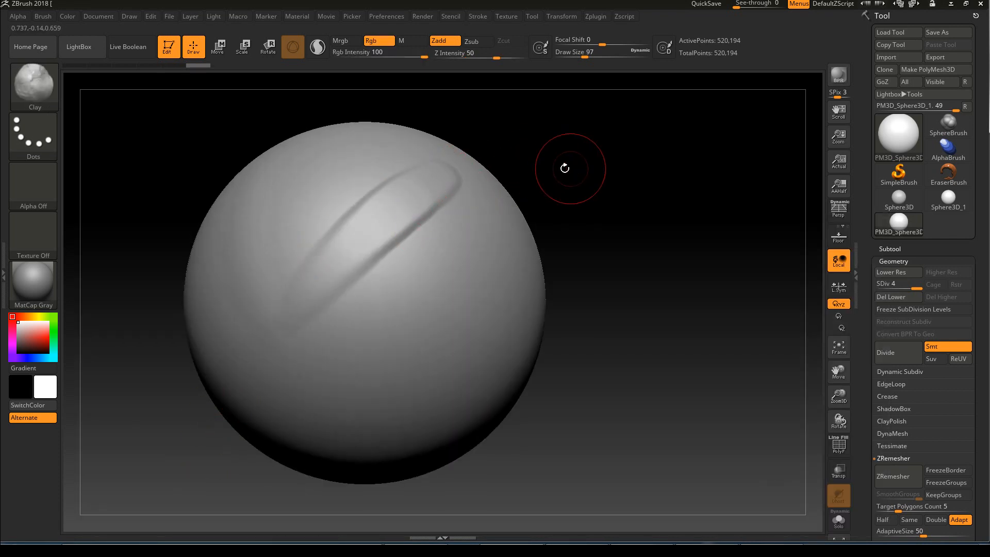
pyautogui.moveTo(570, 166); pyautogui.dragTo(536, 152)
pyautogui.moveTo(477, 194); pyautogui.dragTo(355, 266)
pyautogui.moveTo(464, 219); pyautogui.dragTo(356, 292)
pyautogui.moveTo(513, 242); pyautogui.dragTo(281, 368)
pyautogui.moveTo(512, 240); pyautogui.dragTo(235, 400)
pyautogui.moveTo(572, 180); pyautogui.dragTo(594, 186)
pyautogui.moveTo(335, 174)
pyautogui.mouseDown()
pyautogui.moveTo(326, 174)
pyautogui.moveTo(292, 262)
pyautogui.mouseUp()
# Lower the sphere to subdivision level 3 and smooth the clay strokes with the Smooth brush.
pyautogui.moveTo(563, 184); pyautogui.dragTo(534, 173)
pyautogui.keyDown('shift'); pyautogui.moveTo(479, 216); pyautogui.dragTo(470, 222); pyautogui.keyUp('shift')
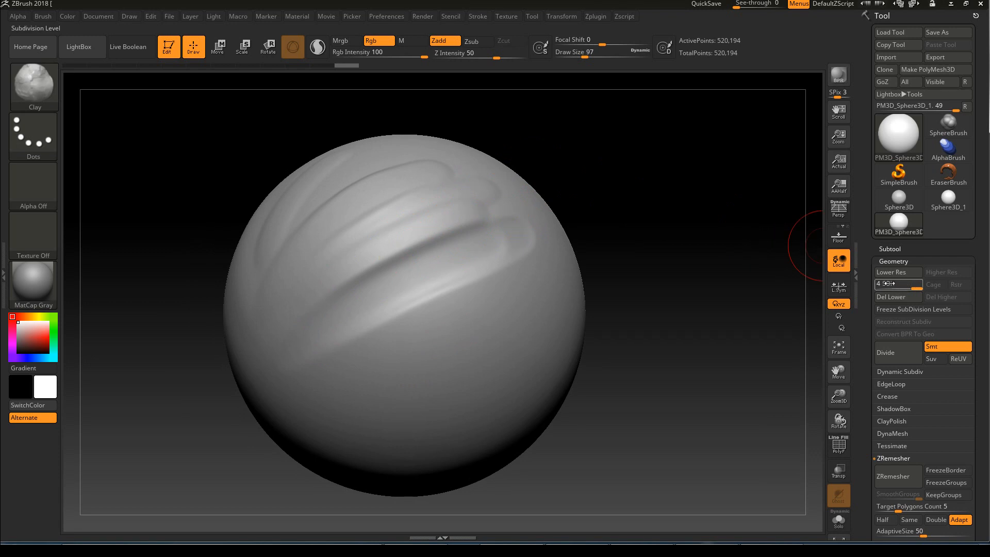
pyautogui.moveTo(907, 289); pyautogui.dragTo(904, 288)
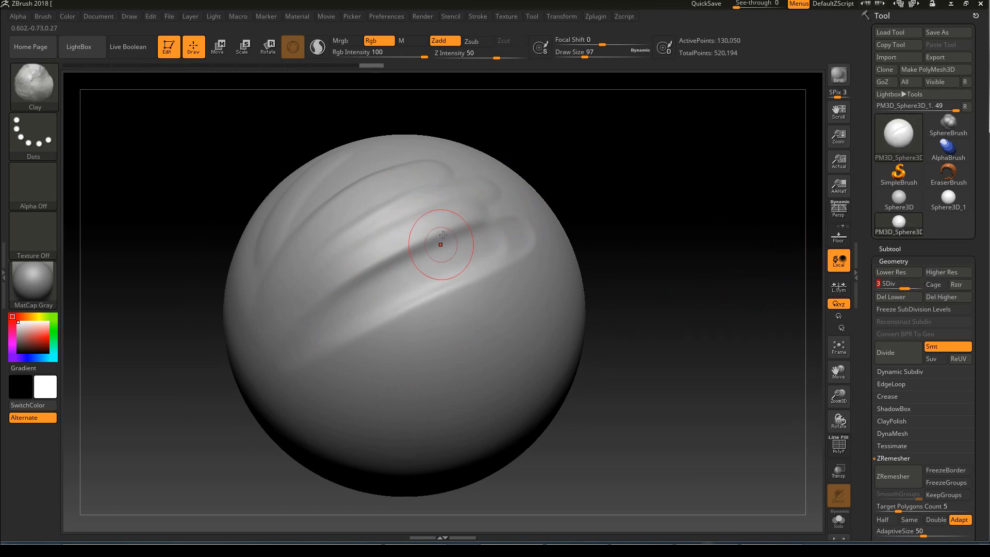
pyautogui.keyDown('shift'); pyautogui.moveTo(477, 218); pyautogui.dragTo(469, 221); pyautogui.keyUp('shift')
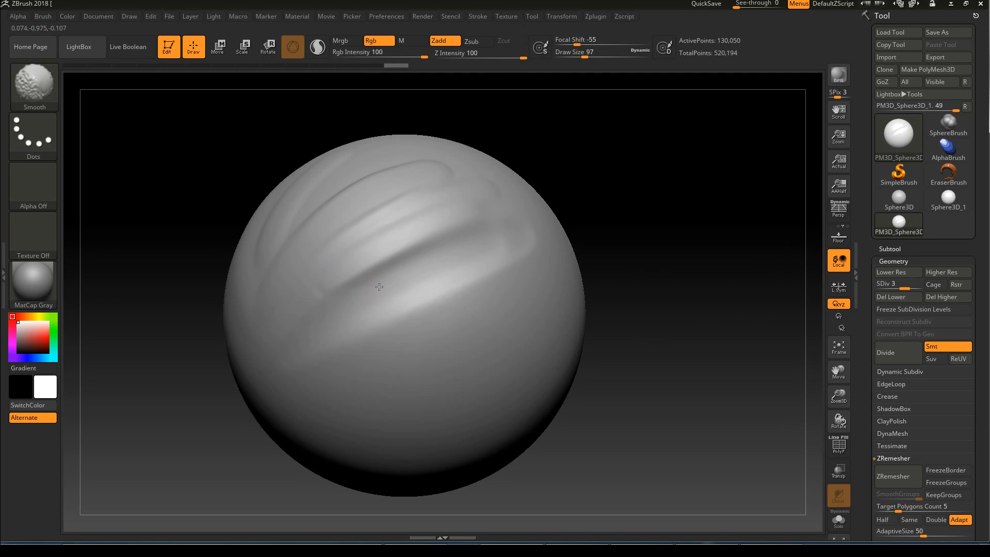
pyautogui.moveTo(573, 138); pyautogui.dragTo(611, 170)
pyautogui.keyDown('shift'); pyautogui.moveTo(442, 163); pyautogui.dragTo(368, 172); pyautogui.keyUp('shift')
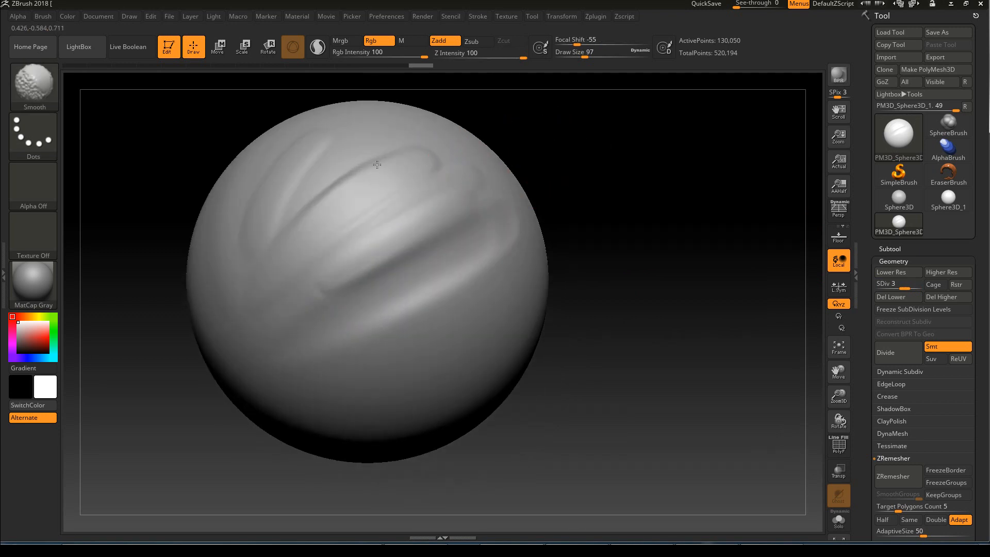
pyautogui.moveTo(580, 154); pyautogui.dragTo(471, 283)
pyautogui.keyDown('alt'); pyautogui.moveTo(629, 209); pyautogui.dragTo(536, 156); pyautogui.keyUp('alt')
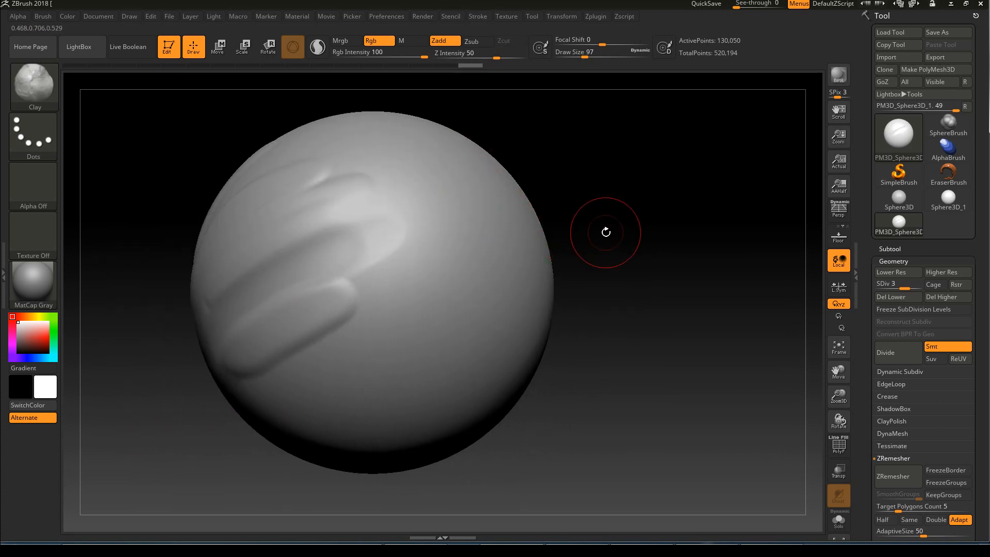
# Filter the brush library to brushes starting with C and select the ClayBuildup brush.
pyautogui.press('b')
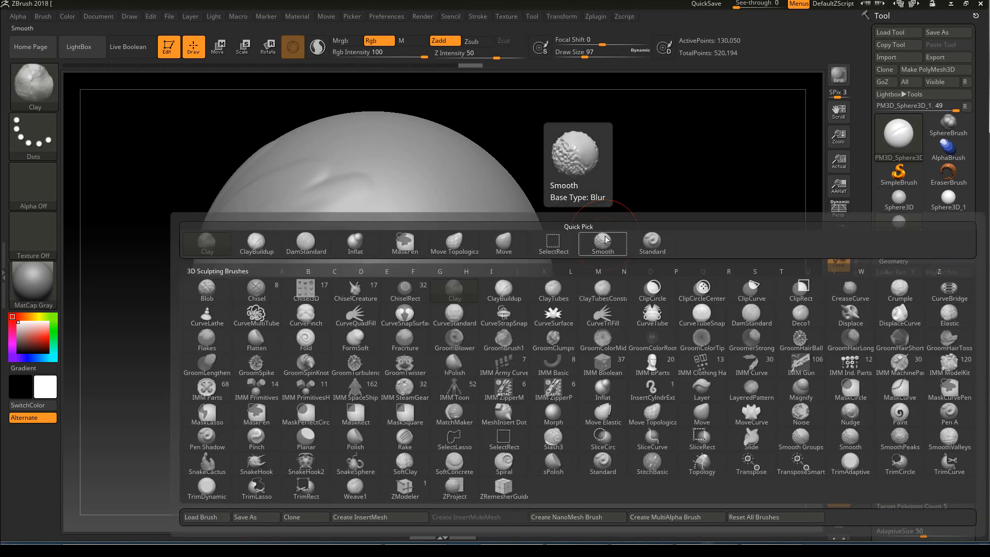
pyautogui.press('c')
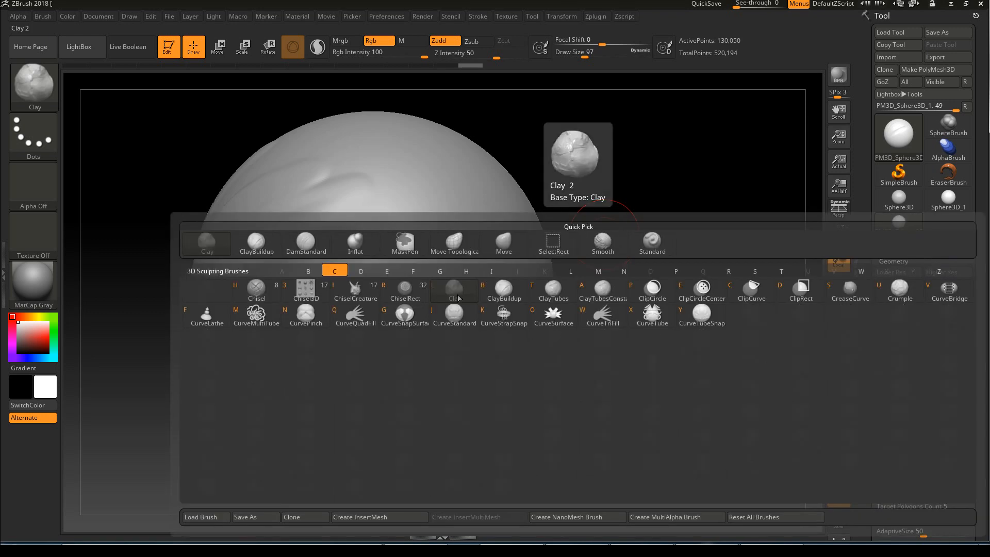
pyautogui.click(512, 287)
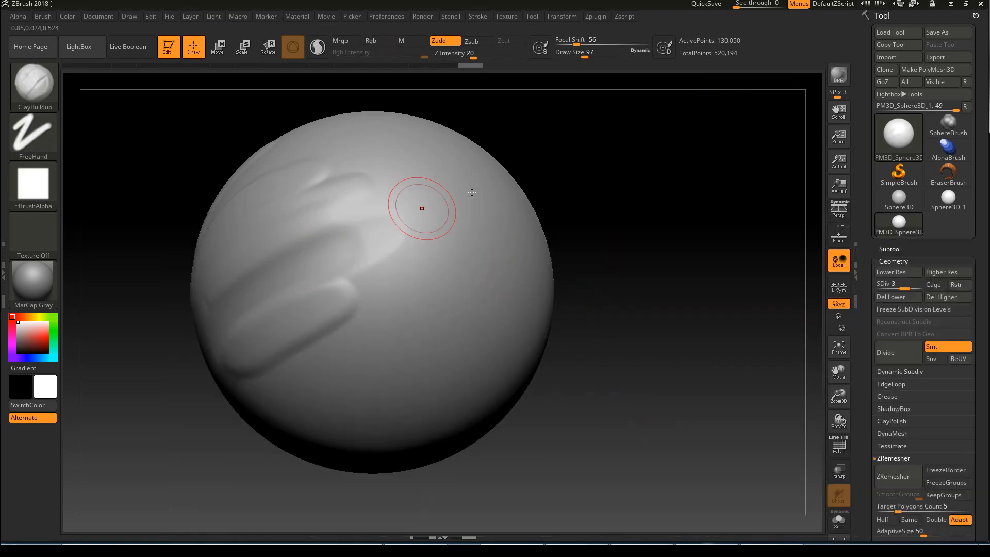
# Build up overlapping diagonal strokes on the sphere with the ClayBuildup brush at Z Intensity 20.
pyautogui.moveTo(449, 223); pyautogui.dragTo(305, 397)
pyautogui.moveTo(506, 217); pyautogui.dragTo(336, 372)
pyautogui.moveTo(597, 219); pyautogui.dragTo(550, 192)
pyautogui.moveTo(345, 335)
pyautogui.mouseDown()
pyautogui.moveTo(526, 237)
pyautogui.moveTo(265, 409)
pyautogui.mouseUp()
pyautogui.moveTo(412, 184); pyautogui.dragTo(246, 400)
pyautogui.moveTo(444, 166)
pyautogui.mouseDown()
pyautogui.moveTo(392, 185)
pyautogui.moveTo(283, 314)
pyautogui.moveTo(423, 193)
pyautogui.moveTo(350, 253)
pyautogui.mouseUp()
pyautogui.moveTo(580, 144); pyautogui.dragTo(333, 338)
pyautogui.moveTo(477, 234)
pyautogui.mouseDown()
pyautogui.moveTo(457, 262)
pyautogui.moveTo(361, 330)
pyautogui.mouseUp()
# Increase the Draw Size to 172 and smooth the rough ClayBuildup strokes.
pyautogui.press('s')
pyautogui.moveTo(431, 271); pyautogui.dragTo(441, 270)
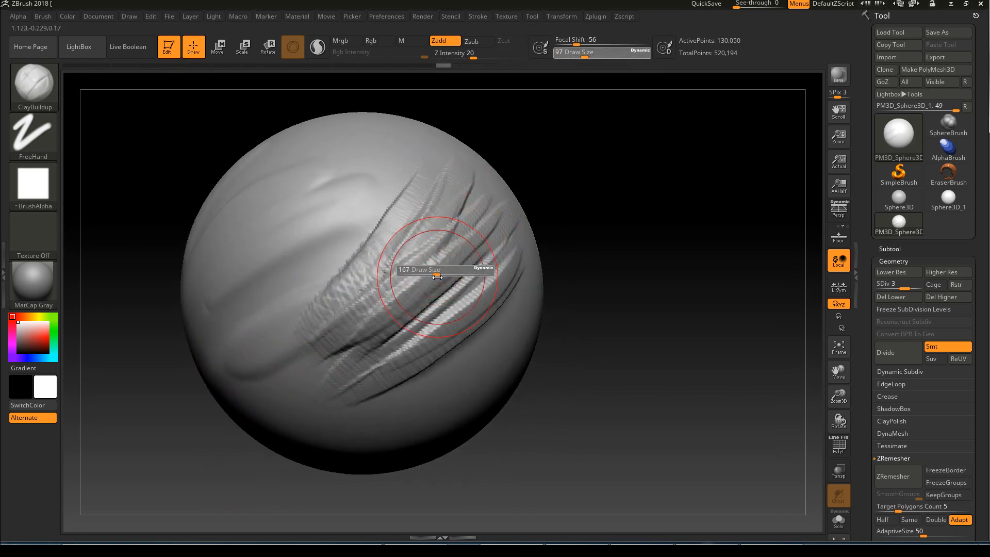
pyautogui.moveTo(470, 172)
pyautogui.keyDown('shift'); pyautogui.mouseDown()
pyautogui.moveTo(433, 227)
pyautogui.moveTo(349, 302)
pyautogui.mouseUp(); pyautogui.keyUp('shift')
pyautogui.moveTo(410, 236)
pyautogui.keyDown('shift'); pyautogui.mouseDown()
pyautogui.moveTo(368, 363)
pyautogui.moveTo(426, 345)
pyautogui.moveTo(459, 242)
pyautogui.mouseUp(); pyautogui.keyUp('shift')
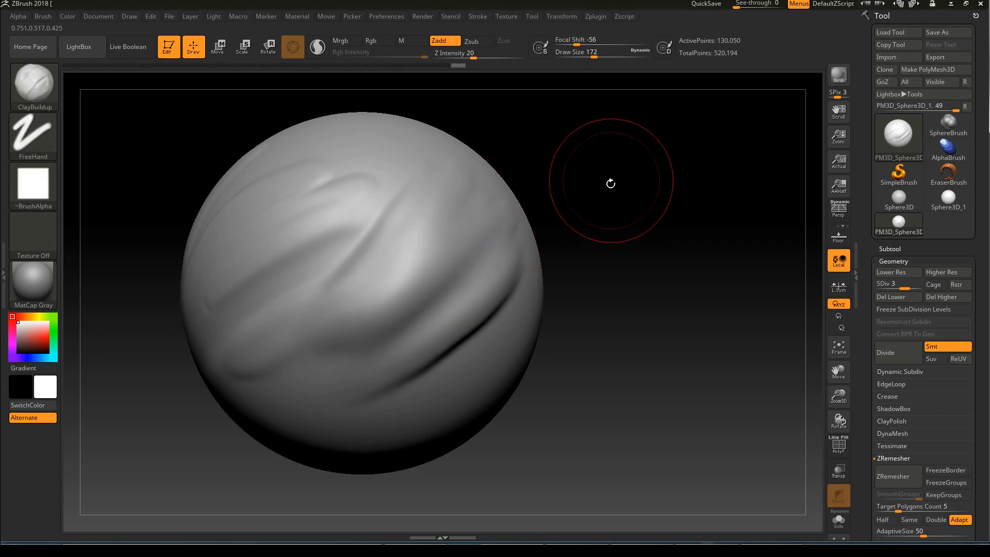
# Set the Draw Size to 90 and sculpt a long diagonal ClayBuildup stroke beside the smoothed area.
pyautogui.moveTo(606, 180); pyautogui.dragTo(466, 217)
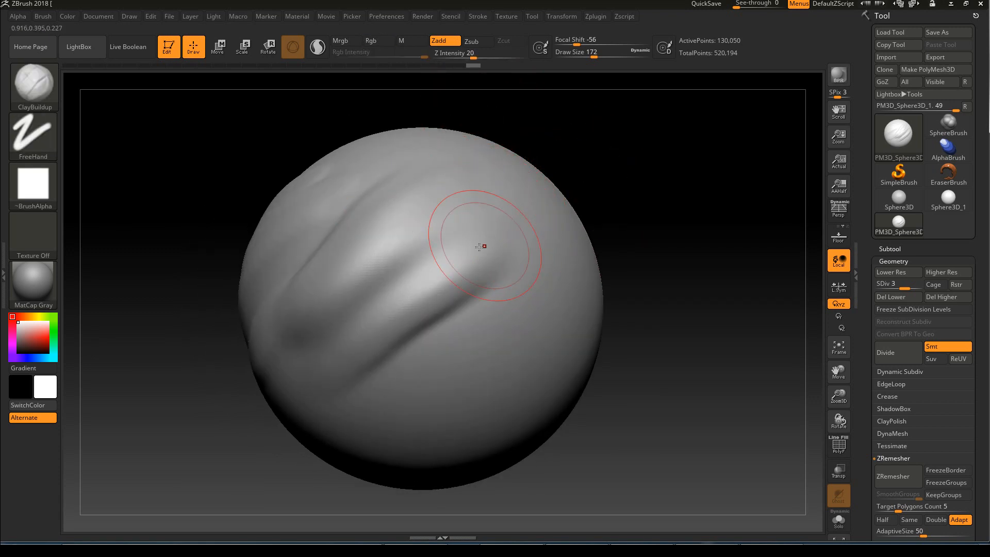
pyautogui.press('s')
pyautogui.moveTo(502, 260); pyautogui.dragTo(492, 259)
pyautogui.moveTo(603, 172)
pyautogui.mouseDown()
pyautogui.moveTo(494, 209)
pyautogui.moveTo(356, 359)
pyautogui.mouseUp()
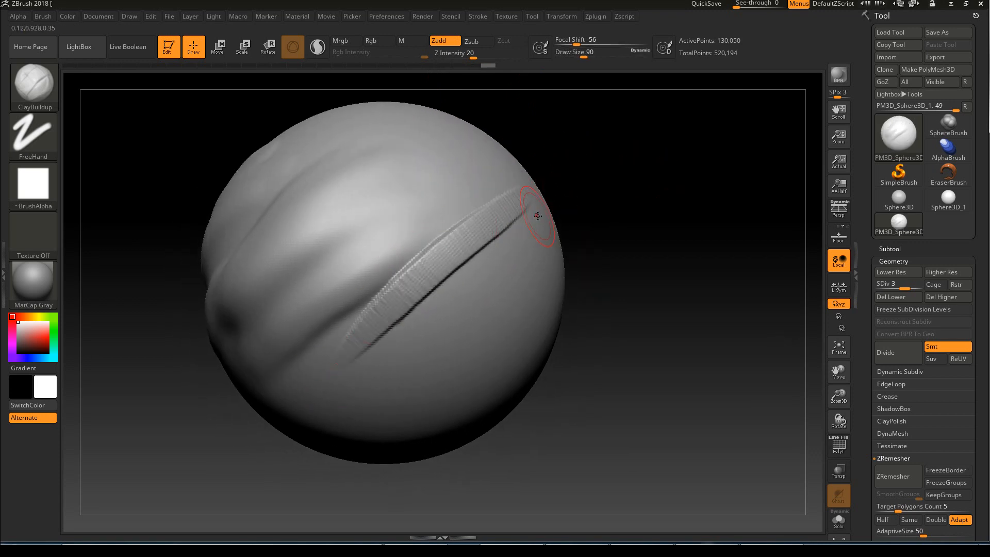
# Layer overlapping diagonal ClayBuildup strokes beside the smoothed area to build a broad raised ridge at Draw Size 90.
pyautogui.moveTo(592, 195)
pyautogui.mouseDown()
pyautogui.moveTo(524, 220)
pyautogui.moveTo(531, 232)
pyautogui.moveTo(267, 423)
pyautogui.mouseUp()
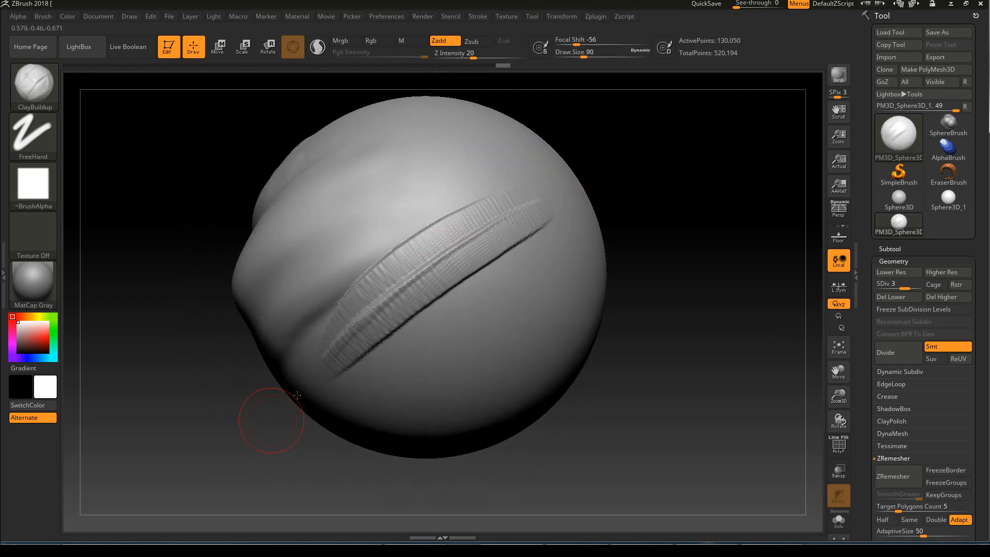
pyautogui.moveTo(562, 219); pyautogui.dragTo(299, 415)
pyautogui.moveTo(557, 234); pyautogui.dragTo(319, 407)
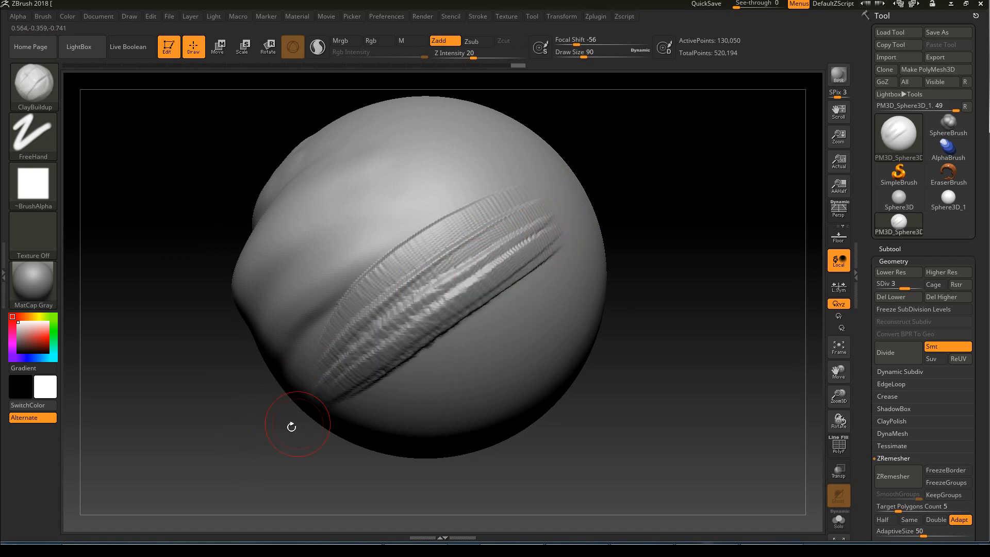
pyautogui.moveTo(546, 255); pyautogui.dragTo(330, 410)
pyautogui.moveTo(504, 226)
pyautogui.mouseDown()
pyautogui.moveTo(341, 369)
pyautogui.moveTo(356, 343)
pyautogui.mouseUp()
pyautogui.moveTo(503, 221); pyautogui.dragTo(355, 320)
pyautogui.moveTo(484, 219); pyautogui.dragTo(382, 286)
pyautogui.moveTo(526, 212); pyautogui.dragTo(389, 327)
pyautogui.moveTo(520, 248)
pyautogui.mouseDown()
pyautogui.moveTo(409, 317)
pyautogui.moveTo(387, 345)
pyautogui.mouseUp()
pyautogui.moveTo(518, 263); pyautogui.dragTo(379, 366)
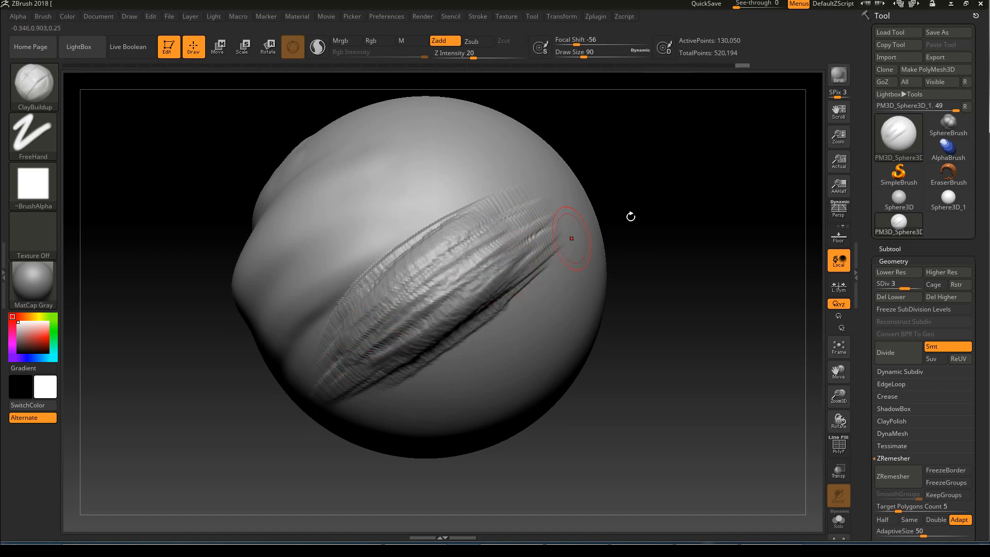
# Thicken the ridge with further ClayBuildup strokes along its middle and upper end, checking its height from several angles.
pyautogui.moveTo(678, 203); pyautogui.dragTo(626, 192)
pyautogui.moveTo(378, 383)
pyautogui.mouseDown()
pyautogui.moveTo(565, 254)
pyautogui.moveTo(354, 406)
pyautogui.moveTo(568, 248)
pyautogui.moveTo(374, 367)
pyautogui.mouseUp()
pyautogui.moveTo(374, 367)
pyautogui.mouseDown()
pyautogui.moveTo(487, 270)
pyautogui.moveTo(392, 330)
pyautogui.moveTo(453, 268)
pyautogui.mouseUp()
pyautogui.moveTo(628, 154); pyautogui.dragTo(665, 164)
pyautogui.moveTo(387, 247)
pyautogui.mouseDown()
pyautogui.moveTo(397, 206)
pyautogui.moveTo(335, 309)
pyautogui.moveTo(381, 258)
pyautogui.moveTo(305, 385)
pyautogui.moveTo(397, 292)
pyautogui.mouseUp()
pyautogui.moveTo(475, 245); pyautogui.dragTo(355, 250)
pyautogui.moveTo(484, 227)
pyautogui.mouseDown()
pyautogui.moveTo(601, 165)
pyautogui.moveTo(570, 159)
pyautogui.mouseUp()
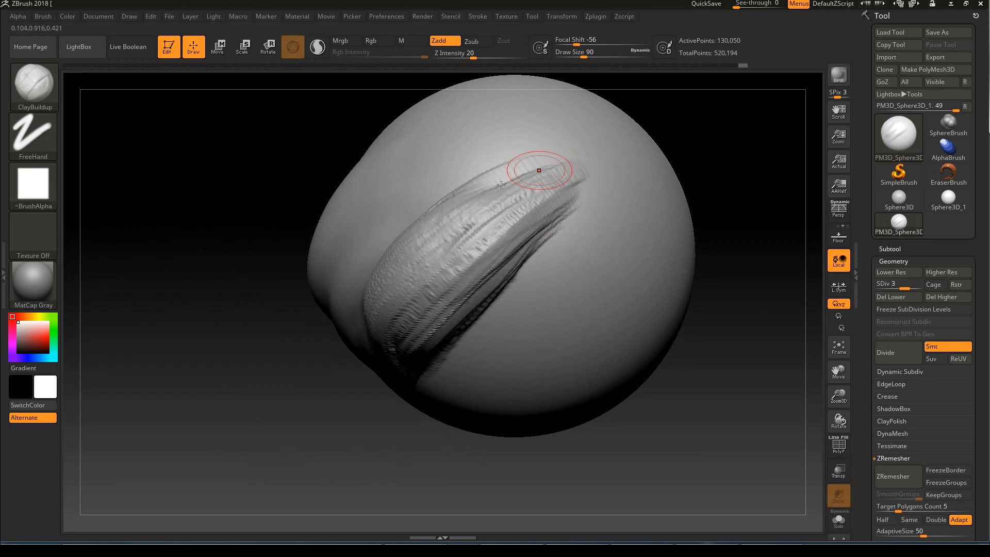
pyautogui.moveTo(720, 111)
pyautogui.mouseDown()
pyautogui.moveTo(718, 137)
pyautogui.moveTo(640, 170)
pyautogui.mouseUp()
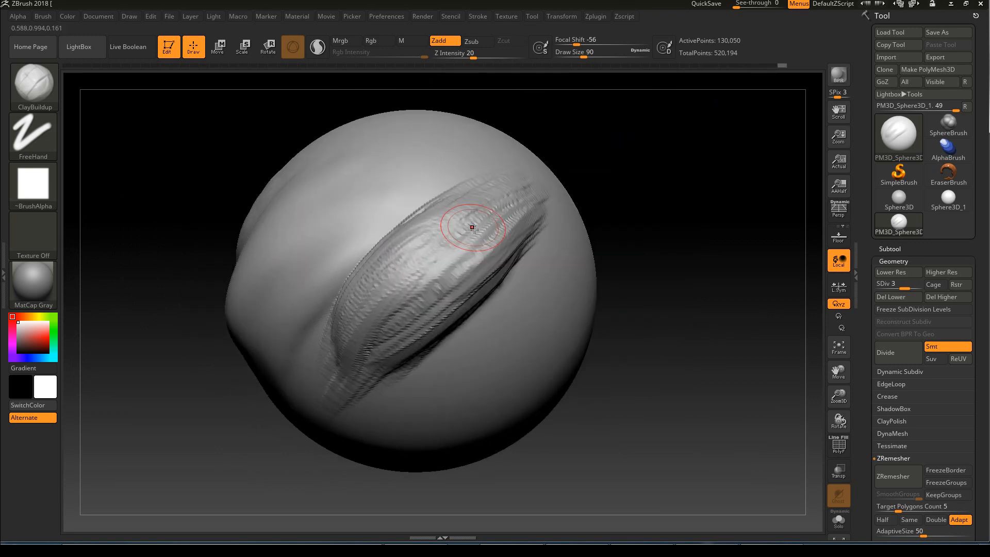
# Set the Draw Size to 145 and smooth the rough surface and ends of the ClayBuildup ridge.
pyautogui.press('s')
pyautogui.moveTo(474, 256); pyautogui.dragTo(469, 257)
pyautogui.moveTo(623, 178)
pyautogui.keyDown('alt'); pyautogui.mouseDown()
pyautogui.moveTo(605, 162)
pyautogui.moveTo(617, 158)
pyautogui.mouseUp(); pyautogui.keyUp('alt')
pyautogui.press('shift')
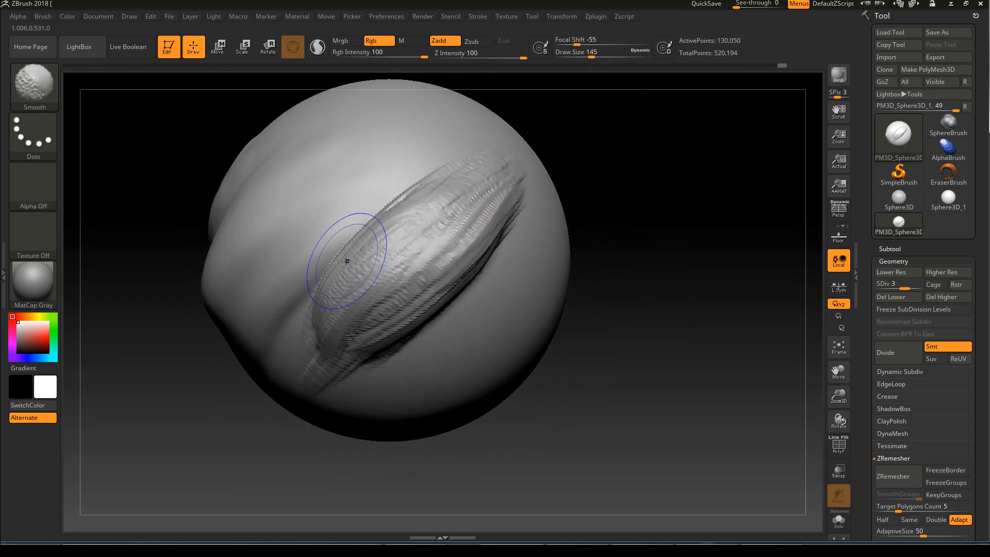
pyautogui.keyDown('shift'); pyautogui.moveTo(359, 242); pyautogui.dragTo(484, 192); pyautogui.keyUp('shift')
pyautogui.moveTo(632, 141); pyautogui.dragTo(618, 118)
pyautogui.moveTo(361, 294)
pyautogui.keyDown('shift'); pyautogui.mouseDown()
pyautogui.moveTo(540, 177)
pyautogui.moveTo(310, 409)
pyautogui.mouseUp(); pyautogui.keyUp('shift')
pyautogui.moveTo(611, 144); pyautogui.dragTo(585, 174)
pyautogui.keyDown('shift'); pyautogui.moveTo(492, 228); pyautogui.dragTo(439, 201); pyautogui.keyUp('shift')
pyautogui.moveTo(732, 125)
pyautogui.mouseDown()
pyautogui.moveTo(758, 150)
pyautogui.moveTo(770, 145)
pyautogui.mouseUp()
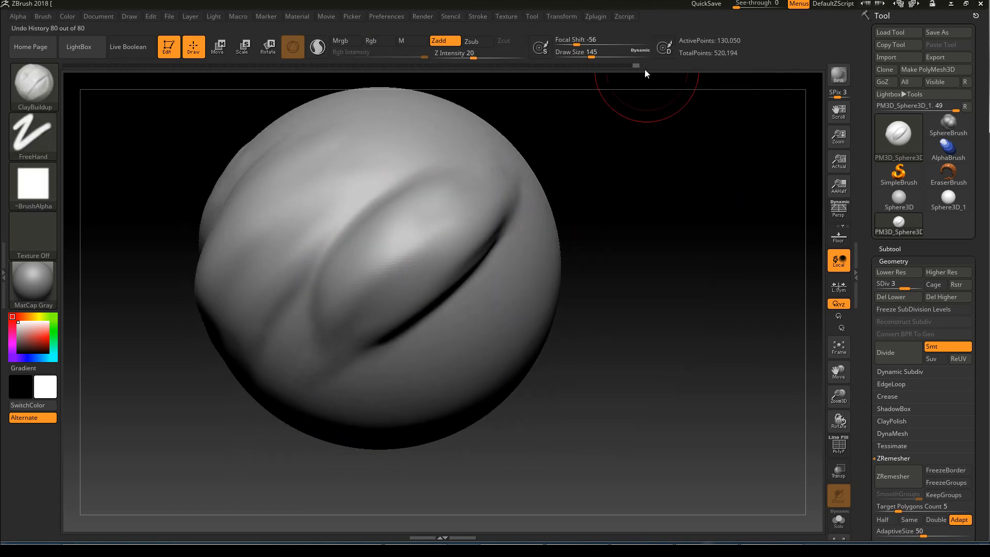
# Roll the undo history back to the nearly plain sphere, smooth its faint marks and accept removal of the newer history entries.
pyautogui.moveTo(637, 65); pyautogui.dragTo(169, 86)
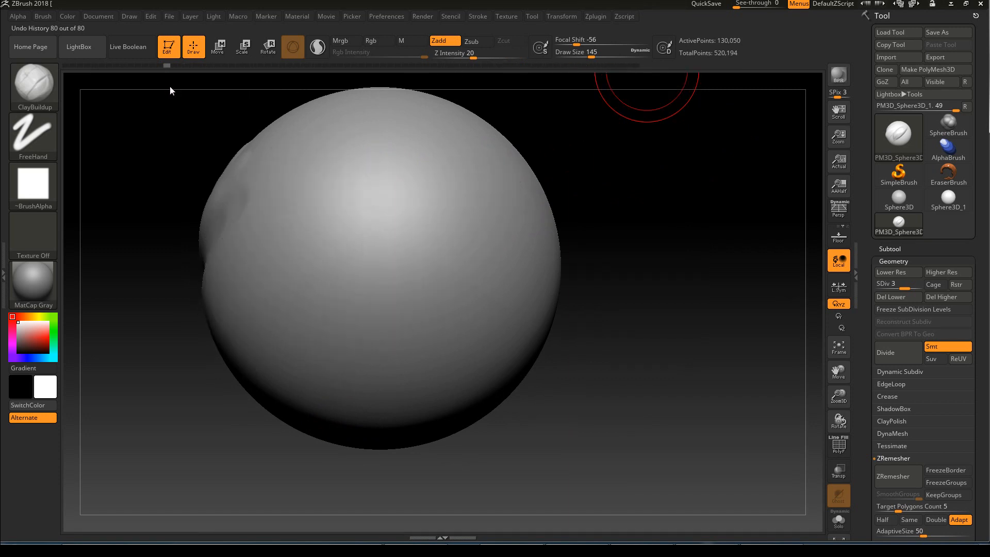
pyautogui.moveTo(581, 193)
pyautogui.mouseDown()
pyautogui.moveTo(645, 185)
pyautogui.moveTo(617, 134)
pyautogui.moveTo(645, 165)
pyautogui.moveTo(629, 177)
pyautogui.moveTo(644, 217)
pyautogui.moveTo(559, 184)
pyautogui.mouseUp()
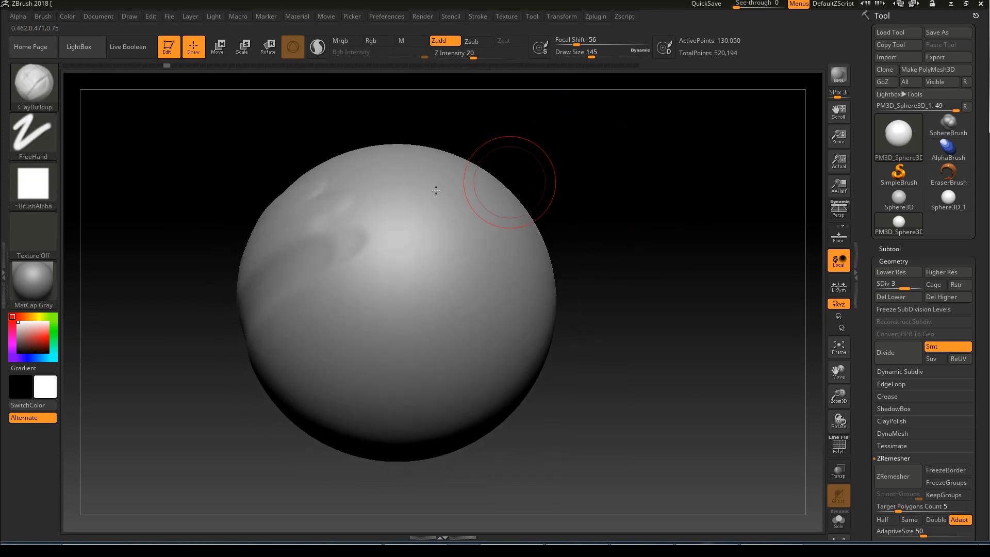
pyautogui.press('shift')
pyautogui.keyDown('shift'); pyautogui.moveTo(332, 237); pyautogui.dragTo(427, 200); pyautogui.keyUp('shift')
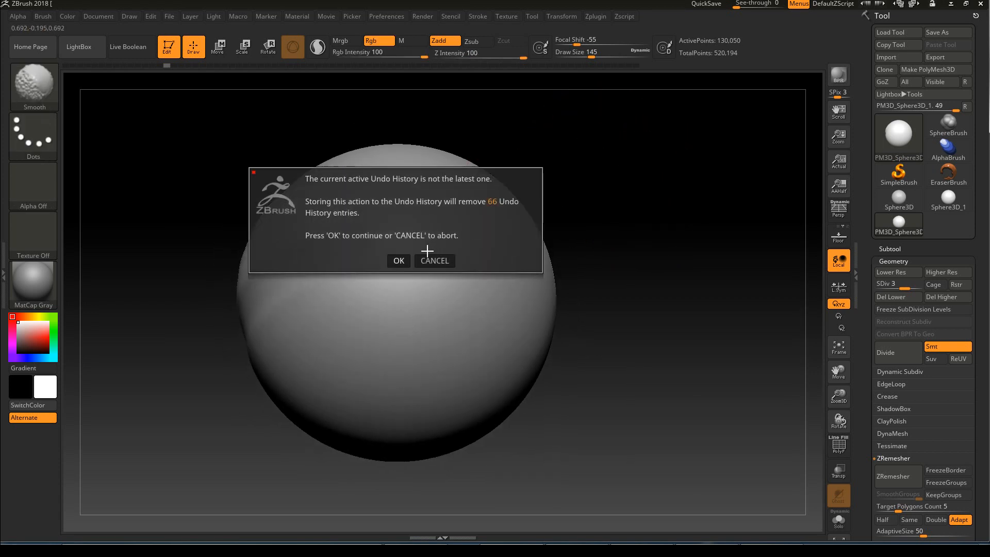
pyautogui.click(399, 259)
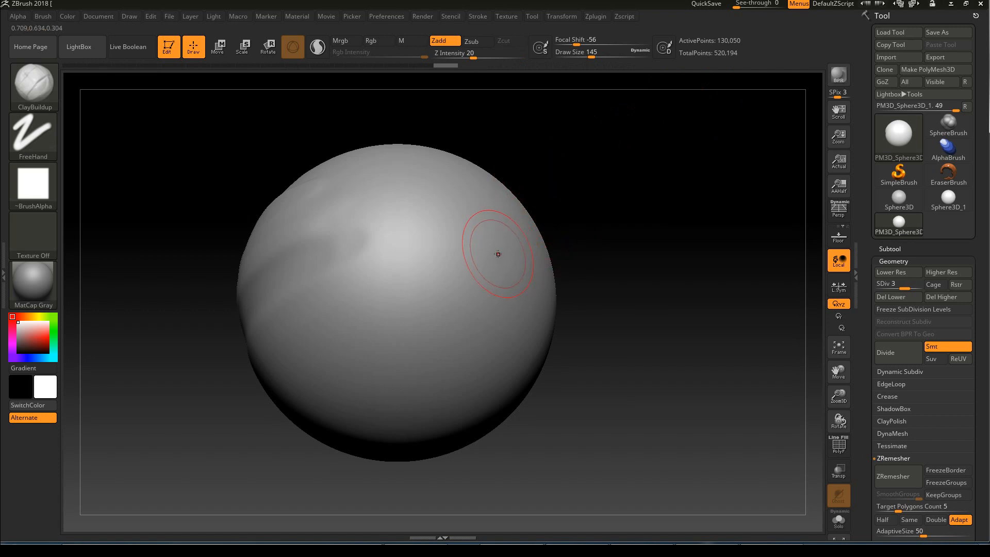
# Filter the brush library to brushes starting with M, select the Move brush and try a small pull on the sphere's side.
pyautogui.press('b')
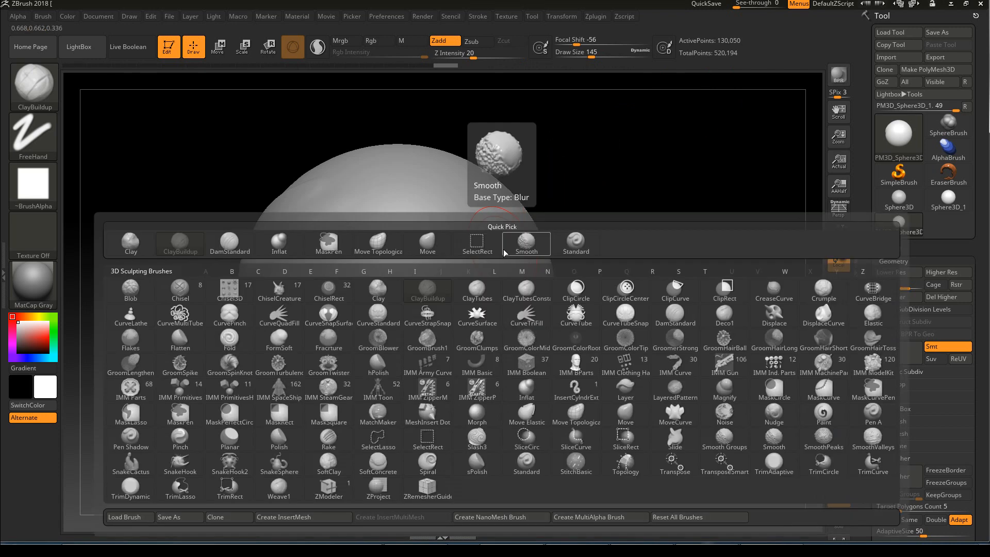
pyautogui.press('m')
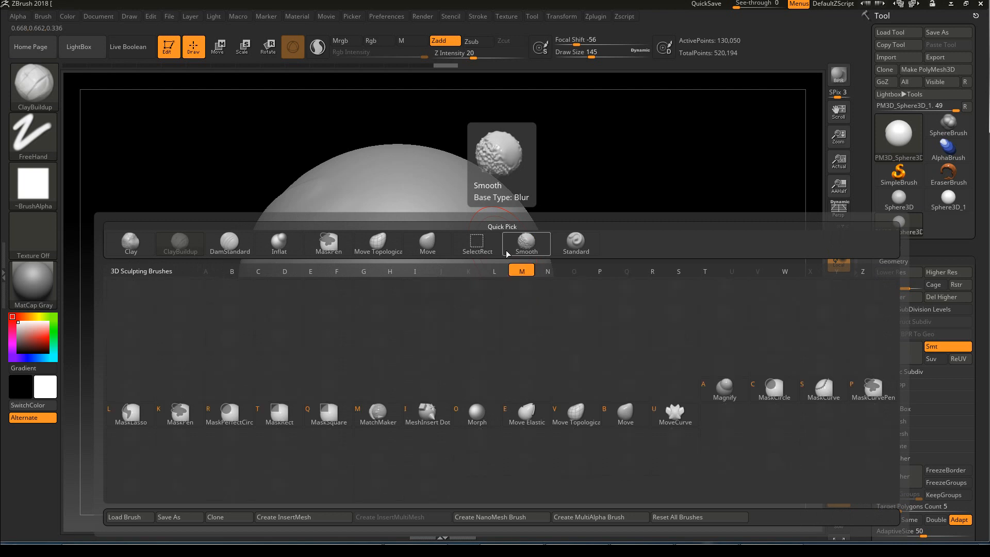
pyautogui.click(628, 413)
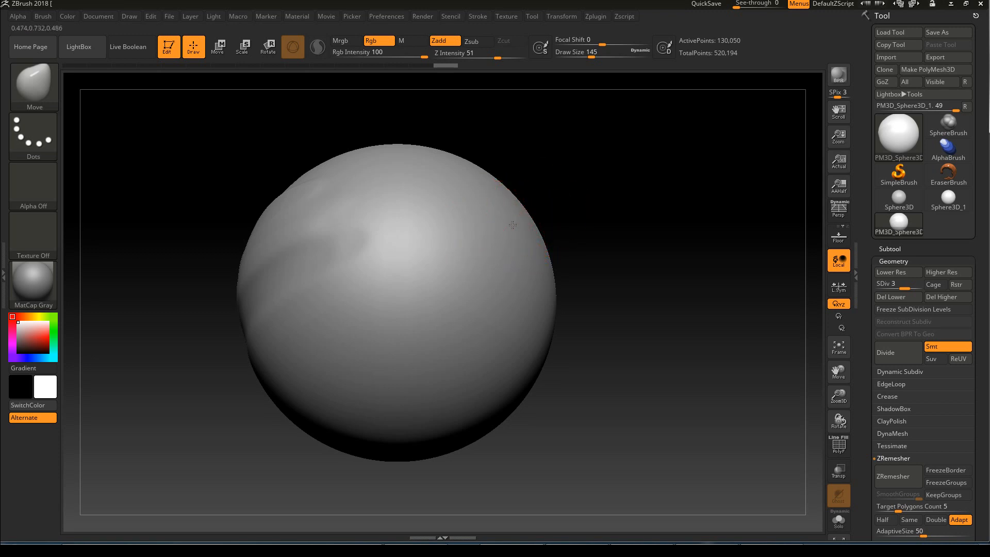
pyautogui.moveTo(522, 221)
pyautogui.mouseDown()
pyautogui.moveTo(794, 104)
pyautogui.moveTo(722, 124)
pyautogui.moveTo(789, 102)
pyautogui.moveTo(527, 217)
pyautogui.mouseUp()
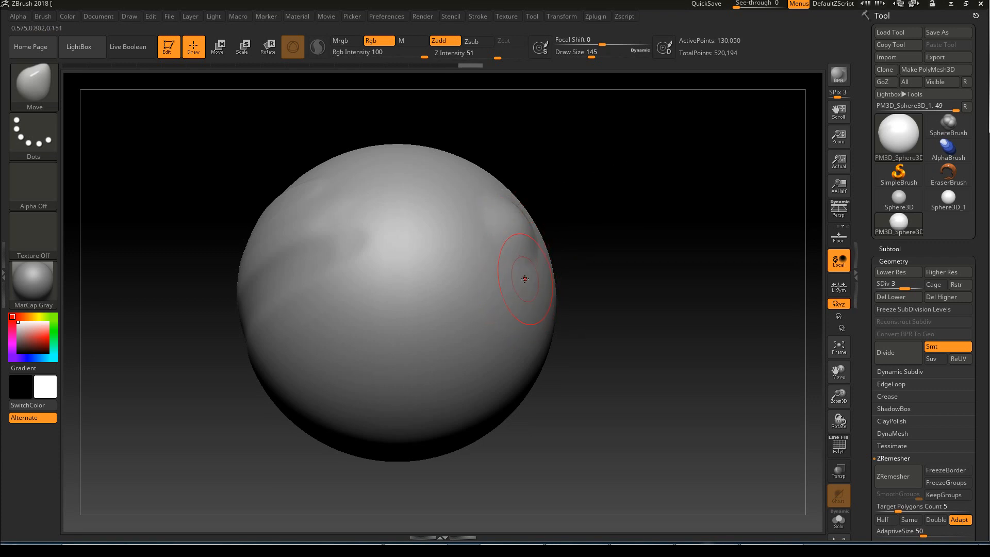
pyautogui.moveTo(593, 271)
pyautogui.mouseDown()
pyautogui.moveTo(751, 232)
pyautogui.moveTo(609, 249)
pyautogui.moveTo(623, 229)
pyautogui.moveTo(621, 248)
pyautogui.mouseUp()
pyautogui.hotkey('ctrl', 'z')
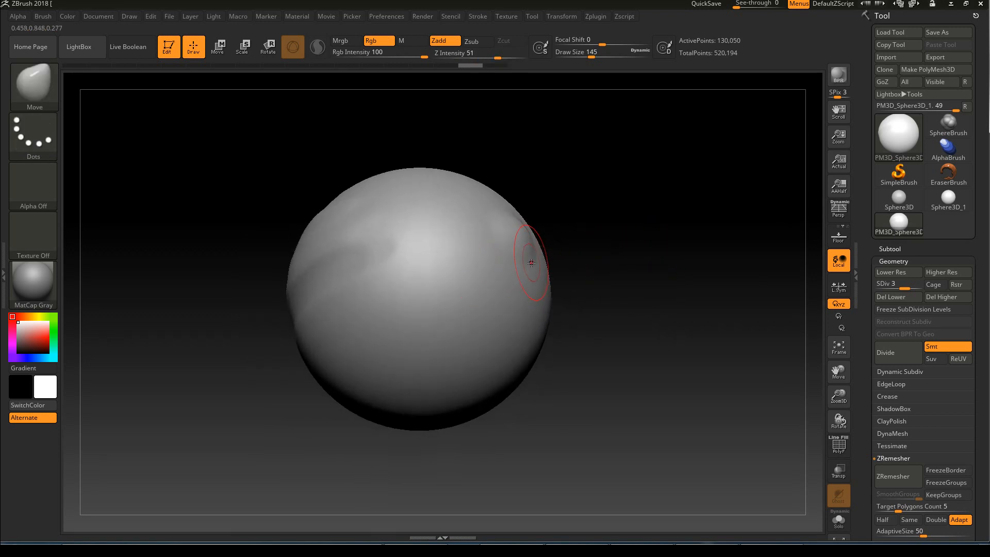
# Adjust the Draw Size and push and pull several areas around the sphere with the Move brush to reshape its form.
pyautogui.press('s')
pyautogui.moveTo(496, 269)
pyautogui.mouseDown()
pyautogui.moveTo(513, 284)
pyautogui.moveTo(499, 273)
pyautogui.moveTo(526, 276)
pyautogui.moveTo(521, 227)
pyautogui.moveTo(491, 194)
pyautogui.moveTo(534, 227)
pyautogui.moveTo(543, 267)
pyautogui.moveTo(569, 300)
pyautogui.moveTo(487, 402)
pyautogui.moveTo(480, 390)
pyautogui.mouseUp()
pyautogui.moveTo(315, 228); pyautogui.dragTo(330, 225)
pyautogui.moveTo(309, 253); pyautogui.dragTo(321, 258)
pyautogui.moveTo(312, 330); pyautogui.dragTo(320, 335)
pyautogui.moveTo(450, 183)
pyautogui.mouseDown()
pyautogui.moveTo(435, 230)
pyautogui.moveTo(465, 223)
pyautogui.mouseUp()
pyautogui.moveTo(545, 218)
pyautogui.mouseDown()
pyautogui.moveTo(526, 252)
pyautogui.moveTo(481, 262)
pyautogui.mouseUp()
pyautogui.moveTo(548, 256); pyautogui.dragTo(559, 211)
# Set the Draw Size to 251 and pull a long arm diagonally out of the sphere with repeated Move strokes.
pyautogui.press('s')
pyautogui.moveTo(576, 263)
pyautogui.mouseDown()
pyautogui.moveTo(563, 262)
pyautogui.moveTo(702, 181)
pyautogui.mouseUp()
pyautogui.moveTo(621, 223); pyautogui.dragTo(789, 138)
pyautogui.moveTo(679, 194); pyautogui.dragTo(794, 120)
# Display the polyframe to examine how the polygons stretch along the pulled arm, and hide it again.
pyautogui.moveTo(666, 243)
pyautogui.keyDown('alt'); pyautogui.mouseDown()
pyautogui.moveTo(511, 292)
pyautogui.moveTo(720, 366)
pyautogui.mouseUp(); pyautogui.keyUp('alt')
pyautogui.click(837, 446)
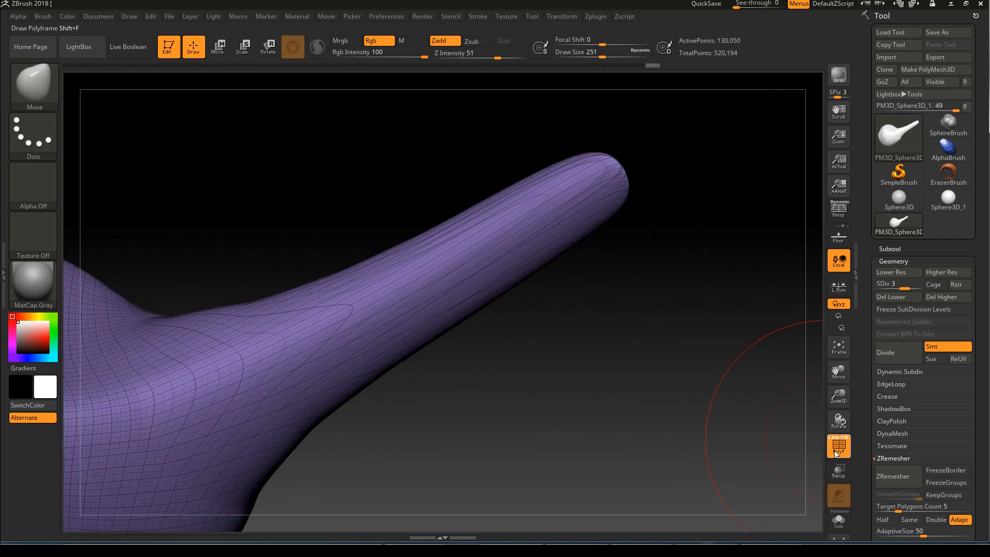
pyautogui.keyDown('alt'); pyautogui.moveTo(476, 380); pyautogui.dragTo(548, 324); pyautogui.keyUp('alt')
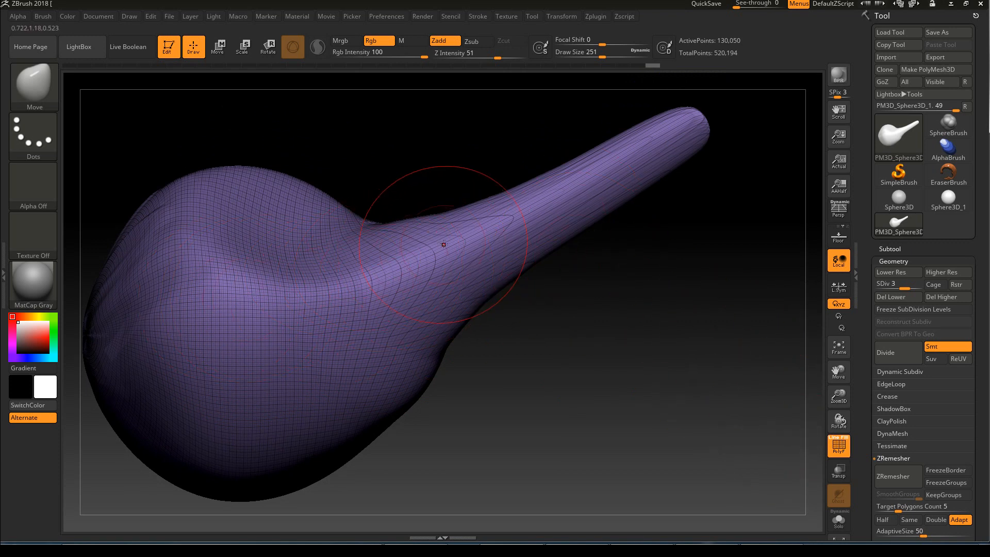
pyautogui.moveTo(685, 206)
pyautogui.mouseDown()
pyautogui.moveTo(598, 280)
pyautogui.moveTo(639, 248)
pyautogui.moveTo(696, 293)
pyautogui.mouseUp()
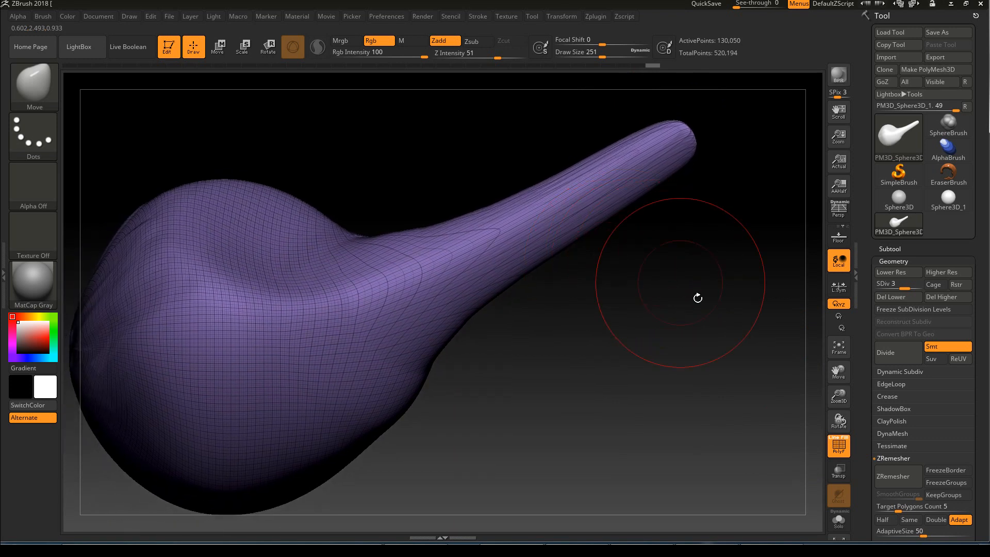
pyautogui.click(837, 449)
pyautogui.moveTo(607, 304); pyautogui.dragTo(369, 232)
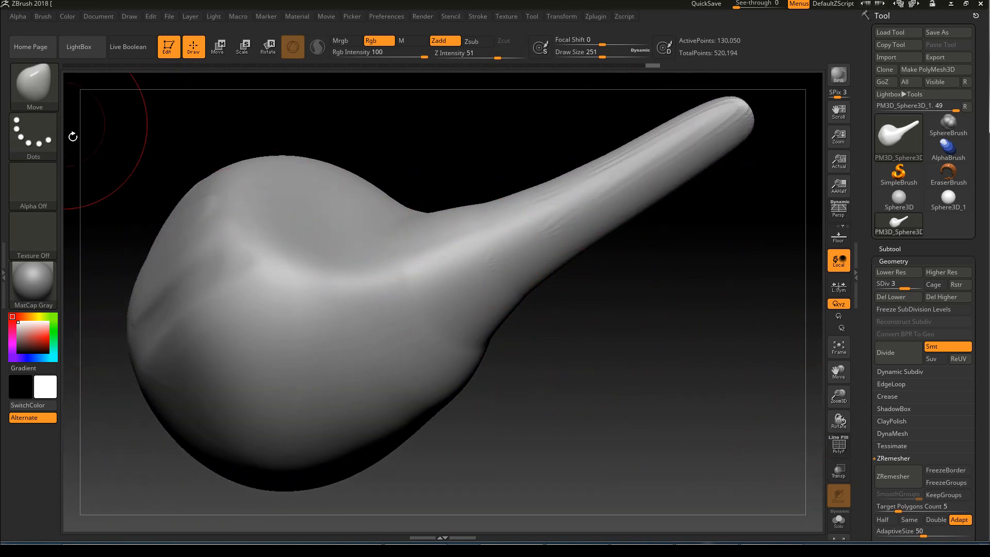
# Select the Standard brush, set the Draw Size to 51 and sculpt two test strokes on the rounded body.
pyautogui.press('b')
pyautogui.press('s')
pyautogui.press('t')
pyautogui.press('s')
pyautogui.moveTo(359, 301); pyautogui.dragTo(344, 297)
pyautogui.press('s')
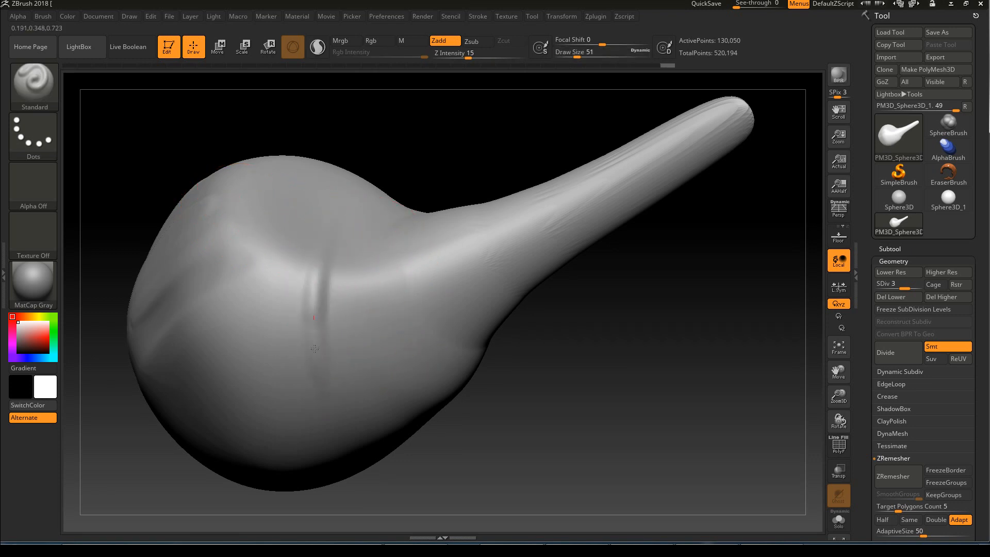
pyautogui.moveTo(380, 315)
pyautogui.mouseDown()
pyautogui.moveTo(338, 361)
pyautogui.moveTo(366, 330)
pyautogui.mouseUp()
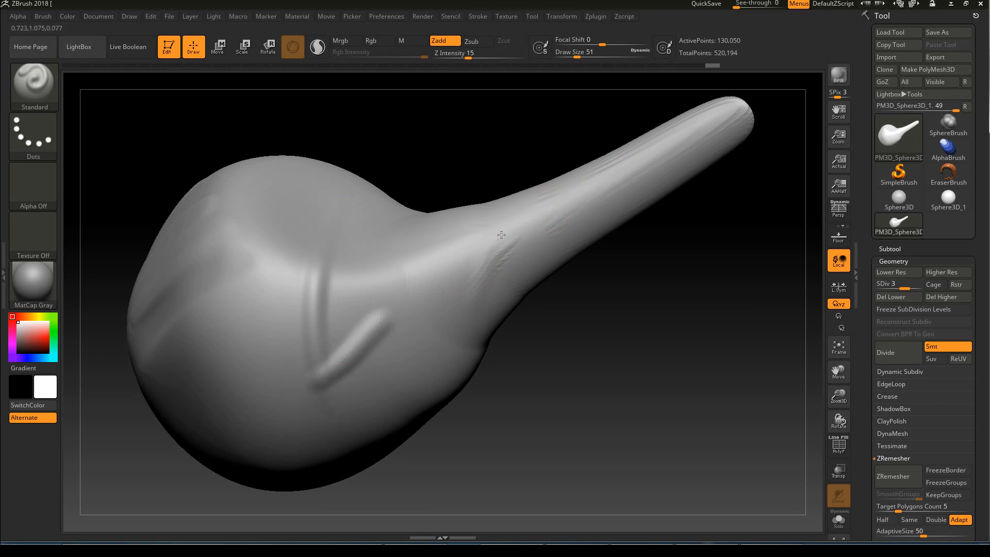
# Sculpt Standard brush strokes along the stretched arm at Z Intensity 15 to test detailing there.
pyautogui.moveTo(522, 222)
pyautogui.mouseDown()
pyautogui.moveTo(478, 291)
pyautogui.moveTo(587, 205)
pyautogui.moveTo(468, 333)
pyautogui.moveTo(498, 272)
pyautogui.moveTo(586, 217)
pyautogui.mouseUp()
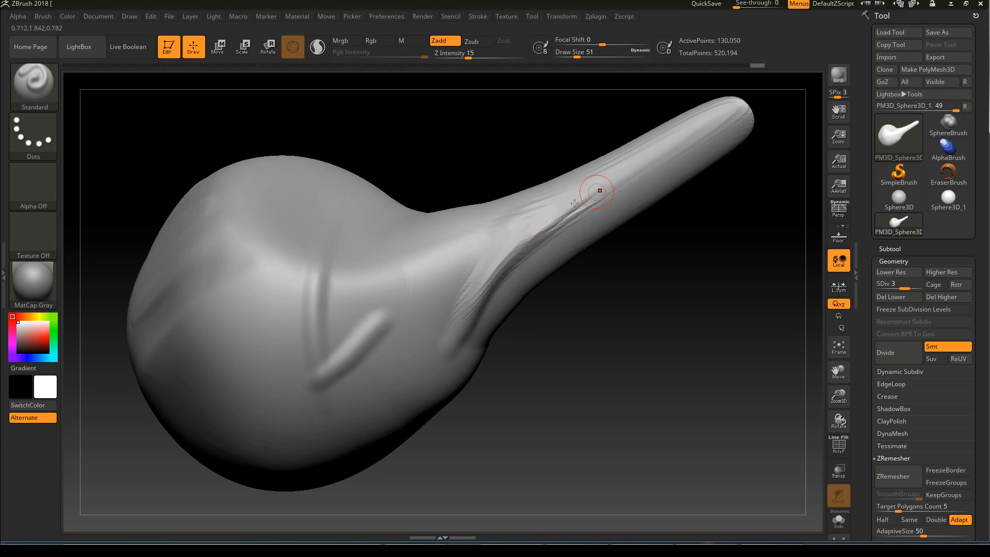
pyautogui.moveTo(673, 161)
pyautogui.mouseDown()
pyautogui.moveTo(578, 212)
pyautogui.moveTo(680, 160)
pyautogui.moveTo(608, 193)
pyautogui.moveTo(685, 147)
pyautogui.mouseUp()
pyautogui.moveTo(696, 217)
pyautogui.mouseDown()
pyautogui.moveTo(675, 232)
pyautogui.moveTo(680, 190)
pyautogui.moveTo(701, 233)
pyautogui.mouseUp()
pyautogui.moveTo(683, 267)
pyautogui.mouseDown()
pyautogui.moveTo(670, 283)
pyautogui.moveTo(648, 269)
pyautogui.mouseUp()
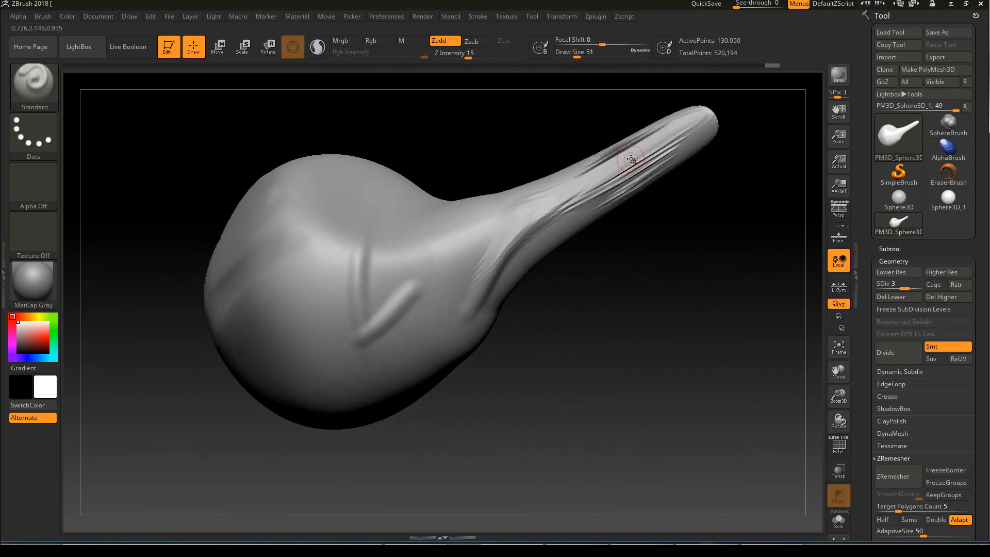
# Show the polyframe to inspect the elongated polygons under the arm's strokes up close, and turn it off.
pyautogui.click(845, 449)
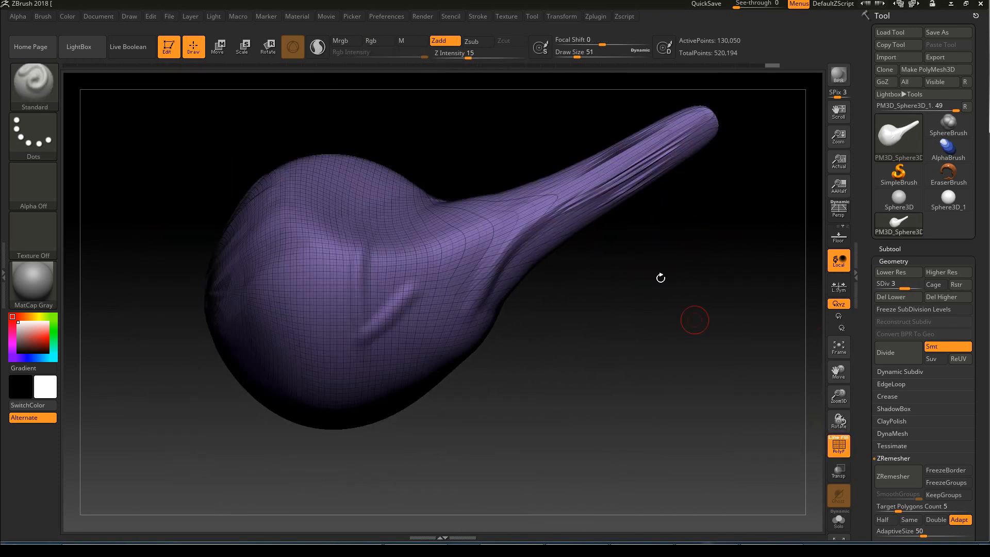
pyautogui.keyDown('alt'); pyautogui.moveTo(608, 268); pyautogui.dragTo(576, 420); pyautogui.keyUp('alt')
pyautogui.moveTo(492, 407)
pyautogui.mouseDown()
pyautogui.moveTo(632, 327)
pyautogui.moveTo(682, 344)
pyautogui.moveTo(712, 332)
pyautogui.moveTo(694, 302)
pyautogui.moveTo(718, 247)
pyautogui.moveTo(623, 303)
pyautogui.mouseUp()
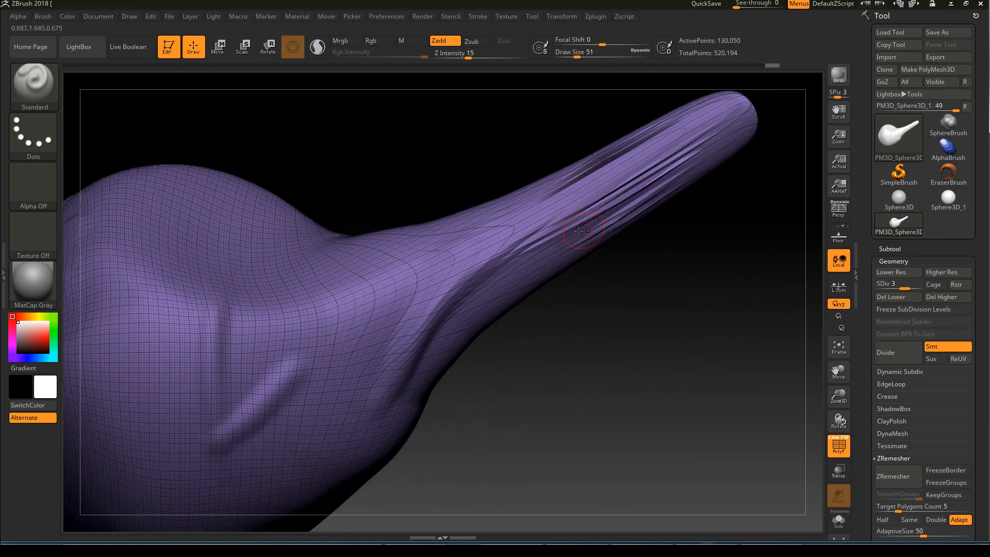
pyautogui.hotkey('shift', 'f')
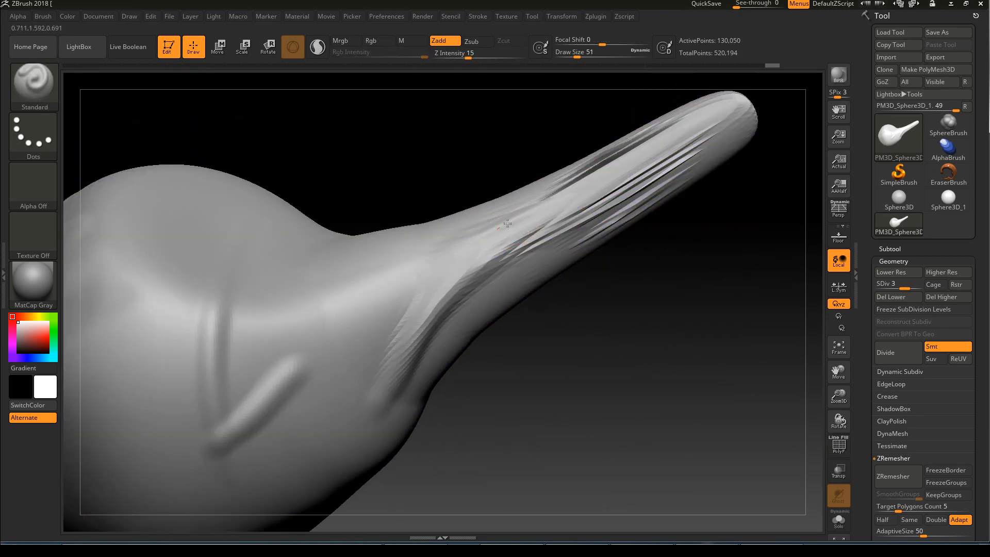
# Sculpt two short Standard brush strokes on the body near the arm's base for comparison with the arm's surface.
pyautogui.moveTo(411, 266); pyautogui.dragTo(333, 313)
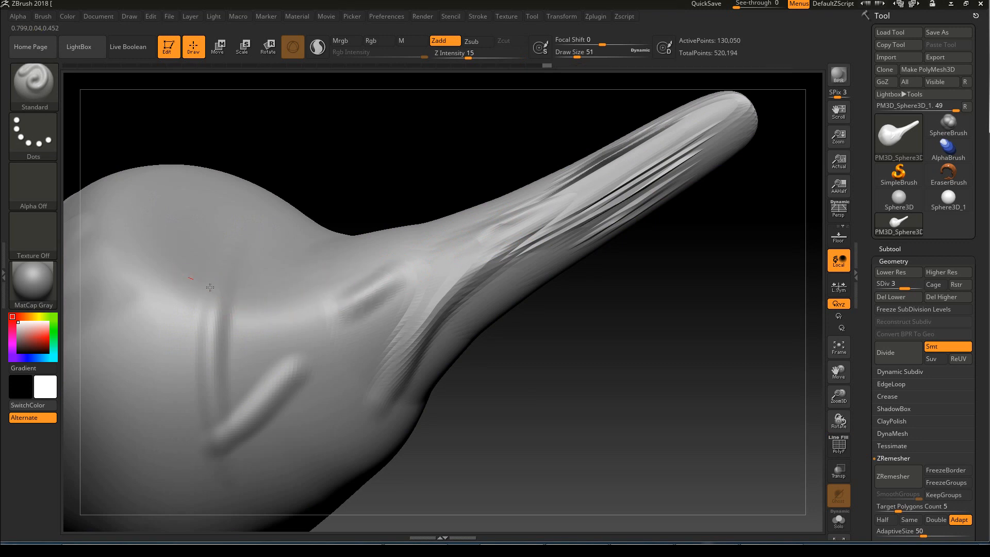
pyautogui.moveTo(188, 279); pyautogui.dragTo(274, 312)
pyautogui.keyDown('alt'); pyautogui.moveTo(656, 292); pyautogui.dragTo(631, 288); pyautogui.keyUp('alt')
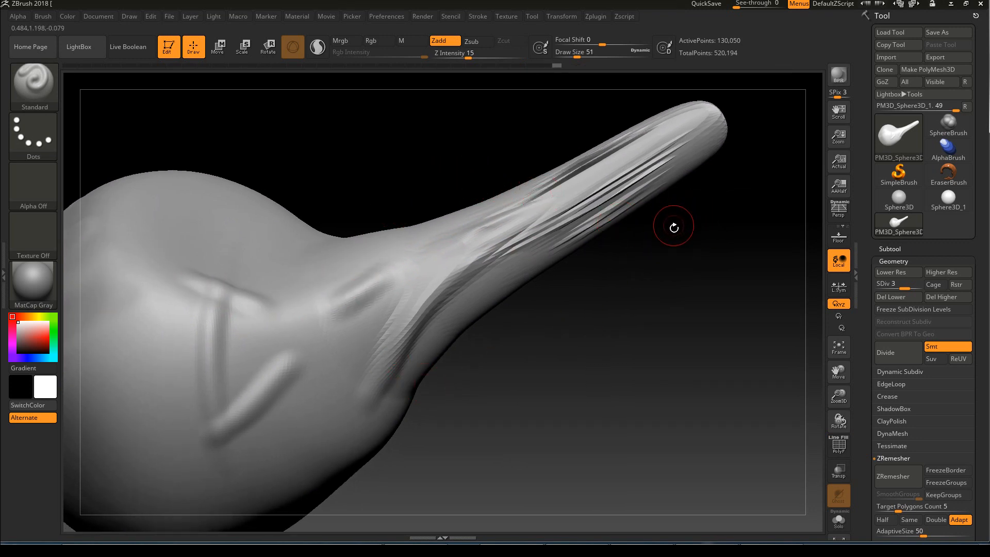
pyautogui.moveTo(575, 346)
pyautogui.mouseDown()
pyautogui.moveTo(531, 325)
pyautogui.moveTo(596, 294)
pyautogui.moveTo(588, 289)
pyautogui.mouseUp()
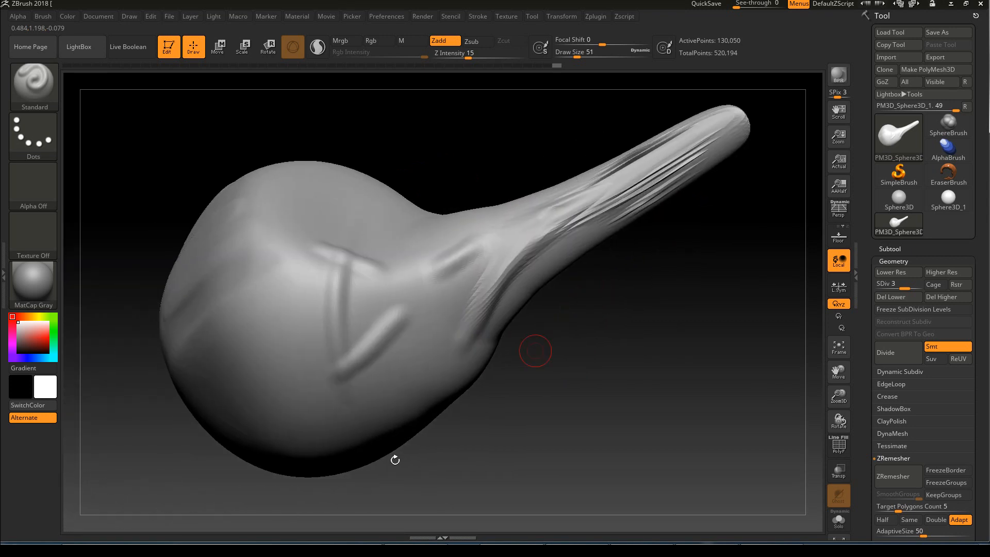
pyautogui.moveTo(154, 422); pyautogui.dragTo(187, 401)
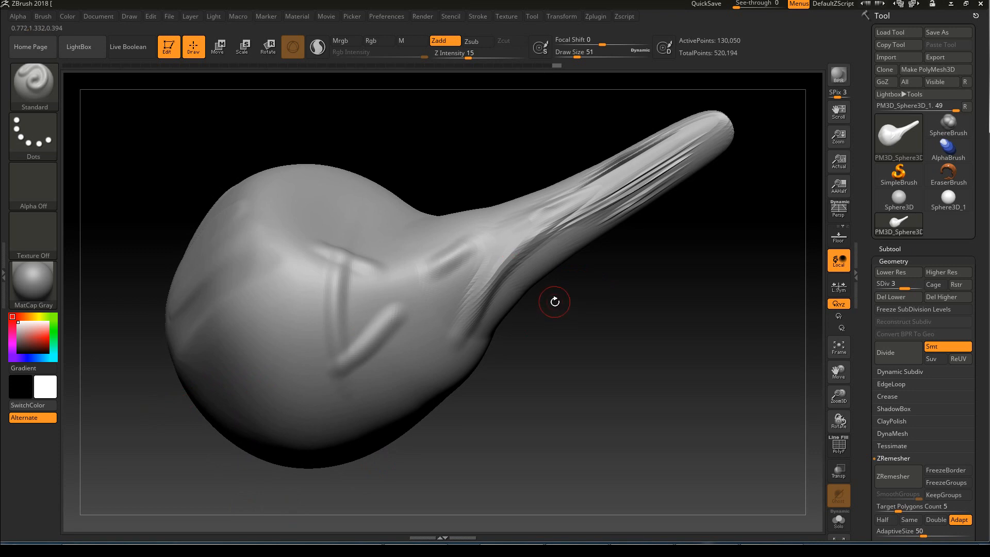
# Roll the undo history back to the sphere before the arm was pulled, and select the Move brush.
pyautogui.moveTo(556, 66); pyautogui.dragTo(195, 66)
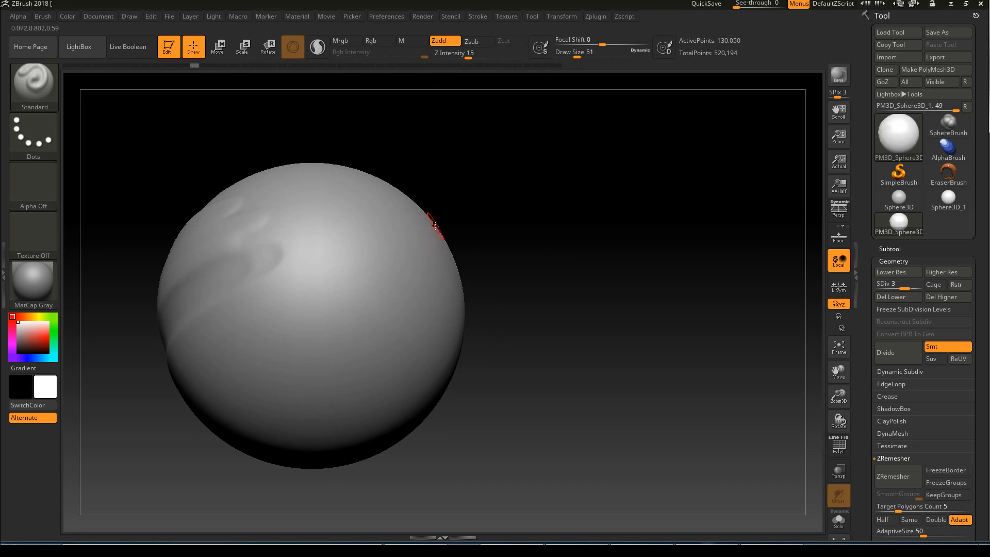
pyautogui.press('b')
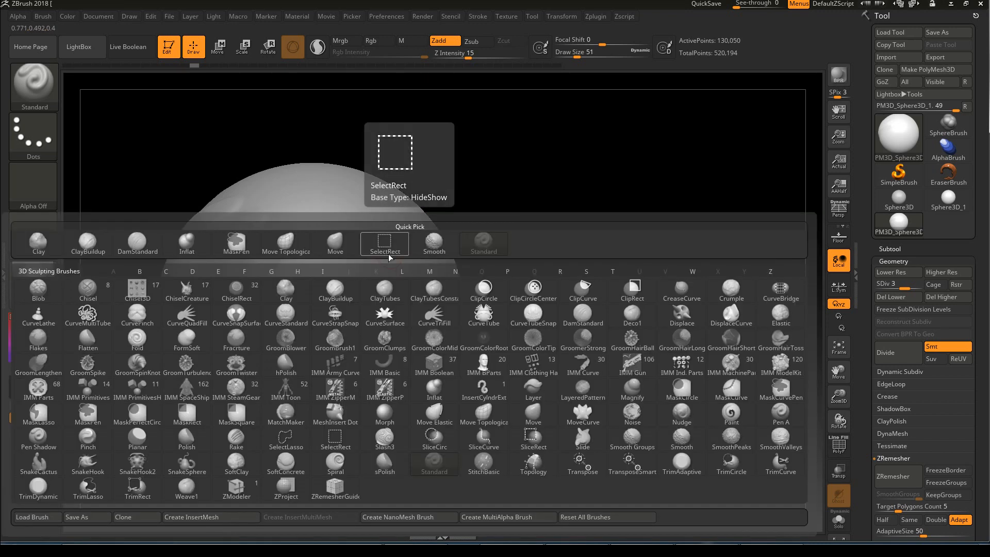
pyautogui.press('m')
pyautogui.click(532, 410)
# Pull a spike out of the sphere's upper side with the Move brush at Draw Size 136, accepting removal of the newer undo history.
pyautogui.press('s')
pyautogui.moveTo(403, 238)
pyautogui.mouseDown()
pyautogui.moveTo(427, 254)
pyautogui.moveTo(414, 250)
pyautogui.mouseUp()
pyautogui.keyDown('alt'); pyautogui.moveTo(594, 178); pyautogui.dragTo(659, 155); pyautogui.keyUp('alt')
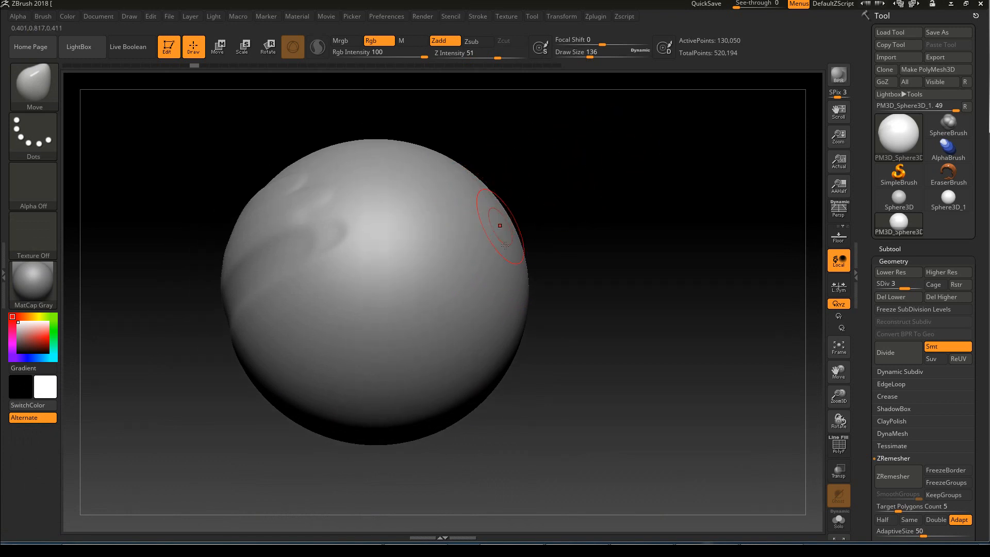
pyautogui.moveTo(502, 212); pyautogui.dragTo(665, 124)
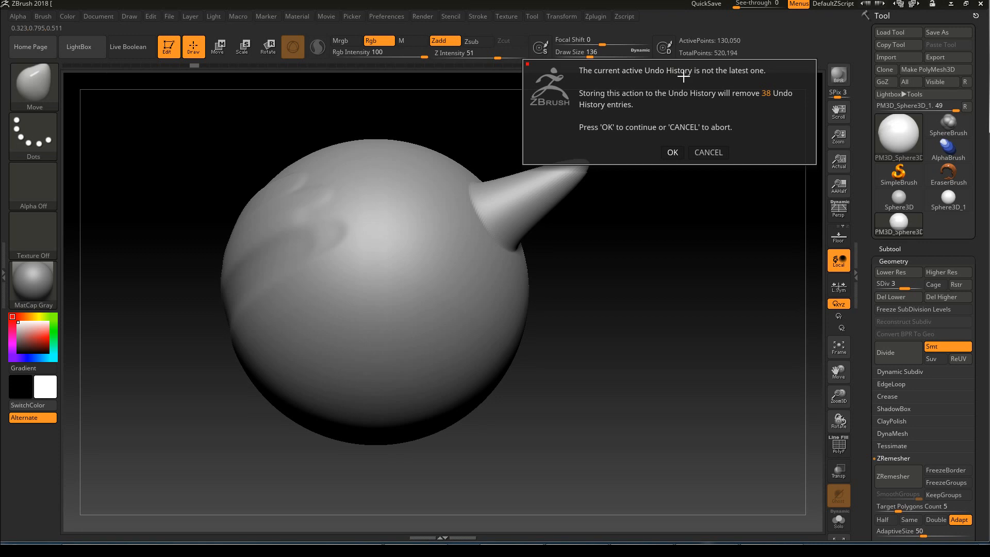
pyautogui.click(671, 152)
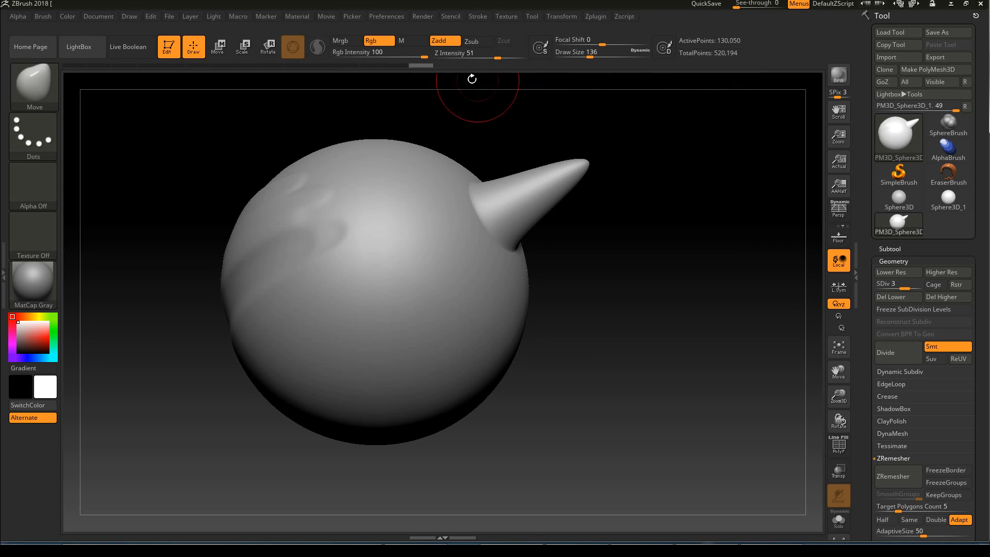
# Pull a second Move brush spike out of the sphere's side below the first, and a third out of its front.
pyautogui.moveTo(682, 148); pyautogui.dragTo(627, 186)
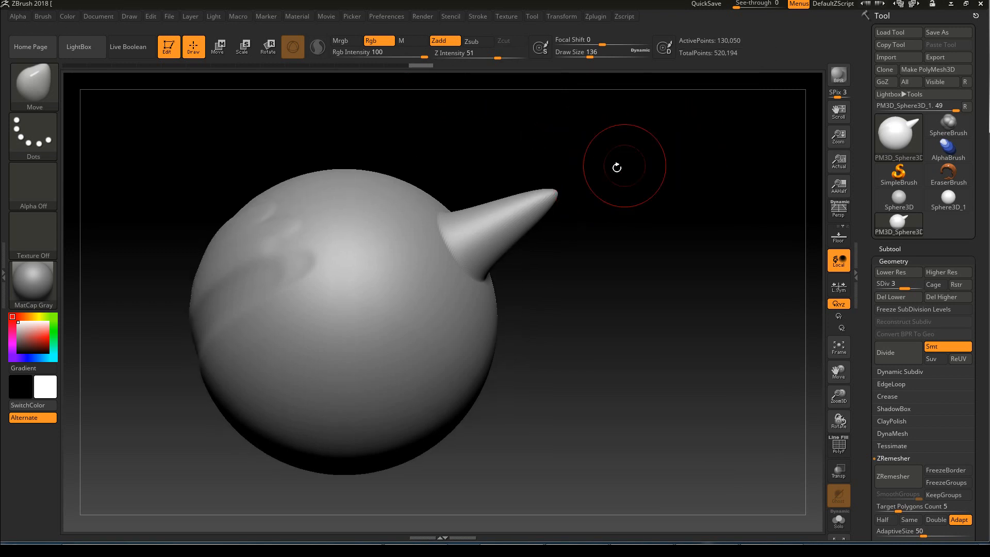
pyautogui.moveTo(603, 161)
pyautogui.mouseDown()
pyautogui.moveTo(617, 285)
pyautogui.moveTo(552, 248)
pyautogui.mouseUp()
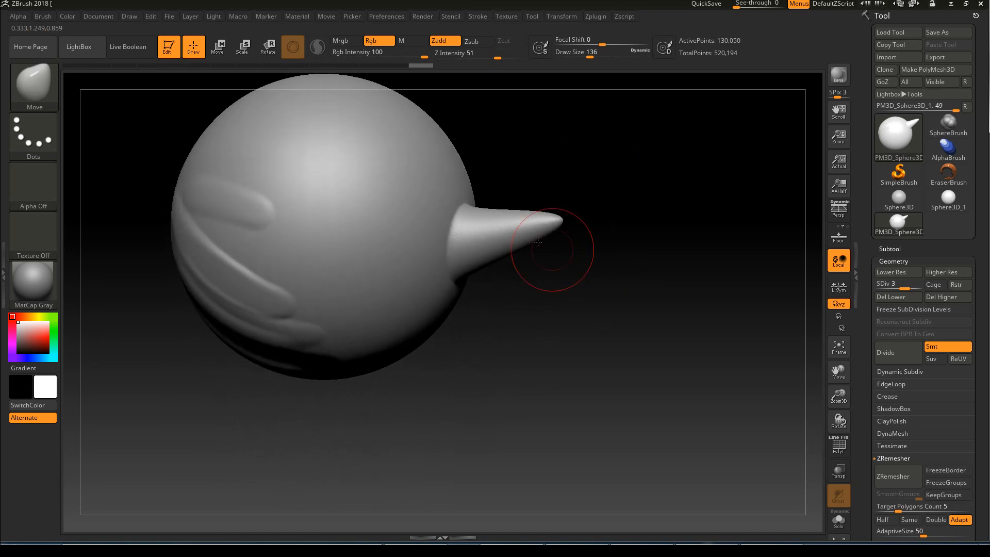
pyautogui.moveTo(618, 181); pyautogui.dragTo(525, 214)
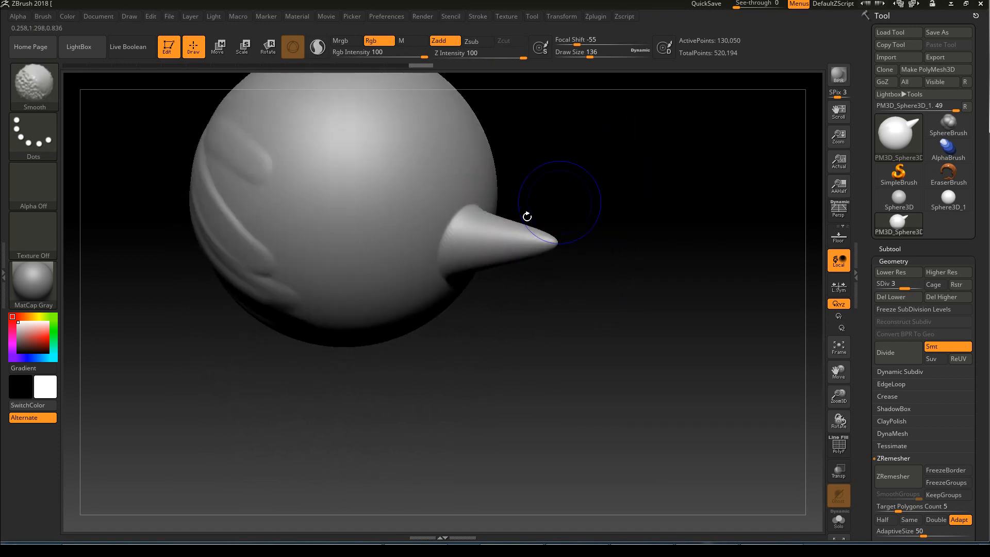
pyautogui.moveTo(568, 325)
pyautogui.mouseDown()
pyautogui.moveTo(575, 166)
pyautogui.moveTo(627, 180)
pyautogui.mouseUp()
pyautogui.press('shift')
pyautogui.keyDown('alt'); pyautogui.moveTo(564, 238); pyautogui.dragTo(570, 215); pyautogui.keyUp('alt')
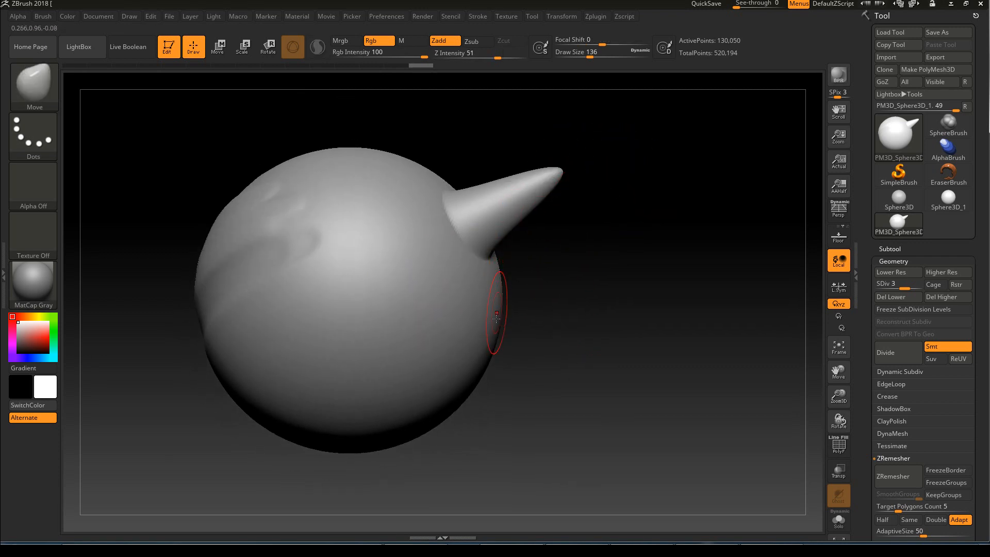
pyautogui.moveTo(501, 304); pyautogui.dragTo(570, 303)
pyautogui.moveTo(626, 203)
pyautogui.mouseDown()
pyautogui.moveTo(618, 292)
pyautogui.moveTo(627, 299)
pyautogui.moveTo(645, 186)
pyautogui.moveTo(663, 193)
pyautogui.moveTo(671, 220)
pyautogui.moveTo(611, 215)
pyautogui.mouseUp()
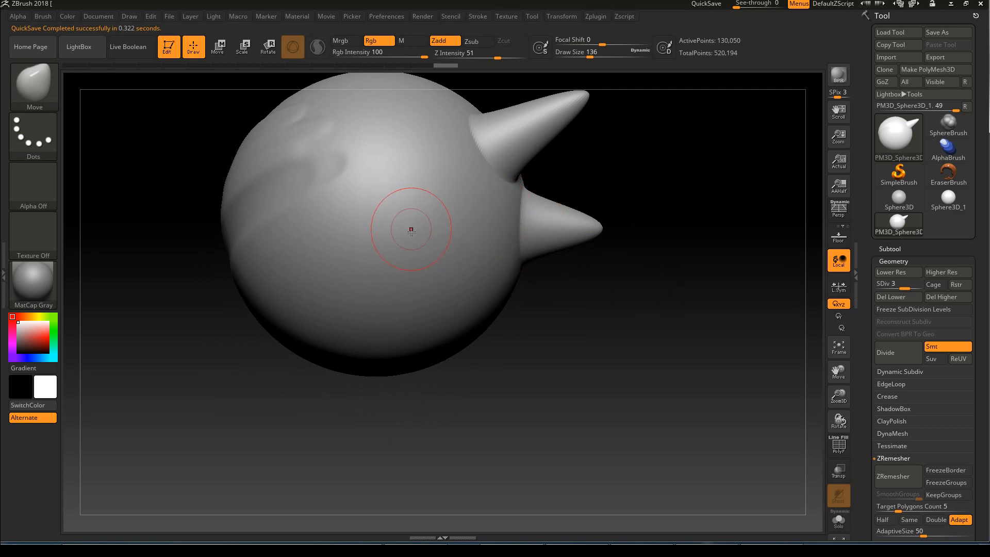
pyautogui.moveTo(423, 244)
pyautogui.mouseDown()
pyautogui.moveTo(624, 245)
pyautogui.moveTo(579, 346)
pyautogui.mouseUp()
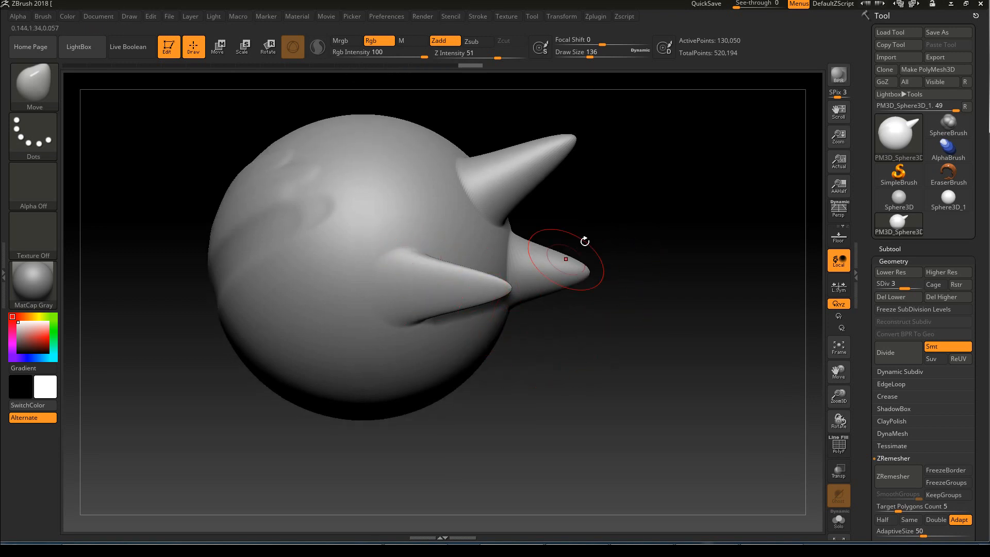
# Inspect the three spikes from several angles, and pull a fourth one out of the front above the third.
pyautogui.moveTo(667, 183); pyautogui.dragTo(611, 193)
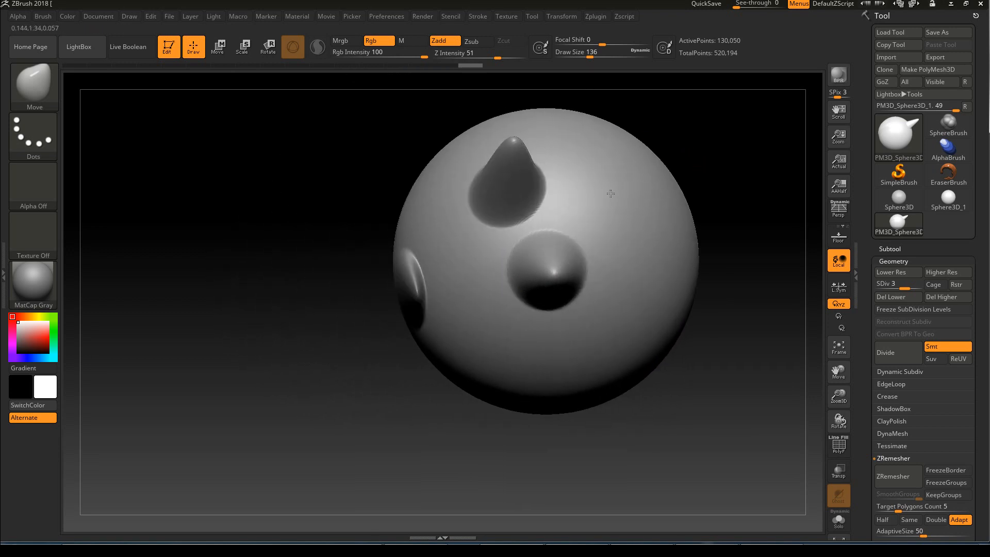
pyautogui.moveTo(729, 141); pyautogui.dragTo(732, 230)
pyautogui.moveTo(343, 276); pyautogui.dragTo(322, 309)
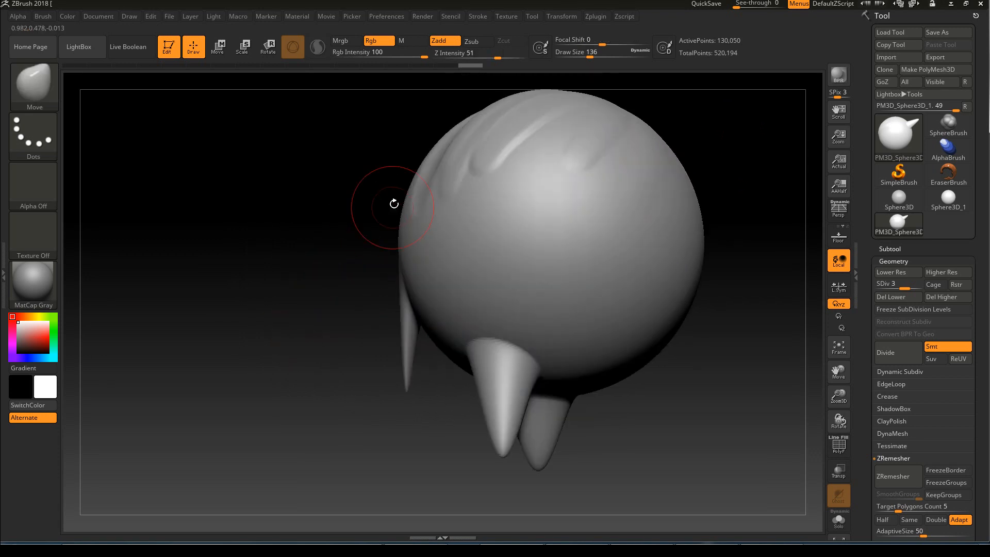
pyautogui.moveTo(343, 476); pyautogui.dragTo(515, 330)
pyautogui.moveTo(541, 241); pyautogui.dragTo(454, 330)
pyautogui.keyDown('shift'); pyautogui.moveTo(586, 216); pyautogui.dragTo(552, 232); pyautogui.keyUp('shift')
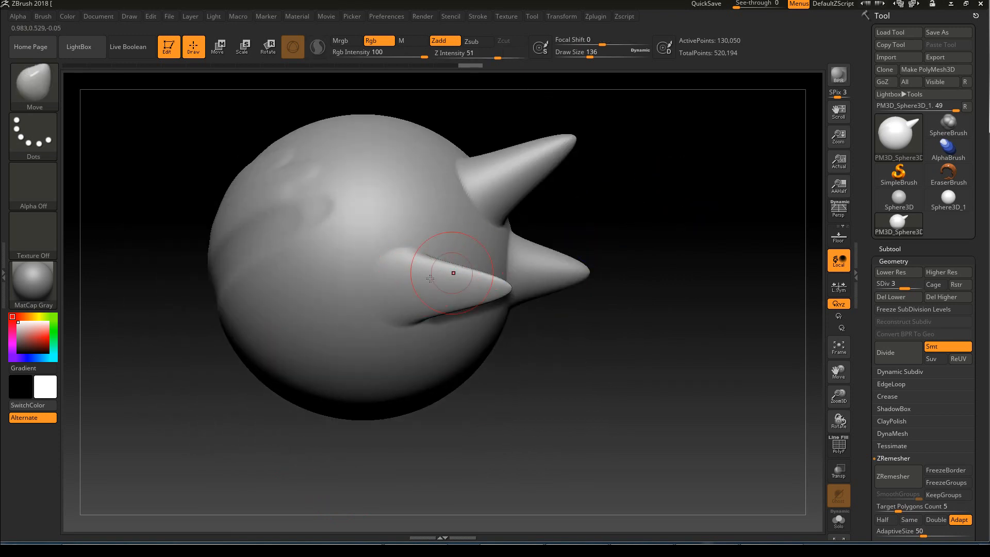
pyautogui.moveTo(424, 219); pyautogui.dragTo(629, 181)
pyautogui.moveTo(611, 228); pyautogui.dragTo(729, 159)
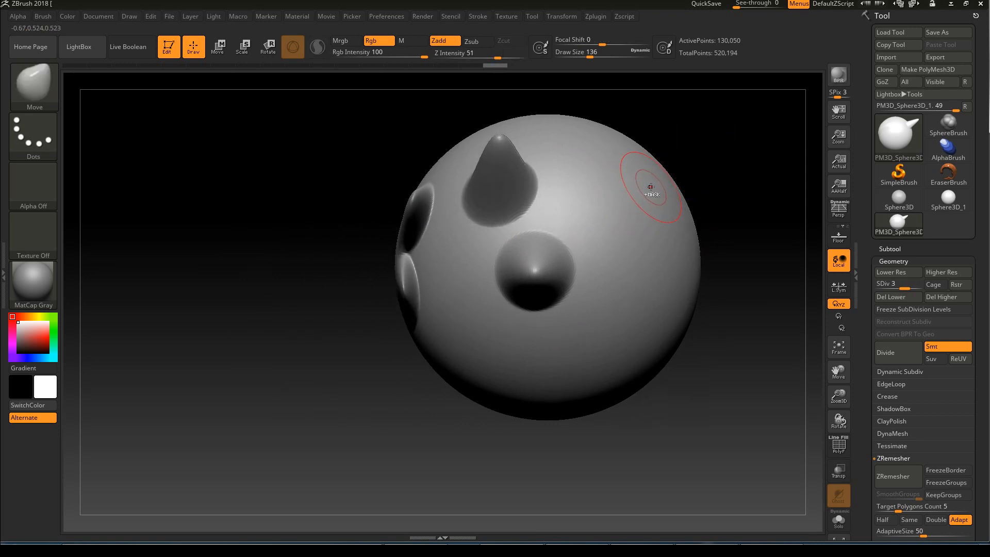
# Try pulling the surface with the Move brush at Draw Size 262, and undo the pulls back to the two side spikes.
pyautogui.moveTo(361, 239)
pyautogui.mouseDown()
pyautogui.moveTo(343, 265)
pyautogui.moveTo(637, 191)
pyautogui.moveTo(663, 203)
pyautogui.moveTo(636, 243)
pyautogui.moveTo(619, 238)
pyautogui.mouseUp()
pyautogui.press('s')
pyautogui.moveTo(441, 210); pyautogui.dragTo(454, 213)
pyautogui.moveTo(434, 162); pyautogui.dragTo(453, 126)
pyautogui.hotkey('ctrl', 'z')
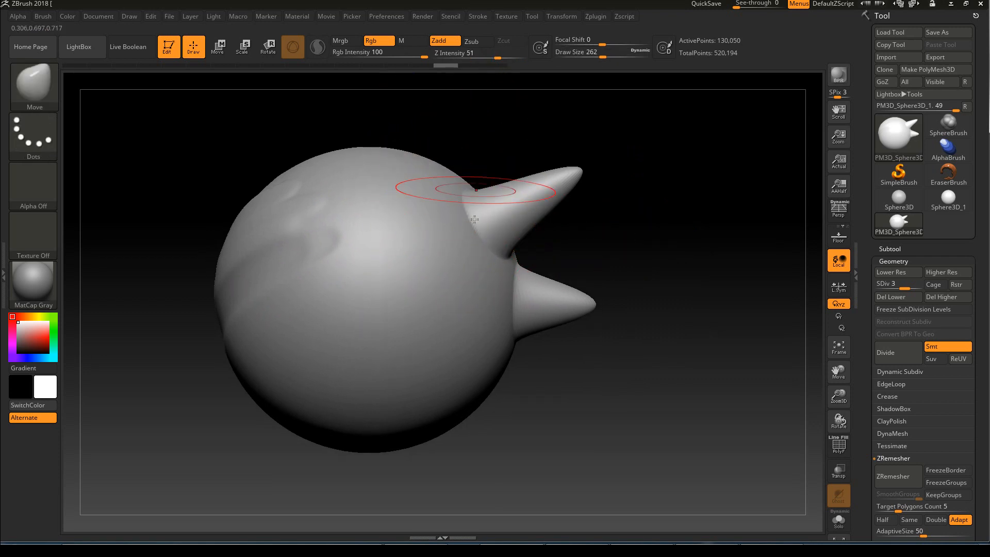
# Set the Move brush Draw Size to 120 and pull a spike out of the sphere's front.
pyautogui.press('s')
pyautogui.moveTo(437, 291); pyautogui.dragTo(420, 274)
pyautogui.press('s')
pyautogui.moveTo(430, 313); pyautogui.dragTo(435, 314)
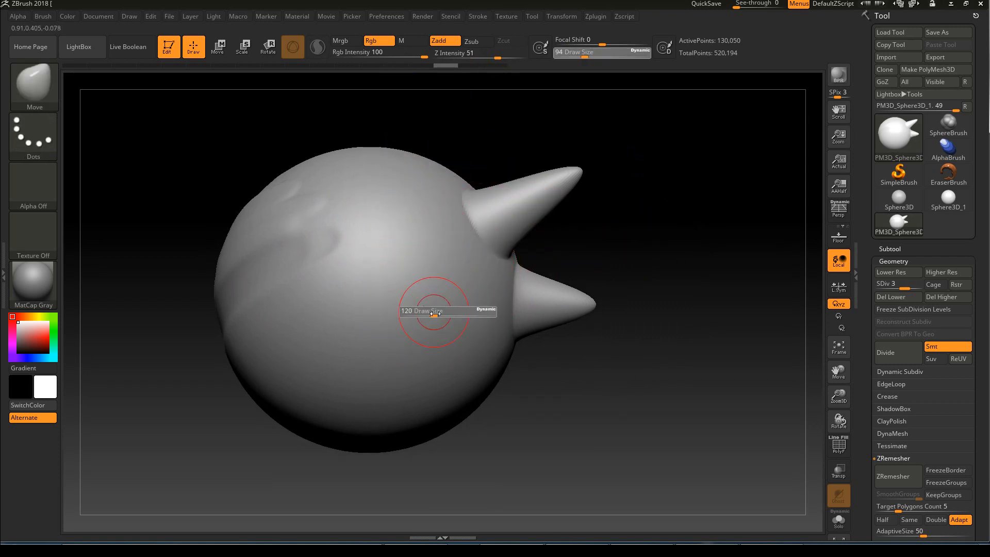
pyautogui.moveTo(592, 227); pyautogui.dragTo(480, 172)
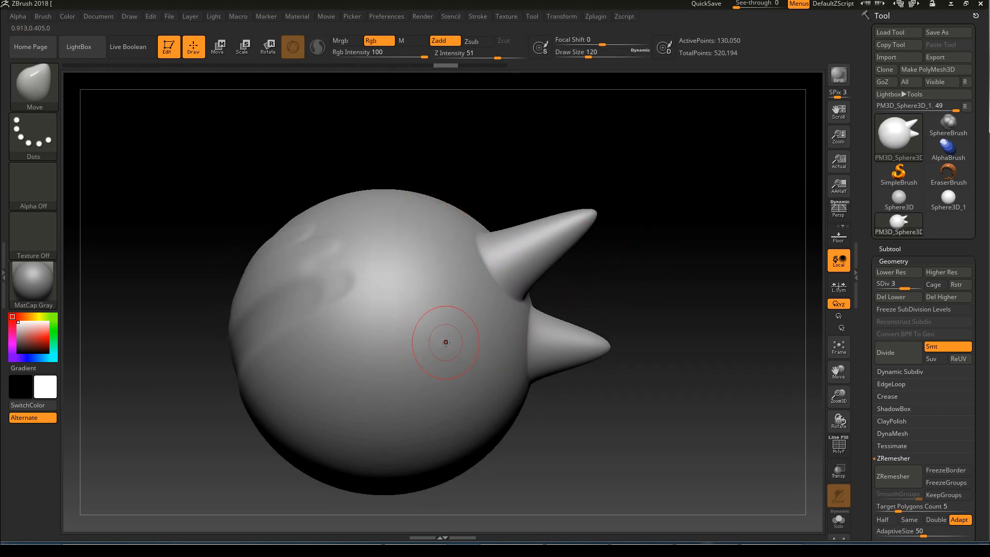
pyautogui.moveTo(456, 355); pyautogui.dragTo(609, 345)
# Pull a spike above the front one, undo it, and pull it out again from the same area.
pyautogui.moveTo(582, 428)
pyautogui.mouseDown()
pyautogui.moveTo(511, 371)
pyautogui.moveTo(455, 383)
pyautogui.moveTo(599, 322)
pyautogui.mouseUp()
pyautogui.moveTo(479, 229); pyautogui.dragTo(519, 211)
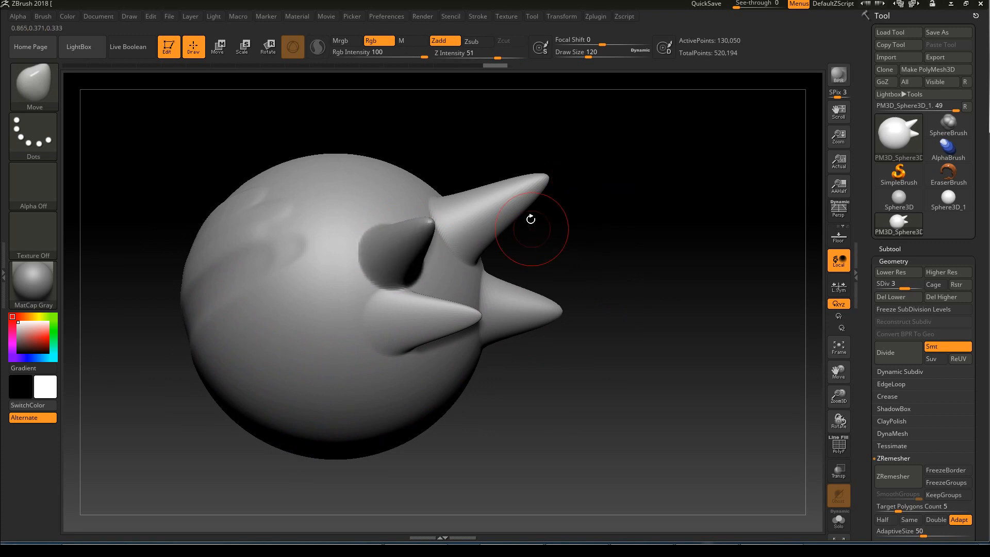
pyautogui.hotkey('ctrl', 'z')
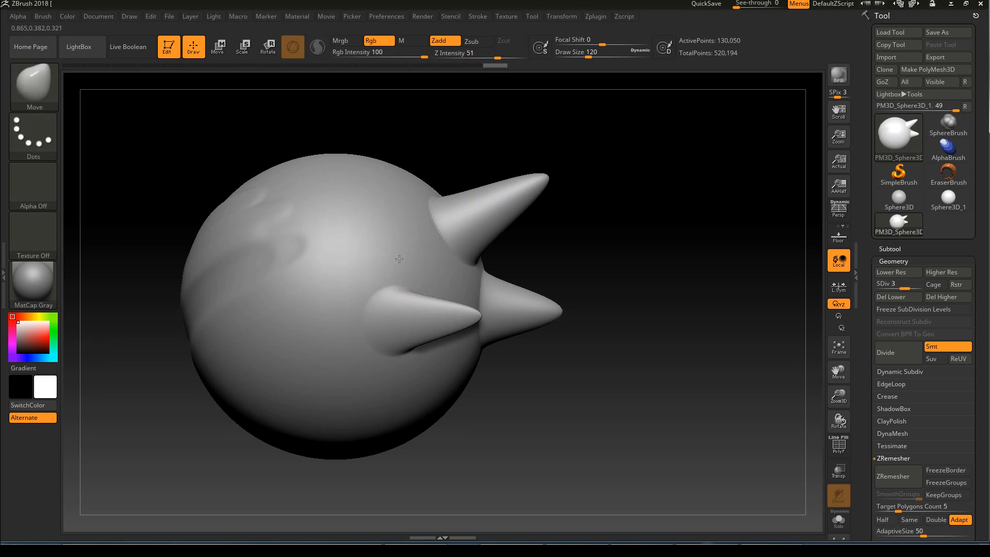
pyautogui.keyDown('alt'); pyautogui.moveTo(439, 293); pyautogui.dragTo(602, 376); pyautogui.keyUp('alt')
pyautogui.moveTo(497, 130)
pyautogui.mouseDown()
pyautogui.moveTo(493, 242)
pyautogui.moveTo(512, 132)
pyautogui.moveTo(608, 161)
pyautogui.mouseUp()
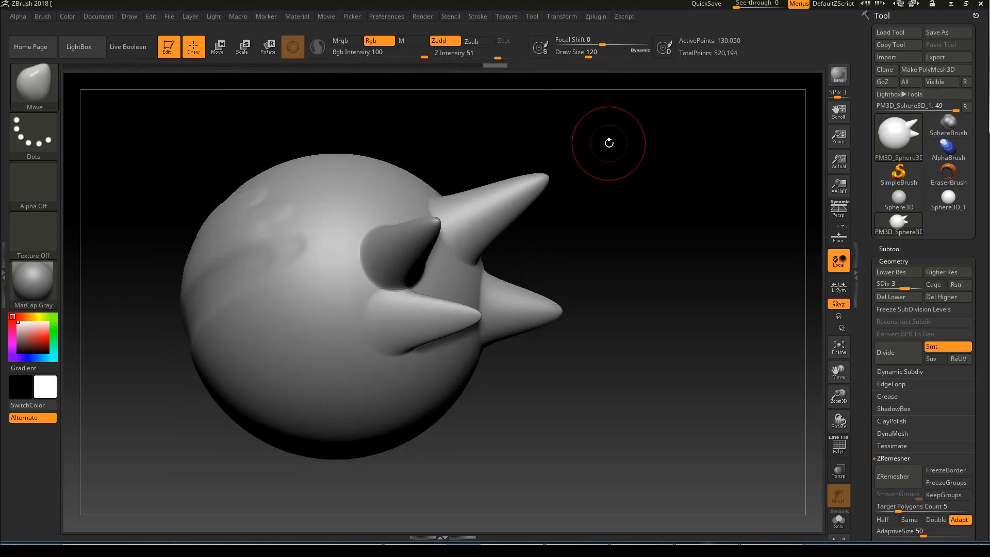
# Pull two more spikes out of the sphere's lower front and underside, and check all the spikes from different angles.
pyautogui.keyDown('alt'); pyautogui.moveTo(510, 415); pyautogui.dragTo(555, 383); pyautogui.keyUp('alt')
pyautogui.moveTo(473, 365); pyautogui.dragTo(613, 487)
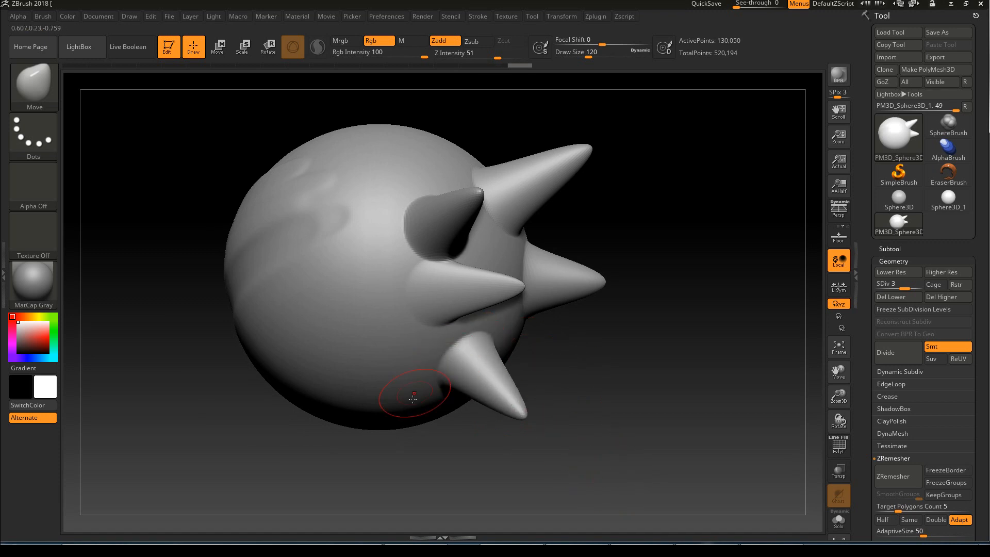
pyautogui.moveTo(404, 394); pyautogui.dragTo(434, 543)
pyautogui.moveTo(578, 462); pyautogui.dragTo(436, 368)
pyautogui.moveTo(592, 170)
pyautogui.mouseDown()
pyautogui.moveTo(614, 227)
pyautogui.moveTo(554, 343)
pyautogui.moveTo(567, 291)
pyautogui.mouseUp()
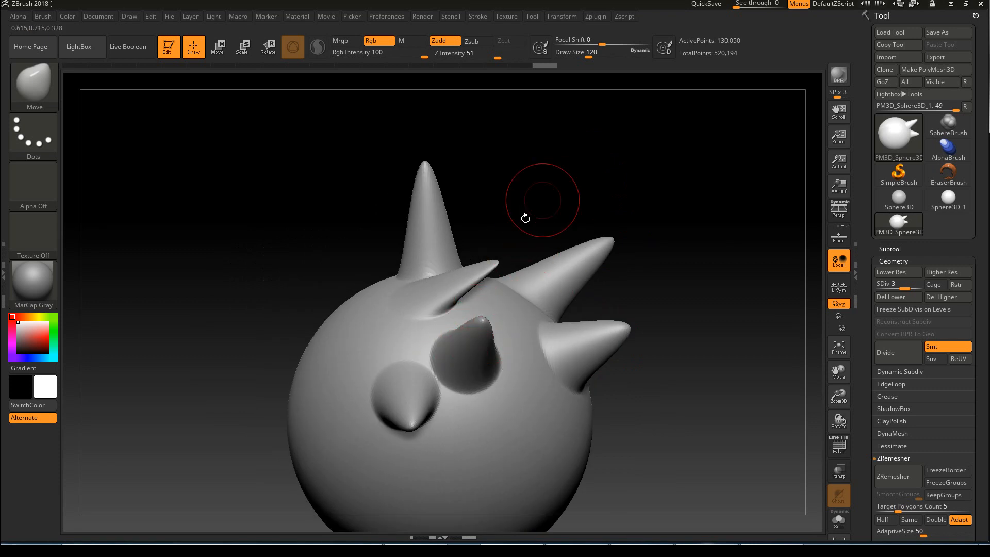
pyautogui.moveTo(527, 213); pyautogui.dragTo(470, 343)
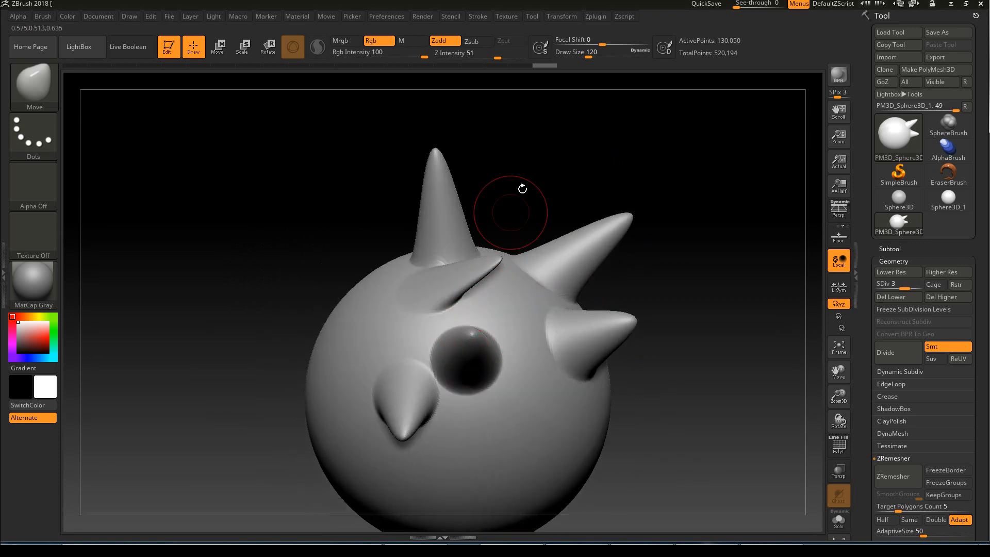
pyautogui.moveTo(510, 212); pyautogui.dragTo(403, 410)
pyautogui.moveTo(354, 256); pyautogui.dragTo(400, 312)
pyautogui.moveTo(594, 318)
pyautogui.keyDown('shift'); pyautogui.mouseDown()
pyautogui.moveTo(647, 319)
pyautogui.moveTo(626, 338)
pyautogui.mouseUp(); pyautogui.keyUp('shift')
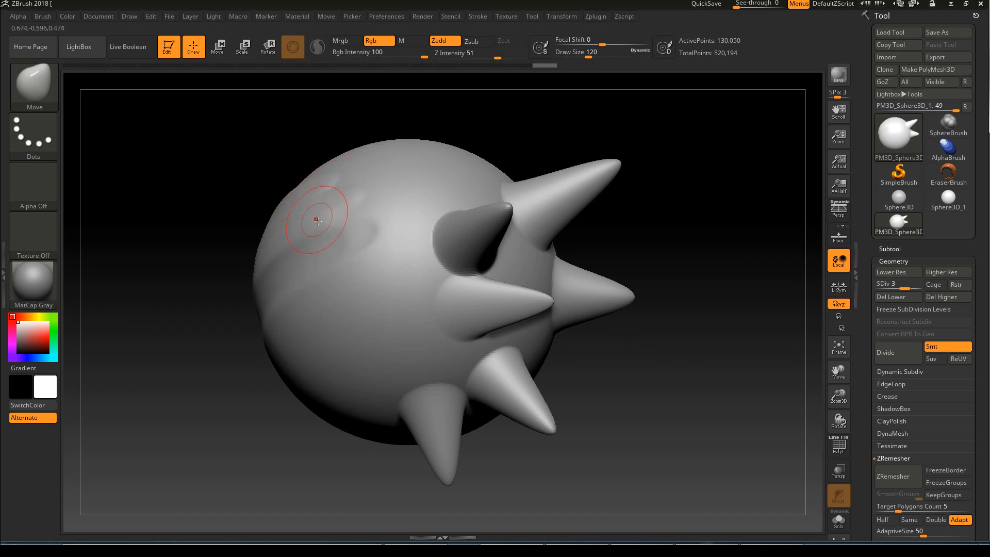
# Pull spikes out of the sphere's opposite side near the old clay strokes, undoing and redoing one of the pulls.
pyautogui.moveTo(324, 224)
pyautogui.mouseDown()
pyautogui.moveTo(177, 117)
pyautogui.moveTo(196, 126)
pyautogui.mouseUp()
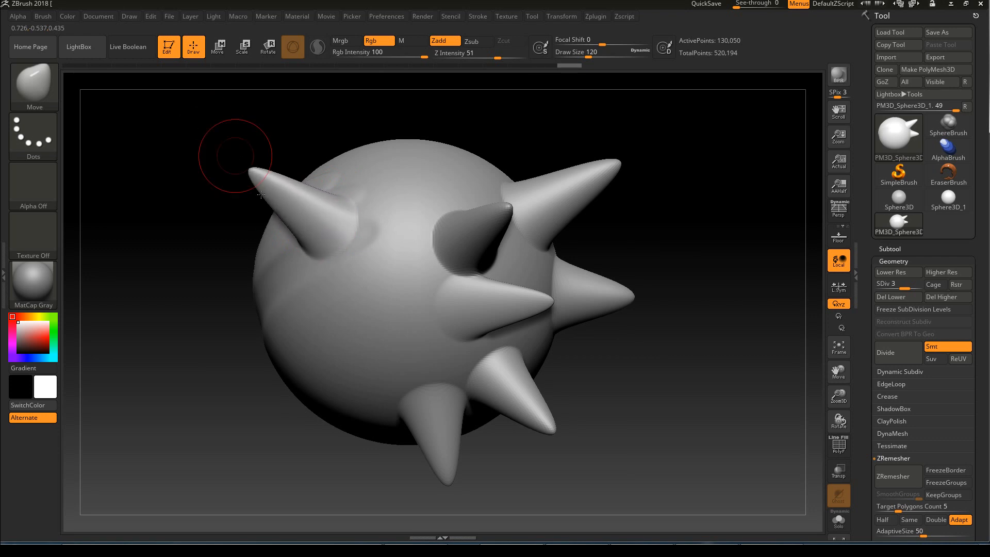
pyautogui.moveTo(310, 294)
pyautogui.keyDown('alt'); pyautogui.mouseDown()
pyautogui.moveTo(226, 276)
pyautogui.moveTo(248, 281)
pyautogui.mouseUp(); pyautogui.keyUp('alt')
pyautogui.hotkey('ctrl', 'z')
pyautogui.keyDown('alt'); pyautogui.moveTo(312, 296); pyautogui.dragTo(482, 366); pyautogui.keyUp('alt')
pyautogui.moveTo(201, 236)
pyautogui.mouseDown()
pyautogui.moveTo(200, 350)
pyautogui.moveTo(203, 327)
pyautogui.mouseUp()
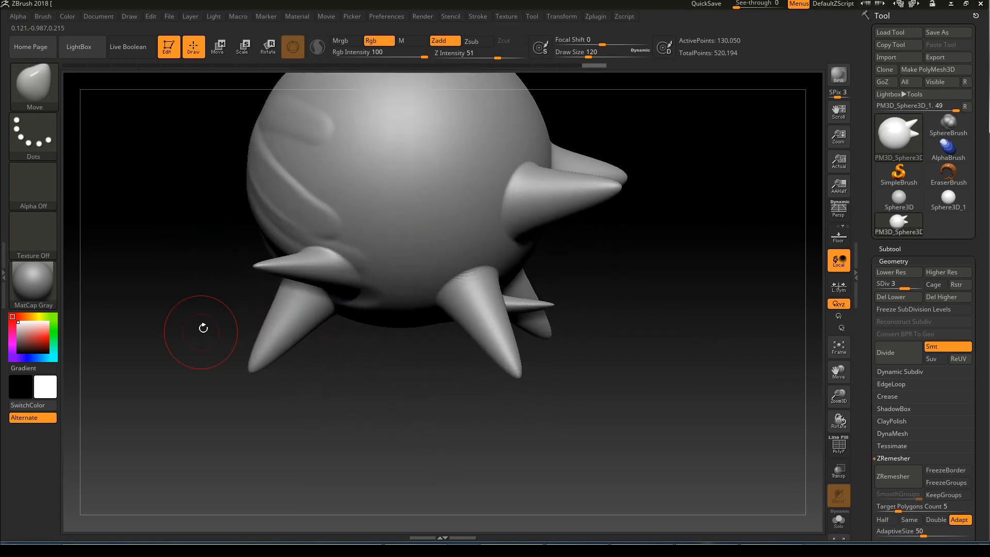
# Shape the spiked sphere further with the Move brush, pushing round hollows into the surface between the spikes.
pyautogui.moveTo(404, 278)
pyautogui.keyDown('alt'); pyautogui.mouseDown()
pyautogui.moveTo(404, 242)
pyautogui.moveTo(403, 322)
pyautogui.moveTo(404, 243)
pyautogui.moveTo(403, 446)
pyautogui.moveTo(402, 331)
pyautogui.moveTo(403, 423)
pyautogui.moveTo(403, 409)
pyautogui.mouseUp(); pyautogui.keyUp('alt')
pyautogui.moveTo(572, 136); pyautogui.dragTo(452, 216)
pyautogui.keyDown('alt'); pyautogui.moveTo(368, 375); pyautogui.dragTo(363, 372); pyautogui.keyUp('alt')
pyautogui.moveTo(484, 206)
pyautogui.mouseDown()
pyautogui.moveTo(526, 215)
pyautogui.moveTo(508, 210)
pyautogui.moveTo(514, 85)
pyautogui.mouseUp()
pyautogui.keyDown('alt'); pyautogui.moveTo(365, 368); pyautogui.dragTo(362, 371); pyautogui.keyUp('alt')
pyautogui.moveTo(265, 424); pyautogui.dragTo(369, 348)
pyautogui.moveTo(454, 184); pyautogui.dragTo(673, 218)
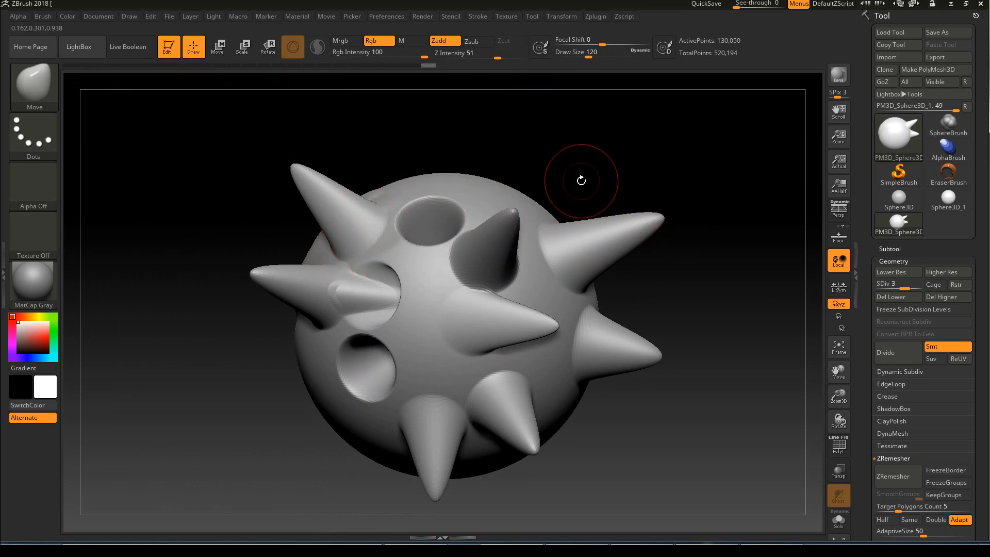
# Undo all the Move brush spikes and hollows and the earlier clay strokes, back to the plain smooth sphere.
pyautogui.hotkey('ctrl', 'z')
pyautogui.hotkey('ctrl', 'z')
pyautogui.hotkey('ctrl', 'z')
pyautogui.hotkey('ctrl', 'z')
pyautogui.hotkey('ctrl', 'z')
pyautogui.hotkey('ctrl', 'z')
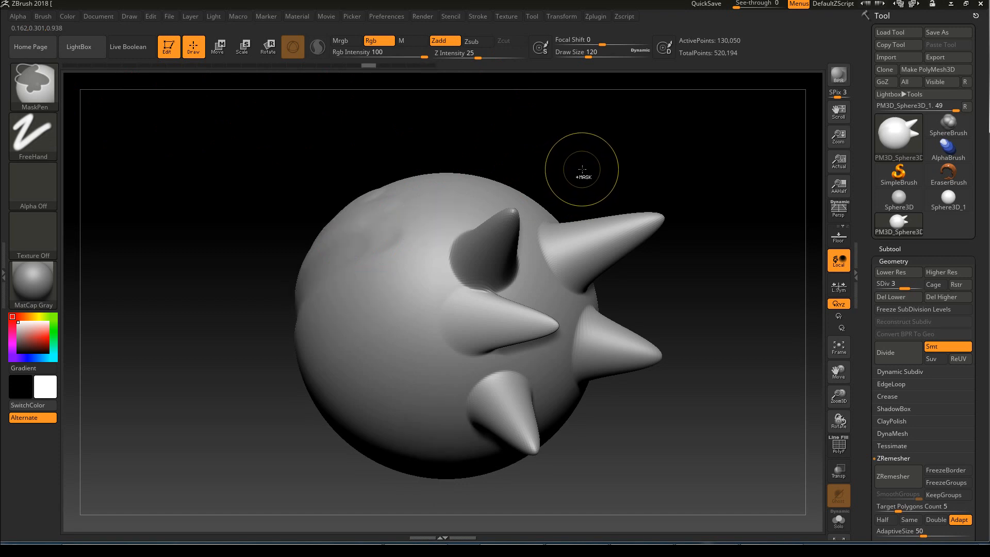
pyautogui.hotkey('ctrl', 'z')
pyautogui.hotkey('ctrl', 'z')
pyautogui.hotkey('ctrl', 'z')
pyautogui.hotkey('ctrl', 'z')
pyautogui.hotkey('ctrl', 'z')
pyautogui.hotkey('ctrl', 'z')
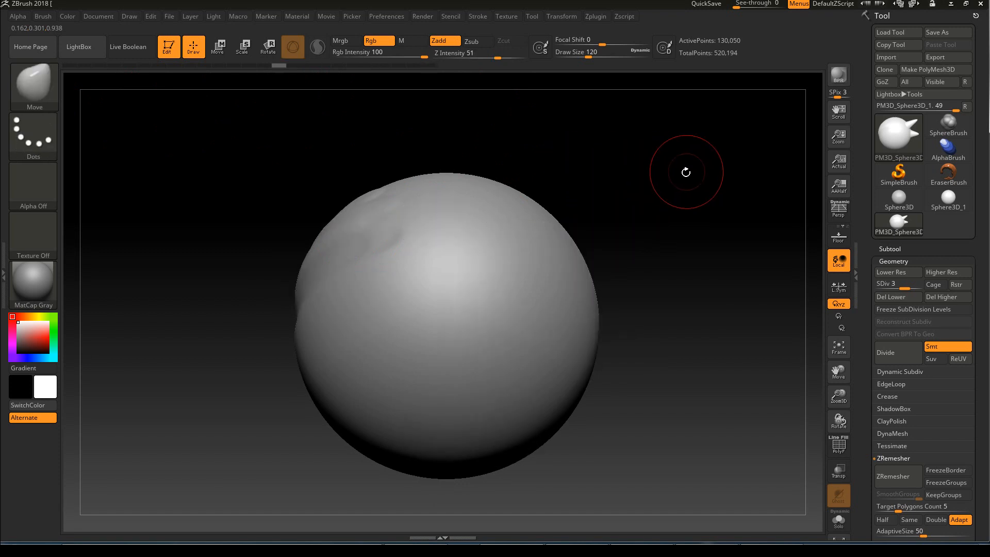
pyautogui.hotkey('ctrl', 'z')
pyautogui.hotkey('ctrl', 'z')
pyautogui.hotkey('ctrl', 'z')
pyautogui.hotkey('ctrl', 'z')
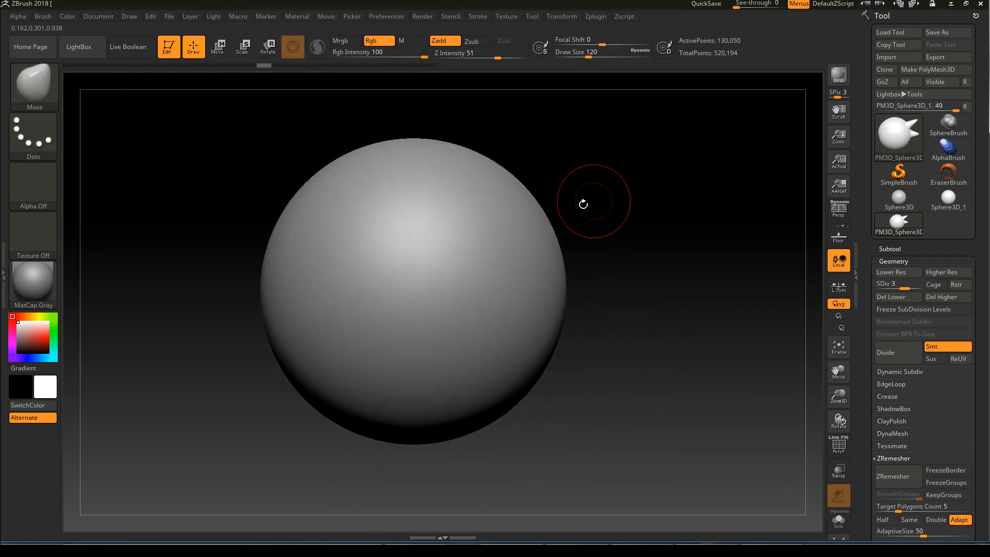
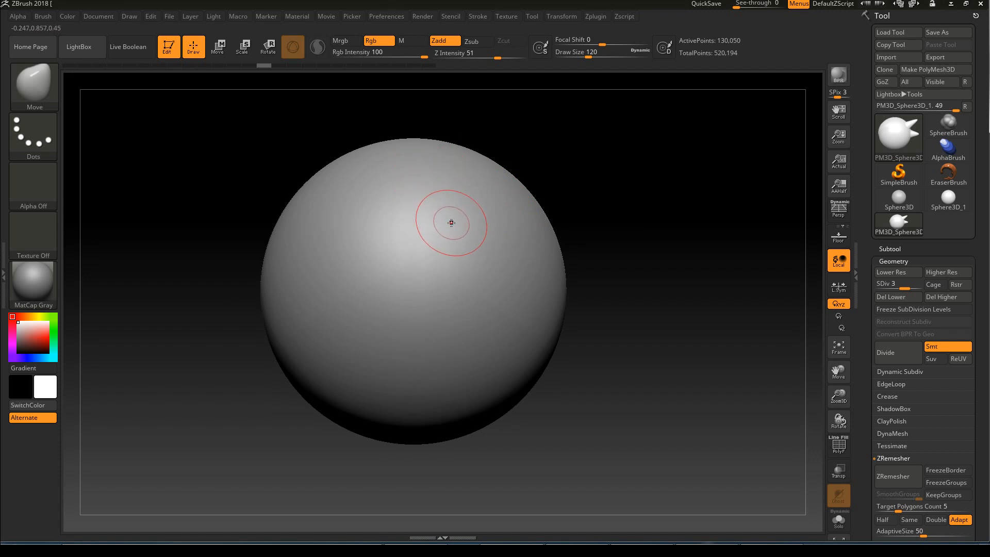
# Choose the DamStandard brush and carve a long diagonal groove across the front of the sphere.
pyautogui.press('b')
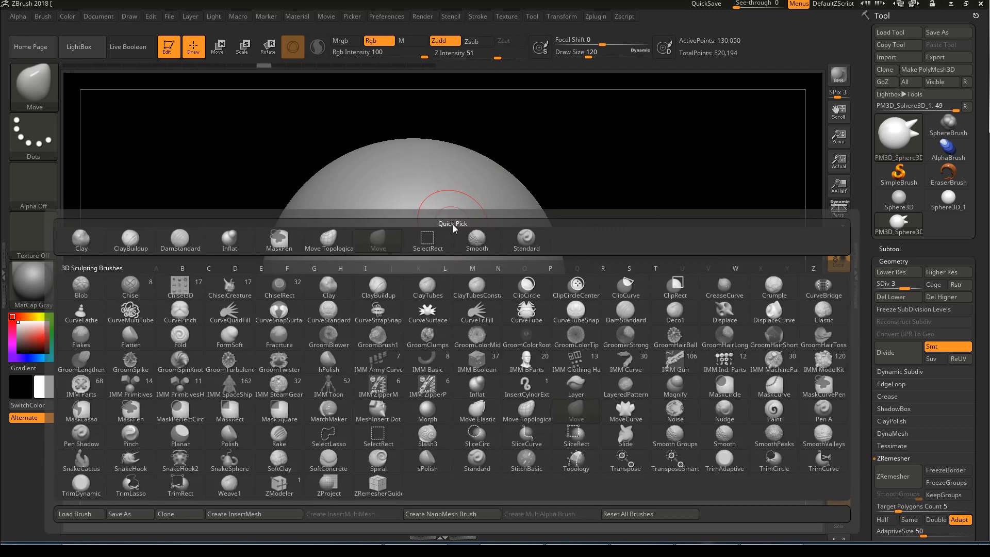
pyautogui.press('d')
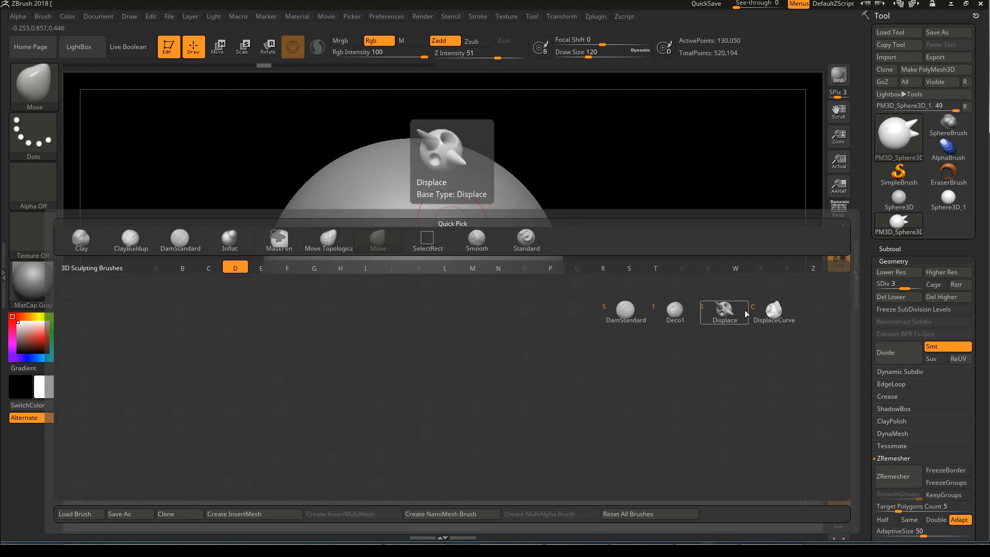
pyautogui.click(626, 311)
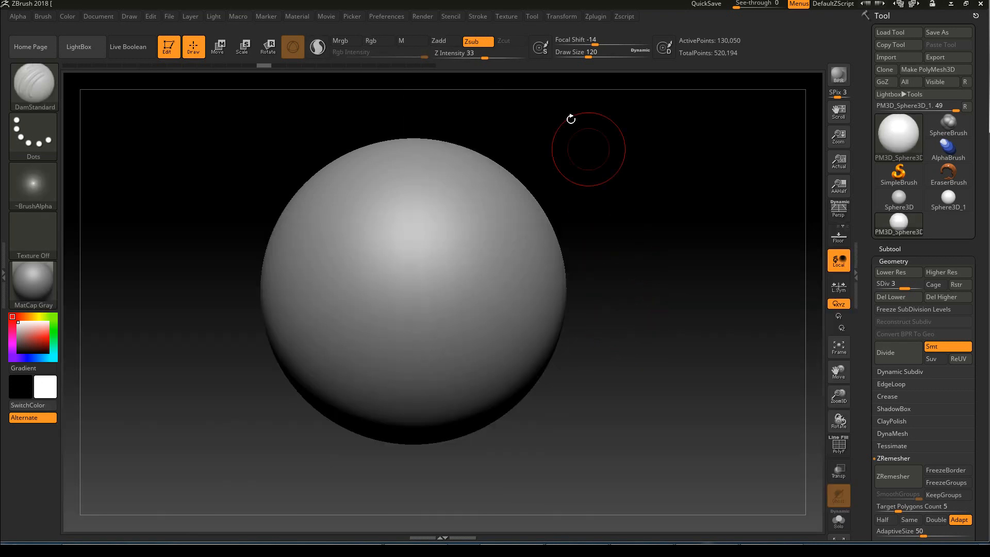
pyautogui.keyDown('ctrl'); pyautogui.moveTo(588, 143); pyautogui.dragTo(512, 175, button='right'); pyautogui.keyUp('ctrl')
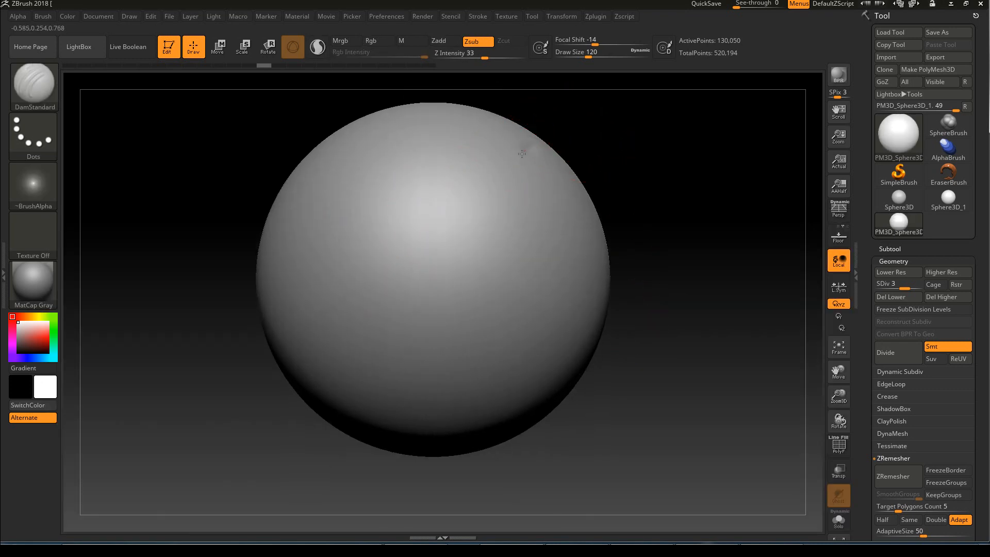
pyautogui.moveTo(459, 206); pyautogui.dragTo(371, 305)
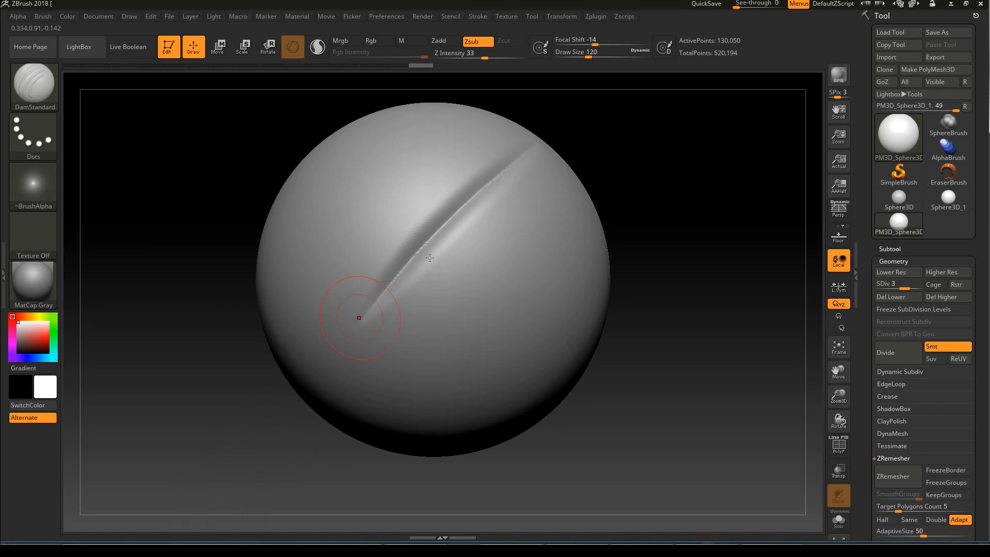
# Carve a set of parallel diagonal grooves beside the first one with the DamStandard brush.
pyautogui.keyDown('alt'); pyautogui.moveTo(639, 157); pyautogui.dragTo(534, 199); pyautogui.keyUp('alt')
pyautogui.moveTo(320, 331); pyautogui.dragTo(478, 217)
pyautogui.moveTo(598, 156); pyautogui.dragTo(562, 176)
pyautogui.moveTo(387, 303); pyautogui.dragTo(508, 228)
pyautogui.hotkey('ctrl', 'z')
pyautogui.moveTo(387, 198); pyautogui.dragTo(302, 260)
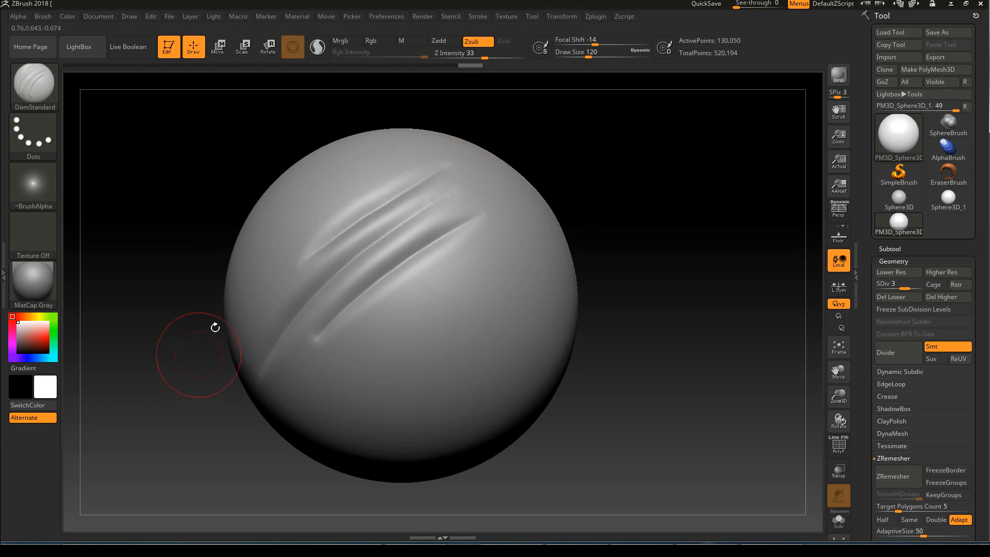
pyautogui.moveTo(579, 153); pyautogui.dragTo(616, 128)
pyautogui.moveTo(336, 379)
pyautogui.mouseDown()
pyautogui.moveTo(357, 344)
pyautogui.moveTo(460, 250)
pyautogui.moveTo(387, 336)
pyautogui.mouseUp()
pyautogui.moveTo(595, 187)
pyautogui.keyDown('alt'); pyautogui.mouseDown()
pyautogui.moveTo(530, 159)
pyautogui.moveTo(547, 157)
pyautogui.moveTo(522, 122)
pyautogui.mouseUp(); pyautogui.keyUp('alt')
pyautogui.moveTo(277, 358); pyautogui.dragTo(480, 215)
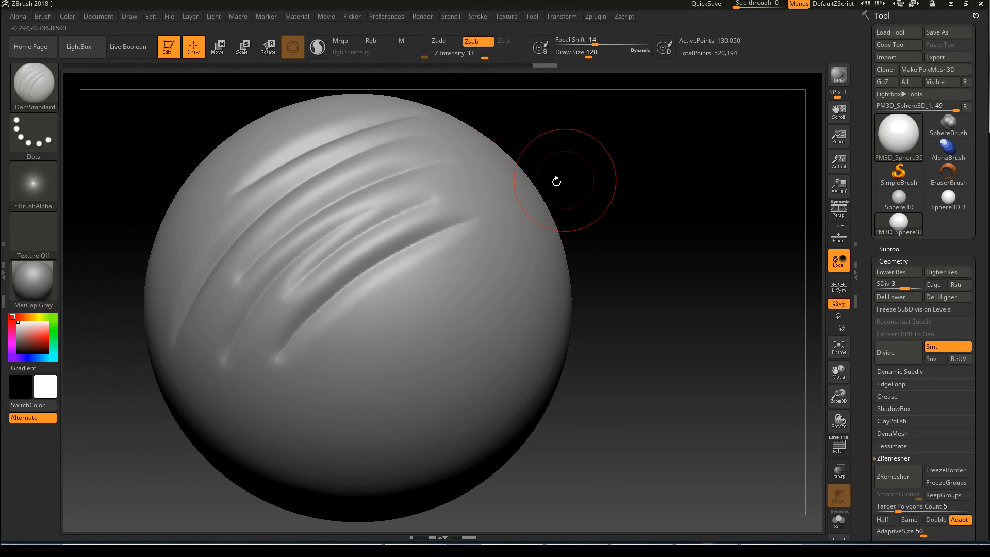
# Extend the band of diagonal grooves with several more parallel cuts toward the lower part of the sphere.
pyautogui.moveTo(608, 163)
pyautogui.mouseDown()
pyautogui.moveTo(607, 140)
pyautogui.moveTo(583, 155)
pyautogui.mouseUp()
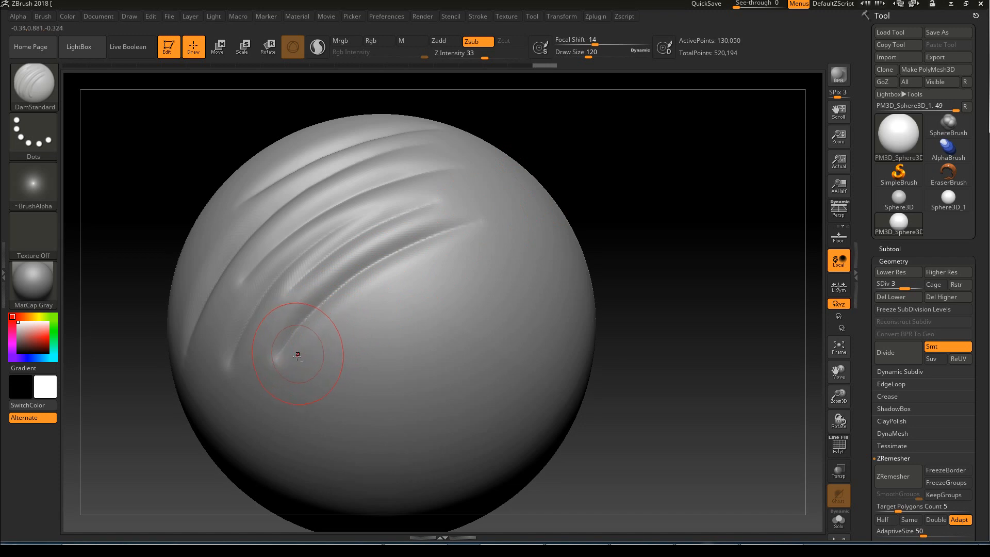
pyautogui.moveTo(323, 328); pyautogui.dragTo(485, 234)
pyautogui.moveTo(623, 155)
pyautogui.mouseDown()
pyautogui.moveTo(525, 225)
pyautogui.moveTo(442, 261)
pyautogui.mouseUp()
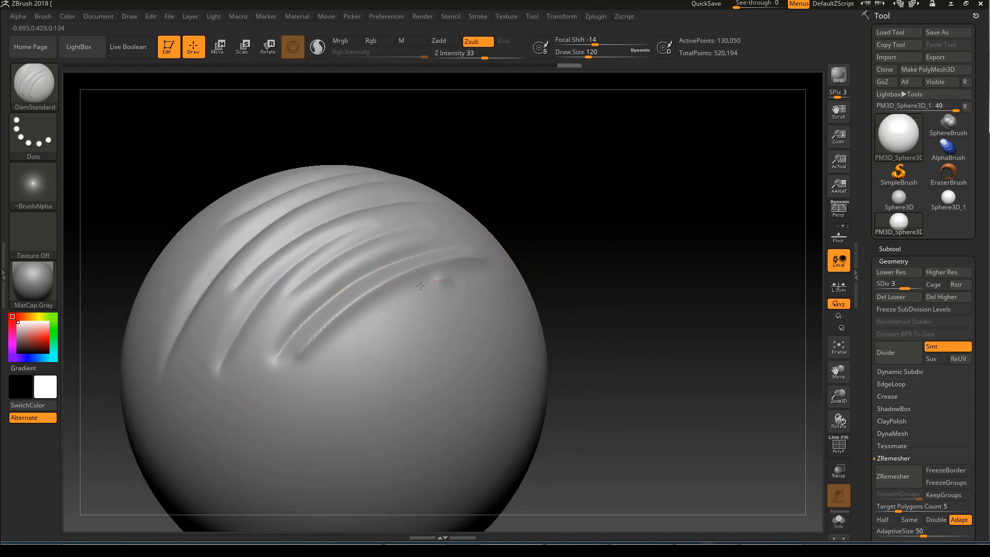
pyautogui.moveTo(287, 398); pyautogui.dragTo(453, 283)
pyautogui.moveTo(569, 221)
pyautogui.mouseDown()
pyautogui.moveTo(601, 223)
pyautogui.moveTo(652, 206)
pyautogui.moveTo(658, 187)
pyautogui.moveTo(608, 251)
pyautogui.moveTo(580, 242)
pyautogui.mouseUp()
pyautogui.moveTo(382, 395)
pyautogui.mouseDown()
pyautogui.moveTo(411, 362)
pyautogui.moveTo(513, 305)
pyautogui.mouseUp()
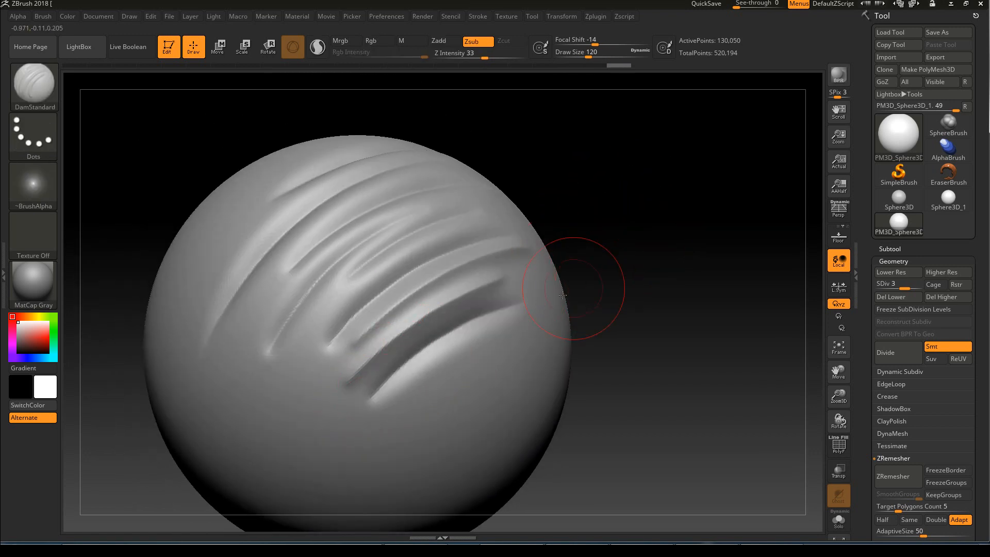
pyautogui.moveTo(618, 278); pyautogui.dragTo(588, 274)
pyautogui.moveTo(395, 393)
pyautogui.mouseDown()
pyautogui.moveTo(480, 341)
pyautogui.moveTo(560, 320)
pyautogui.mouseUp()
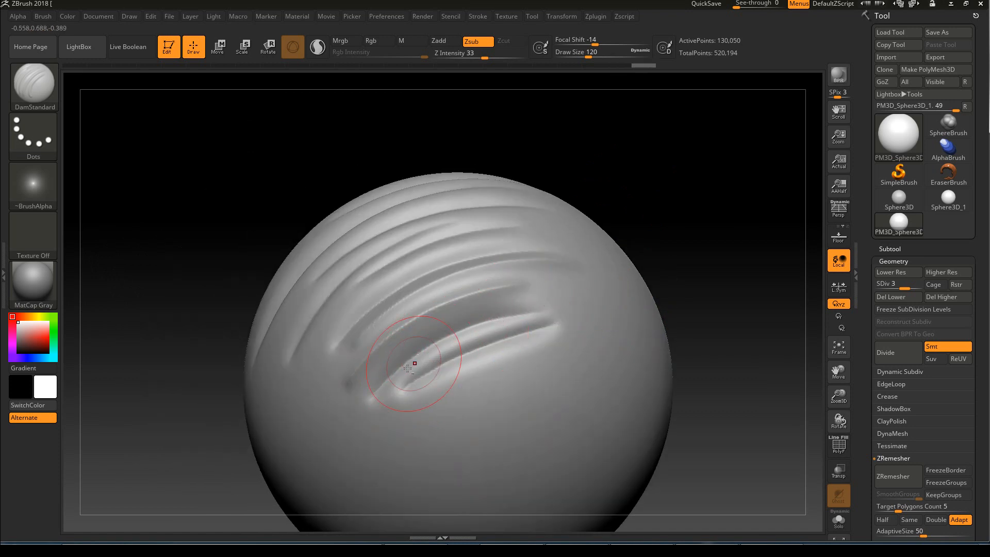
pyautogui.moveTo(454, 345); pyautogui.dragTo(566, 320)
pyautogui.moveTo(696, 215); pyautogui.dragTo(789, 229)
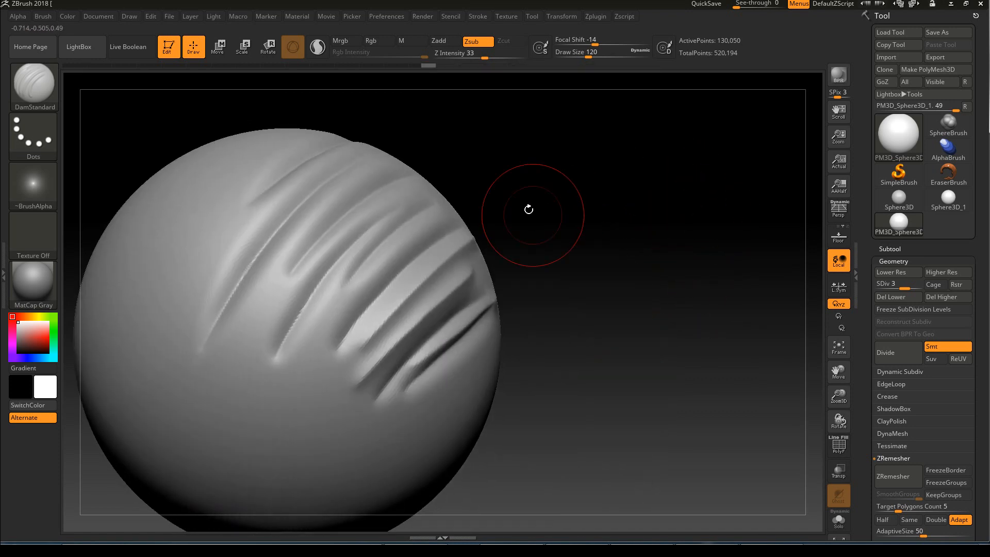
# Soften the carved diagonal grooves with the Smooth brush, mainly around their lower ends.
pyautogui.moveTo(531, 211); pyautogui.dragTo(565, 166)
pyautogui.moveTo(601, 206); pyautogui.dragTo(602, 192)
pyautogui.moveTo(483, 336)
pyautogui.keyDown('shift'); pyautogui.mouseDown()
pyautogui.moveTo(503, 315)
pyautogui.moveTo(318, 428)
pyautogui.mouseUp(); pyautogui.keyUp('shift')
pyautogui.moveTo(341, 364)
pyautogui.keyDown('shift'); pyautogui.mouseDown()
pyautogui.moveTo(501, 213)
pyautogui.moveTo(361, 304)
pyautogui.moveTo(286, 304)
pyautogui.mouseUp(); pyautogui.keyUp('shift')
pyautogui.keyDown('shift'); pyautogui.moveTo(286, 304); pyautogui.dragTo(412, 169); pyautogui.keyUp('shift')
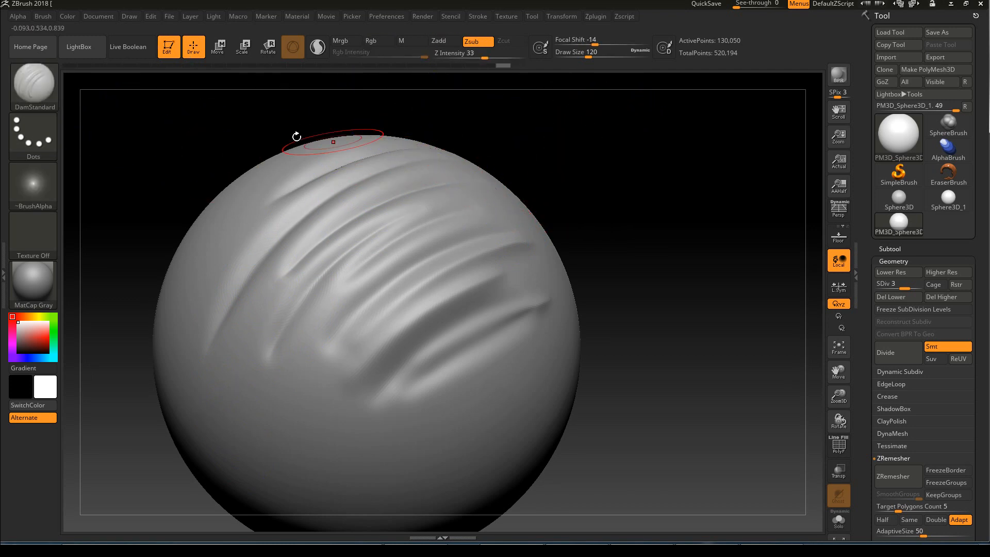
pyautogui.press('shift')
pyautogui.press('shift')
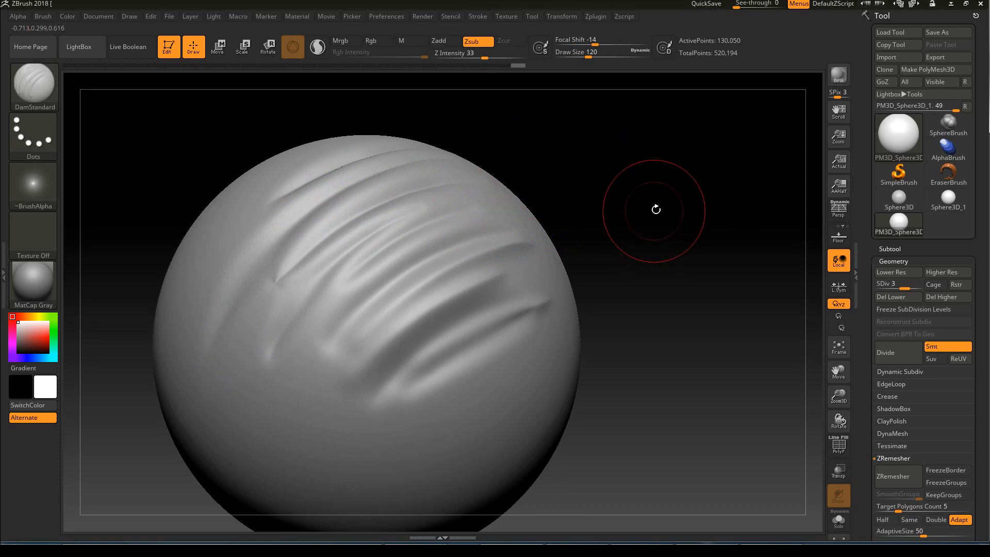
pyautogui.moveTo(654, 208); pyautogui.dragTo(608, 231)
pyautogui.press('shift')
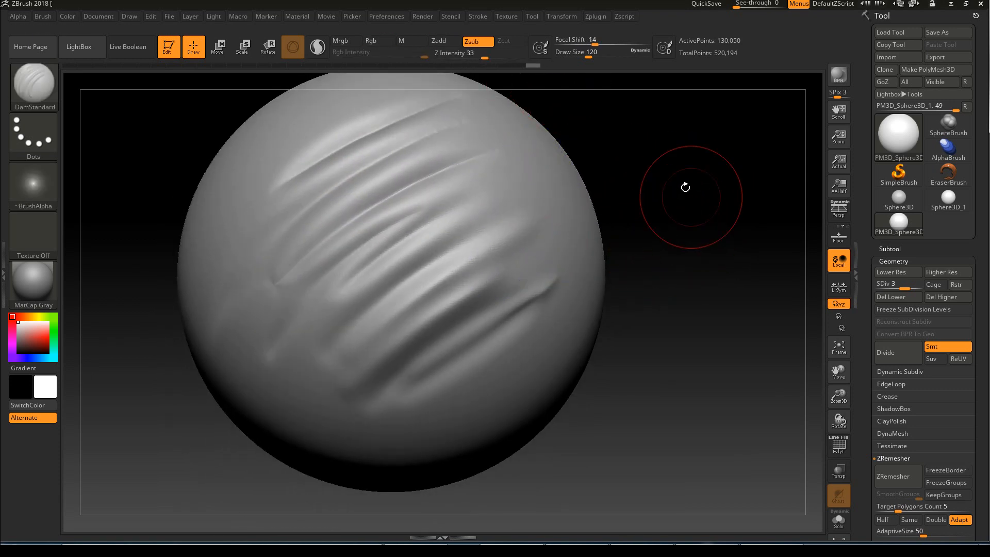
# Try a diagonal groove beside the smoothed band at subdivision level 3 and again at level 4, undoing both strokes.
pyautogui.moveTo(435, 209); pyautogui.dragTo(608, 128)
pyautogui.moveTo(667, 160); pyautogui.dragTo(618, 180)
pyautogui.hotkey('ctrl', 'z')
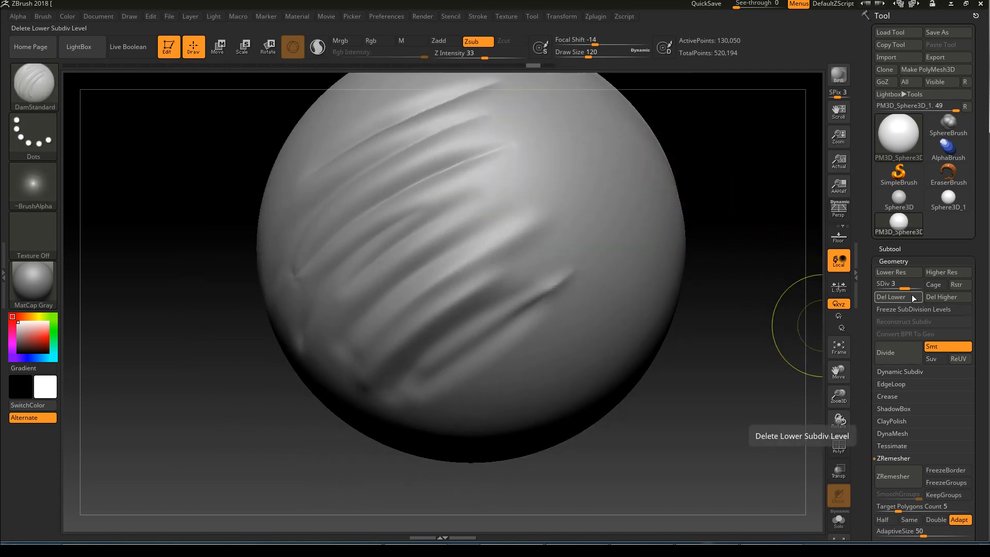
pyautogui.moveTo(905, 287); pyautogui.dragTo(920, 287)
pyautogui.moveTo(435, 223)
pyautogui.mouseDown()
pyautogui.moveTo(530, 165)
pyautogui.moveTo(608, 147)
pyautogui.mouseUp()
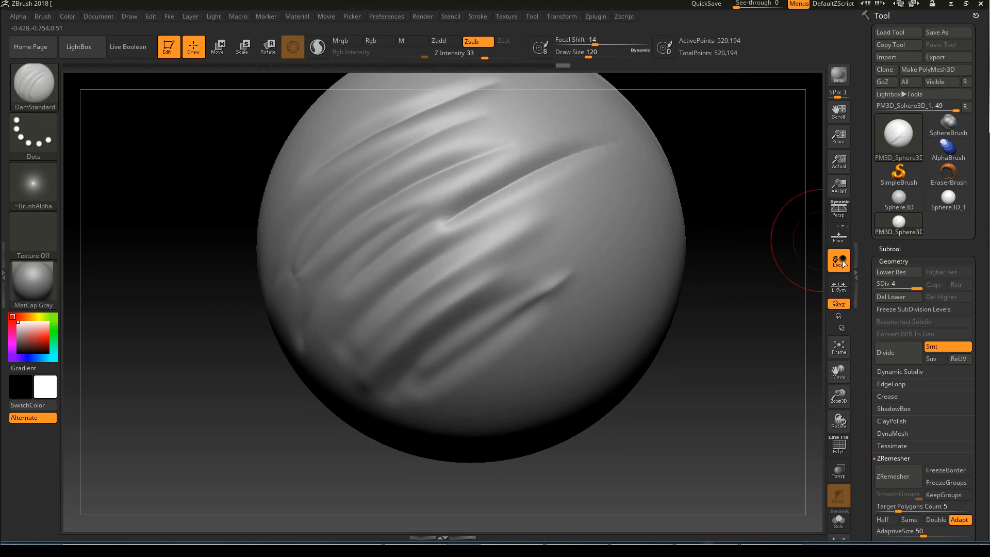
pyautogui.hotkey('ctrl', 'z')
# Carve a diagonal groove at subdivision level 1 and a second one beside it at subdivision level 4.
pyautogui.moveTo(918, 287); pyautogui.dragTo(879, 285)
pyautogui.moveTo(724, 225)
pyautogui.mouseDown()
pyautogui.moveTo(551, 150)
pyautogui.moveTo(454, 242)
pyautogui.moveTo(402, 314)
pyautogui.mouseUp()
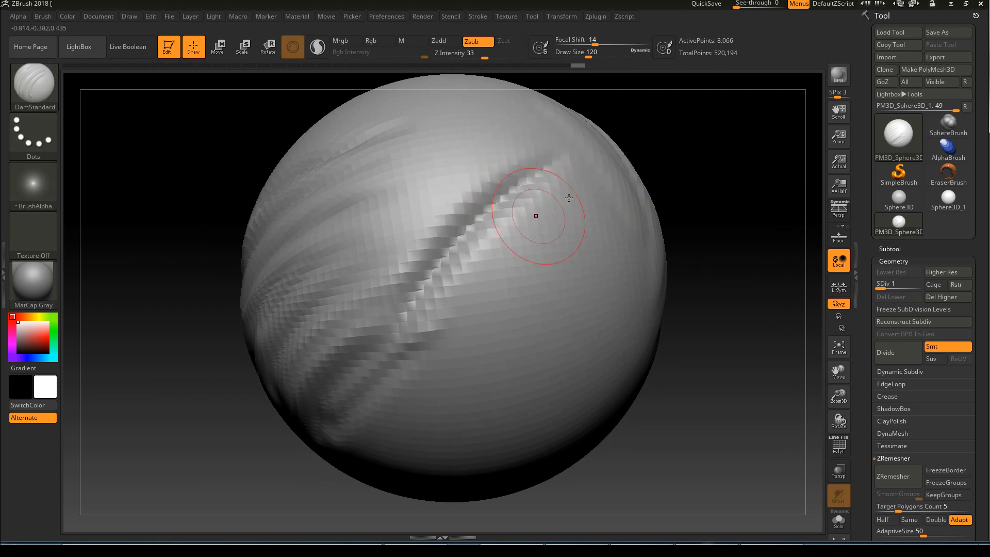
pyautogui.moveTo(703, 149); pyautogui.dragTo(670, 173)
pyautogui.moveTo(880, 288); pyautogui.dragTo(917, 290)
pyautogui.moveTo(589, 201); pyautogui.dragTo(425, 358)
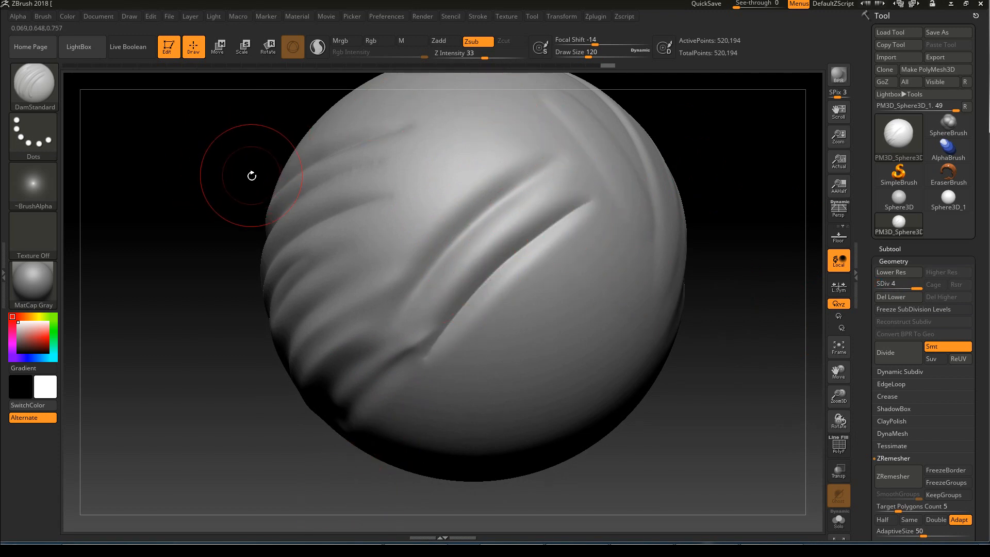
# Raise several vertical ridges on the ungrooved side of the sphere with the Standard brush.
pyautogui.moveTo(162, 255); pyautogui.dragTo(278, 227)
pyautogui.keyDown('alt'); pyautogui.moveTo(346, 186); pyautogui.dragTo(273, 219); pyautogui.keyUp('alt')
pyautogui.moveTo(659, 161)
pyautogui.mouseDown()
pyautogui.moveTo(701, 177)
pyautogui.moveTo(729, 170)
pyautogui.moveTo(645, 146)
pyautogui.moveTo(397, 210)
pyautogui.moveTo(397, 230)
pyautogui.mouseUp()
pyautogui.press('b')
pyautogui.press('s')
pyautogui.press('t')
pyautogui.press('s')
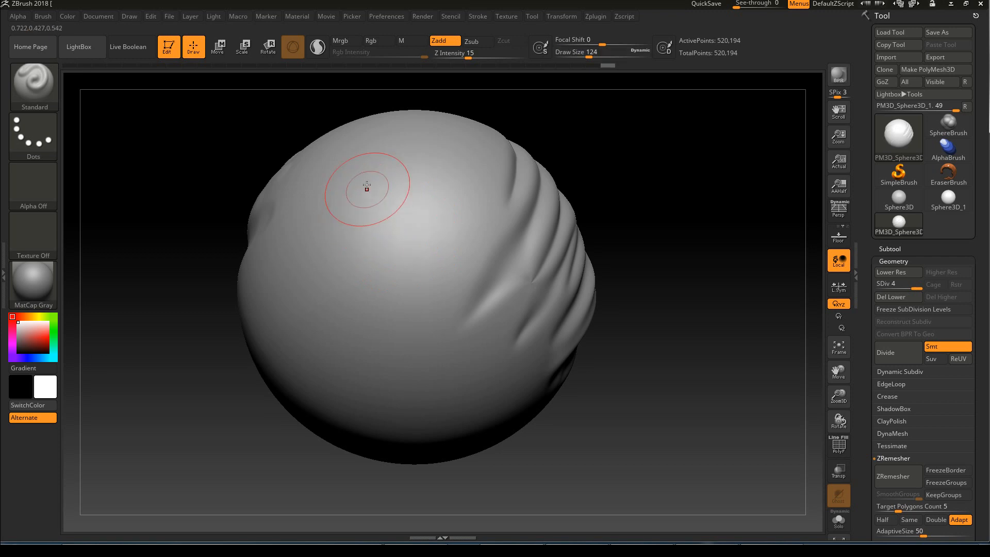
pyautogui.moveTo(363, 145); pyautogui.dragTo(386, 376)
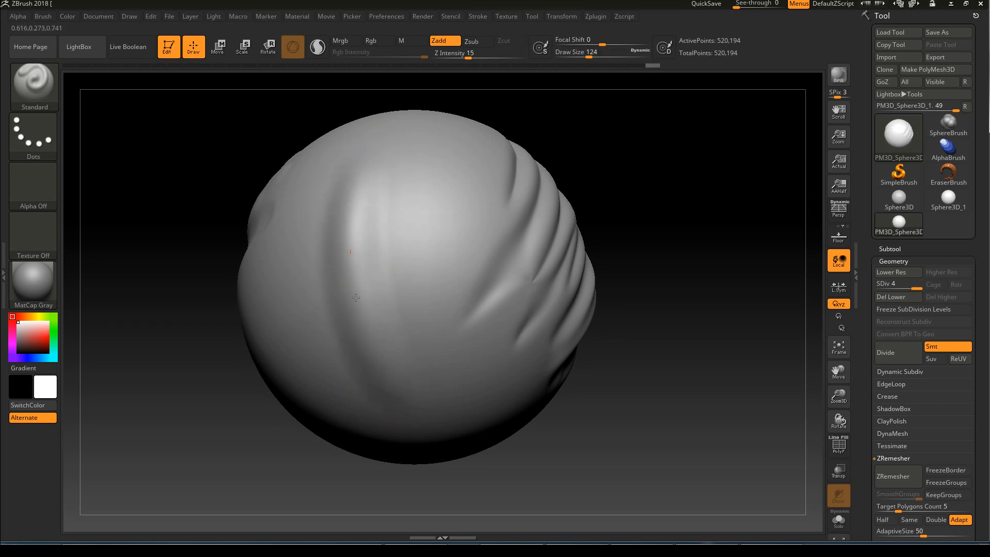
pyautogui.moveTo(435, 138); pyautogui.dragTo(463, 397)
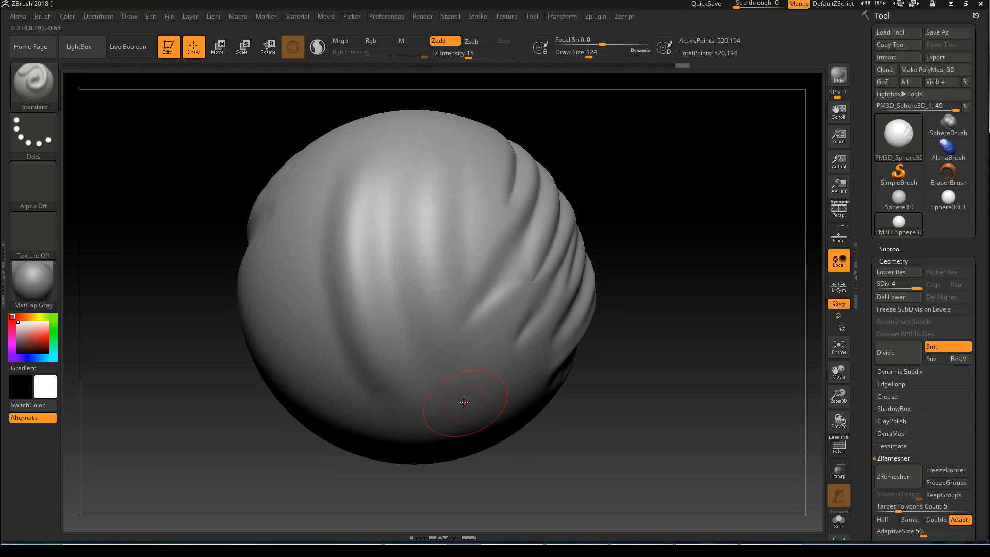
pyautogui.moveTo(429, 195); pyautogui.dragTo(427, 191)
# Lower the sphere's subdivision level to 3.
pyautogui.moveTo(590, 187)
pyautogui.mouseDown()
pyautogui.moveTo(612, 174)
pyautogui.moveTo(600, 180)
pyautogui.mouseUp()
pyautogui.moveTo(909, 290); pyautogui.dragTo(904, 290)
pyautogui.moveTo(558, 200); pyautogui.dragTo(592, 184)
# Show the polygon wireframe to examine the mesh density at this subdivision level, and hide it again.
pyautogui.press('shift')
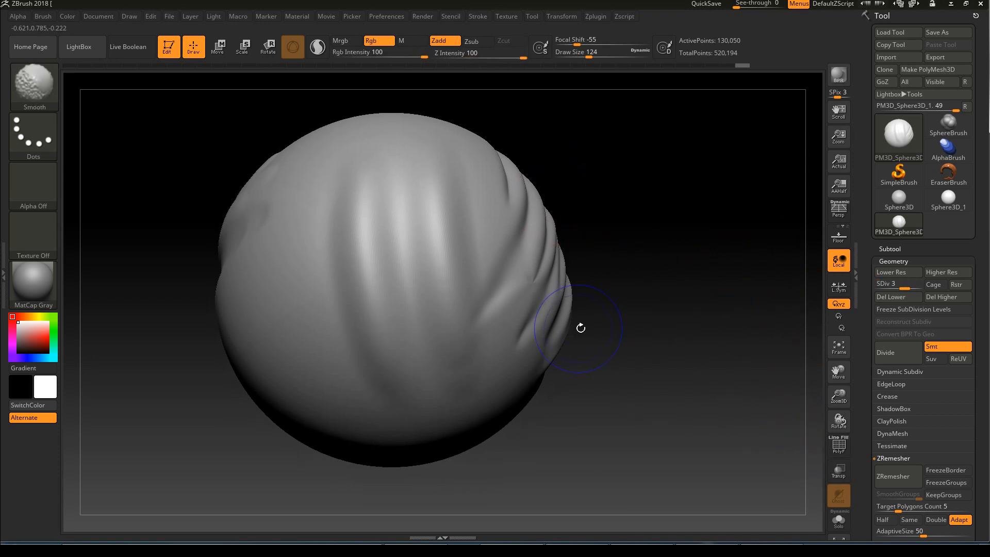
pyautogui.hotkey('shift', 'f')
pyautogui.hotkey('shift', 'f')
pyautogui.hotkey('shift', 'f')
pyautogui.hotkey('shift', 'f')
pyautogui.hotkey('shift', 'f')
pyautogui.hotkey('shift', 'f')
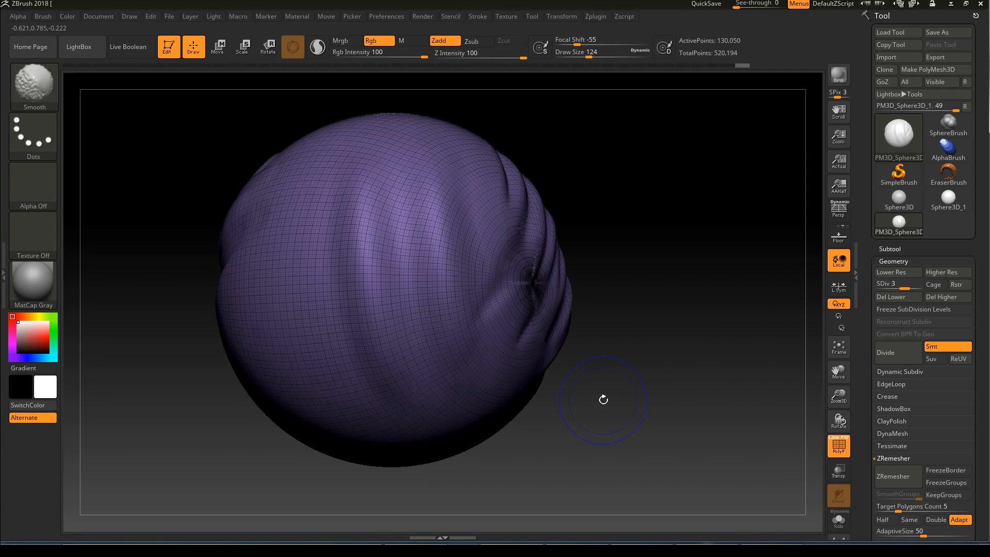
pyautogui.moveTo(643, 233)
pyautogui.keyDown('alt'); pyautogui.mouseDown()
pyautogui.moveTo(653, 245)
pyautogui.moveTo(651, 237)
pyautogui.mouseUp(); pyautogui.keyUp('alt')
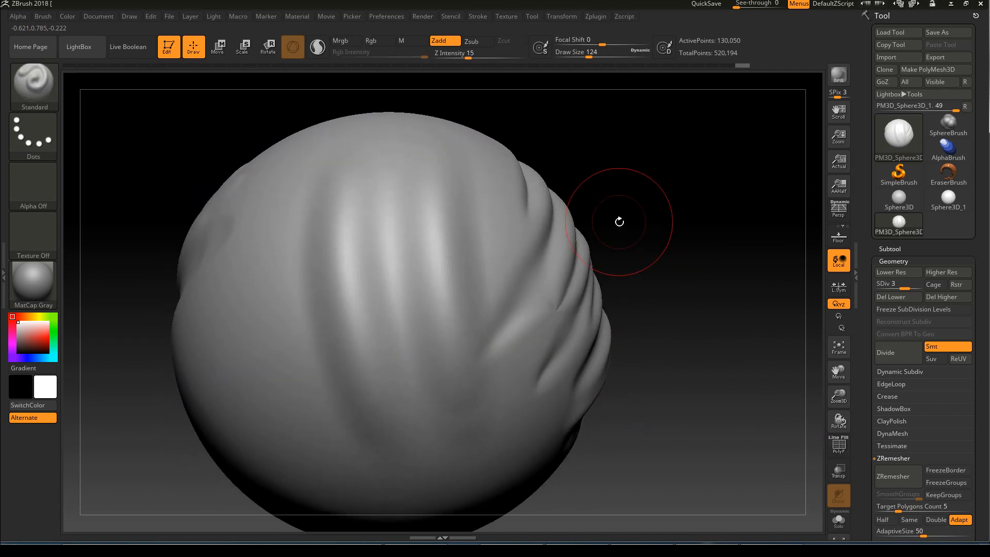
# Choose the Pinch brush and sharpen the outer vertical ridge farthest from the grooves into a crisp crease.
pyautogui.press('b')
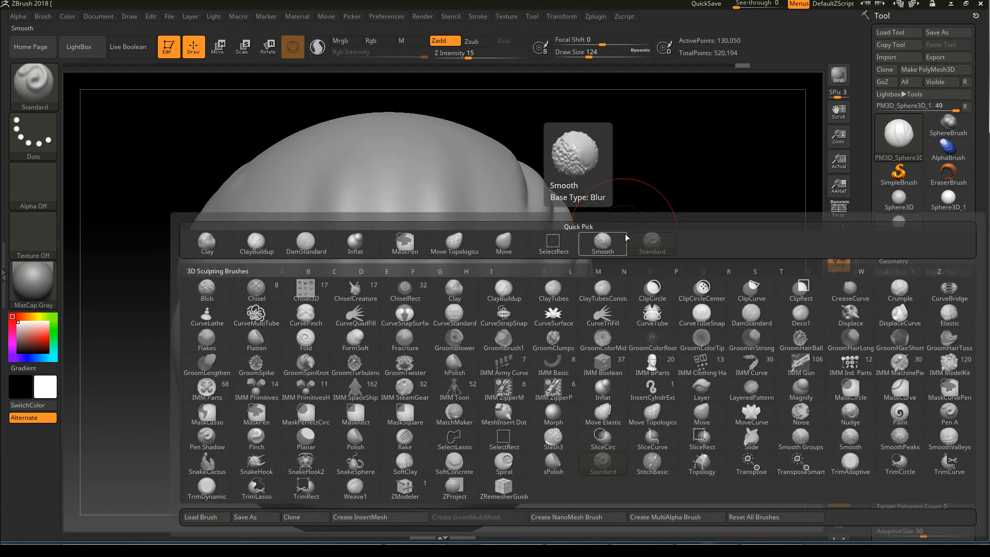
pyautogui.press('p')
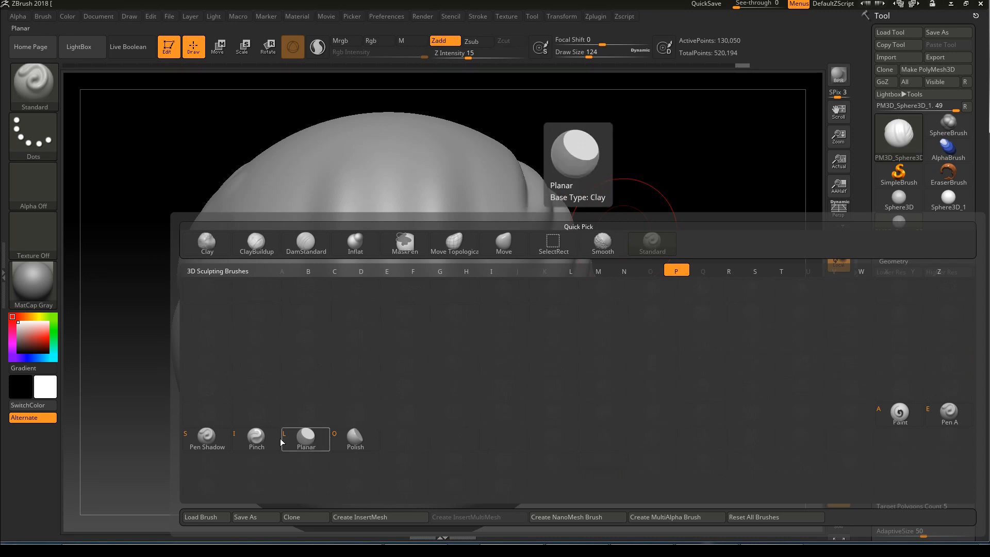
pyautogui.click(257, 439)
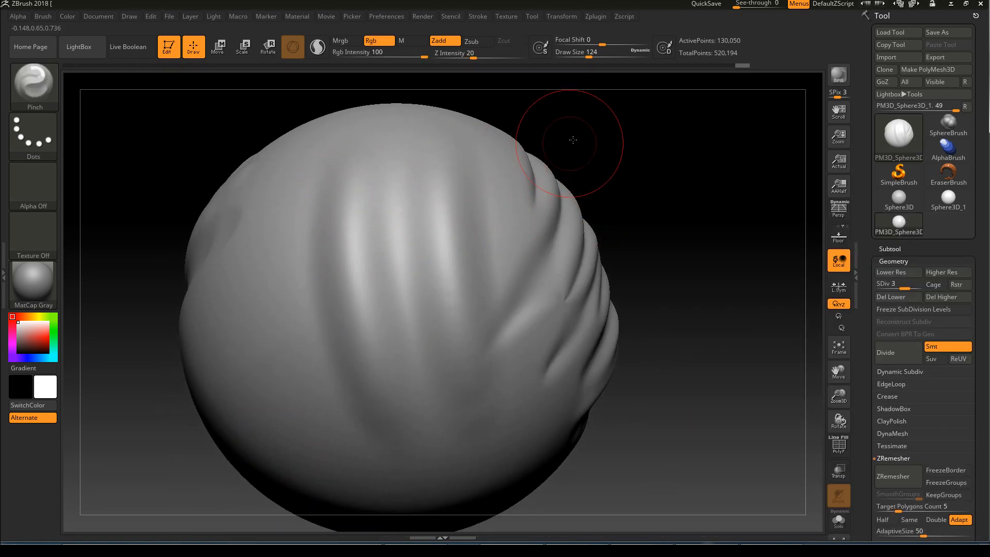
pyautogui.moveTo(570, 144); pyautogui.dragTo(379, 190)
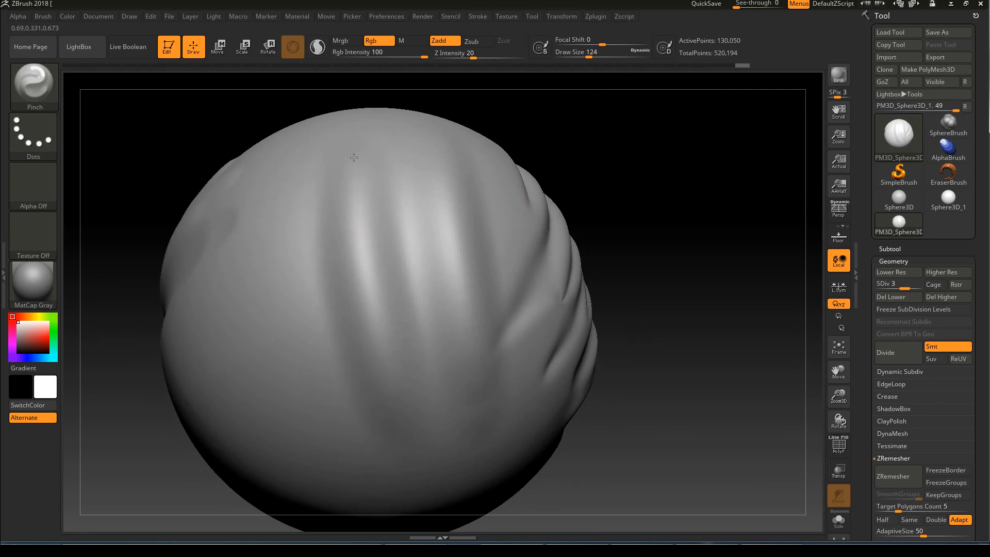
pyautogui.moveTo(354, 225); pyautogui.dragTo(360, 281)
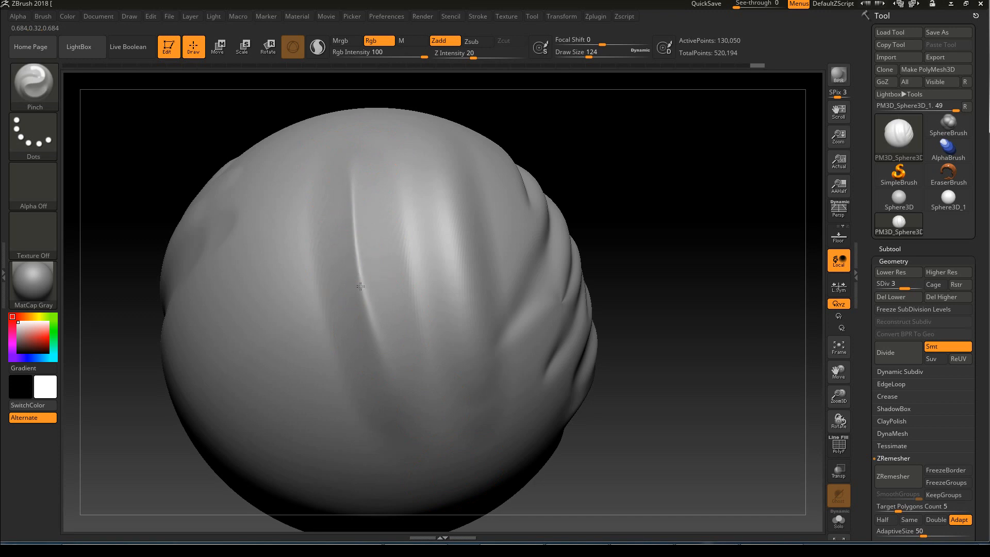
pyautogui.hotkey('ctrl', 'z')
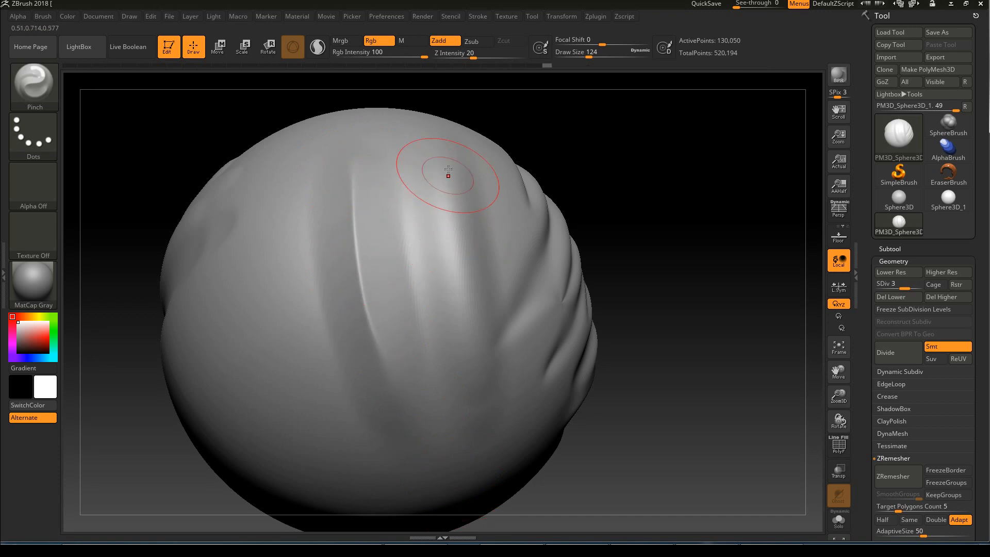
# Sharpen the vertical ridge nearest the diagonal grooves with the Pinch brush.
pyautogui.moveTo(608, 205); pyautogui.dragTo(453, 188)
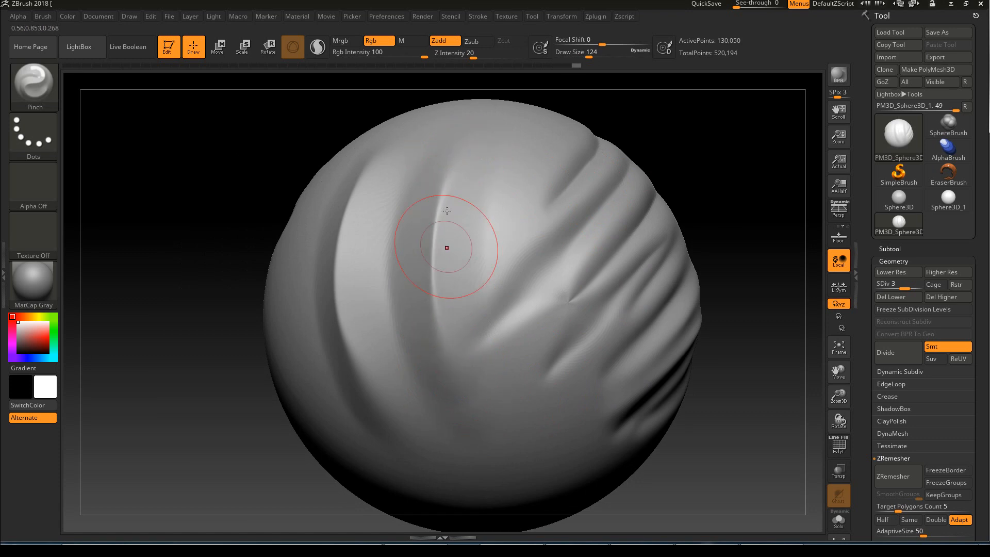
pyautogui.moveTo(638, 176); pyautogui.dragTo(481, 193)
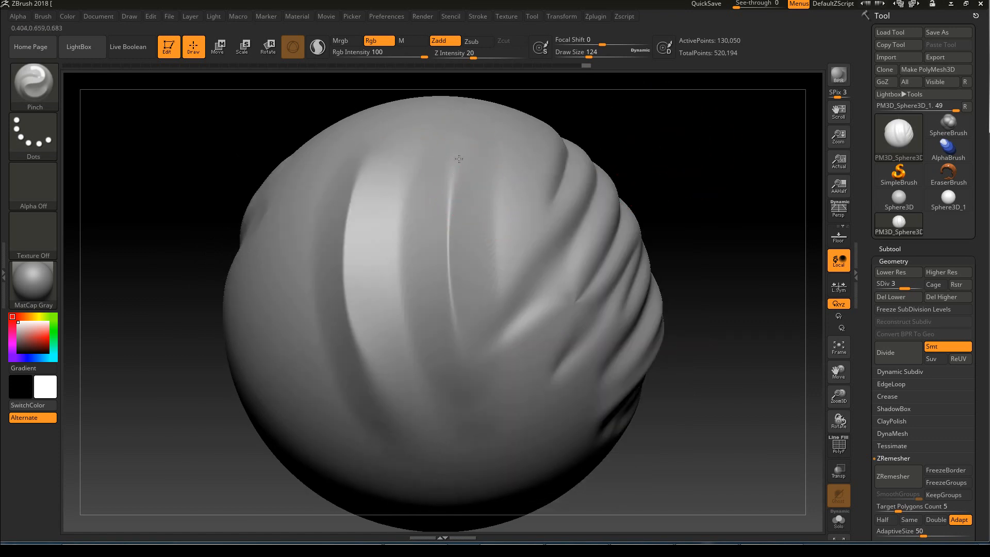
pyautogui.moveTo(646, 153)
pyautogui.mouseDown()
pyautogui.moveTo(682, 150)
pyautogui.moveTo(652, 168)
pyautogui.mouseUp()
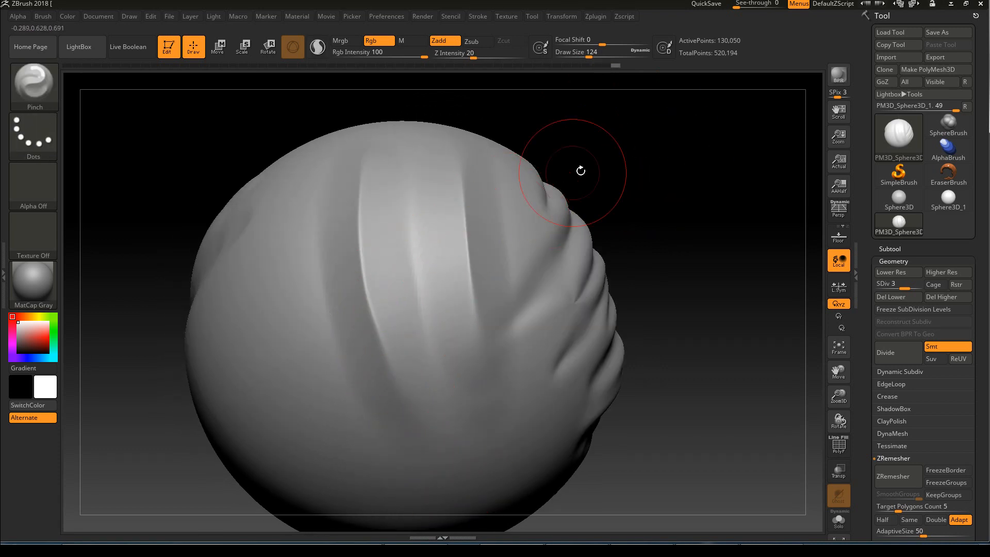
# Show the polygon wireframe to examine how the edges gather along the pinched ridges, and hide it again.
pyautogui.moveTo(561, 176); pyautogui.dragTo(470, 185)
pyautogui.moveTo(577, 173); pyautogui.dragTo(623, 193)
pyautogui.press('shift')
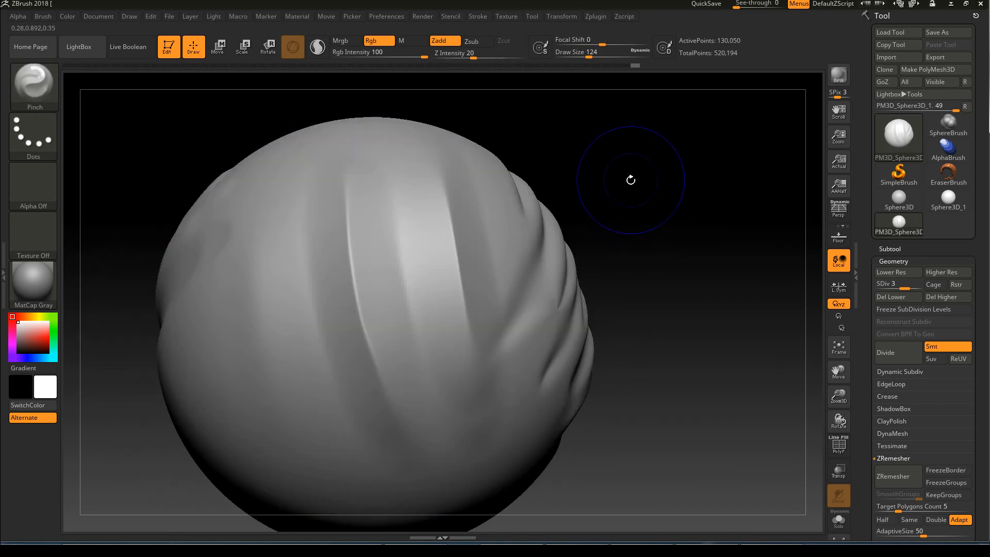
pyautogui.hotkey('shift', 'f')
pyautogui.moveTo(631, 179)
pyautogui.keyDown('alt'); pyautogui.mouseDown()
pyautogui.moveTo(643, 177)
pyautogui.moveTo(634, 175)
pyautogui.mouseUp(); pyautogui.keyUp('alt')
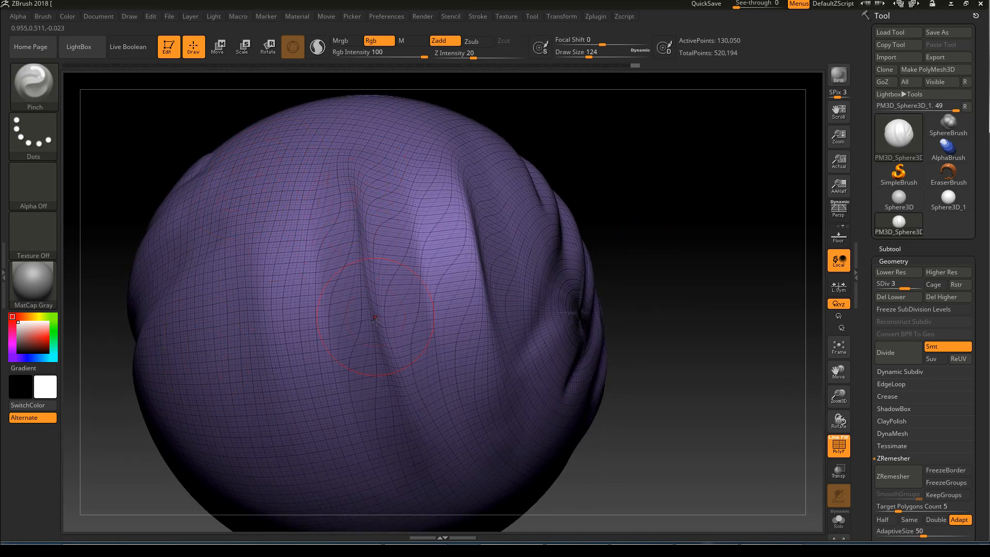
pyautogui.keyDown('alt'); pyautogui.moveTo(633, 184); pyautogui.dragTo(639, 232); pyautogui.keyUp('alt')
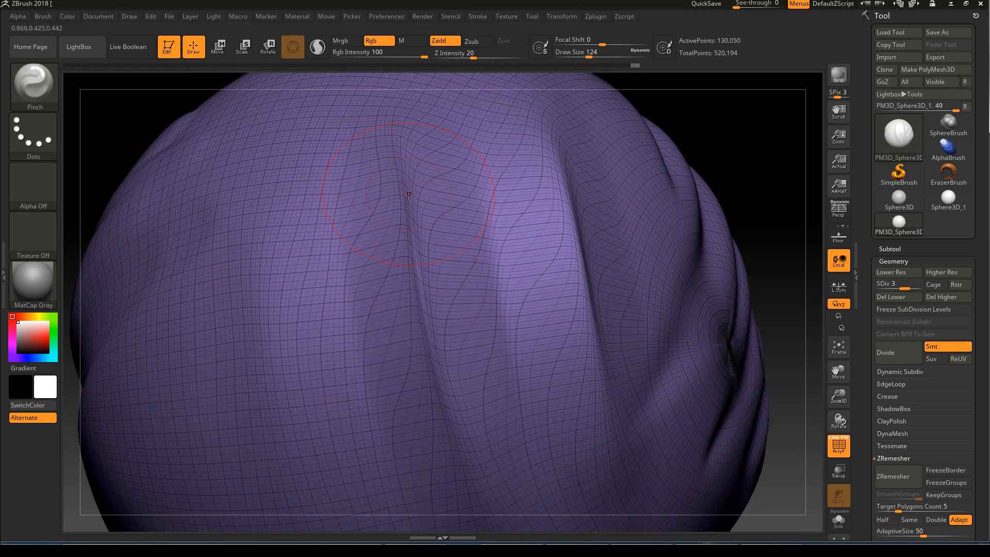
pyautogui.keyDown('alt'); pyautogui.moveTo(712, 122); pyautogui.dragTo(707, 116); pyautogui.keyUp('alt')
pyautogui.hotkey('shift', 'f')
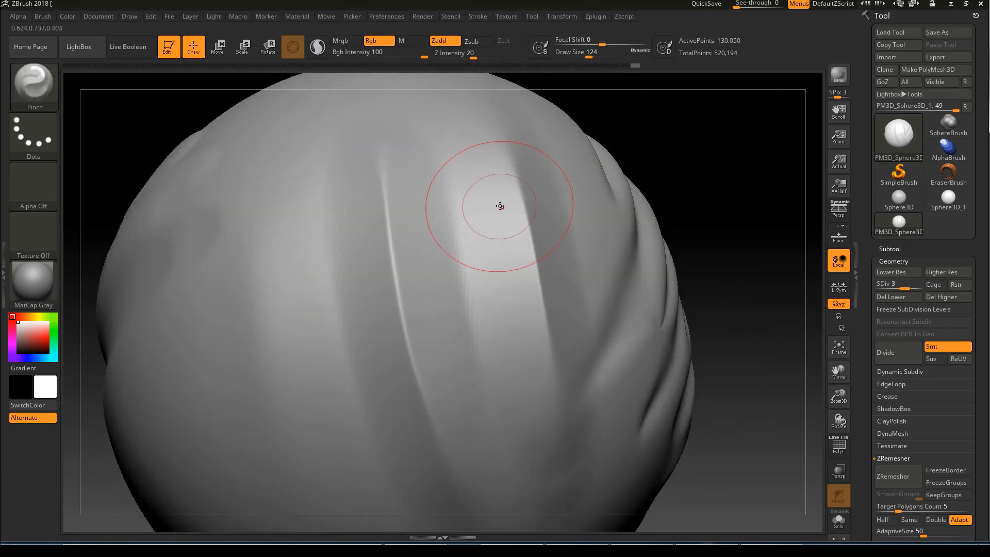
# Sculpt a diagonal stroke across the vertical ridges with the Standard brush at draw size 41, and smooth it.
pyautogui.press('s')
pyautogui.moveTo(493, 236); pyautogui.dragTo(493, 237)
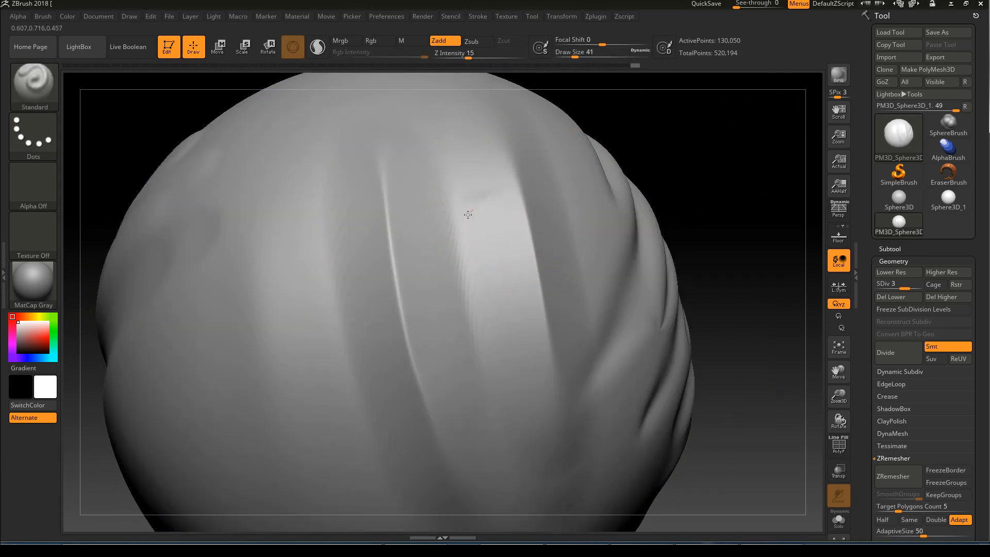
pyautogui.moveTo(341, 294)
pyautogui.mouseDown()
pyautogui.moveTo(545, 170)
pyautogui.moveTo(263, 361)
pyautogui.moveTo(392, 268)
pyautogui.moveTo(587, 154)
pyautogui.mouseUp()
pyautogui.moveTo(587, 155)
pyautogui.mouseDown()
pyautogui.moveTo(466, 212)
pyautogui.moveTo(273, 347)
pyautogui.mouseUp()
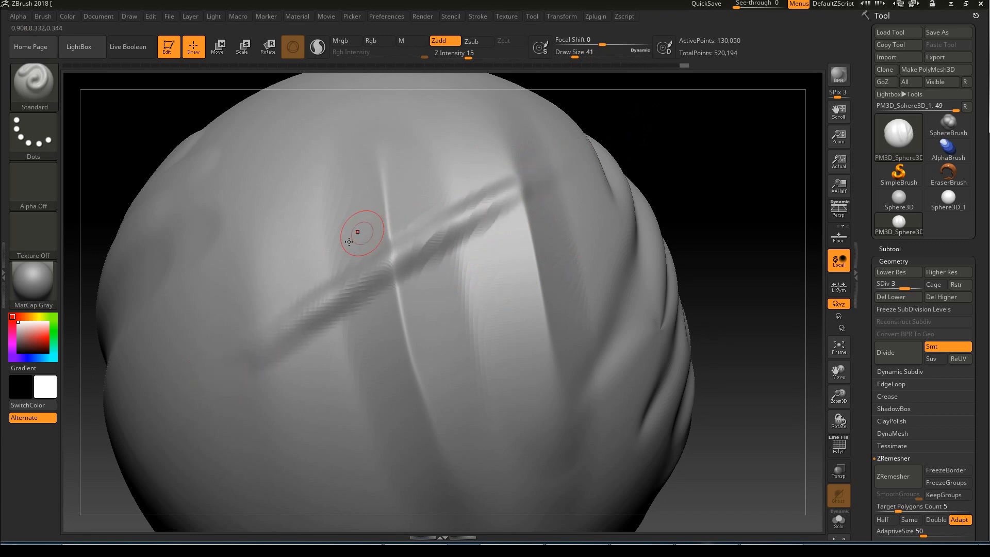
pyautogui.press('shift')
pyautogui.keyDown('shift'); pyautogui.moveTo(422, 277); pyautogui.dragTo(522, 190); pyautogui.keyUp('shift')
# Undo the recent sculpting history back to subdivision level 4 and bring the diagonal grooves into view.
pyautogui.hotkey('ctrl', 'z')
pyautogui.hotkey('ctrl', 'z')
pyautogui.hotkey('ctrl', 'z')
pyautogui.hotkey('ctrl', 'z')
pyautogui.hotkey('ctrl', 'z')
pyautogui.hotkey('ctrl', 'z')
pyautogui.hotkey('ctrl', 'z')
pyautogui.hotkey('ctrl', 'z')
pyautogui.hotkey('ctrl', 'z')
pyautogui.hotkey('ctrl', 'z')
pyautogui.hotkey('ctrl', 'z')
pyautogui.hotkey('ctrl', 'z')
pyautogui.hotkey('ctrl', 'z')
pyautogui.hotkey('ctrl', 'z')
pyautogui.moveTo(738, 175)
pyautogui.mouseDown()
pyautogui.moveTo(718, 188)
pyautogui.moveTo(697, 91)
pyautogui.moveTo(768, 142)
pyautogui.moveTo(704, 137)
pyautogui.moveTo(639, 115)
pyautogui.moveTo(676, 159)
pyautogui.moveTo(667, 149)
pyautogui.moveTo(697, 160)
pyautogui.moveTo(664, 154)
pyautogui.mouseUp()
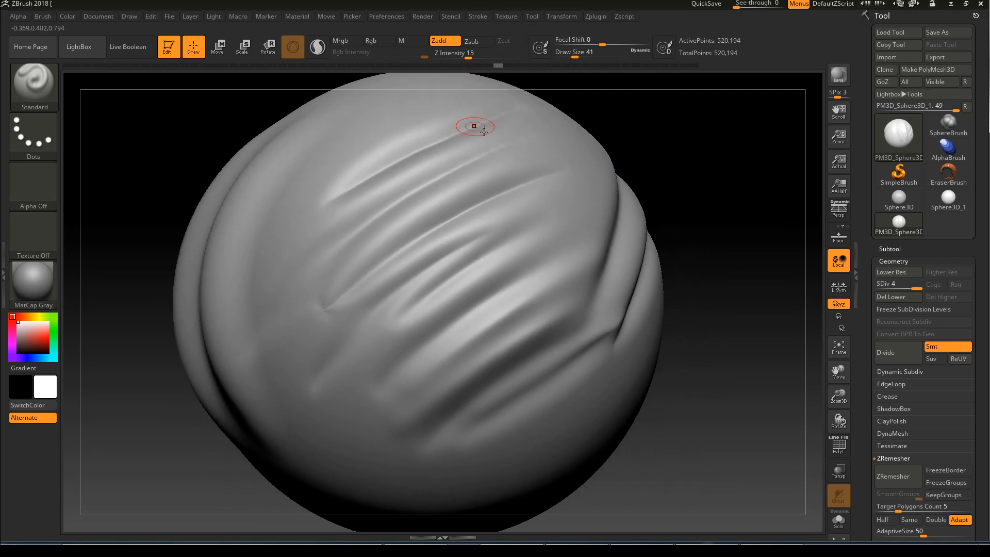
# Choose the Flatten brush and set its draw size to 104.
pyautogui.press('b')
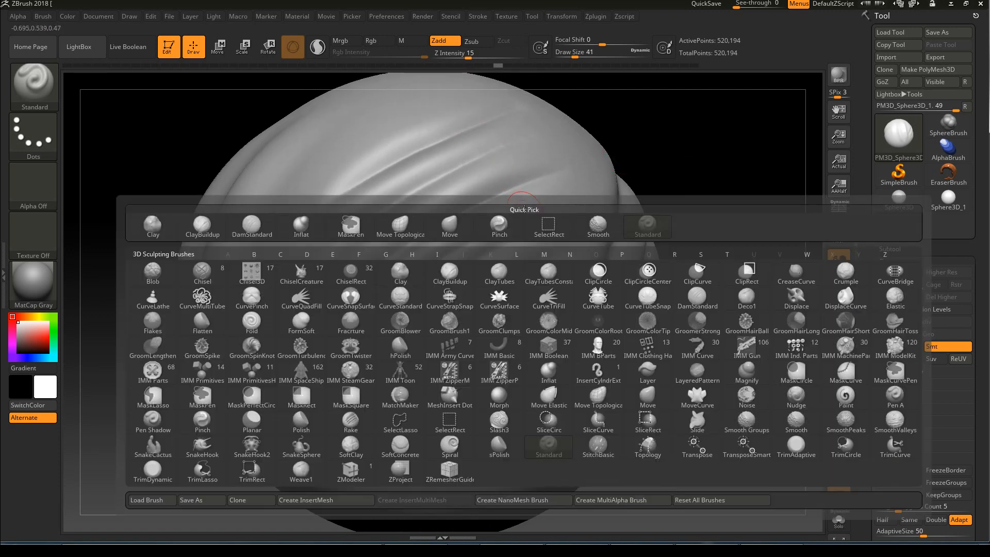
pyautogui.press('f')
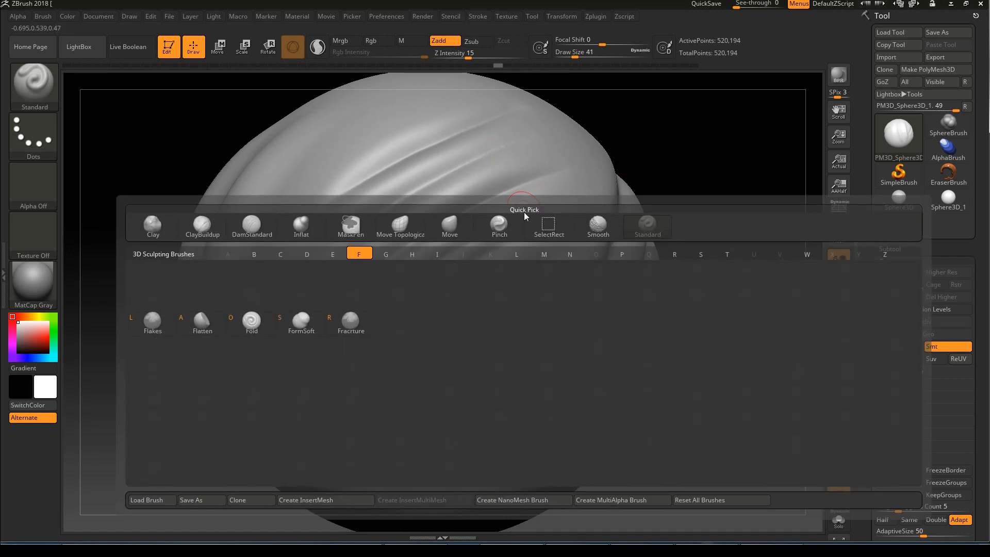
pyautogui.moveTo(208, 329)
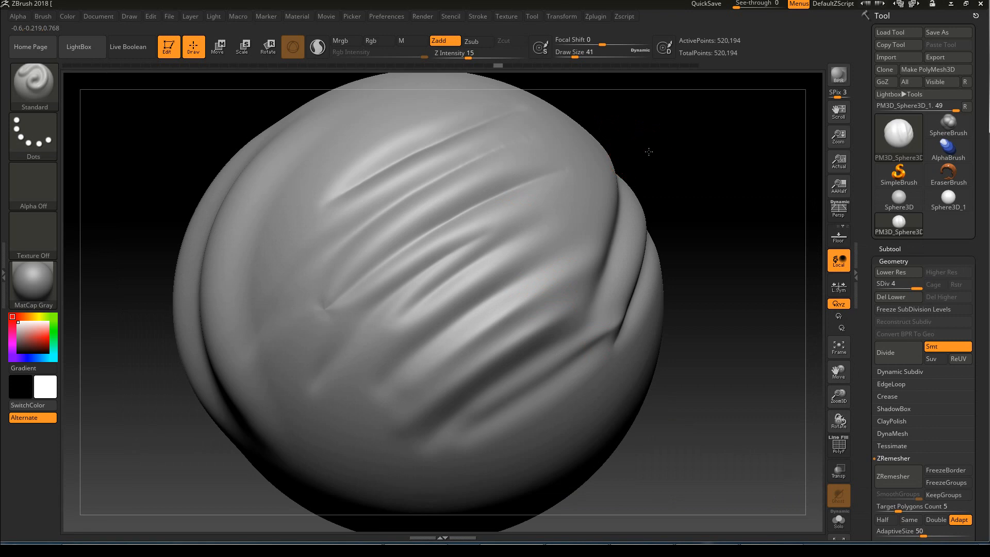
pyautogui.keyDown('ctrl'); pyautogui.moveTo(604, 158); pyautogui.dragTo(558, 173, button='right'); pyautogui.keyUp('ctrl')
pyautogui.press('s')
pyautogui.moveTo(436, 270); pyautogui.dragTo(442, 268)
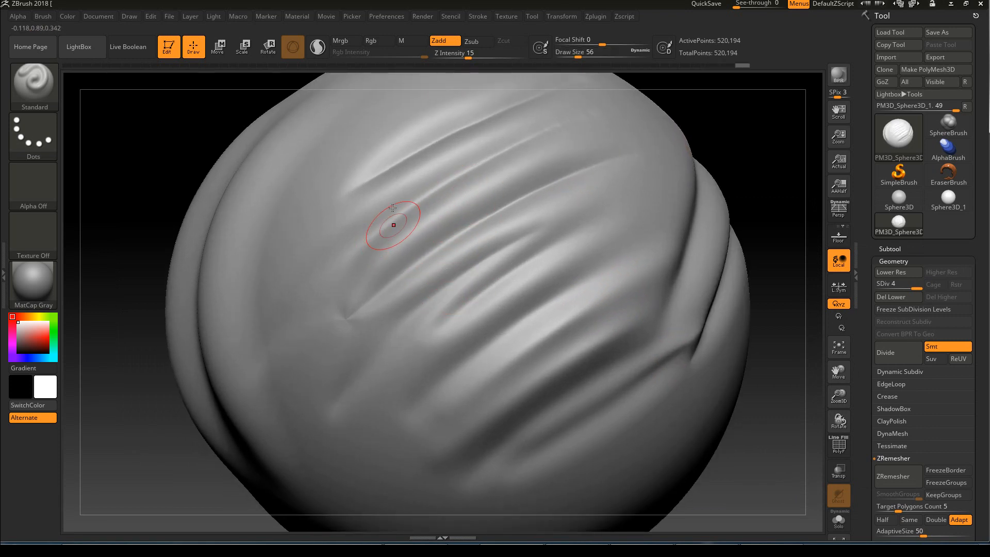
pyautogui.press('b')
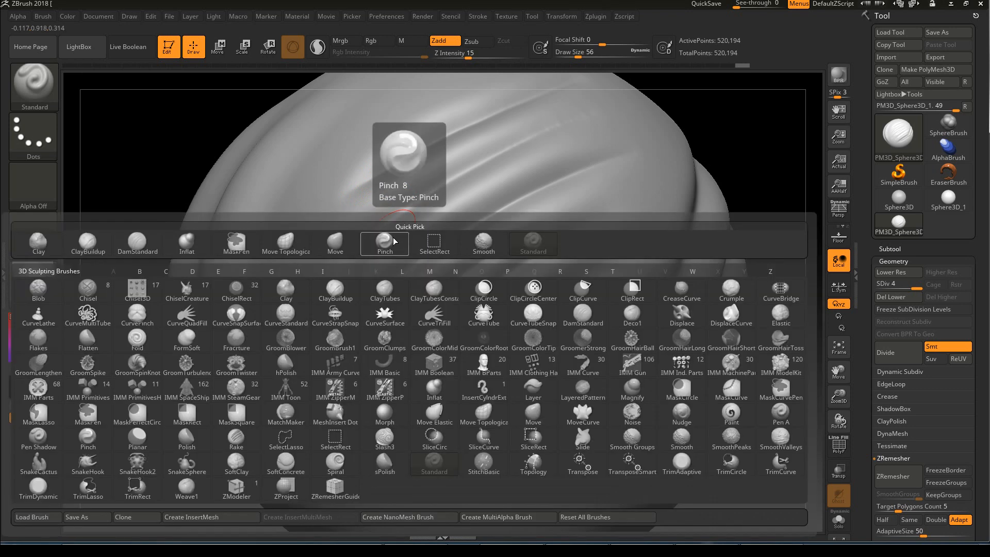
pyautogui.press('f')
pyautogui.click(97, 345)
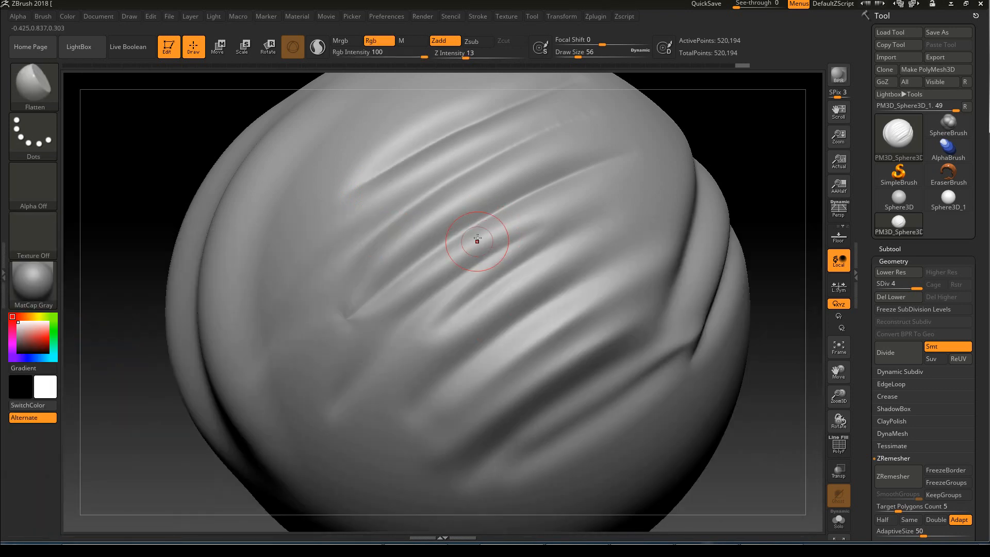
pyautogui.press('s')
pyautogui.moveTo(469, 251); pyautogui.dragTo(479, 252)
# Flatten the raised ridges between the upper diagonal grooves with strokes running along them.
pyautogui.moveTo(455, 199); pyautogui.dragTo(389, 254)
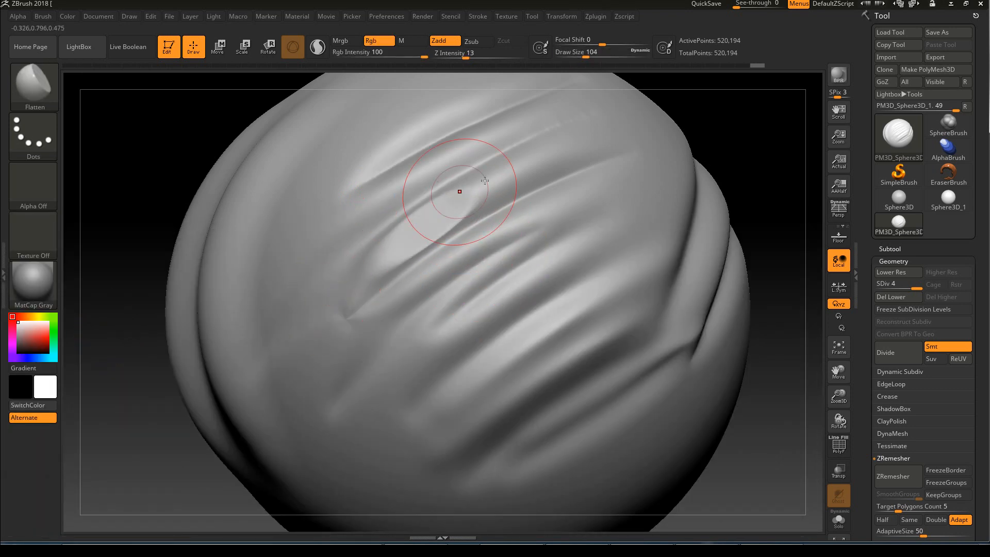
pyautogui.moveTo(530, 163); pyautogui.dragTo(397, 245)
pyautogui.moveTo(579, 215); pyautogui.dragTo(333, 358)
pyautogui.moveTo(480, 286)
pyautogui.mouseDown()
pyautogui.moveTo(459, 320)
pyautogui.moveTo(533, 227)
pyautogui.mouseUp()
pyautogui.moveTo(478, 258)
pyautogui.mouseDown()
pyautogui.moveTo(474, 246)
pyautogui.moveTo(517, 184)
pyautogui.moveTo(548, 191)
pyautogui.moveTo(533, 198)
pyautogui.moveTo(536, 167)
pyautogui.mouseUp()
pyautogui.moveTo(442, 185); pyautogui.dragTo(415, 195)
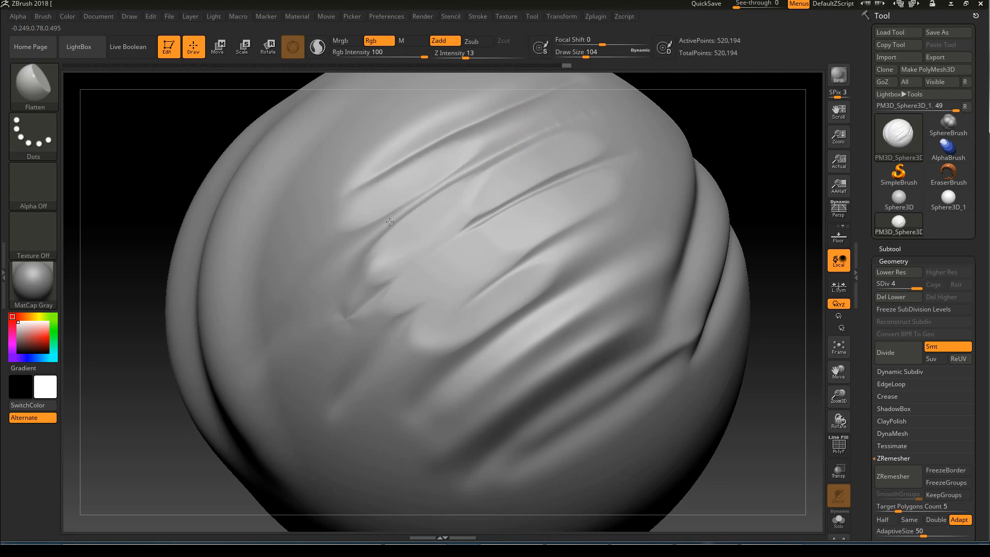
# Flatten the surface around the topmost diagonal grooves into broad planes, working from several angles.
pyautogui.moveTo(728, 148)
pyautogui.mouseDown()
pyautogui.moveTo(691, 165)
pyautogui.moveTo(571, 175)
pyautogui.mouseUp()
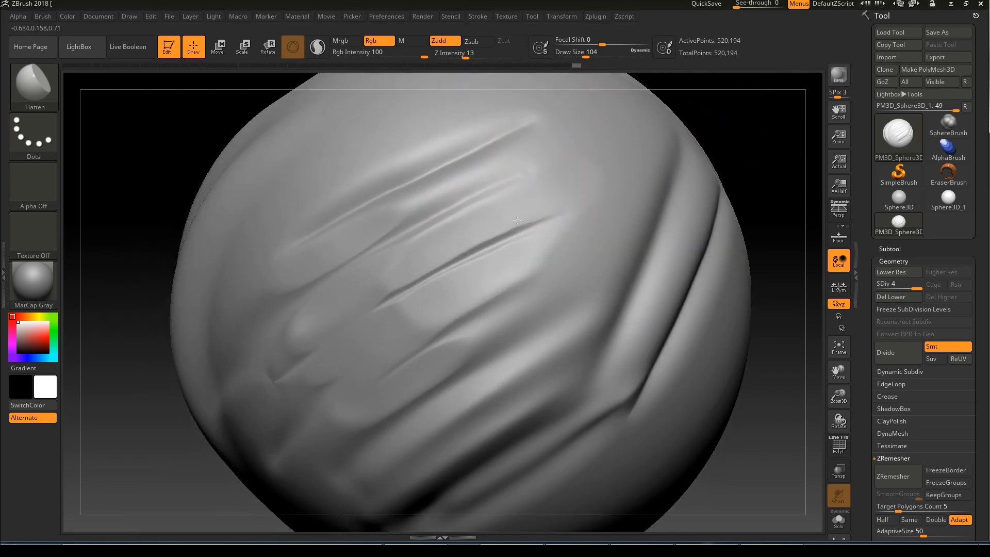
pyautogui.moveTo(519, 148); pyautogui.dragTo(458, 188)
pyautogui.moveTo(532, 123); pyautogui.dragTo(456, 164)
pyautogui.moveTo(727, 118); pyautogui.dragTo(618, 133)
pyautogui.moveTo(413, 177); pyautogui.dragTo(376, 190)
pyautogui.moveTo(752, 156); pyautogui.dragTo(519, 177)
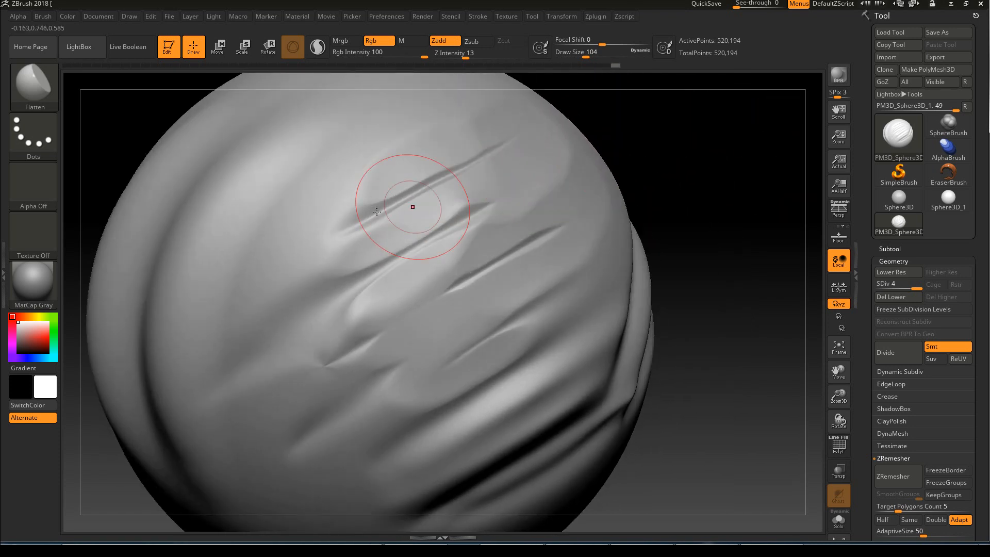
pyautogui.moveTo(385, 242); pyautogui.dragTo(357, 252)
pyautogui.moveTo(387, 218); pyautogui.dragTo(282, 291)
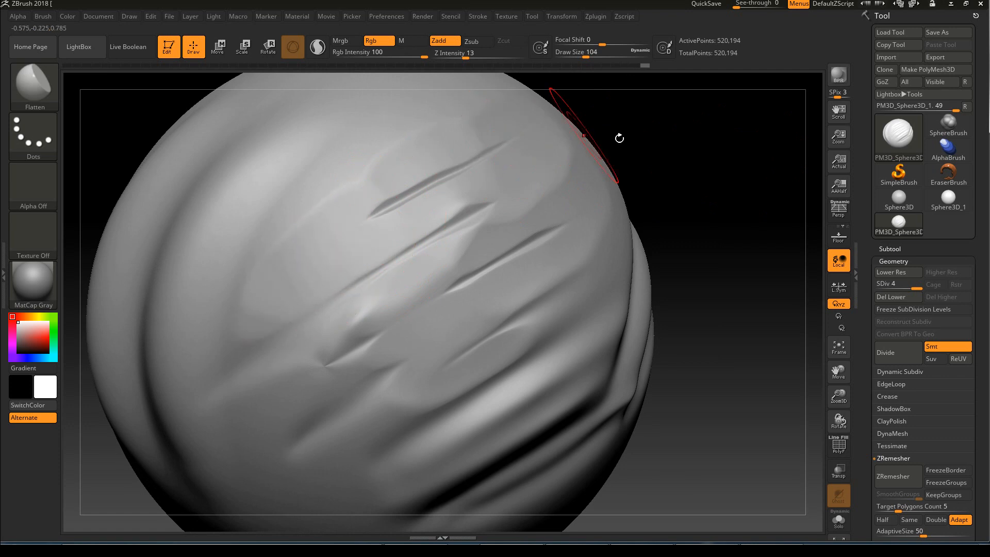
# Flatten the area at the lower ends of the upper grooves near the sphere's pole, undoing unwanted strokes.
pyautogui.moveTo(685, 165)
pyautogui.mouseDown()
pyautogui.moveTo(652, 160)
pyautogui.moveTo(571, 189)
pyautogui.mouseUp()
pyautogui.moveTo(364, 291); pyautogui.dragTo(382, 274)
pyautogui.moveTo(702, 161); pyautogui.dragTo(647, 157)
pyautogui.moveTo(392, 280)
pyautogui.mouseDown()
pyautogui.moveTo(444, 217)
pyautogui.moveTo(389, 258)
pyautogui.mouseUp()
pyautogui.hotkey('ctrl', 'z')
pyautogui.hotkey('ctrl', 'z')
pyautogui.moveTo(425, 230)
pyautogui.mouseDown()
pyautogui.moveTo(387, 261)
pyautogui.moveTo(417, 218)
pyautogui.mouseUp()
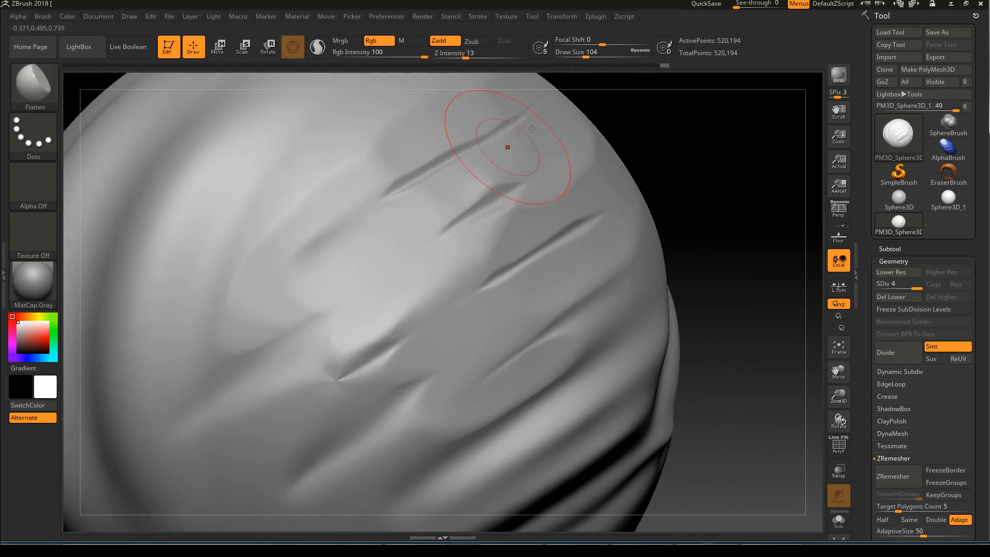
# Examine the flattened area's mesh in wireframe, hide the wireframe, and undo the last Flatten stroke.
pyautogui.hotkey('shift', 'f')
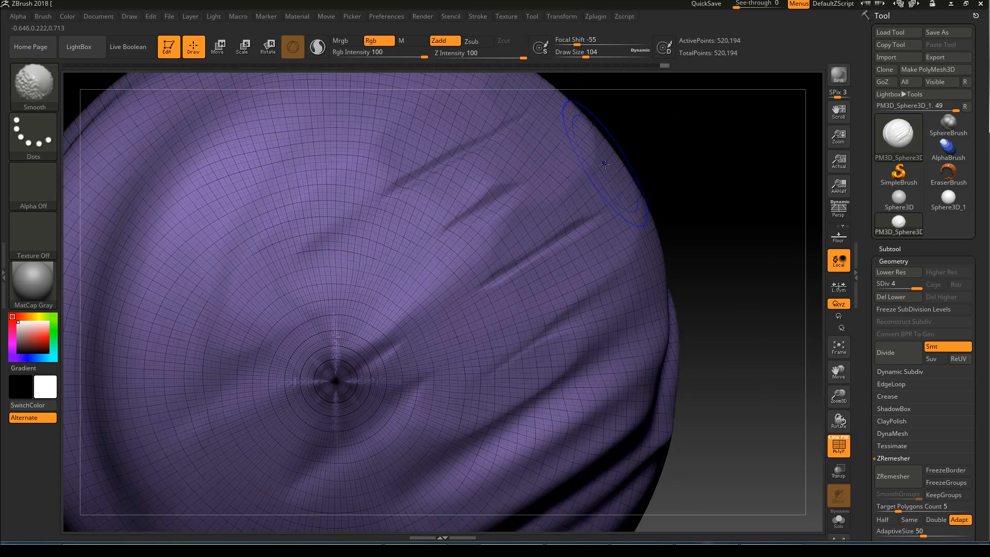
pyautogui.hotkey('shift', 'f')
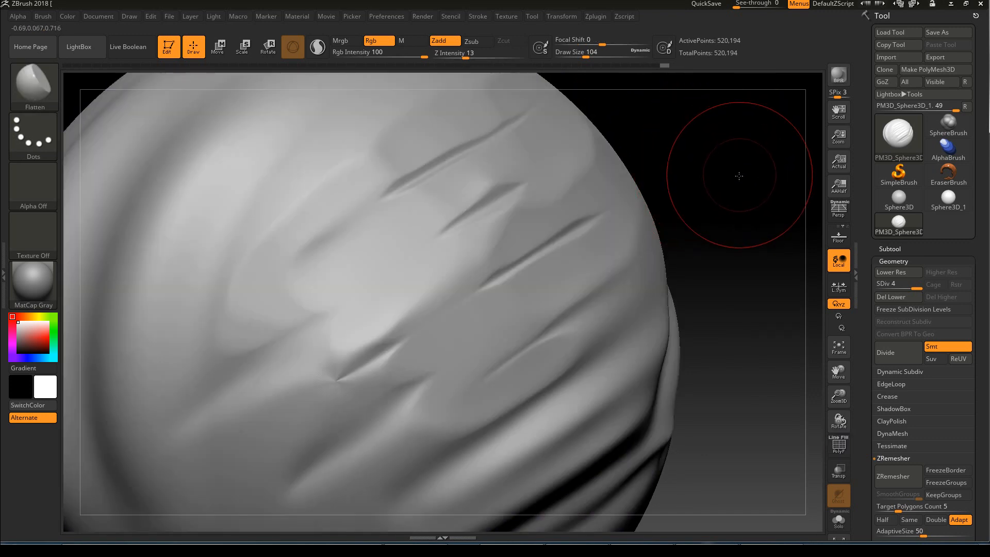
pyautogui.hotkey('ctrl', 'z')
# Choose the Displace brush with the smoother side of the sphere beside the grooves in view.
pyautogui.moveTo(764, 187)
pyautogui.mouseDown()
pyautogui.moveTo(757, 171)
pyautogui.moveTo(740, 192)
pyautogui.moveTo(663, 205)
pyautogui.moveTo(669, 215)
pyautogui.moveTo(678, 199)
pyautogui.mouseUp()
pyautogui.moveTo(737, 169)
pyautogui.keyDown('alt'); pyautogui.mouseDown()
pyautogui.moveTo(679, 193)
pyautogui.moveTo(698, 161)
pyautogui.moveTo(716, 170)
pyautogui.moveTo(573, 183)
pyautogui.mouseUp(); pyautogui.keyUp('alt')
pyautogui.keyDown('alt'); pyautogui.moveTo(640, 193); pyautogui.dragTo(636, 201); pyautogui.keyUp('alt')
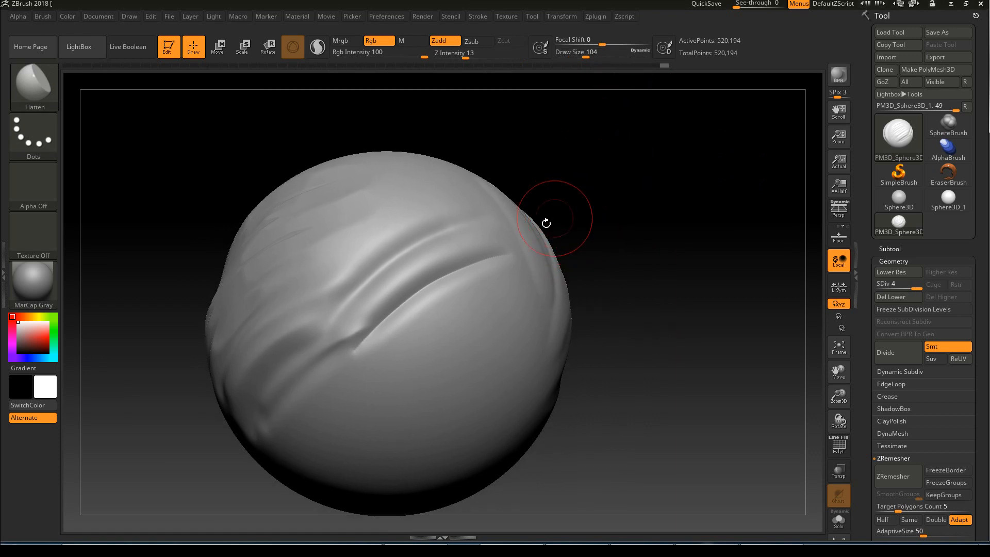
pyautogui.press('b')
pyautogui.press('d')
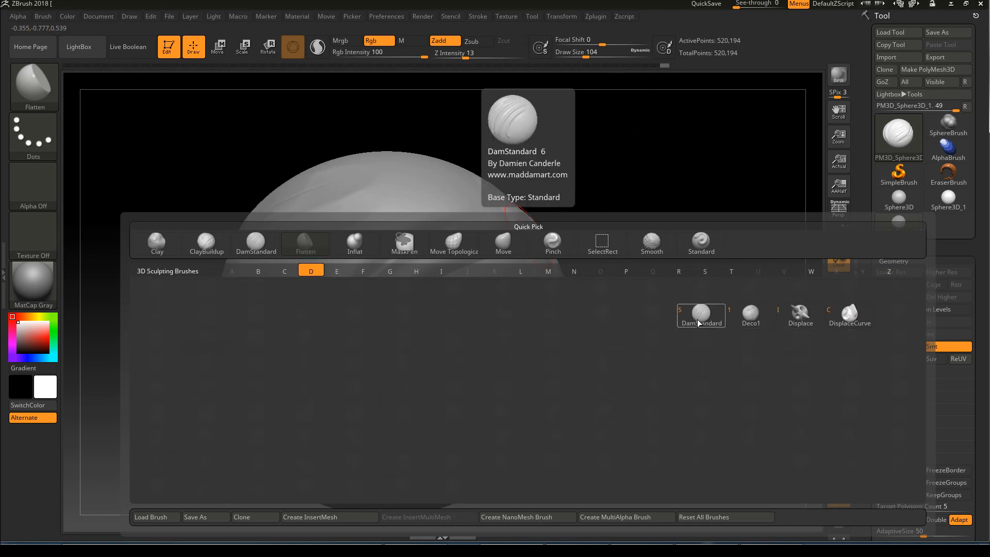
pyautogui.click(800, 315)
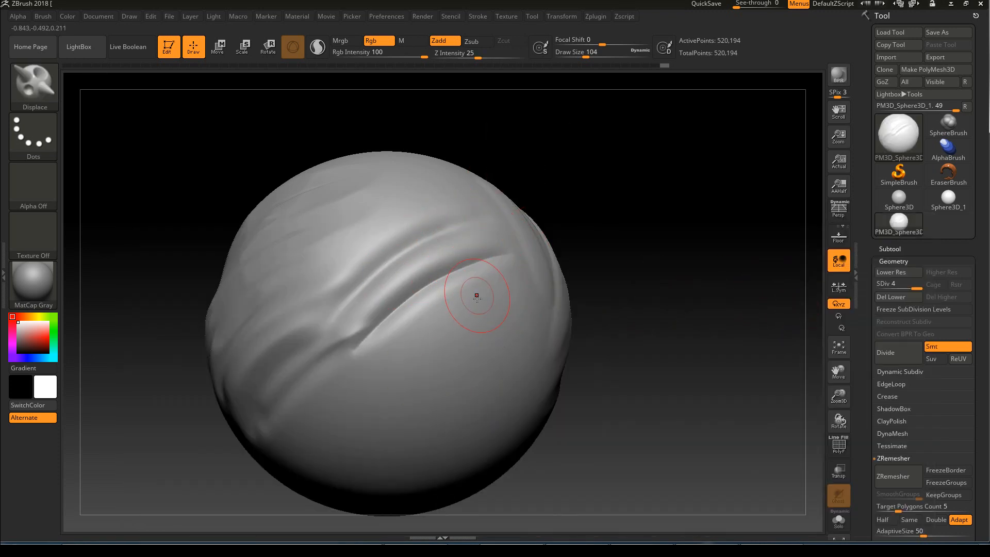
# Pull two long pointed spikes out of the sphere beside the grooves with the Displace brush, undoing unwanted attempts.
pyautogui.moveTo(509, 287)
pyautogui.mouseDown()
pyautogui.moveTo(502, 330)
pyautogui.moveTo(361, 342)
pyautogui.mouseUp()
pyautogui.moveTo(496, 304)
pyautogui.keyDown('shift'); pyautogui.mouseDown()
pyautogui.moveTo(499, 294)
pyautogui.moveTo(493, 382)
pyautogui.mouseUp(); pyautogui.keyUp('shift')
pyautogui.hotkey('ctrl', 'z')
pyautogui.moveTo(459, 190)
pyautogui.mouseDown()
pyautogui.moveTo(518, 282)
pyautogui.moveTo(522, 392)
pyautogui.mouseUp()
pyautogui.hotkey('ctrl', 'z')
pyautogui.moveTo(481, 362); pyautogui.dragTo(287, 449)
pyautogui.hotkey('ctrl', 'z')
pyautogui.moveTo(478, 312)
pyautogui.mouseDown()
pyautogui.moveTo(443, 326)
pyautogui.moveTo(372, 402)
pyautogui.moveTo(488, 419)
pyautogui.mouseUp()
pyautogui.hotkey('ctrl', 'z')
# Sweep a long Displace stroke down the smooth surface below the spikes, and undo it.
pyautogui.moveTo(435, 345)
pyautogui.mouseDown()
pyautogui.moveTo(448, 347)
pyautogui.moveTo(470, 387)
pyautogui.moveTo(448, 440)
pyautogui.mouseUp()
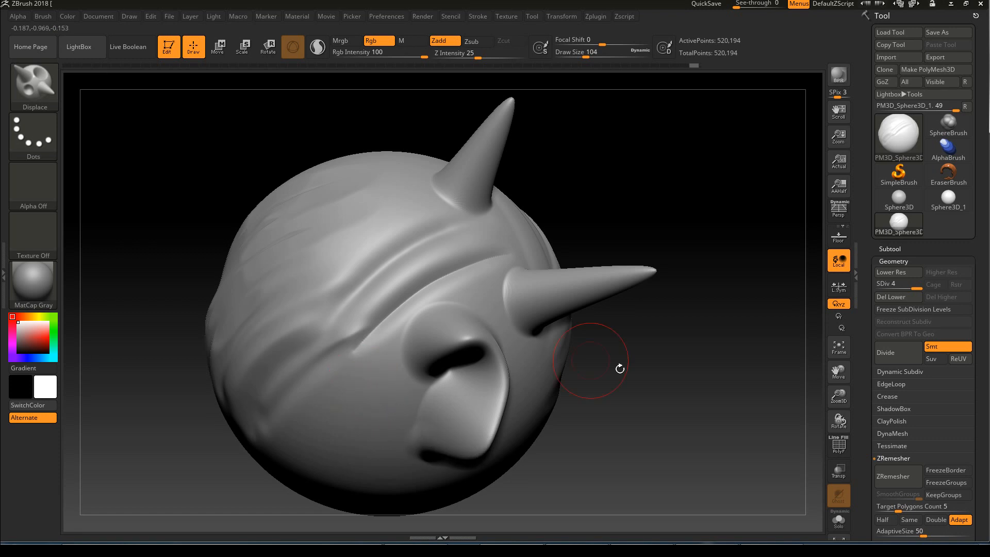
pyautogui.moveTo(619, 367); pyautogui.dragTo(677, 245)
pyautogui.hotkey('ctrl', 'z')
# Pull a third, very long spike out of the smooth area below the other two with the Displace brush.
pyautogui.moveTo(436, 312)
pyautogui.mouseDown()
pyautogui.moveTo(453, 333)
pyautogui.moveTo(487, 329)
pyautogui.moveTo(476, 374)
pyautogui.moveTo(446, 404)
pyautogui.moveTo(420, 457)
pyautogui.mouseUp()
pyautogui.moveTo(662, 221)
pyautogui.mouseDown()
pyautogui.moveTo(736, 225)
pyautogui.moveTo(725, 224)
pyautogui.mouseUp()
pyautogui.moveTo(680, 254)
pyautogui.mouseDown()
pyautogui.moveTo(595, 310)
pyautogui.moveTo(685, 298)
pyautogui.moveTo(635, 218)
pyautogui.moveTo(605, 253)
pyautogui.moveTo(576, 255)
pyautogui.mouseUp()
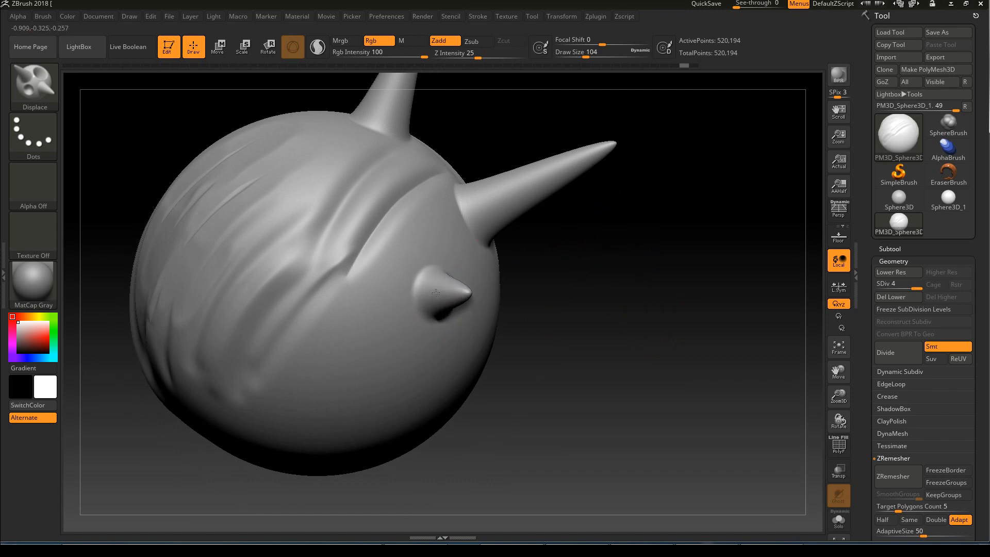
pyautogui.moveTo(435, 294); pyautogui.dragTo(433, 299)
pyautogui.moveTo(558, 391)
pyautogui.keyDown('alt'); pyautogui.mouseDown()
pyautogui.moveTo(422, 391)
pyautogui.moveTo(447, 391)
pyautogui.mouseUp(); pyautogui.keyUp('alt')
pyautogui.moveTo(500, 220)
pyautogui.mouseDown()
pyautogui.moveTo(521, 181)
pyautogui.moveTo(493, 172)
pyautogui.moveTo(503, 166)
pyautogui.mouseUp()
# Show the wireframe to examine the stretched polygons along the longest spike, and hide it again.
pyautogui.press('shift')
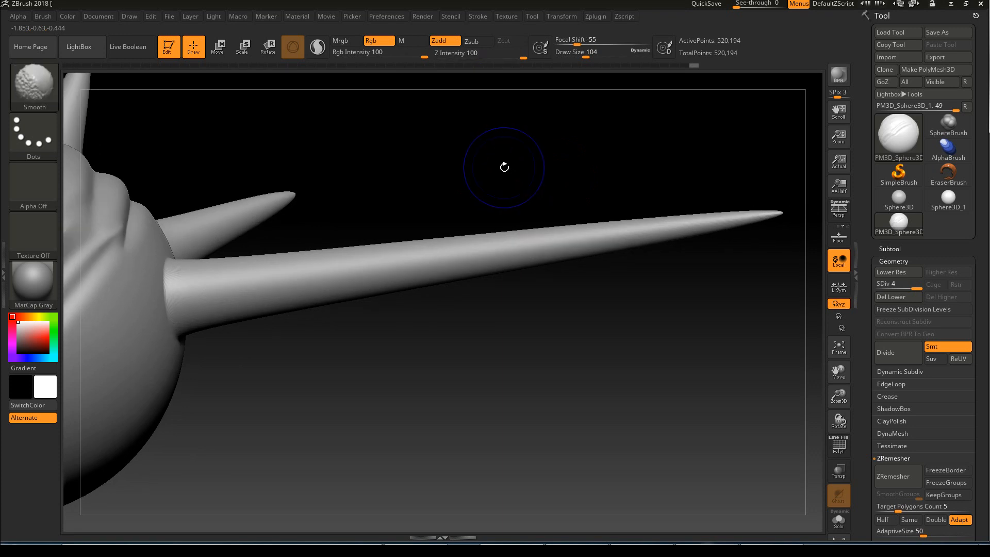
pyautogui.hotkey('shift', 'f')
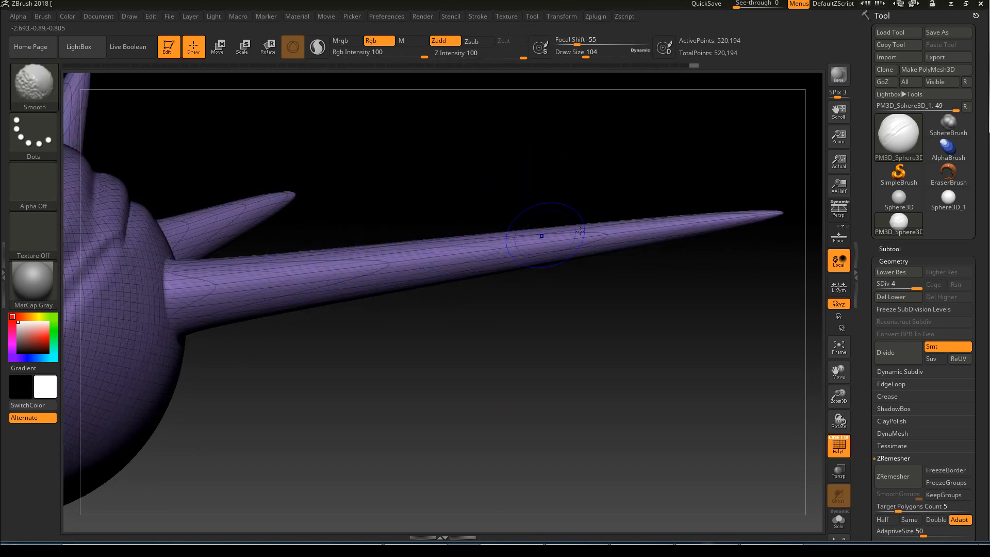
pyautogui.hotkey('shift', 'f')
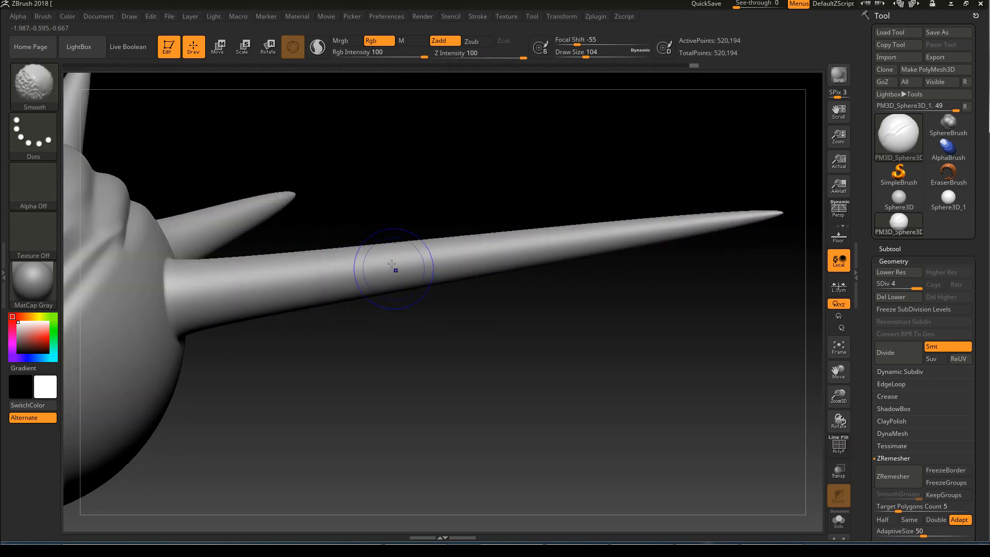
# Try smoothing the longest spike, and undo both the smoothing and that spike.
pyautogui.keyDown('shift'); pyautogui.moveTo(404, 251); pyautogui.dragTo(367, 259); pyautogui.keyUp('shift')
pyautogui.moveTo(463, 159)
pyautogui.mouseDown()
pyautogui.moveTo(466, 117)
pyautogui.moveTo(440, 175)
pyautogui.moveTo(388, 232)
pyautogui.mouseUp()
pyautogui.moveTo(557, 208); pyautogui.dragTo(603, 205)
pyautogui.hotkey('ctrl', 'z')
pyautogui.keyDown('alt'); pyautogui.moveTo(529, 348); pyautogui.dragTo(475, 267); pyautogui.keyUp('alt')
pyautogui.moveTo(516, 155)
pyautogui.mouseDown()
pyautogui.moveTo(547, 146)
pyautogui.moveTo(623, 202)
pyautogui.mouseUp()
pyautogui.hotkey('ctrl', 'z')
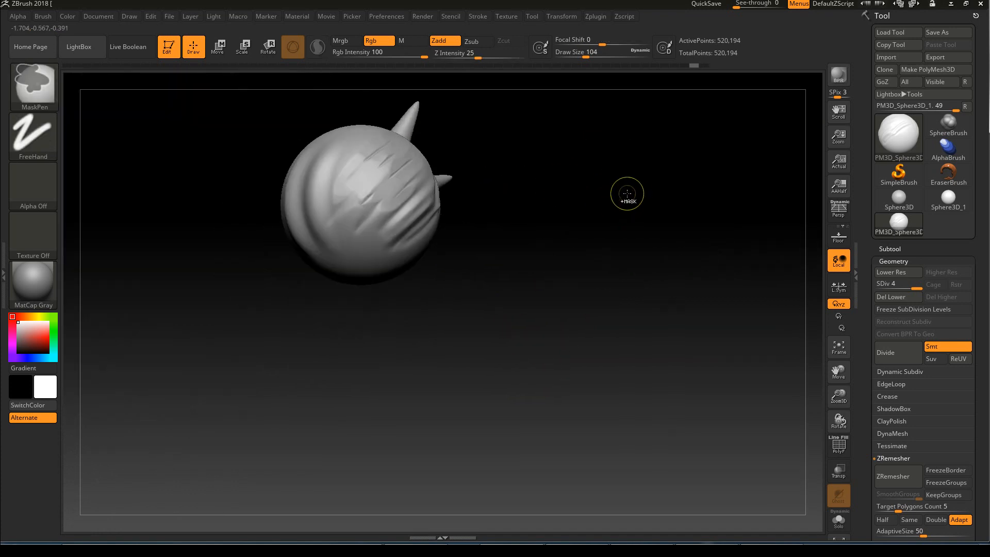
# Choose the Nudge brush, set its draw size to 192, and push the diagonal grooves into a wavy bend.
pyautogui.moveTo(578, 252); pyautogui.dragTo(521, 151)
pyautogui.moveTo(560, 201)
pyautogui.keyDown('alt'); pyautogui.mouseDown()
pyautogui.moveTo(592, 316)
pyautogui.moveTo(553, 324)
pyautogui.moveTo(625, 362)
pyautogui.moveTo(679, 353)
pyautogui.moveTo(639, 351)
pyautogui.mouseUp(); pyautogui.keyUp('alt')
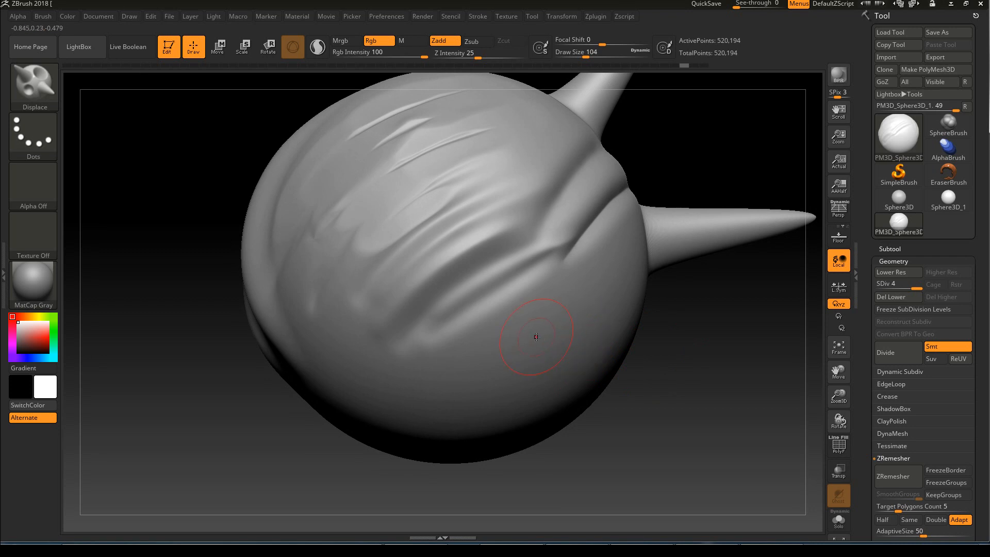
pyautogui.press('b')
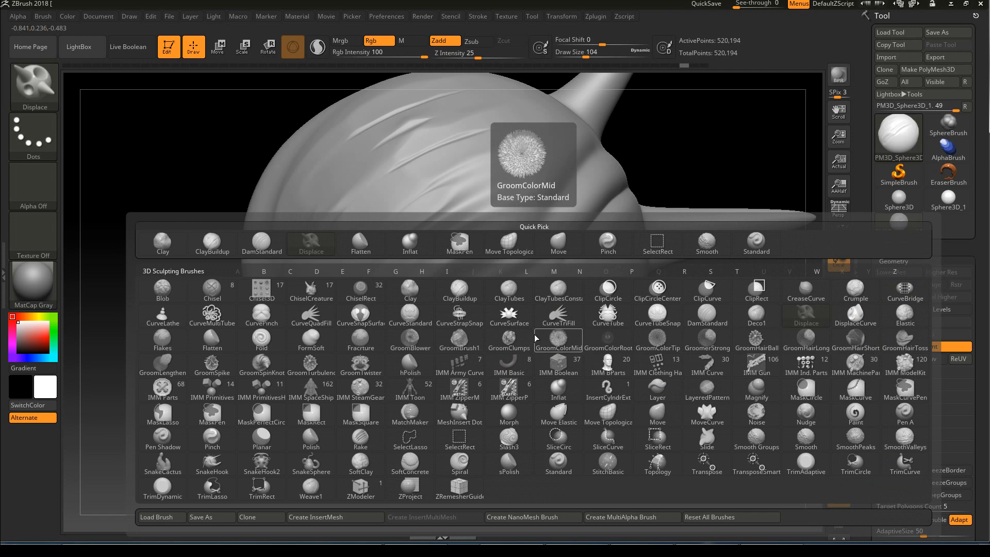
pyautogui.press('n')
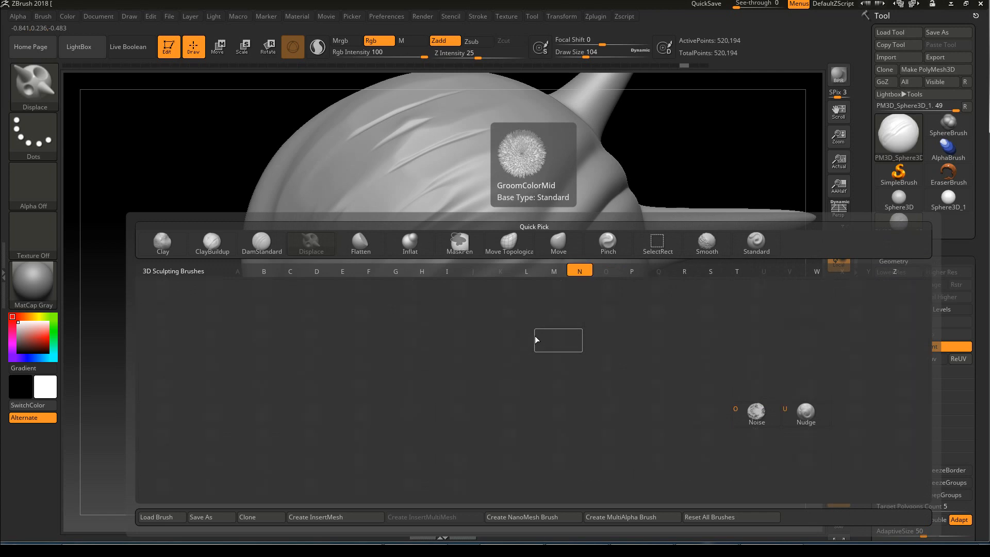
pyautogui.click(804, 409)
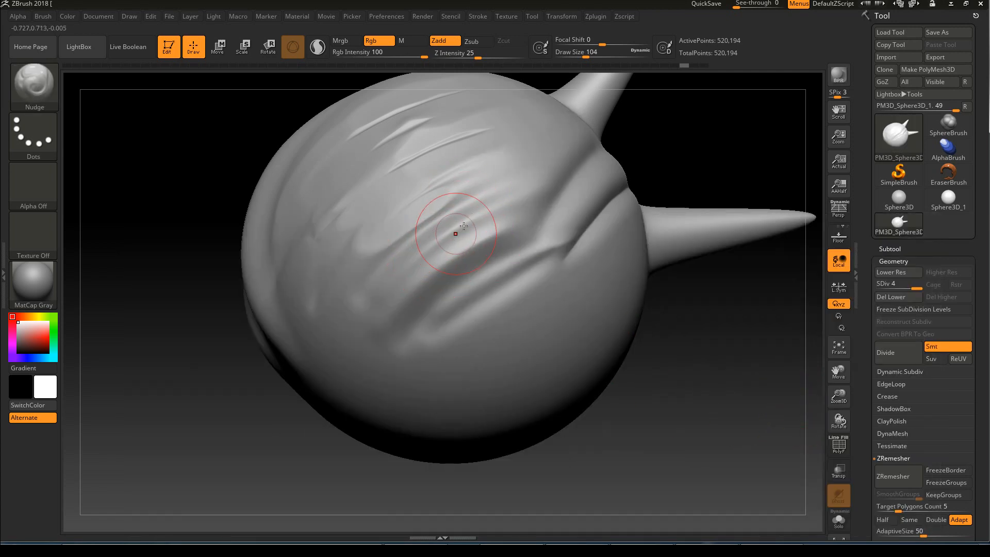
pyautogui.press('s')
pyautogui.moveTo(443, 242)
pyautogui.mouseDown()
pyautogui.moveTo(457, 242)
pyautogui.moveTo(507, 317)
pyautogui.mouseUp()
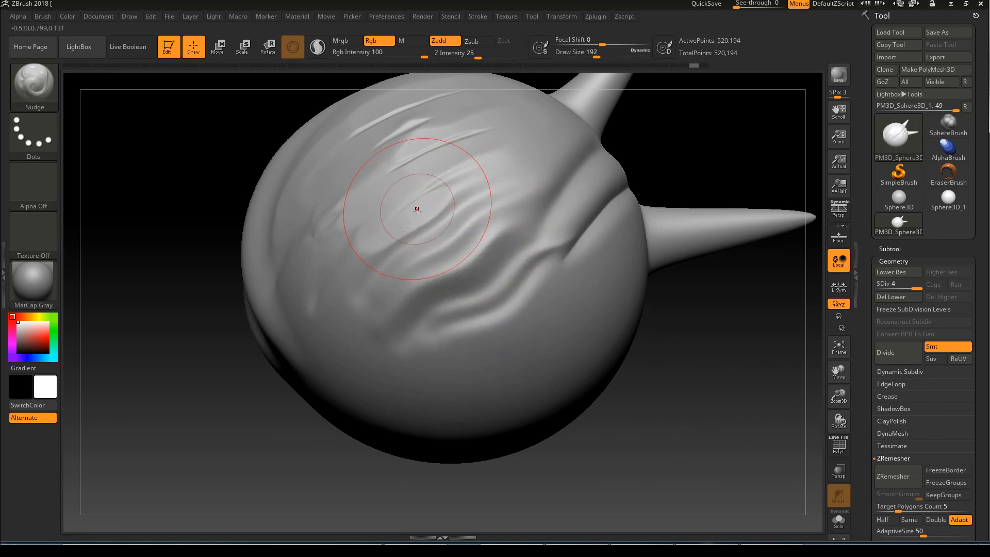
# Push the grooves below the spikes into stronger zigzag waves with the Nudge brush, bending the thick grooves between the spikes too.
pyautogui.moveTo(415, 210); pyautogui.dragTo(491, 307)
pyautogui.moveTo(397, 199); pyautogui.dragTo(505, 306)
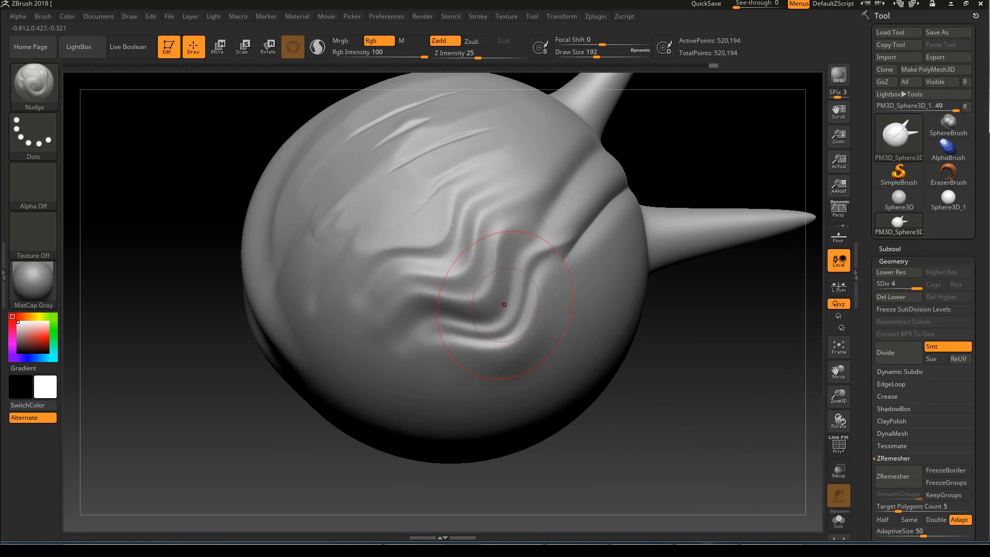
pyautogui.moveTo(531, 243)
pyautogui.mouseDown()
pyautogui.moveTo(485, 186)
pyautogui.moveTo(495, 162)
pyautogui.moveTo(538, 206)
pyautogui.moveTo(562, 257)
pyautogui.mouseUp()
pyautogui.moveTo(562, 192); pyautogui.dragTo(576, 260)
pyautogui.moveTo(378, 296)
pyautogui.mouseDown()
pyautogui.moveTo(311, 209)
pyautogui.moveTo(328, 263)
pyautogui.mouseUp()
pyautogui.moveTo(148, 405); pyautogui.dragTo(206, 392)
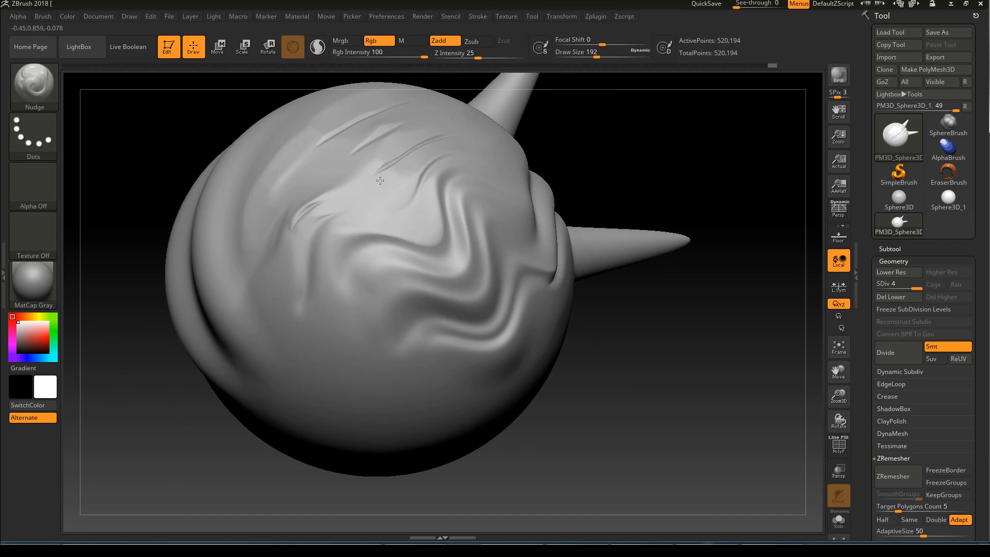
pyautogui.moveTo(649, 183)
pyautogui.mouseDown()
pyautogui.moveTo(691, 158)
pyautogui.moveTo(554, 218)
pyautogui.mouseUp()
pyautogui.moveTo(639, 250); pyautogui.dragTo(567, 294)
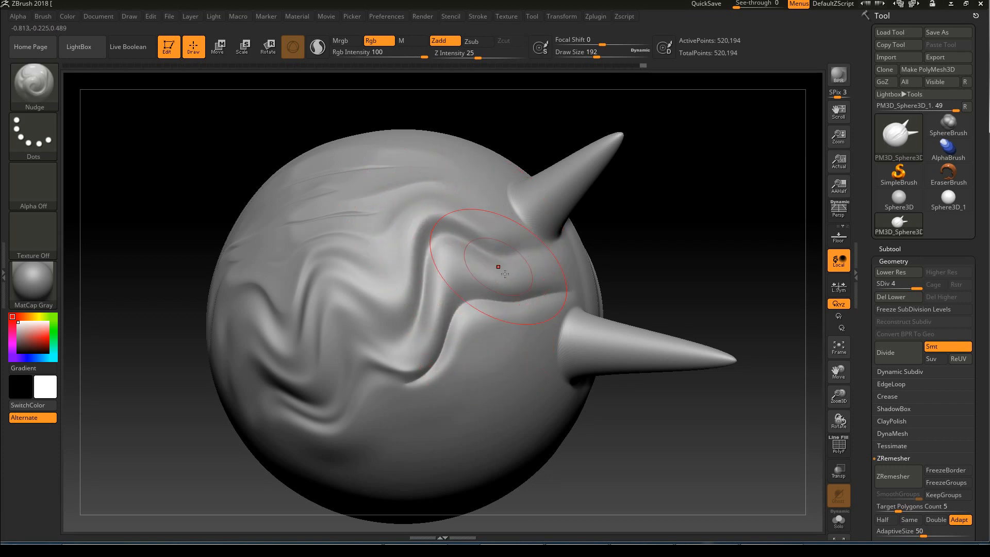
# Nudge the thick groove by the upper spike further sideways and push the wave troughs deeper downward.
pyautogui.moveTo(587, 270); pyautogui.dragTo(523, 261)
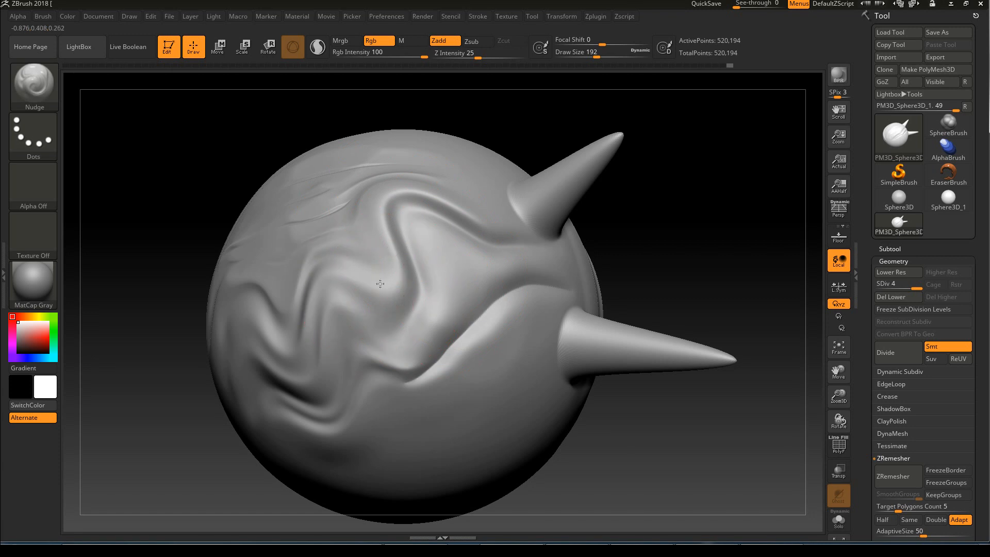
pyautogui.moveTo(626, 247)
pyautogui.mouseDown()
pyautogui.moveTo(750, 201)
pyautogui.moveTo(760, 217)
pyautogui.mouseUp()
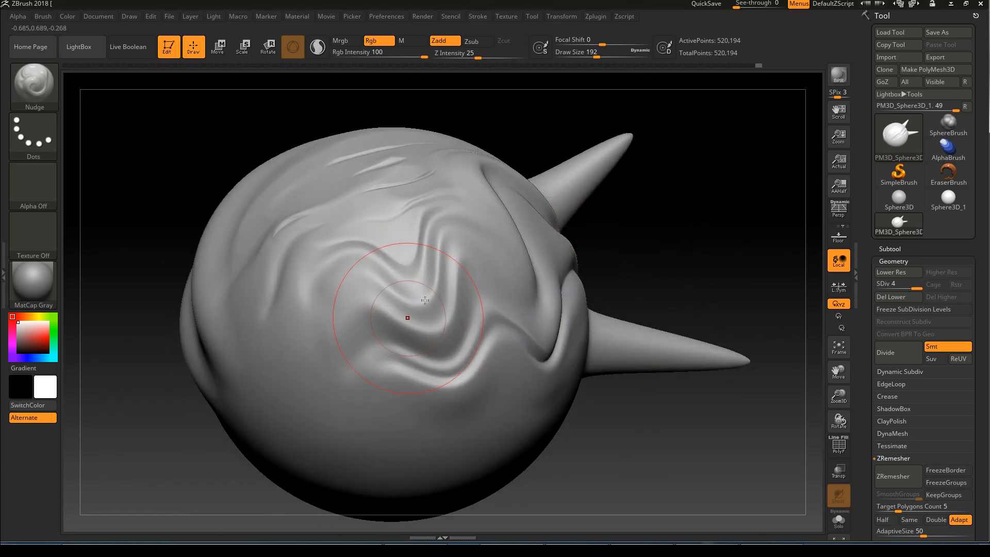
pyautogui.moveTo(405, 251); pyautogui.dragTo(417, 282)
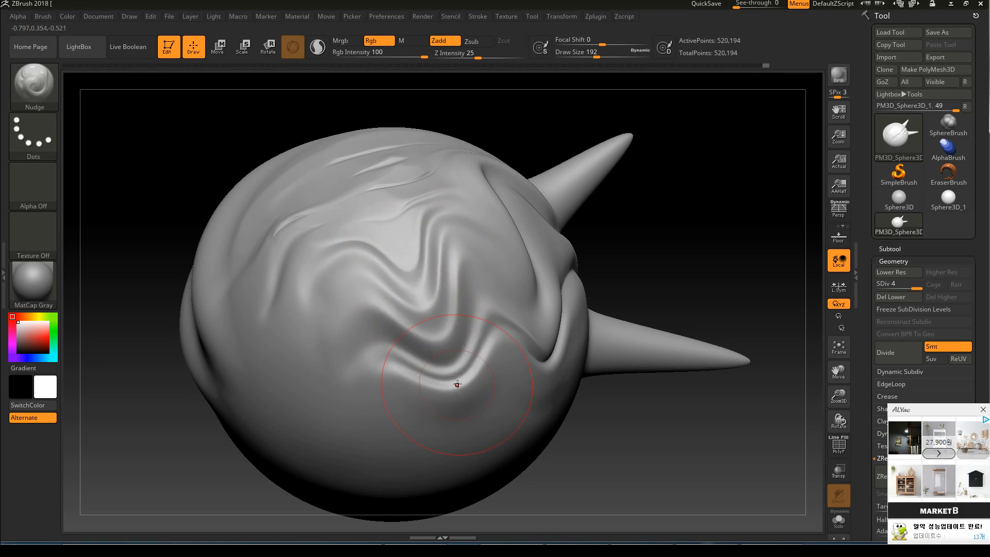
pyautogui.moveTo(454, 383); pyautogui.dragTo(454, 407)
pyautogui.moveTo(445, 353); pyautogui.dragTo(447, 376)
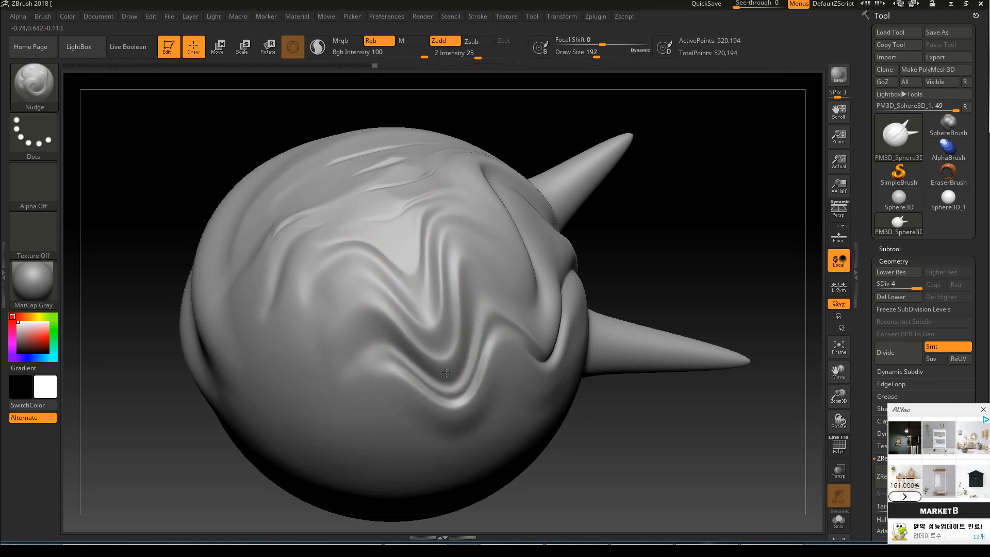
# Try swirling the fine diagonal grooves into a spiral with circular Nudge strokes, and undo the swirl.
pyautogui.moveTo(664, 222)
pyautogui.mouseDown()
pyautogui.moveTo(665, 307)
pyautogui.moveTo(592, 356)
pyautogui.moveTo(572, 348)
pyautogui.mouseUp()
pyautogui.hotkey('ctrl', 'z')
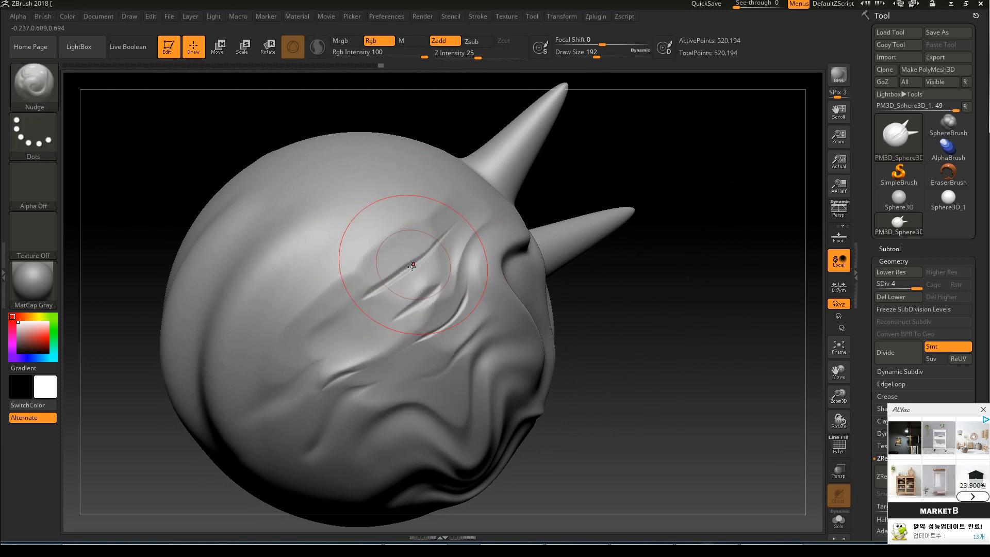
pyautogui.moveTo(417, 259)
pyautogui.mouseDown()
pyautogui.moveTo(392, 278)
pyautogui.moveTo(433, 314)
pyautogui.moveTo(402, 314)
pyautogui.moveTo(398, 241)
pyautogui.moveTo(413, 247)
pyautogui.moveTo(387, 314)
pyautogui.moveTo(402, 248)
pyautogui.moveTo(413, 307)
pyautogui.mouseUp()
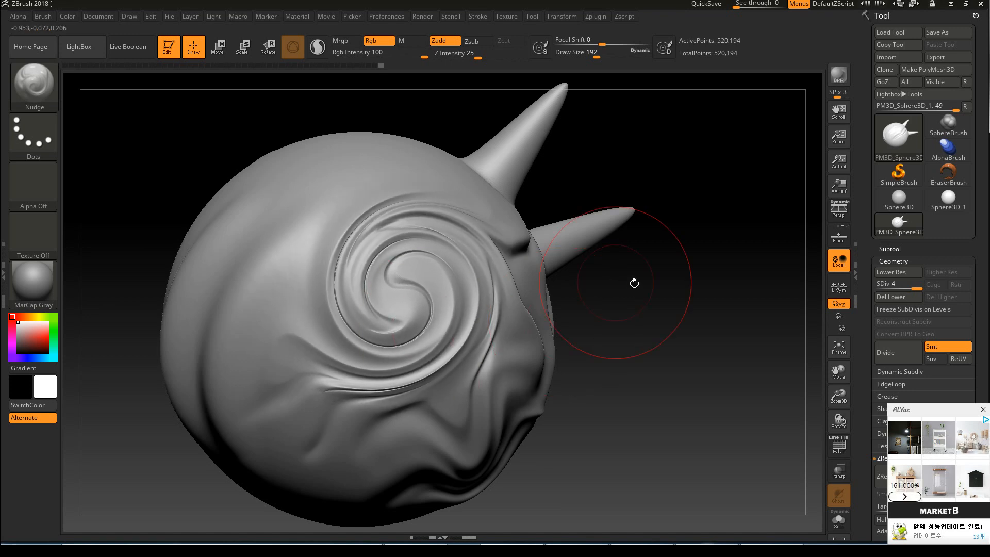
pyautogui.moveTo(627, 316); pyautogui.dragTo(600, 312)
pyautogui.moveTo(397, 287)
pyautogui.mouseDown()
pyautogui.moveTo(400, 274)
pyautogui.moveTo(438, 289)
pyautogui.mouseUp()
pyautogui.press('ctrl')
pyautogui.hotkey('ctrl', 'z')
pyautogui.hotkey('ctrl', 'z')
pyautogui.hotkey('ctrl', 'z')
pyautogui.hotkey('ctrl', 'z')
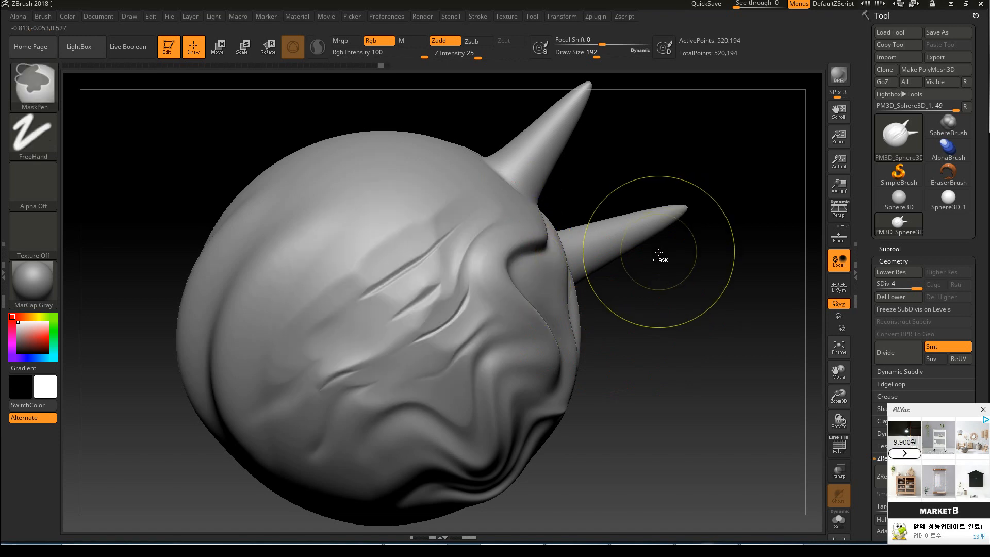
# Undo the latest series of Nudge strokes on the wavy grooves.
pyautogui.moveTo(658, 263)
pyautogui.mouseDown()
pyautogui.moveTo(647, 284)
pyautogui.moveTo(668, 255)
pyautogui.mouseUp()
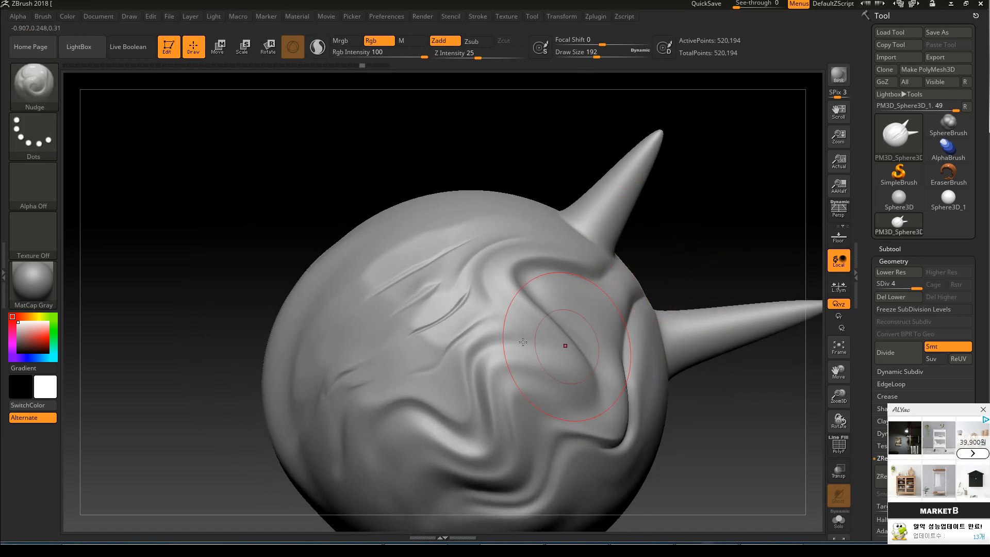
pyautogui.moveTo(718, 214); pyautogui.dragTo(581, 186)
pyautogui.press('ctrl')
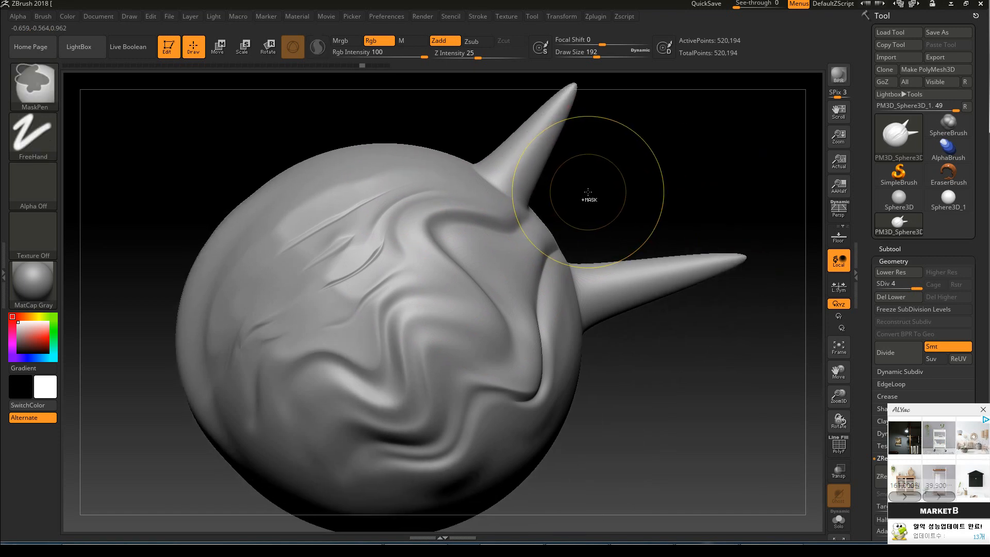
pyautogui.hotkey('ctrl', 'z')
pyautogui.hotkey('ctrl', 'z')
pyautogui.hotkey('ctrl', 'z')
pyautogui.hotkey('ctrl', 'z')
pyautogui.moveTo(624, 184); pyautogui.dragTo(628, 181)
pyautogui.hotkey('ctrl', 'z')
pyautogui.hotkey('ctrl', 'z')
pyautogui.hotkey('ctrl', 'z')
pyautogui.hotkey('ctrl', 'z')
pyautogui.hotkey('ctrl', 'z')
pyautogui.hotkey('ctrl', 'z')
pyautogui.hotkey('ctrl', 'z')
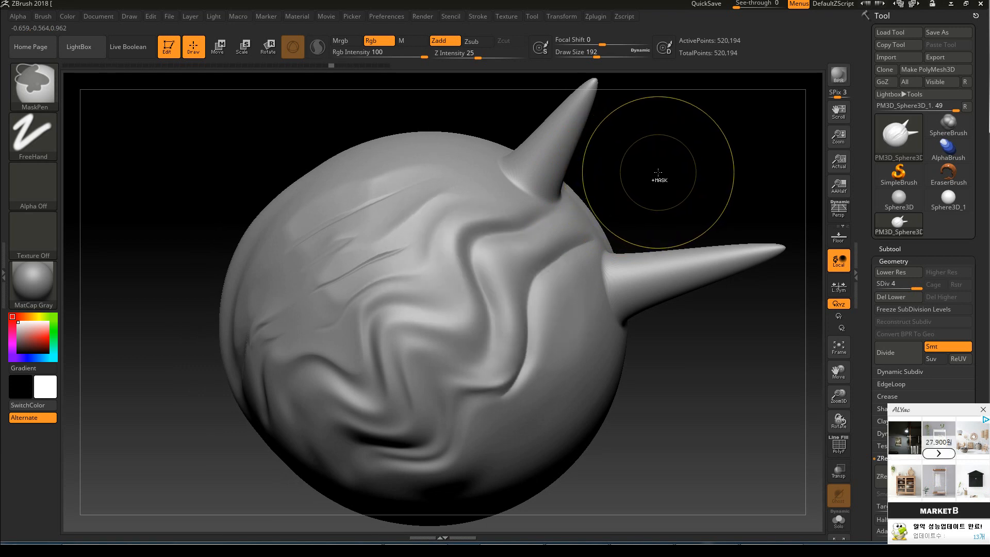
pyautogui.hotkey('ctrl', 'z')
# Swirl one spiral beside the horizontal spike and a second one over the fine grooves with circular Nudge strokes.
pyautogui.moveTo(651, 194); pyautogui.dragTo(639, 209)
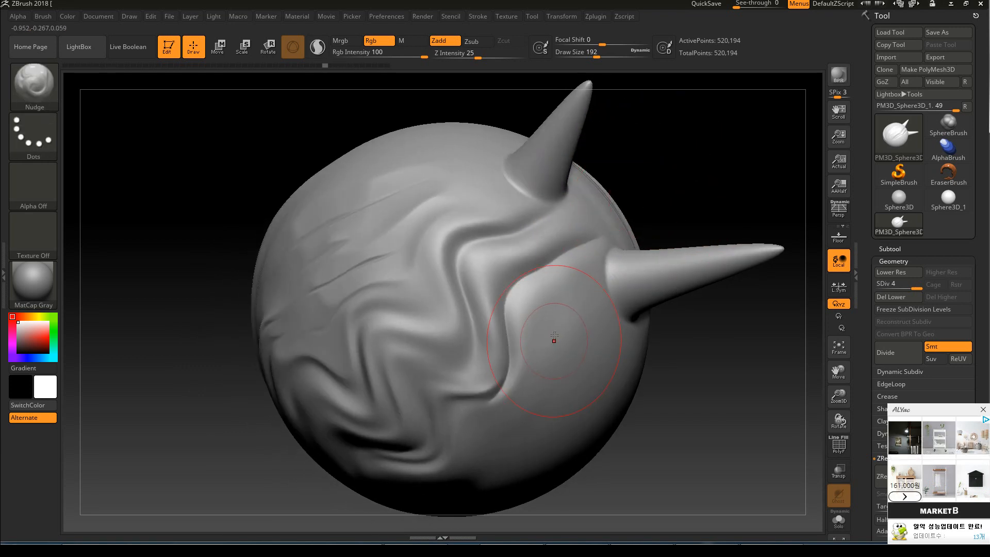
pyautogui.moveTo(515, 332)
pyautogui.mouseDown()
pyautogui.moveTo(541, 361)
pyautogui.moveTo(546, 278)
pyautogui.moveTo(479, 268)
pyautogui.moveTo(461, 316)
pyautogui.moveTo(526, 369)
pyautogui.moveTo(546, 291)
pyautogui.mouseUp()
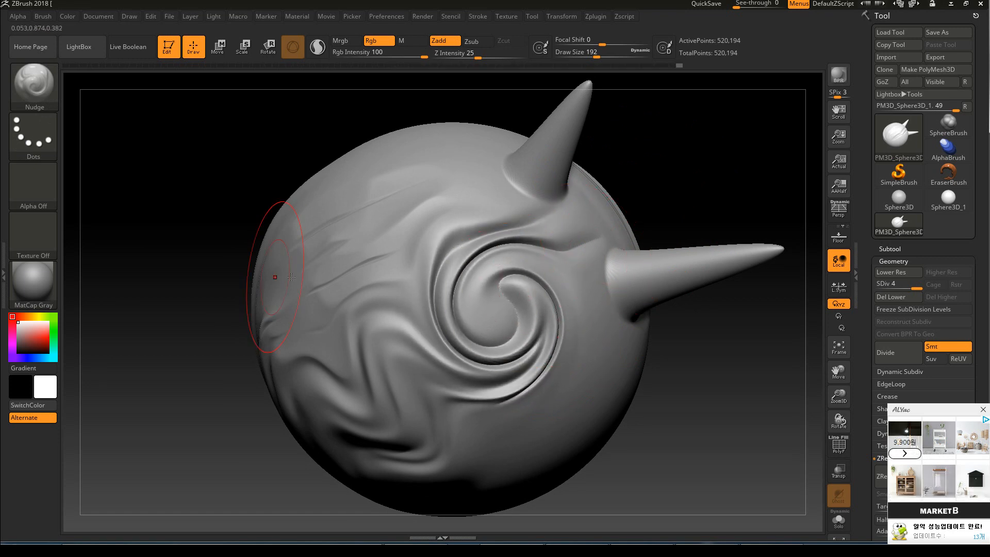
pyautogui.moveTo(223, 221); pyautogui.dragTo(347, 273)
pyautogui.moveTo(350, 313)
pyautogui.mouseDown()
pyautogui.moveTo(413, 309)
pyautogui.moveTo(361, 242)
pyautogui.moveTo(375, 268)
pyautogui.mouseUp()
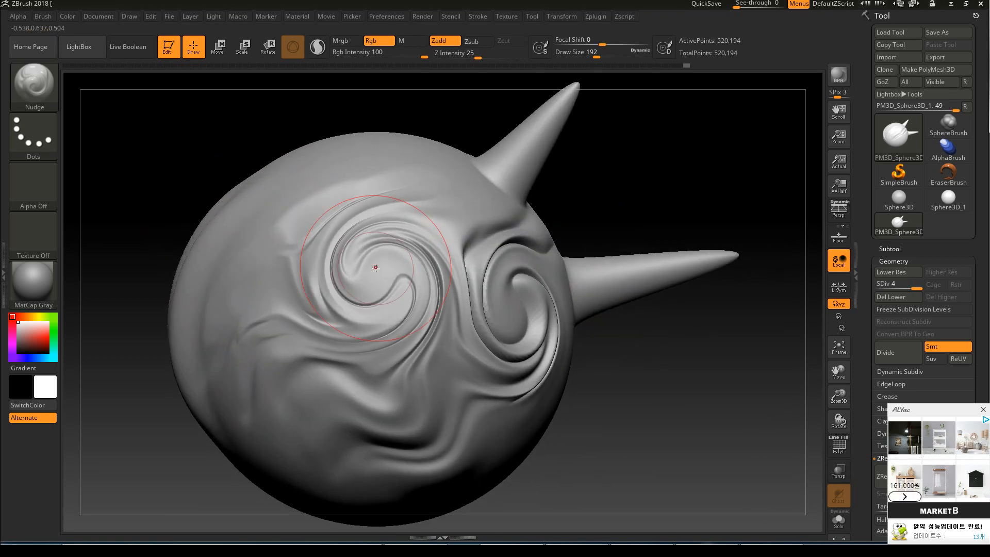
# Dismiss the pop-up advertisement, and undo both swirls and one further trial Nudge stroke.
pyautogui.moveTo(601, 230); pyautogui.dragTo(625, 214)
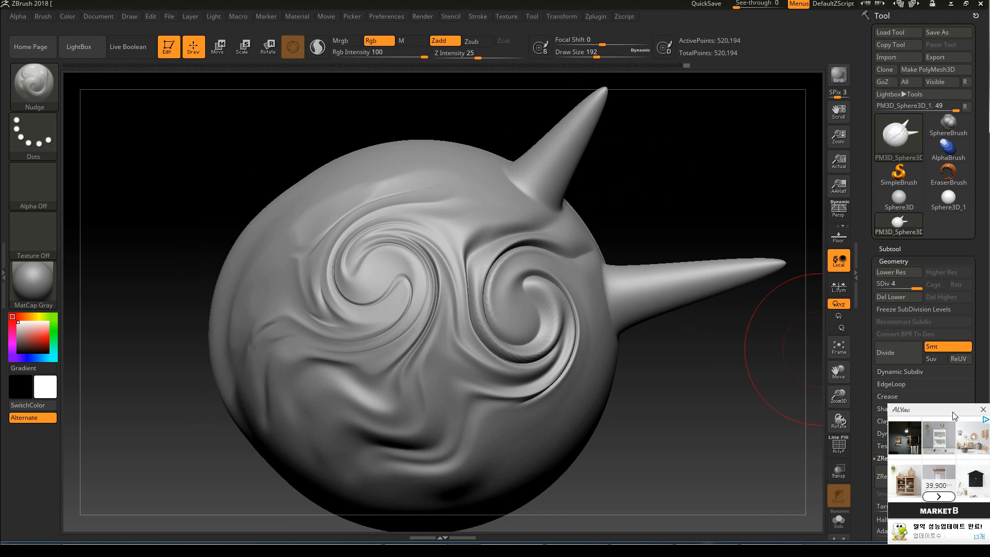
pyautogui.click(983, 409)
pyautogui.press('ctrl')
pyautogui.hotkey('ctrl', 'z')
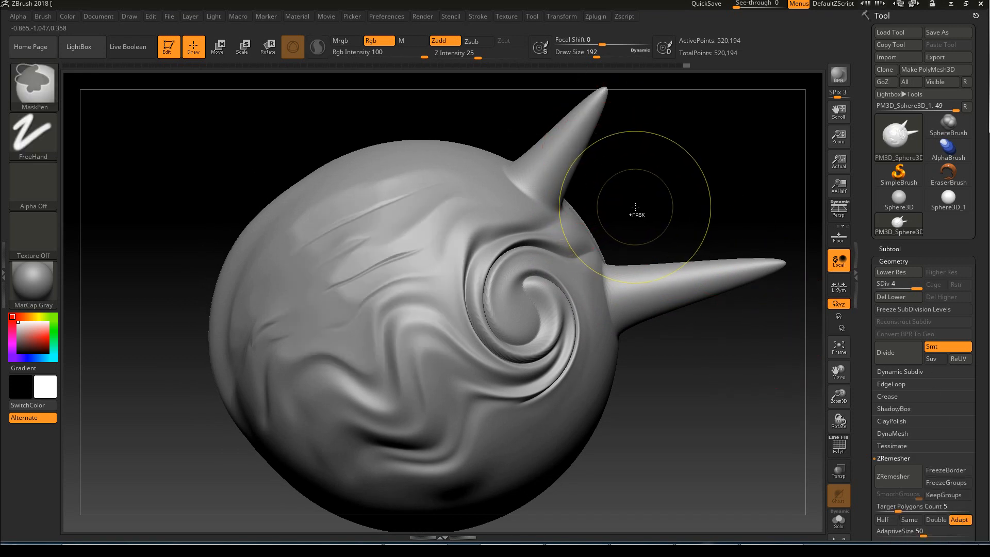
pyautogui.hotkey('ctrl', 'z')
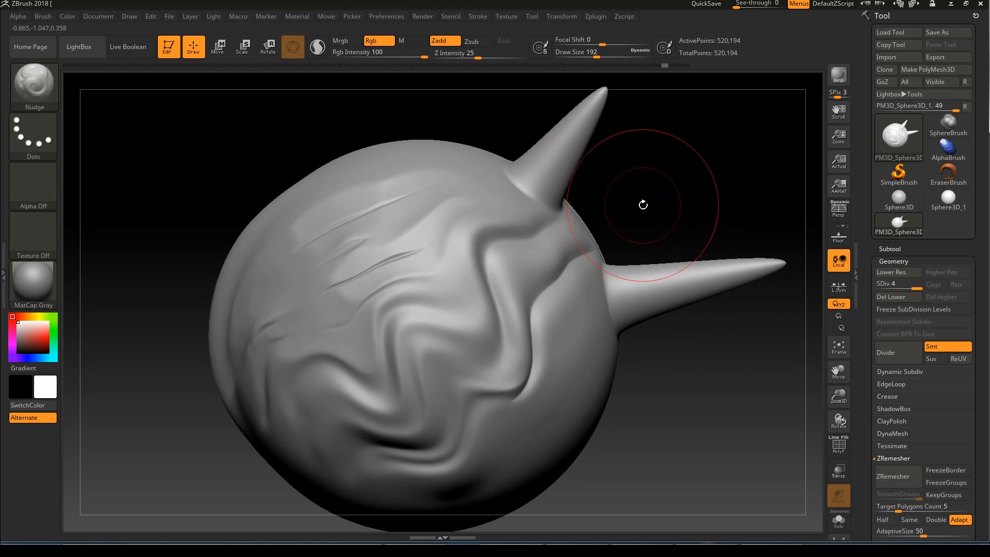
pyautogui.moveTo(442, 232)
pyautogui.mouseDown()
pyautogui.moveTo(495, 299)
pyautogui.moveTo(360, 289)
pyautogui.moveTo(409, 219)
pyautogui.mouseUp()
pyautogui.hotkey('ctrl', 'z')
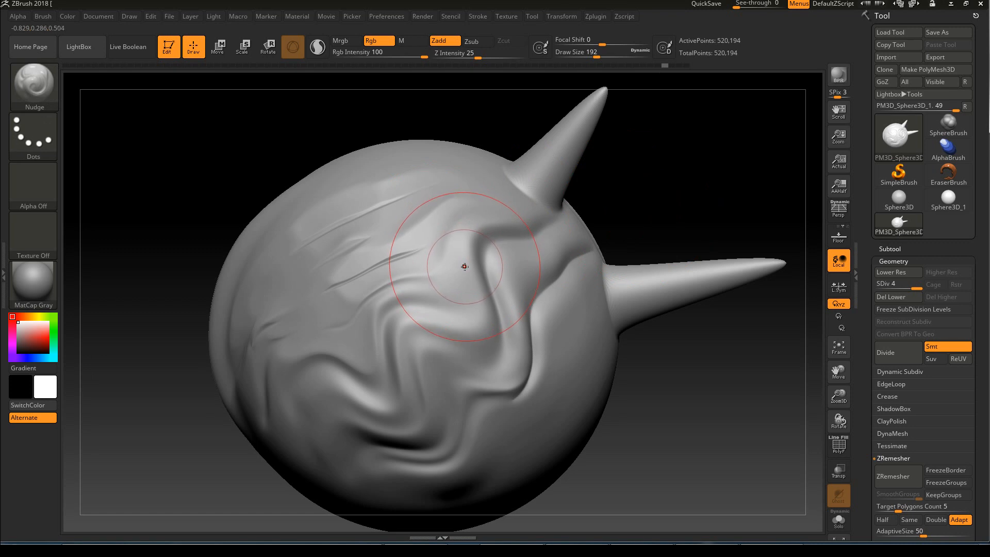
# Choose the Spiral brush and try twisting the surface around the fine grooves, undoing the trial twists.
pyautogui.press('b')
pyautogui.press('s')
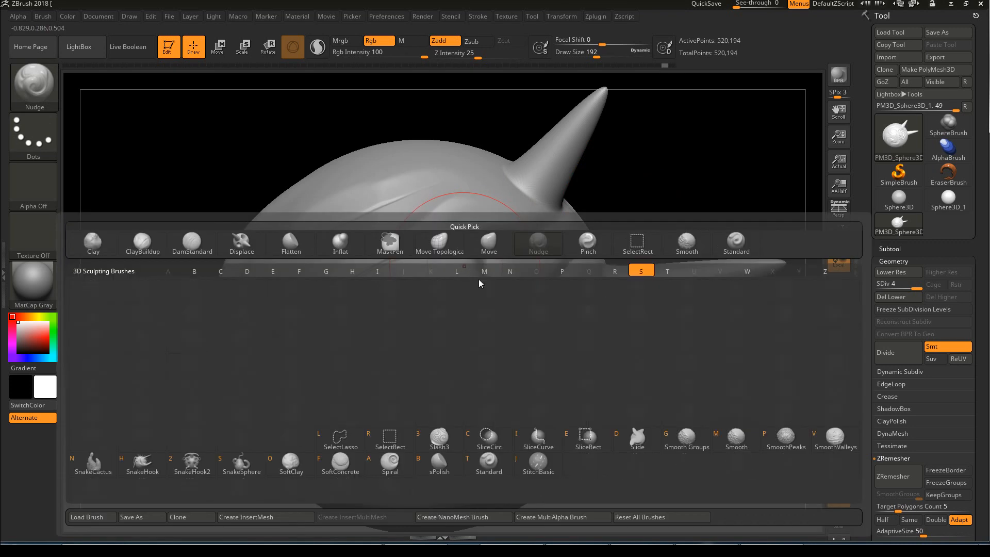
pyautogui.click(396, 465)
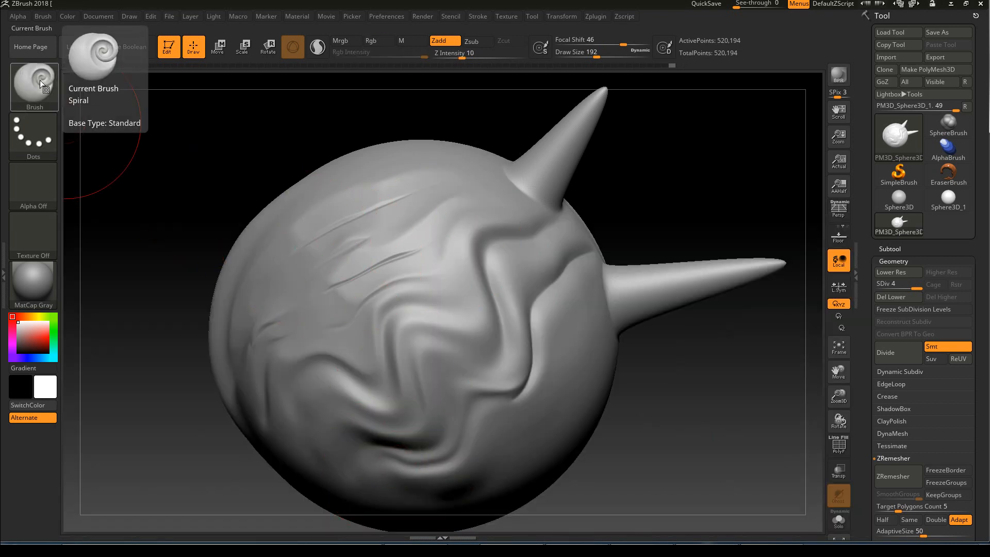
pyautogui.moveTo(201, 152); pyautogui.dragTo(208, 180)
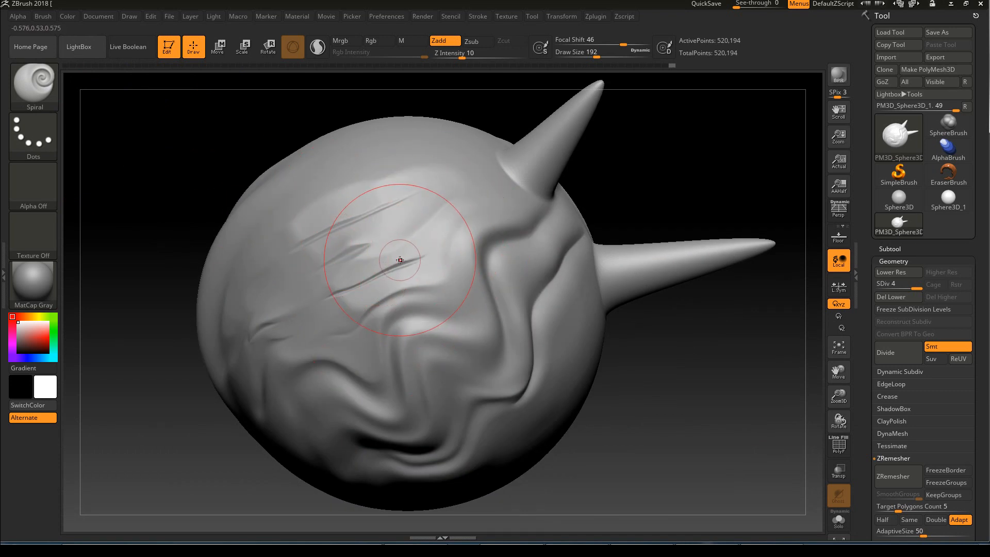
pyautogui.hotkey('ctrl', 'z')
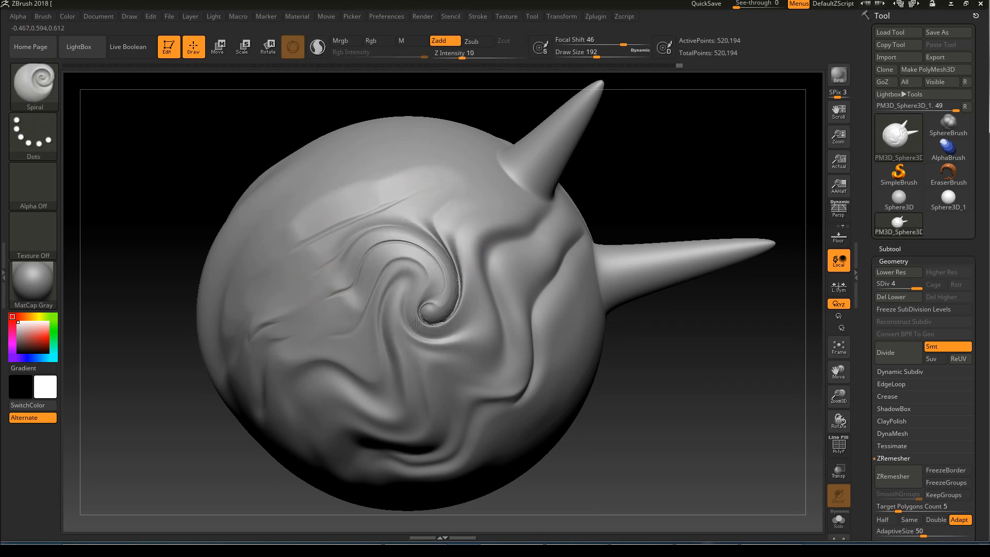
pyautogui.hotkey('ctrl', 'z')
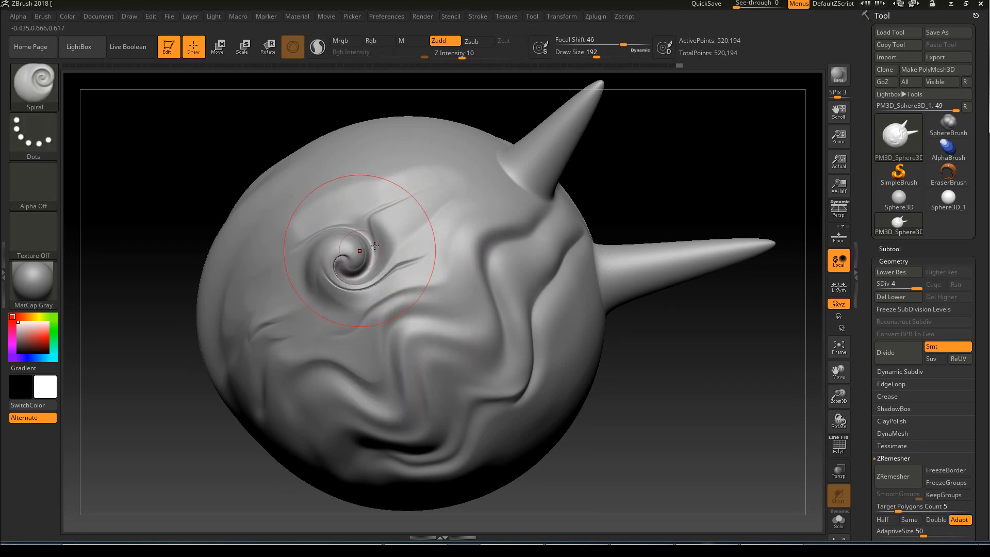
# Raise the Spiral brush's draw size to 379 and twist a broad spiral into the fine grooves, briefly toggling the wireframe.
pyautogui.press('s')
pyautogui.moveTo(368, 265); pyautogui.dragTo(385, 267)
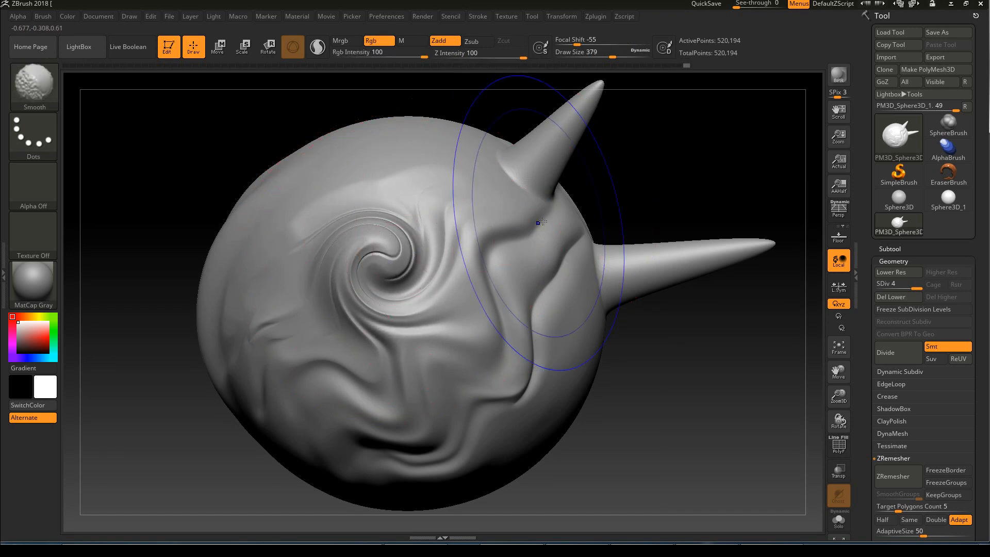
pyautogui.hotkey('shift', 'f')
pyautogui.hotkey('shift', 'f')
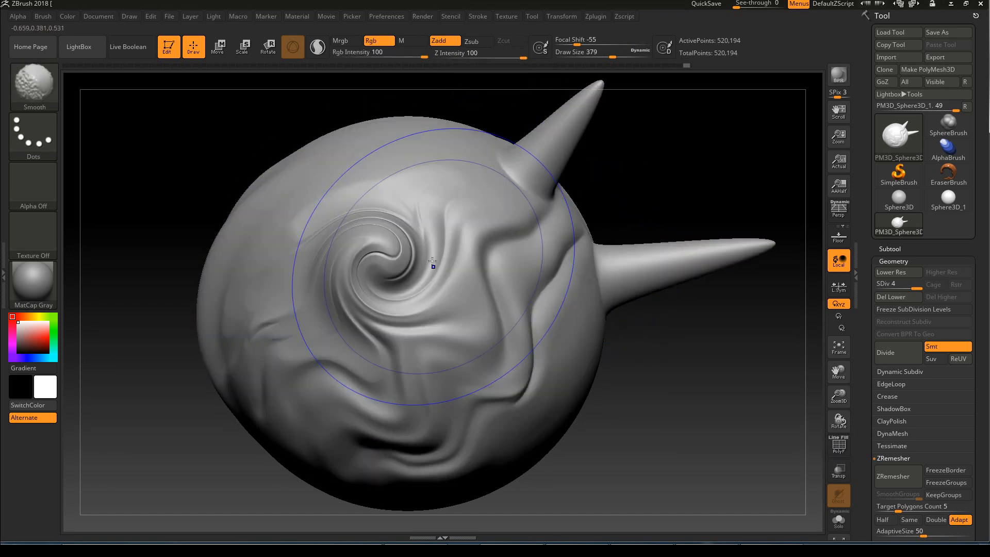
# Try further strokes around the broad spiral, and undo them together with the spiral.
pyautogui.moveTo(398, 318); pyautogui.dragTo(398, 289)
pyautogui.moveTo(470, 272); pyautogui.dragTo(477, 206)
pyautogui.moveTo(634, 164)
pyautogui.keyDown('alt'); pyautogui.mouseDown()
pyautogui.moveTo(664, 166)
pyautogui.moveTo(696, 204)
pyautogui.moveTo(585, 309)
pyautogui.moveTo(579, 360)
pyautogui.moveTo(660, 247)
pyautogui.mouseUp(); pyautogui.keyUp('alt')
pyautogui.hotkey('ctrl', 'z')
pyautogui.hotkey('ctrl', 'z')
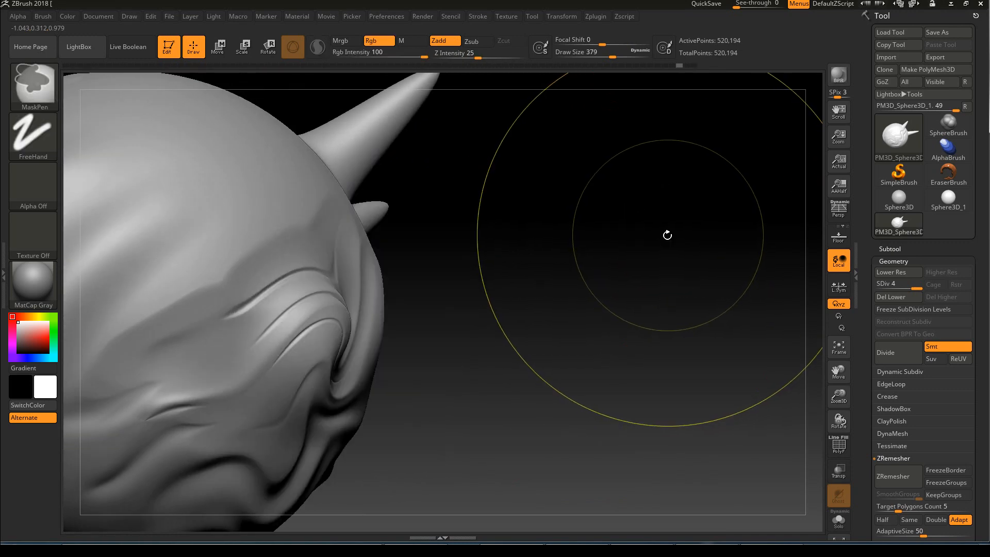
# Choose the Weave1 brush for the smoother side of the sphere and set its draw size to 90.
pyautogui.moveTo(501, 304)
pyautogui.keyDown('alt'); pyautogui.mouseDown()
pyautogui.moveTo(589, 248)
pyautogui.moveTo(575, 237)
pyautogui.moveTo(616, 150)
pyautogui.mouseUp(); pyautogui.keyUp('alt')
pyautogui.keyDown('alt'); pyautogui.moveTo(673, 336); pyautogui.dragTo(649, 302); pyautogui.keyUp('alt')
pyautogui.moveTo(611, 347)
pyautogui.keyDown('alt'); pyautogui.mouseDown()
pyautogui.moveTo(648, 319)
pyautogui.moveTo(639, 330)
pyautogui.moveTo(658, 340)
pyautogui.moveTo(665, 312)
pyautogui.moveTo(622, 274)
pyautogui.moveTo(619, 292)
pyautogui.moveTo(627, 276)
pyautogui.moveTo(620, 236)
pyautogui.mouseUp(); pyautogui.keyUp('alt')
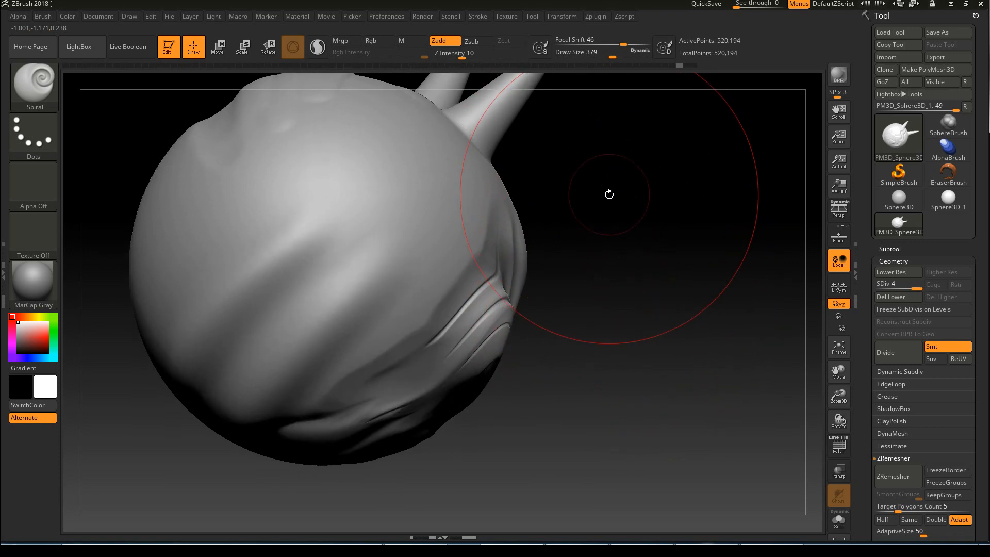
pyautogui.press('b')
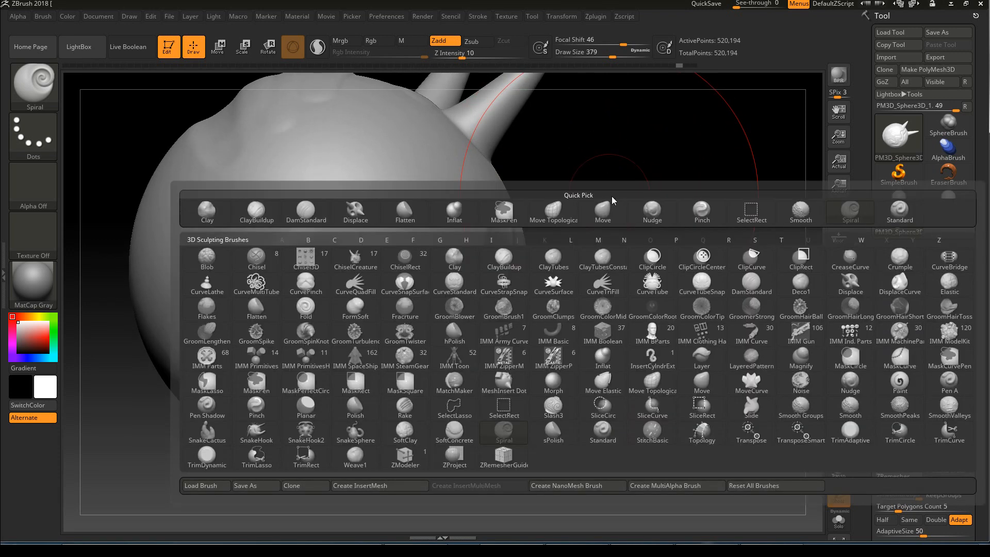
pyautogui.press('r')
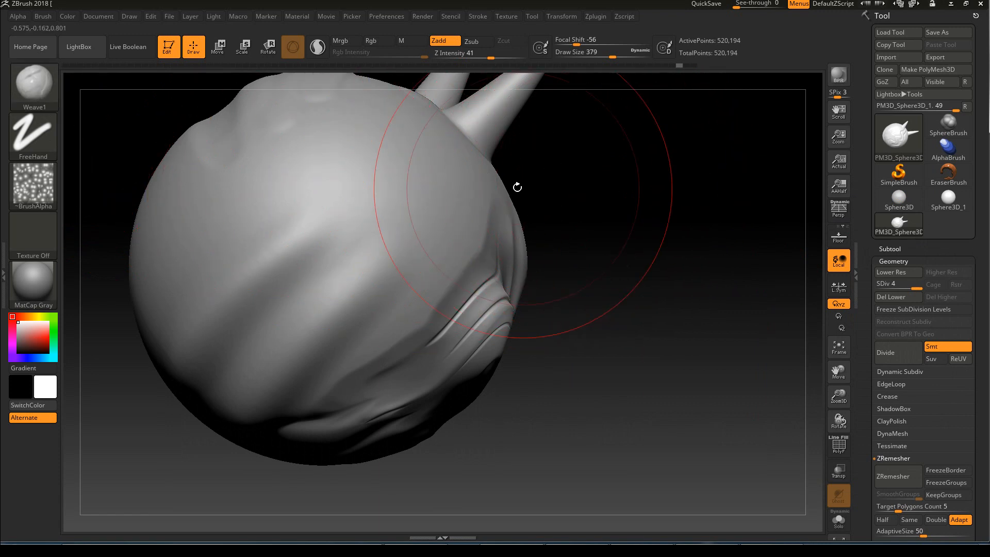
pyautogui.moveTo(585, 150)
pyautogui.mouseDown()
pyautogui.moveTo(583, 201)
pyautogui.moveTo(594, 195)
pyautogui.moveTo(585, 198)
pyautogui.mouseUp()
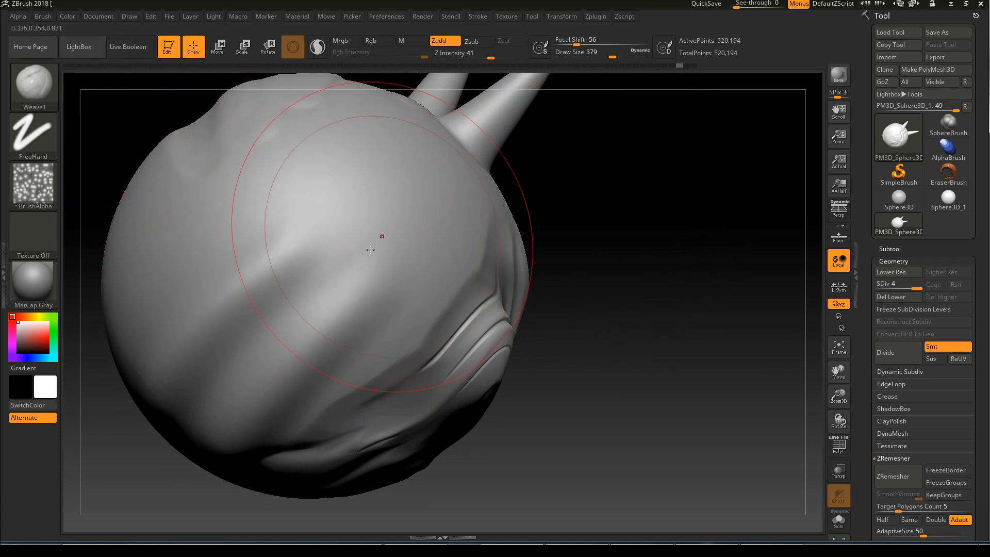
pyautogui.press('s')
pyautogui.moveTo(361, 242); pyautogui.dragTo(330, 243)
# Brush woven texture onto the smooth side of the sphere with several long vertical Weave1 strokes.
pyautogui.moveTo(324, 142); pyautogui.dragTo(318, 332)
pyautogui.moveTo(281, 139); pyautogui.dragTo(276, 333)
pyautogui.moveTo(358, 178); pyautogui.dragTo(354, 317)
pyautogui.moveTo(382, 147)
pyautogui.mouseDown()
pyautogui.moveTo(381, 310)
pyautogui.moveTo(392, 307)
pyautogui.mouseUp()
# Extend the woven texture around the sphere with more vertical strokes placed side by side.
pyautogui.moveTo(548, 202)
pyautogui.keyDown('alt'); pyautogui.mouseDown()
pyautogui.moveTo(660, 218)
pyautogui.moveTo(685, 200)
pyautogui.moveTo(714, 201)
pyautogui.mouseUp(); pyautogui.keyUp('alt')
pyautogui.moveTo(425, 180); pyautogui.dragTo(429, 317)
pyautogui.moveTo(378, 181); pyautogui.dragTo(377, 312)
pyautogui.moveTo(319, 181)
pyautogui.mouseDown()
pyautogui.moveTo(326, 321)
pyautogui.moveTo(341, 258)
pyautogui.moveTo(341, 314)
pyautogui.mouseUp()
pyautogui.moveTo(287, 205); pyautogui.dragTo(314, 342)
pyautogui.moveTo(262, 233); pyautogui.dragTo(279, 361)
pyautogui.moveTo(589, 194); pyautogui.dragTo(706, 182)
pyautogui.moveTo(221, 247); pyautogui.dragTo(232, 346)
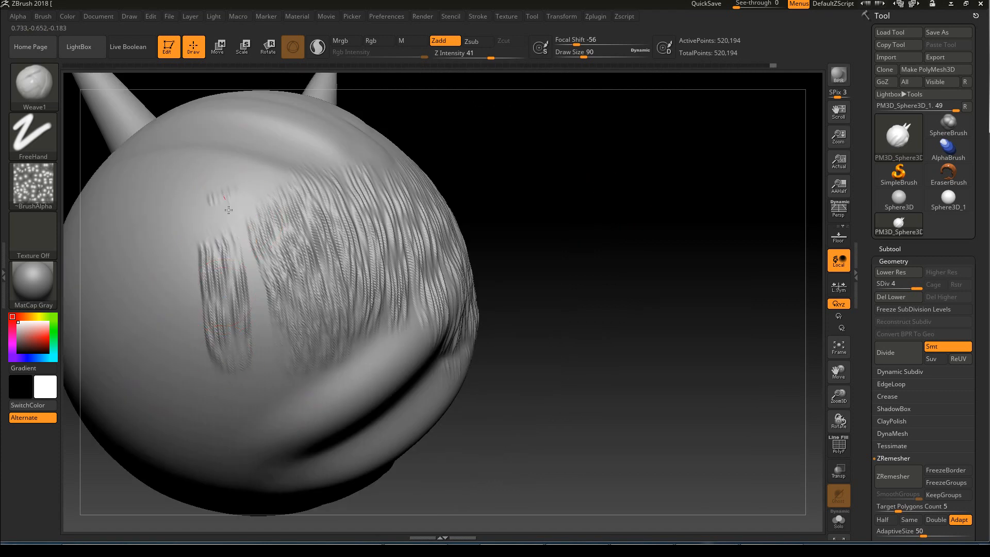
pyautogui.moveTo(232, 219); pyautogui.dragTo(252, 374)
# Add a second woven patch on the bare area beside the first and join them with a long vertical stroke.
pyautogui.keyDown('alt'); pyautogui.moveTo(510, 192); pyautogui.dragTo(652, 204); pyautogui.keyUp('alt')
pyautogui.moveTo(603, 168); pyautogui.dragTo(559, 173)
pyautogui.moveTo(273, 248)
pyautogui.mouseDown()
pyautogui.moveTo(261, 285)
pyautogui.moveTo(273, 307)
pyautogui.moveTo(296, 279)
pyautogui.moveTo(324, 302)
pyautogui.mouseUp()
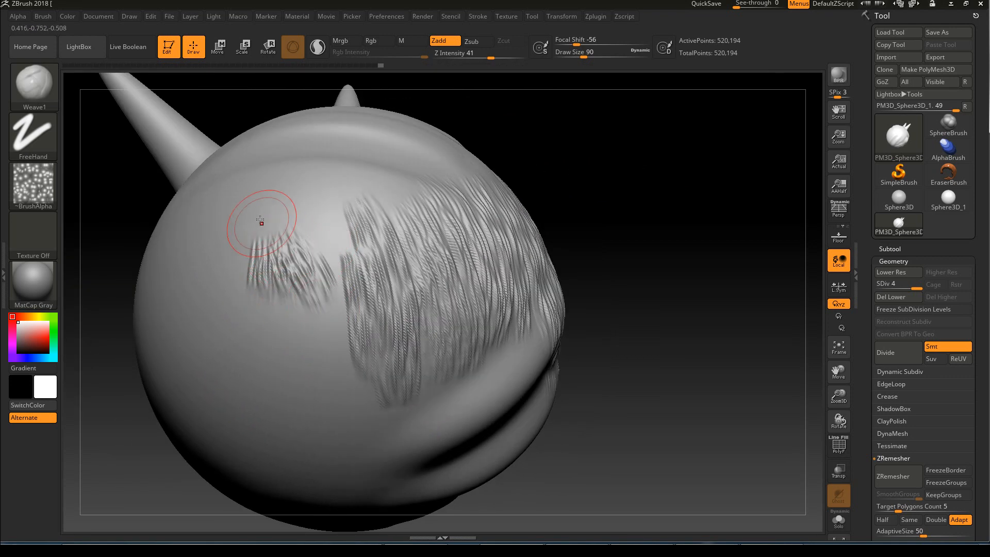
pyautogui.moveTo(232, 259); pyautogui.dragTo(230, 315)
pyautogui.moveTo(221, 239); pyautogui.dragTo(207, 294)
pyautogui.moveTo(261, 315); pyautogui.dragTo(263, 387)
pyautogui.moveTo(294, 315); pyautogui.dragTo(297, 384)
pyautogui.moveTo(303, 192); pyautogui.dragTo(331, 364)
pyautogui.hotkey('ctrl', 'z')
pyautogui.moveTo(309, 181); pyautogui.dragTo(342, 385)
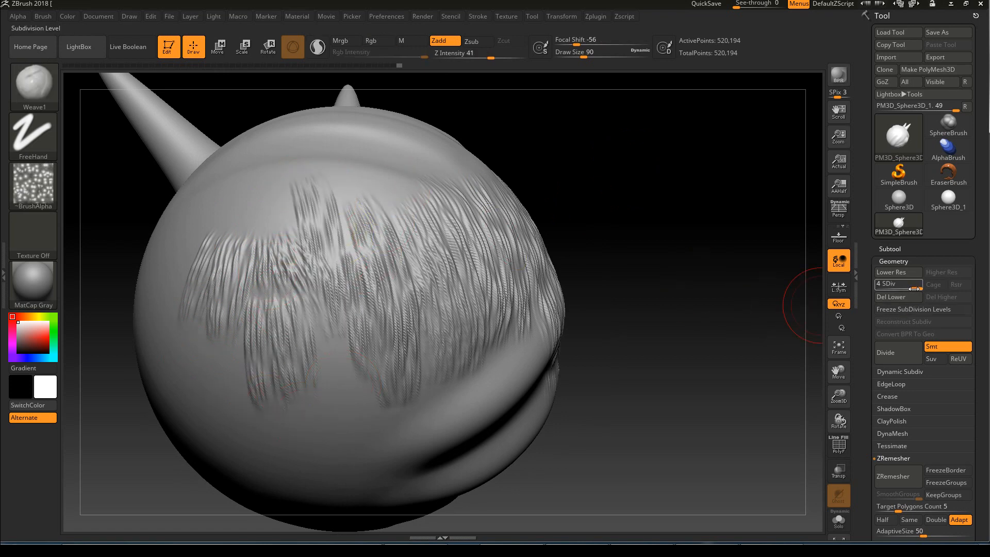
# Try Weave1 strokes on the bare side of the sphere at subdivision levels 2 and 4.
pyautogui.moveTo(890, 288); pyautogui.dragTo(889, 288)
pyautogui.moveTo(667, 167); pyautogui.dragTo(621, 180)
pyautogui.moveTo(294, 284)
pyautogui.mouseDown()
pyautogui.moveTo(230, 373)
pyautogui.moveTo(287, 369)
pyautogui.mouseUp()
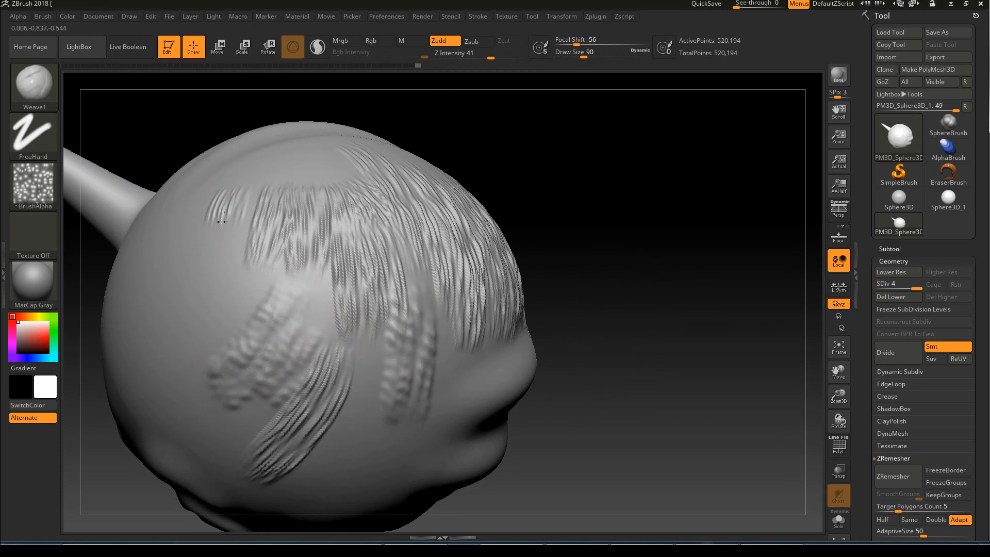
pyautogui.moveTo(227, 206); pyautogui.dragTo(210, 448)
# Undo the test weave strokes made at the different subdivision levels.
pyautogui.hotkey('ctrl', 'z')
pyautogui.hotkey('ctrl', 'z')
pyautogui.hotkey('ctrl', 'z')
pyautogui.hotkey('ctrl', 'z')
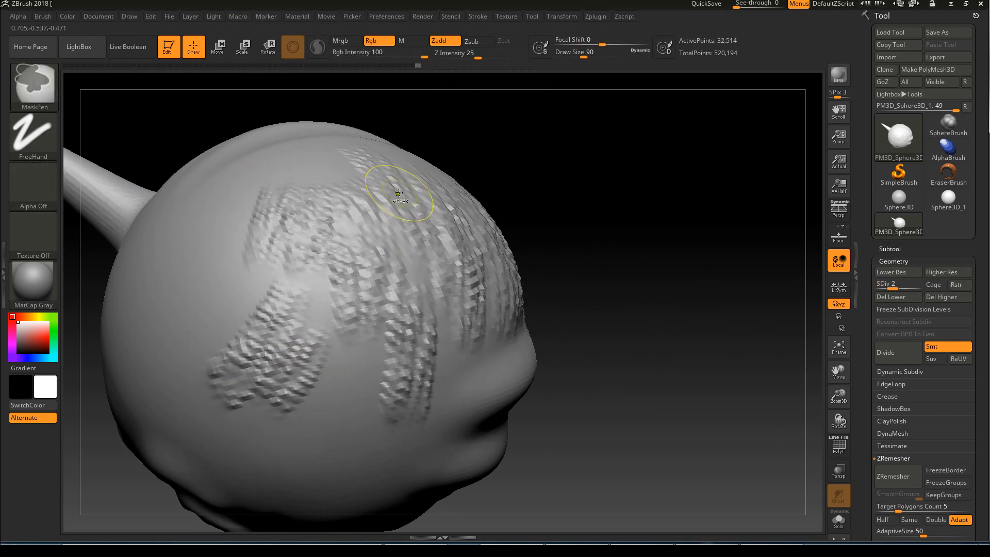
pyautogui.moveTo(604, 216)
pyautogui.keyDown('alt'); pyautogui.mouseDown()
pyautogui.moveTo(662, 216)
pyautogui.moveTo(647, 192)
pyautogui.moveTo(583, 210)
pyautogui.moveTo(559, 150)
pyautogui.moveTo(572, 172)
pyautogui.moveTo(634, 194)
pyautogui.moveTo(601, 164)
pyautogui.moveTo(698, 203)
pyautogui.moveTo(693, 251)
pyautogui.moveTo(662, 249)
pyautogui.moveTo(654, 277)
pyautogui.moveTo(614, 309)
pyautogui.moveTo(596, 295)
pyautogui.moveTo(561, 201)
pyautogui.moveTo(510, 201)
pyautogui.moveTo(541, 206)
pyautogui.moveTo(545, 165)
pyautogui.mouseUp(); pyautogui.keyUp('alt')
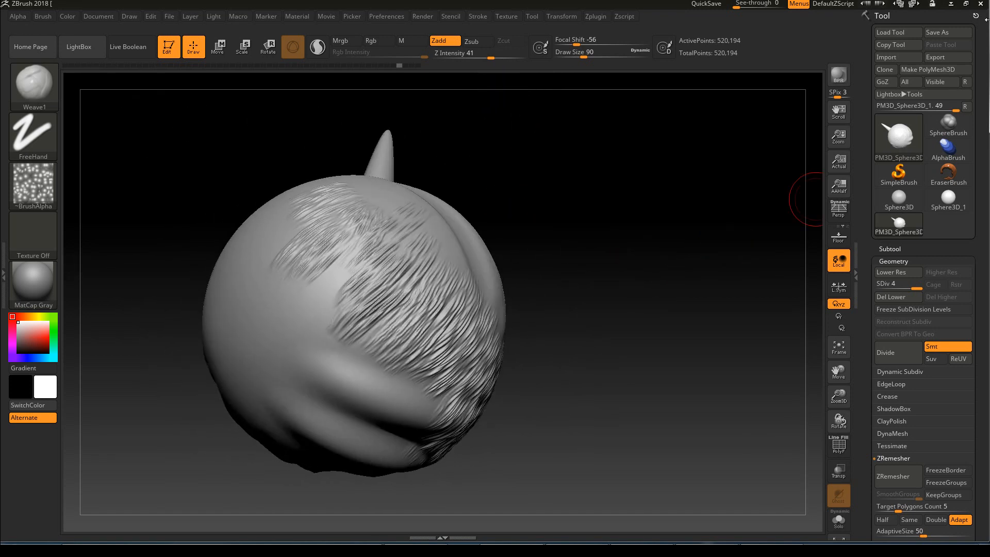
# Switch to the Cube3D primitive and convert it to a PolyMesh3D.
pyautogui.click(889, 135)
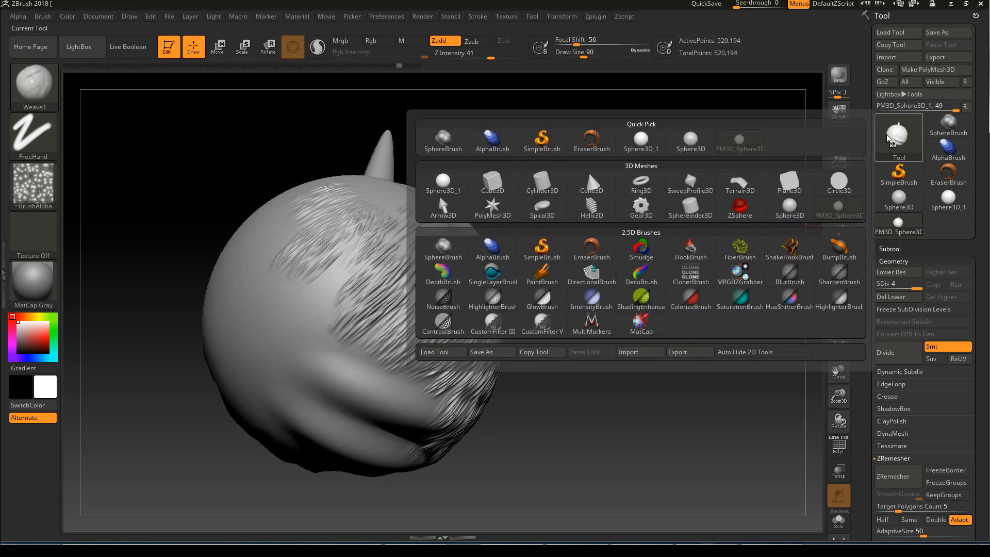
pyautogui.click(492, 182)
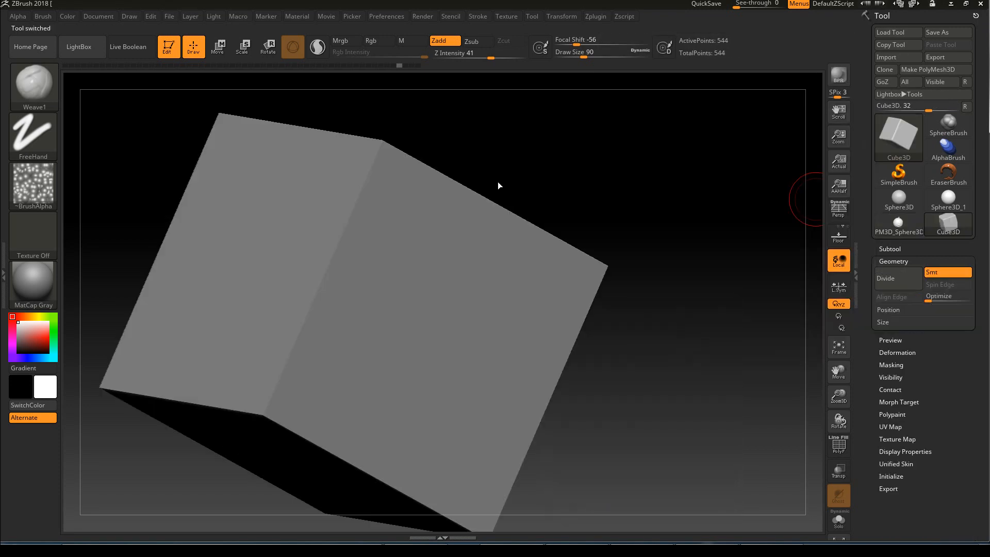
pyautogui.moveTo(642, 177); pyautogui.dragTo(820, 131)
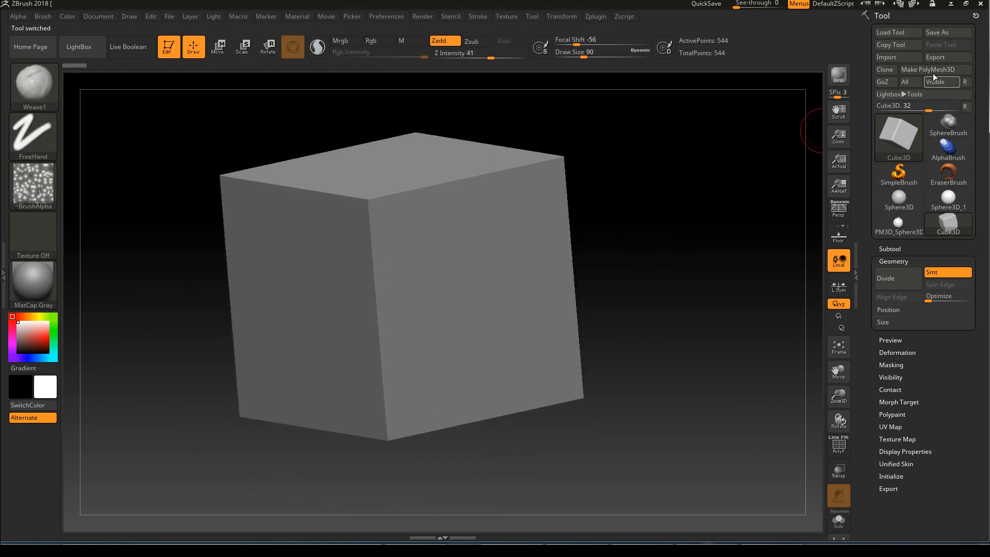
pyautogui.click(927, 69)
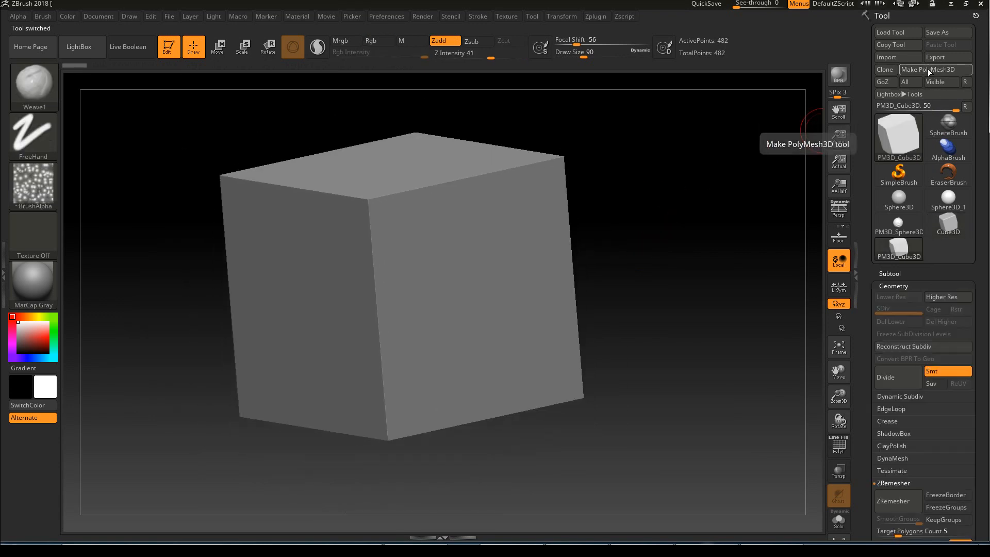
# Divide the cube four times to reach subdivision level 5.
pyautogui.click(893, 379)
pyautogui.click(895, 379)
pyautogui.click(890, 385)
pyautogui.click(888, 387)
pyautogui.moveTo(636, 208); pyautogui.dragTo(524, 253)
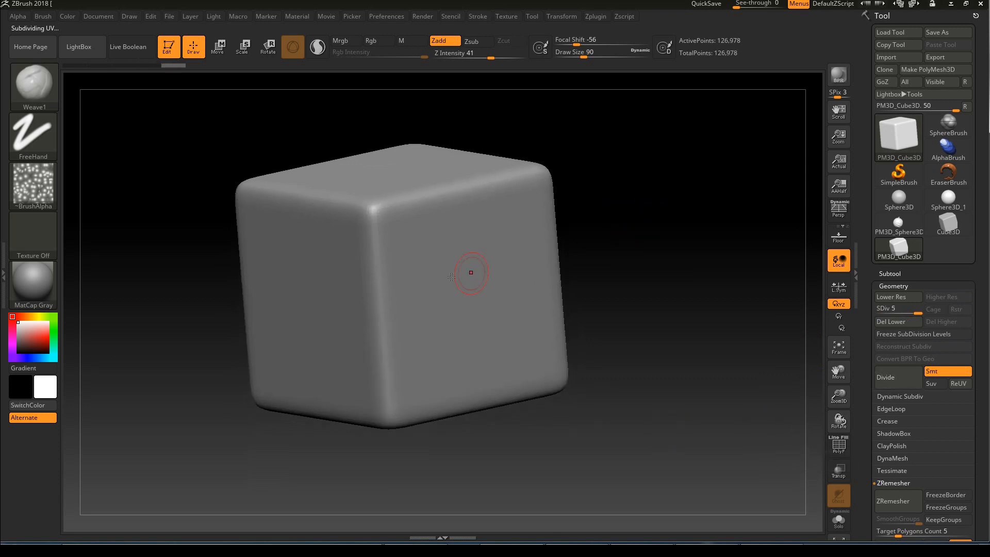
# Choose the Crumple brush and set its draw size to 468.
pyautogui.moveTo(454, 282); pyautogui.dragTo(468, 281)
pyautogui.press('b')
pyautogui.press('c')
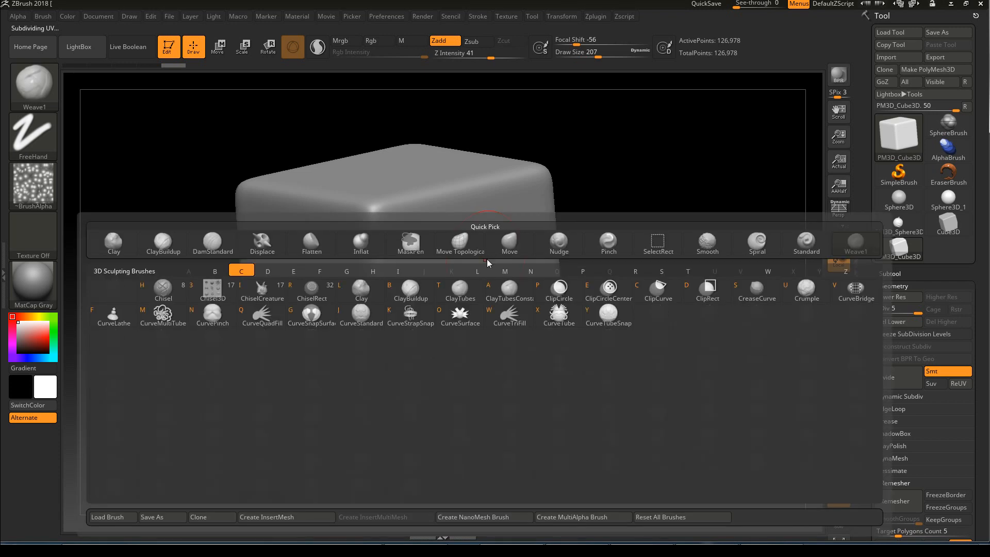
pyautogui.press('u')
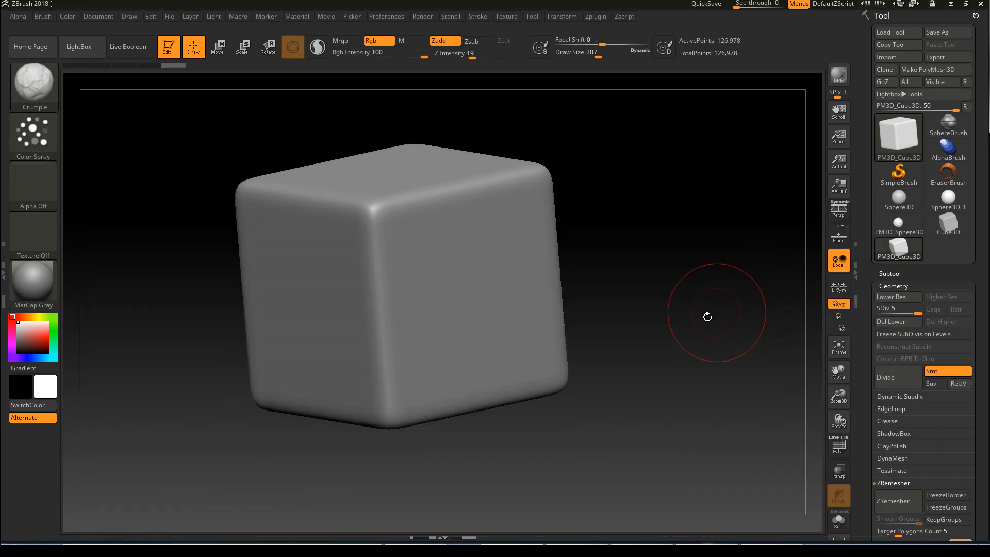
pyautogui.press('s')
pyautogui.moveTo(430, 258); pyautogui.dragTo(451, 269)
# Try Crumple strokes along the cube's vertical edge and adjoining faces at draw size 468, undoing each attempt.
pyautogui.moveTo(608, 254); pyautogui.dragTo(590, 239)
pyautogui.moveTo(458, 277)
pyautogui.mouseDown()
pyautogui.moveTo(476, 286)
pyautogui.moveTo(467, 291)
pyautogui.mouseUp()
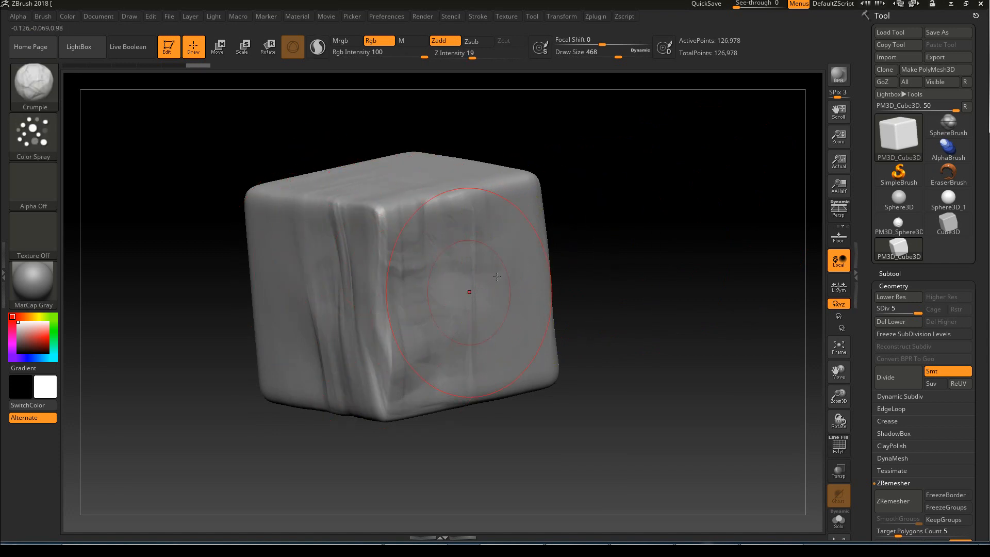
pyautogui.hotkey('ctrl', 'z')
pyautogui.hotkey('ctrl', 'z')
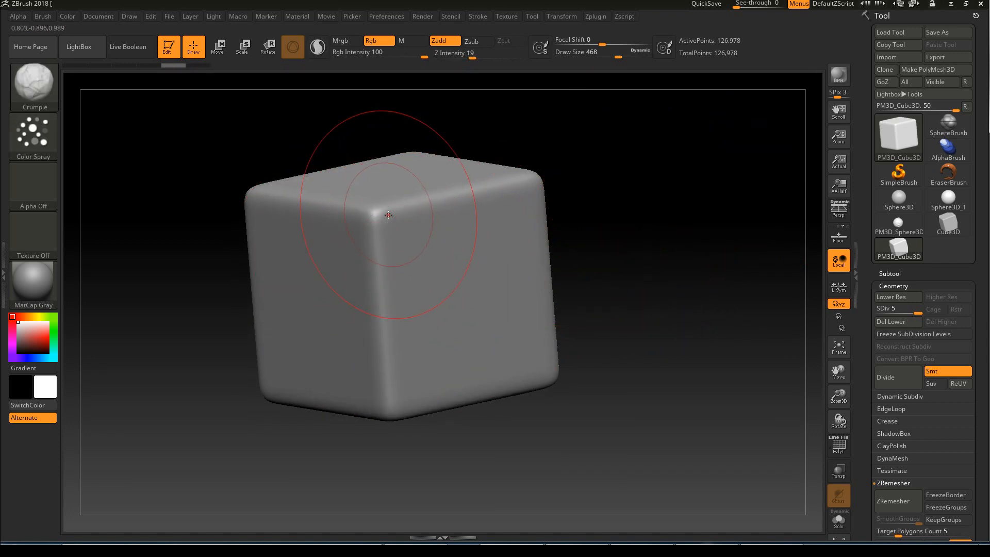
pyautogui.moveTo(380, 241); pyautogui.dragTo(377, 257)
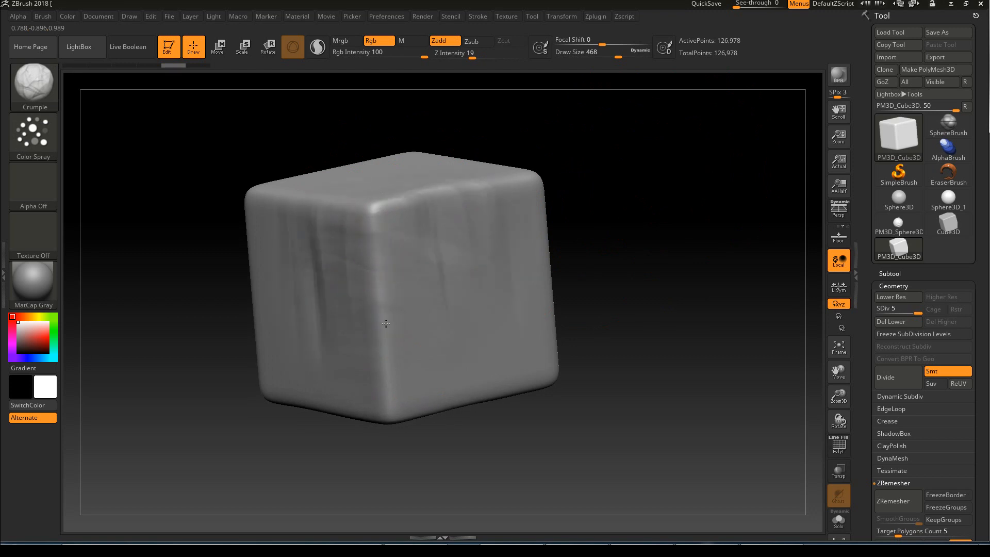
pyautogui.hotkey('ctrl', 'z')
pyautogui.moveTo(419, 356)
pyautogui.mouseDown()
pyautogui.moveTo(420, 262)
pyautogui.moveTo(419, 344)
pyautogui.moveTo(381, 302)
pyautogui.mouseUp()
pyautogui.moveTo(572, 240)
pyautogui.mouseDown()
pyautogui.moveTo(634, 230)
pyautogui.moveTo(531, 223)
pyautogui.moveTo(593, 227)
pyautogui.moveTo(621, 241)
pyautogui.moveTo(603, 247)
pyautogui.mouseUp()
pyautogui.hotkey('ctrl', 'z')
# Set the draw size to 576 and brush Crumple strokes over the cube's near vertical edge and adjoining faces.
pyautogui.press('s')
pyautogui.moveTo(469, 281); pyautogui.dragTo(472, 281)
pyautogui.press('s')
pyautogui.moveTo(417, 267); pyautogui.dragTo(422, 267)
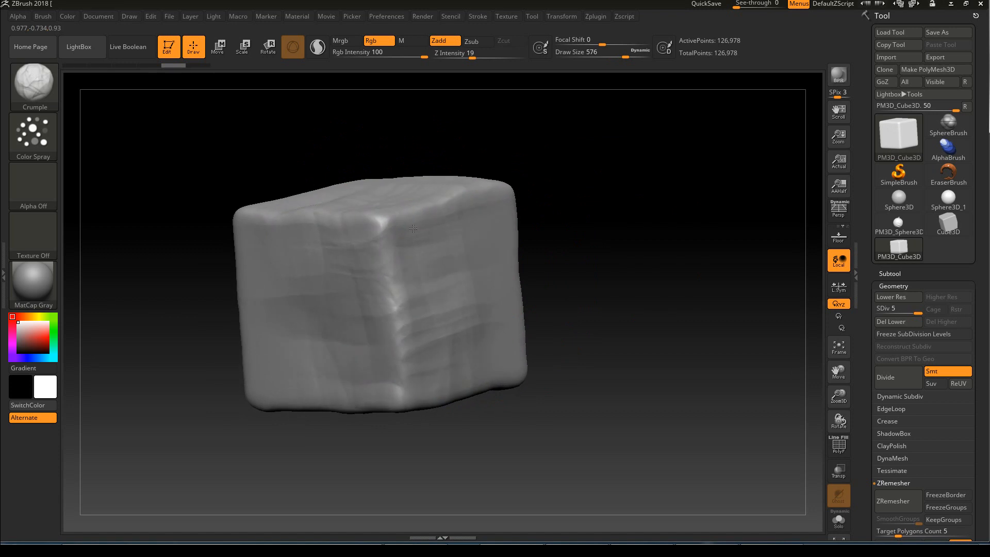
pyautogui.moveTo(389, 201); pyautogui.dragTo(321, 328)
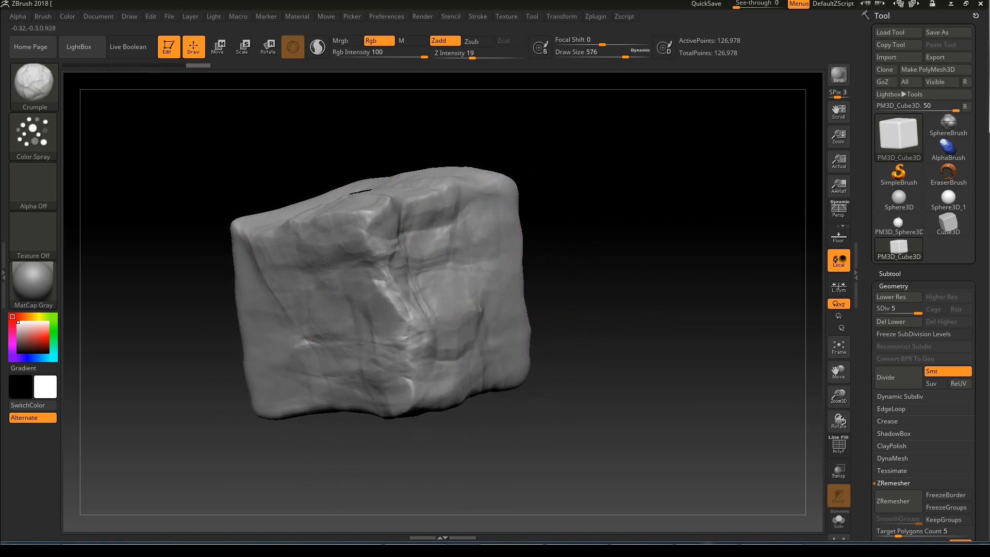
pyautogui.moveTo(589, 250); pyautogui.dragTo(530, 245)
pyautogui.moveTo(496, 304)
pyautogui.mouseDown()
pyautogui.moveTo(507, 340)
pyautogui.moveTo(492, 299)
pyautogui.moveTo(479, 309)
pyautogui.mouseUp()
# Crumple the cube's next smooth vertical edge and the faces beside it with several strokes.
pyautogui.moveTo(696, 245)
pyautogui.mouseDown()
pyautogui.moveTo(755, 214)
pyautogui.moveTo(464, 234)
pyautogui.moveTo(469, 270)
pyautogui.mouseUp()
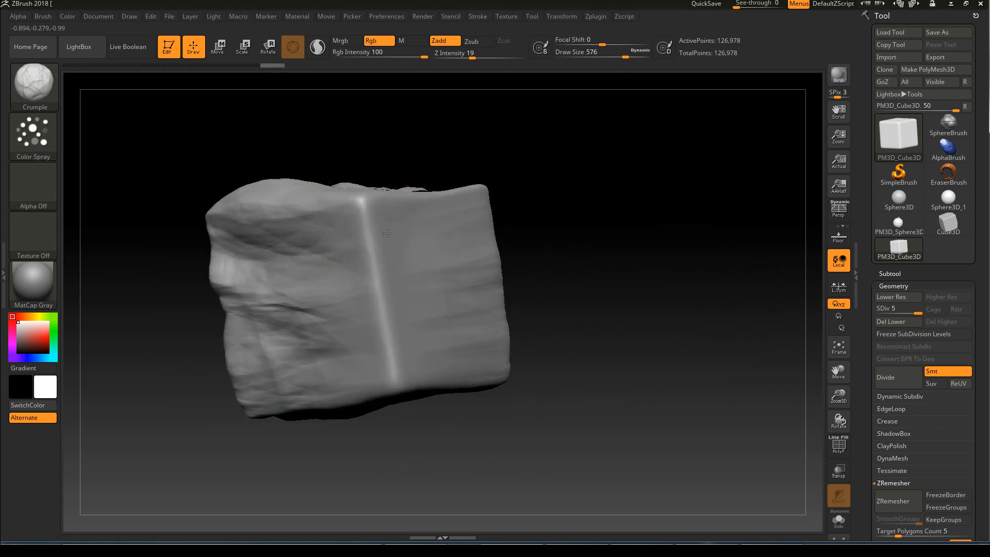
pyautogui.moveTo(352, 312)
pyautogui.mouseDown()
pyautogui.moveTo(289, 335)
pyautogui.moveTo(399, 318)
pyautogui.mouseUp()
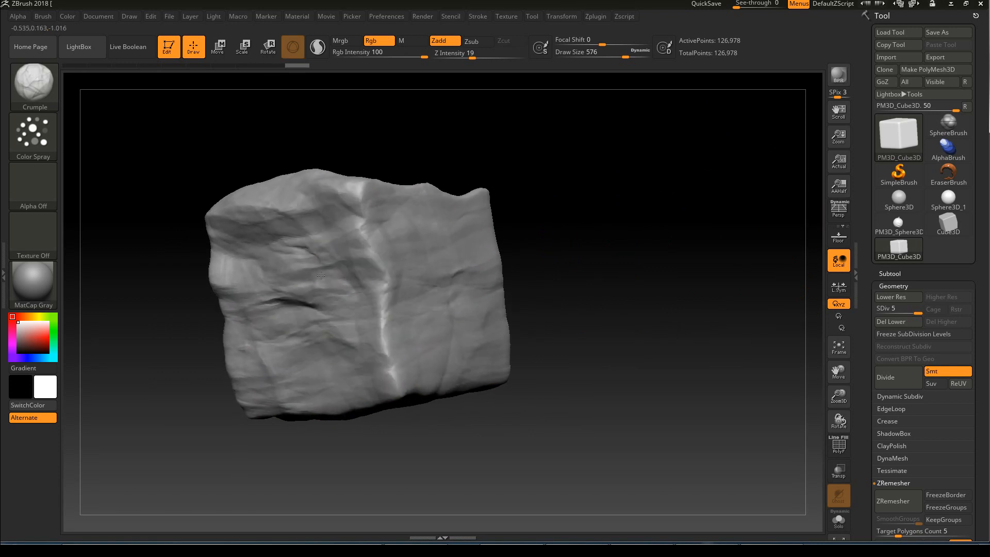
pyautogui.moveTo(320, 275); pyautogui.dragTo(355, 254)
pyautogui.moveTo(308, 284)
pyautogui.mouseDown()
pyautogui.moveTo(289, 302)
pyautogui.moveTo(286, 263)
pyautogui.moveTo(325, 298)
pyautogui.mouseUp()
pyautogui.moveTo(642, 232)
pyautogui.mouseDown()
pyautogui.moveTo(595, 264)
pyautogui.moveTo(395, 246)
pyautogui.moveTo(420, 284)
pyautogui.mouseUp()
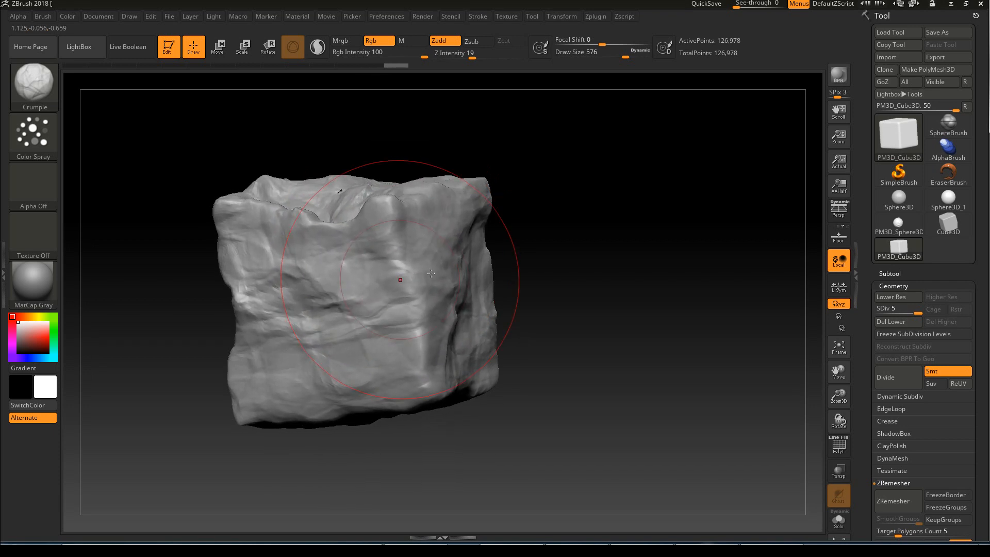
# Continue the Crumple strokes over the remaining sides of the cube to give it a rocky surface.
pyautogui.moveTo(621, 238)
pyautogui.mouseDown()
pyautogui.moveTo(490, 276)
pyautogui.moveTo(521, 314)
pyautogui.moveTo(561, 296)
pyautogui.mouseUp()
pyautogui.moveTo(742, 263); pyautogui.dragTo(664, 271)
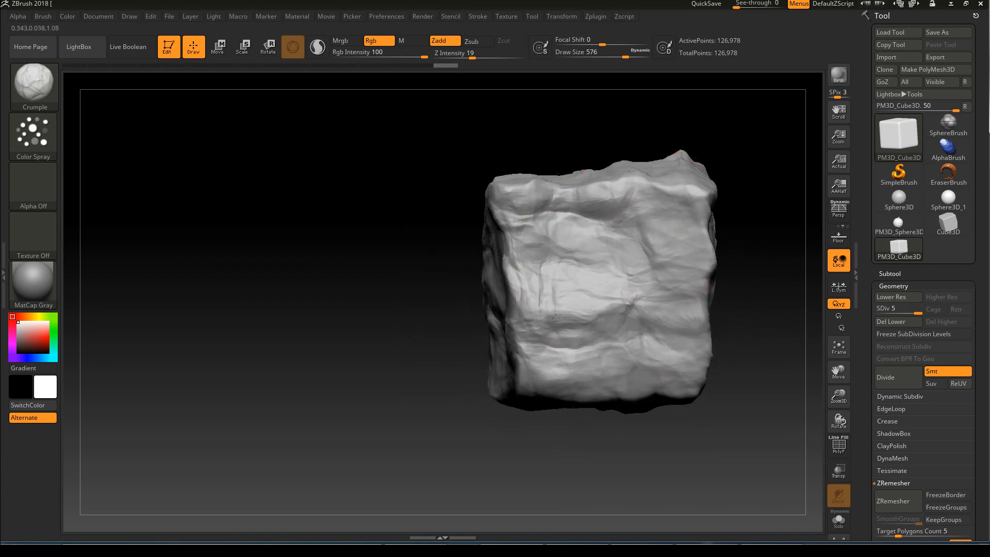
pyautogui.moveTo(442, 276); pyautogui.dragTo(227, 306)
pyautogui.moveTo(643, 264); pyautogui.dragTo(538, 271)
pyautogui.moveTo(518, 338)
pyautogui.mouseDown()
pyautogui.moveTo(566, 356)
pyautogui.moveTo(598, 276)
pyautogui.mouseUp()
# Examine the crumpled cube's rock-like surface from several angles and distances.
pyautogui.moveTo(670, 269)
pyautogui.mouseDown()
pyautogui.moveTo(707, 262)
pyautogui.moveTo(703, 245)
pyautogui.moveTo(678, 265)
pyautogui.moveTo(710, 249)
pyautogui.mouseUp()
pyautogui.press('ctrl')
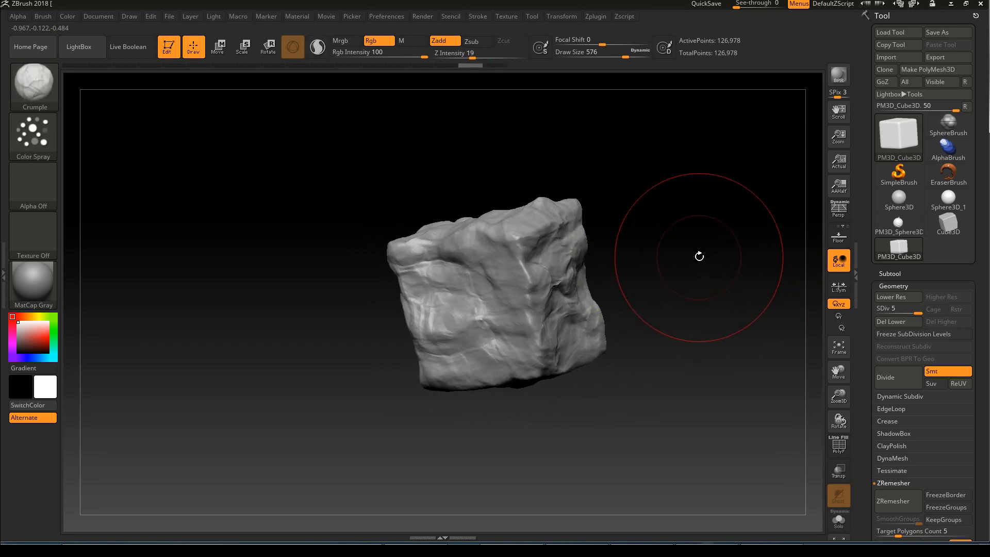
pyautogui.moveTo(667, 192); pyautogui.dragTo(544, 216)
pyautogui.moveTo(644, 211)
pyautogui.mouseDown()
pyautogui.moveTo(636, 227)
pyautogui.moveTo(648, 212)
pyautogui.moveTo(697, 232)
pyautogui.moveTo(623, 216)
pyautogui.mouseUp()
pyautogui.click(46, 85)
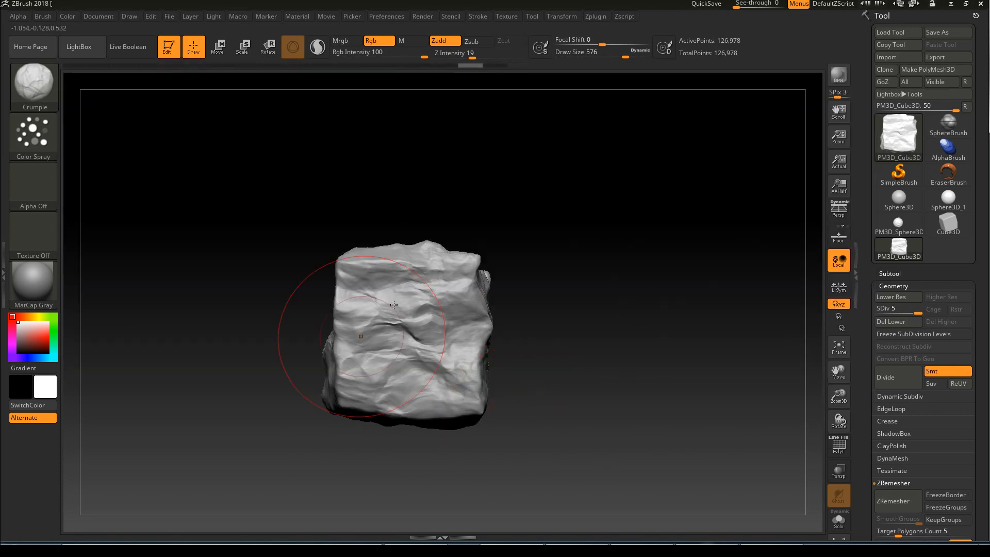
pyautogui.moveTo(585, 206)
pyautogui.mouseDown()
pyautogui.moveTo(575, 221)
pyautogui.moveTo(601, 219)
pyautogui.mouseUp()
pyautogui.moveTo(656, 238)
pyautogui.mouseDown()
pyautogui.moveTo(641, 234)
pyautogui.moveTo(656, 185)
pyautogui.mouseUp()
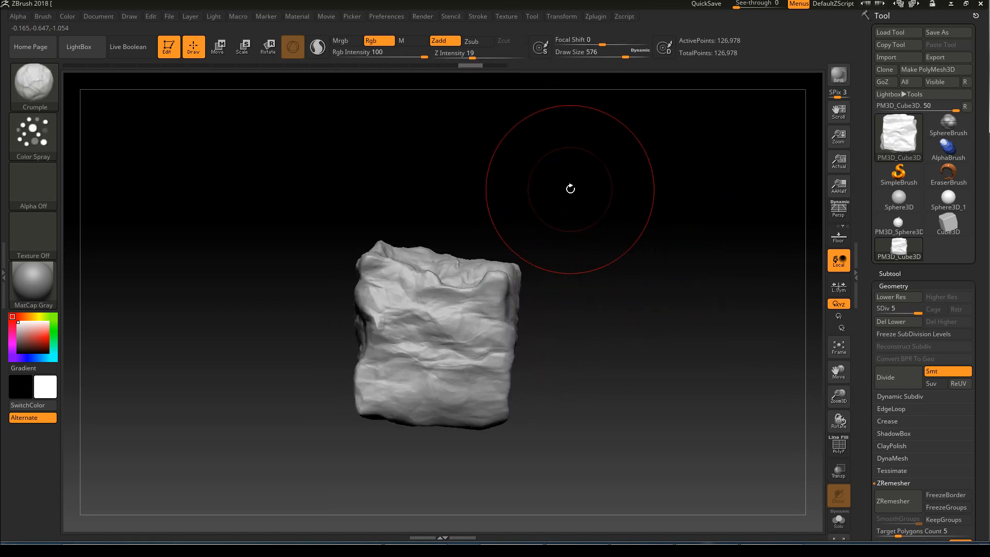
pyautogui.moveTo(589, 211)
pyautogui.mouseDown()
pyautogui.moveTo(601, 225)
pyautogui.moveTo(586, 196)
pyautogui.mouseUp()
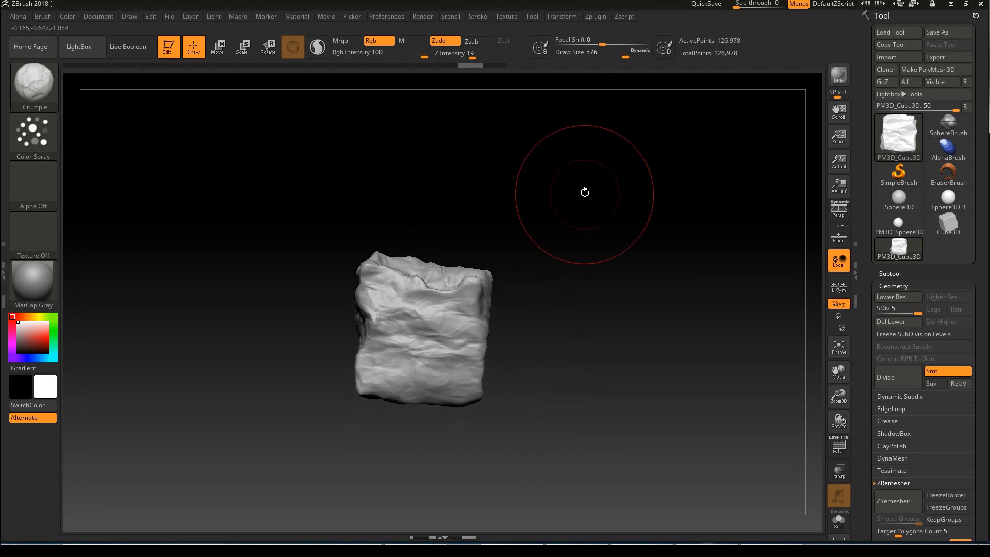
pyautogui.moveTo(671, 148); pyautogui.dragTo(503, 302)
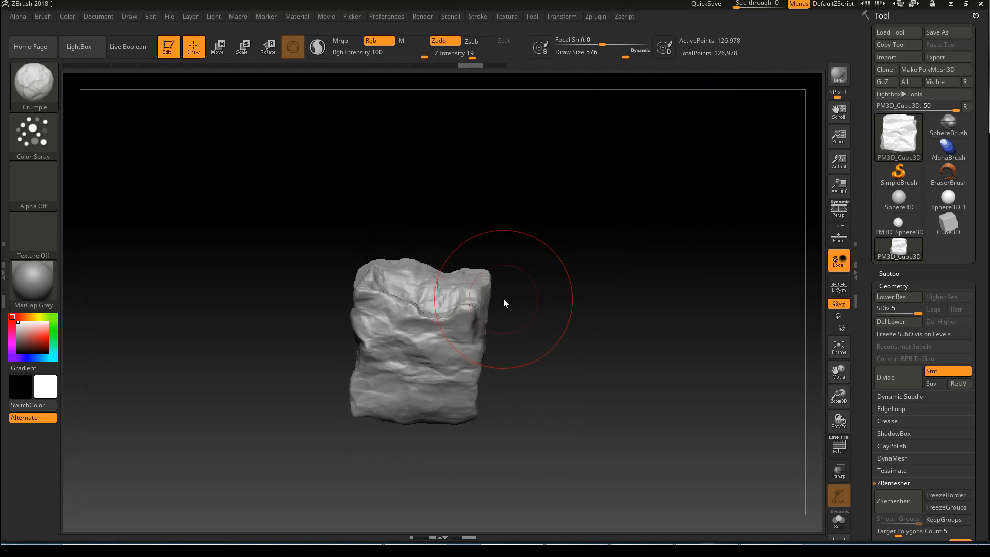
pyautogui.moveTo(561, 234)
pyautogui.mouseDown()
pyautogui.moveTo(564, 243)
pyautogui.moveTo(570, 222)
pyautogui.moveTo(612, 219)
pyautogui.moveTo(546, 206)
pyautogui.moveTo(566, 245)
pyautogui.moveTo(588, 242)
pyautogui.moveTo(600, 221)
pyautogui.mouseUp()
pyautogui.press('shift')
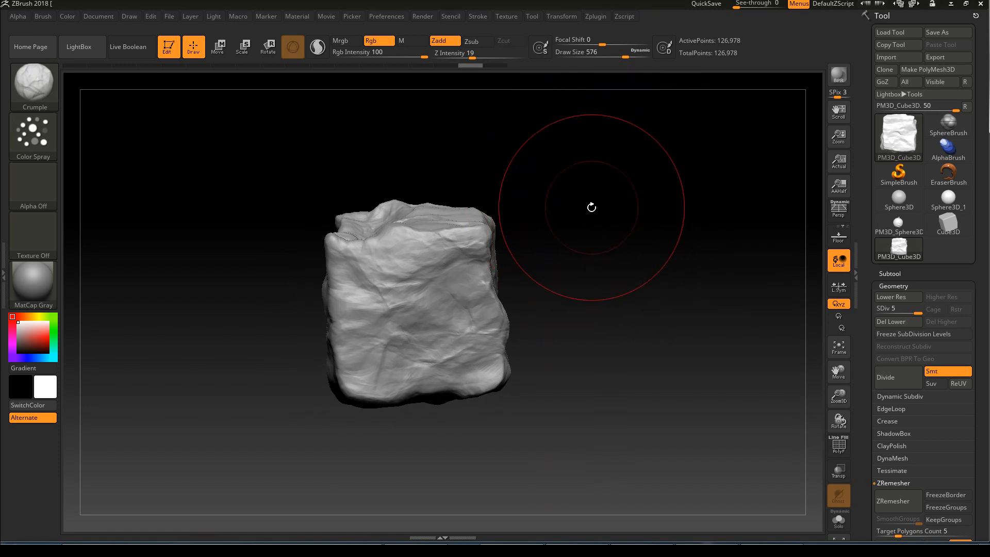
pyautogui.moveTo(579, 221); pyautogui.dragTo(608, 210)
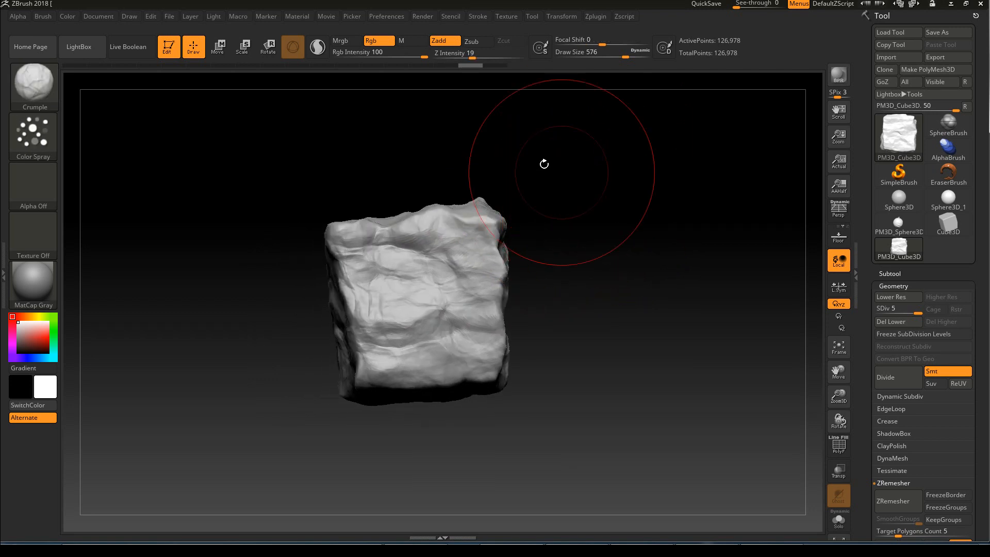
# Create a new document to empty the canvas, discarding the unsaved changes.
pyautogui.click(101, 17)
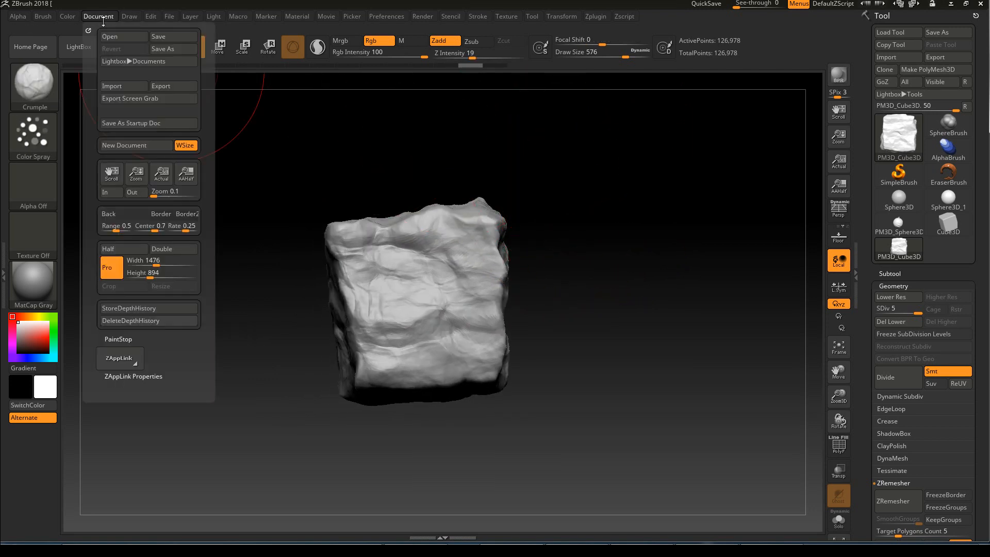
pyautogui.click(99, 14)
pyautogui.click(99, 14)
pyautogui.click(119, 146)
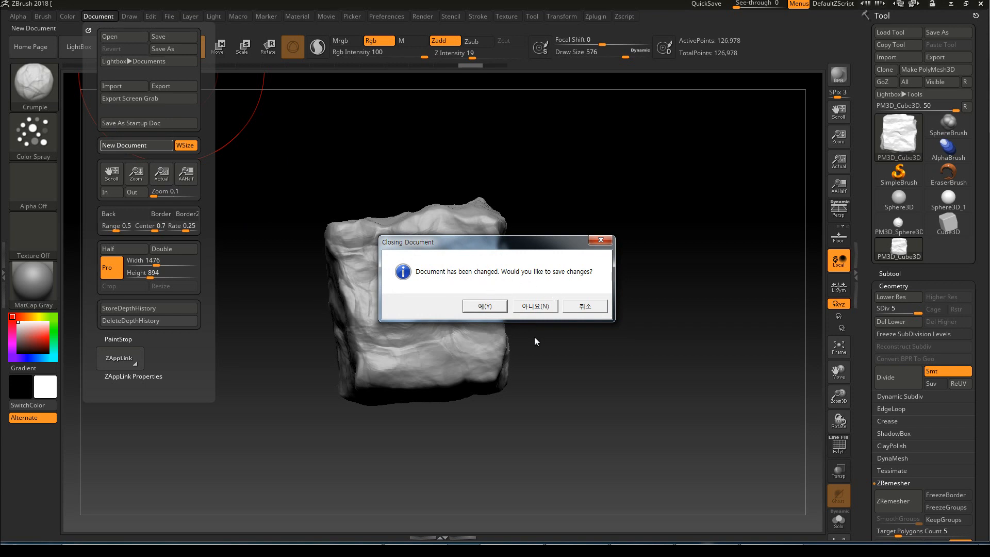
pyautogui.moveTo(418, 244); pyautogui.dragTo(468, 192)
pyautogui.click(572, 258)
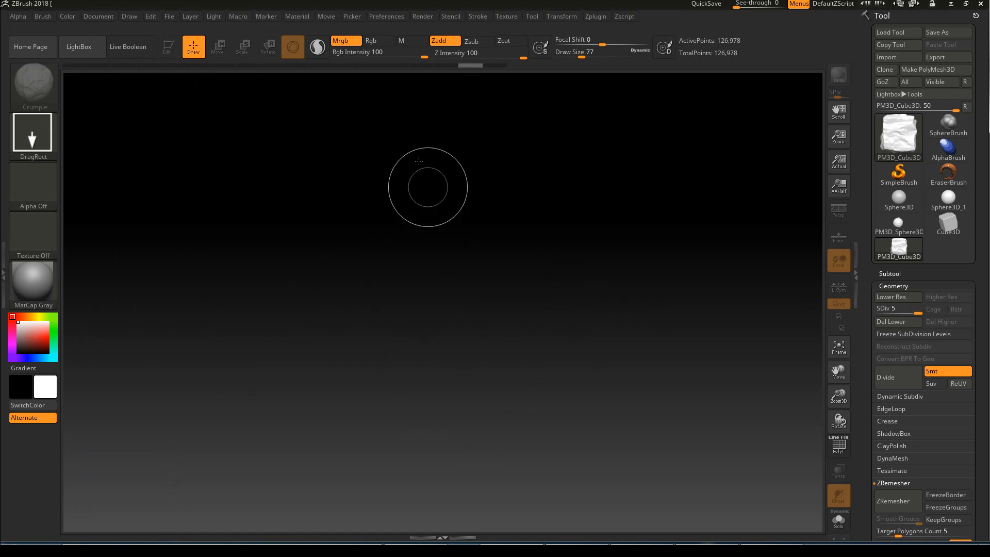
# Draw the crumpled PM3D_Cube3D model on the empty canvas and make it editable.
pyautogui.click(897, 144)
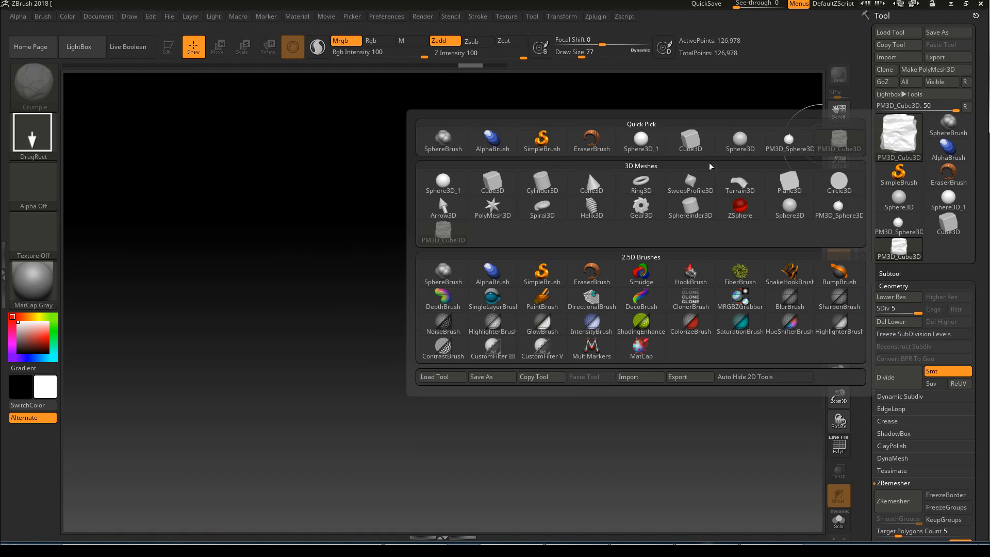
pyautogui.click(823, 146)
pyautogui.moveTo(473, 232)
pyautogui.mouseDown()
pyautogui.moveTo(517, 336)
pyautogui.moveTo(695, 182)
pyautogui.mouseUp()
pyautogui.press('t')
# Clear the redrawn cube by starting another new document without saving the changes.
pyautogui.click(104, 16)
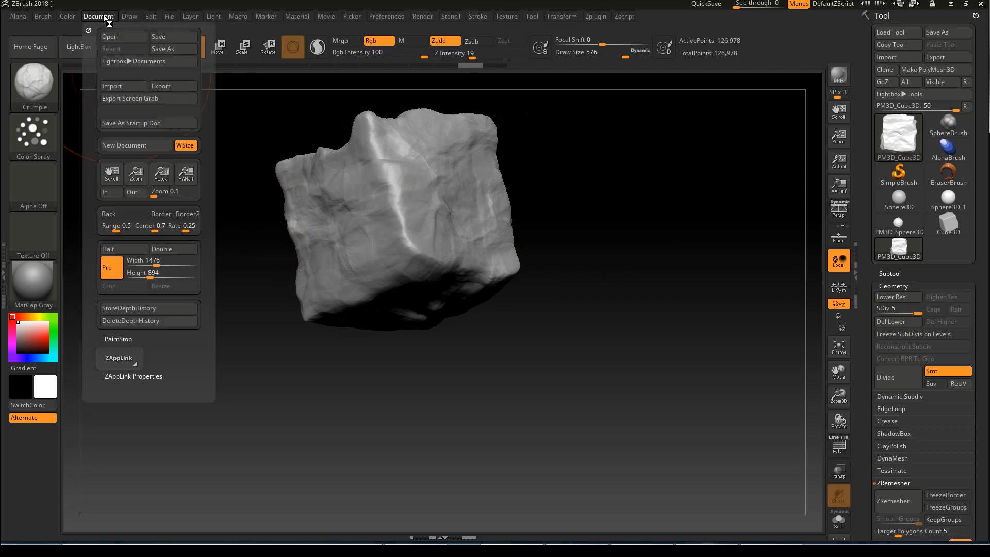
pyautogui.click(129, 146)
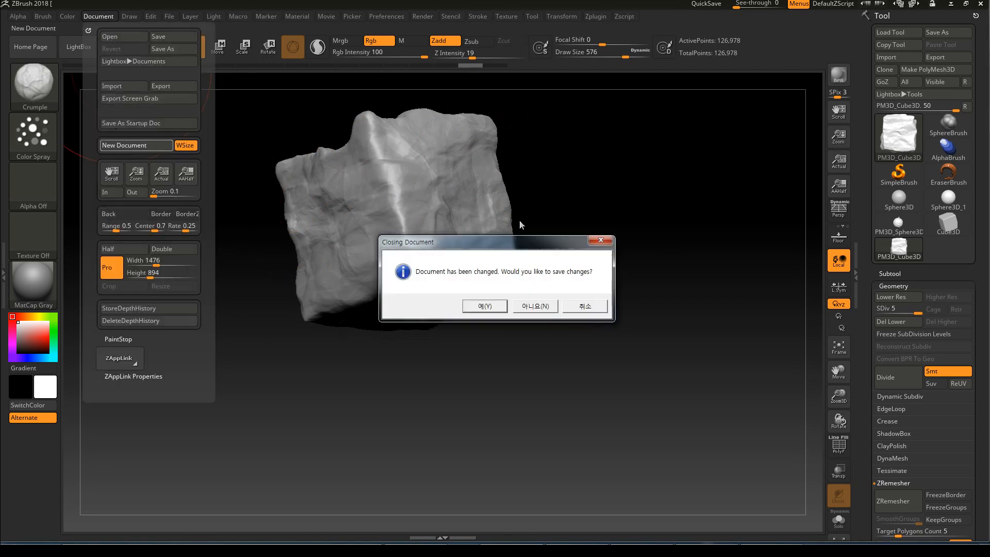
pyautogui.click(534, 306)
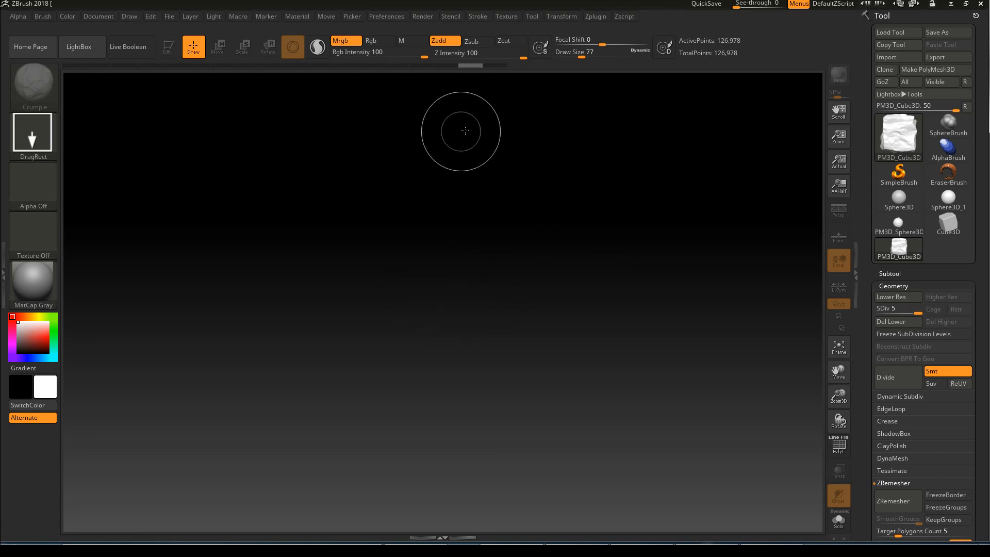
pyautogui.click(392, 18)
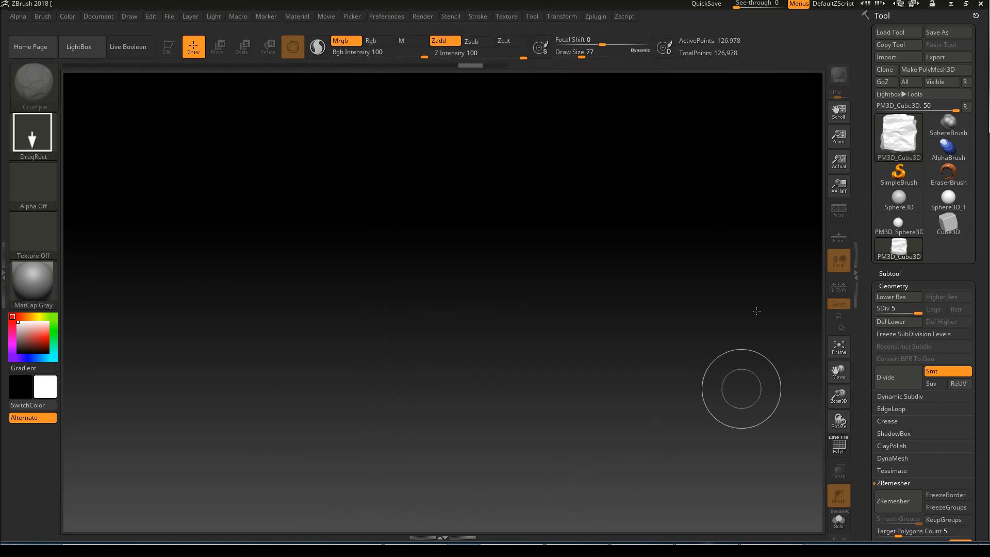
pyautogui.click(906, 142)
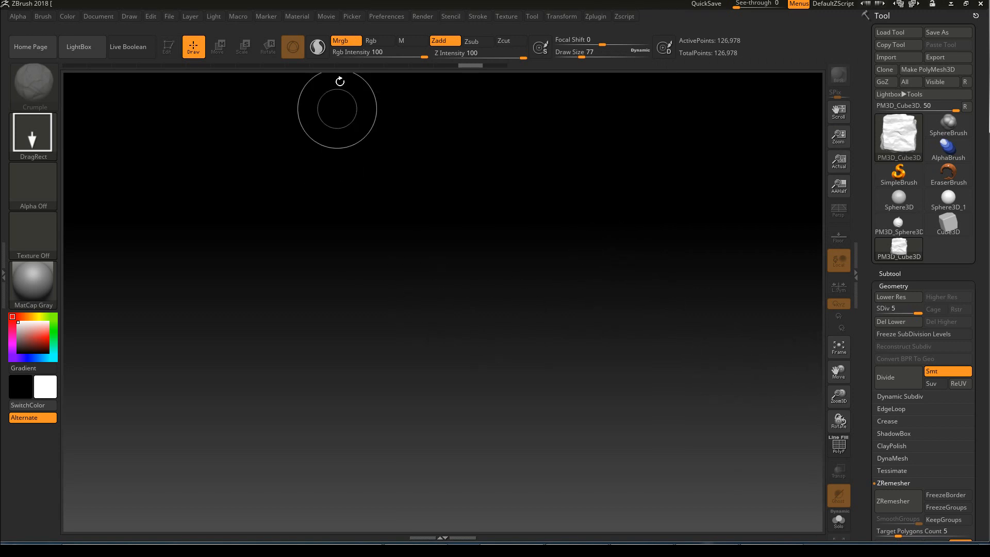
# Fully initialize ZBrush, deleting all customized tools, materials, lights and document data.
pyautogui.click(390, 17)
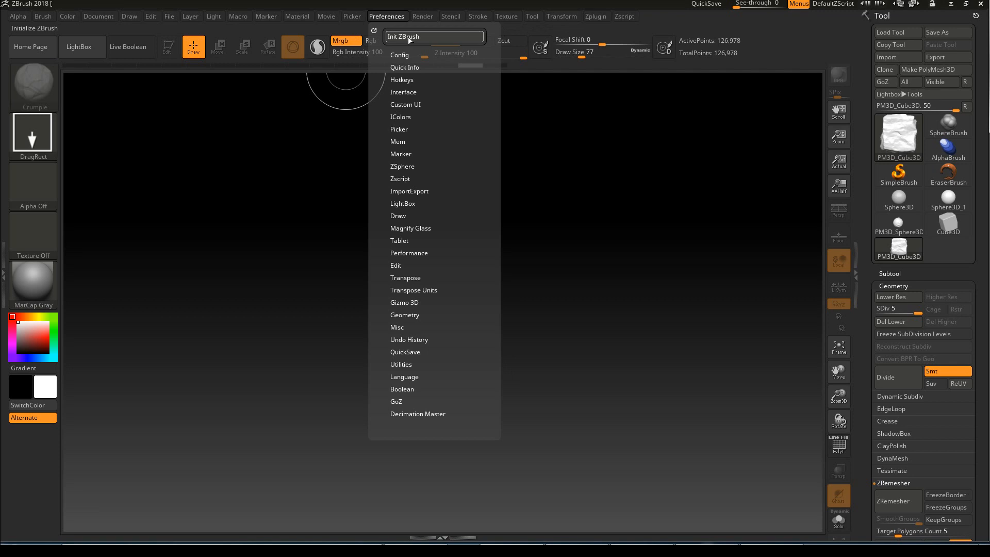
pyautogui.click(407, 38)
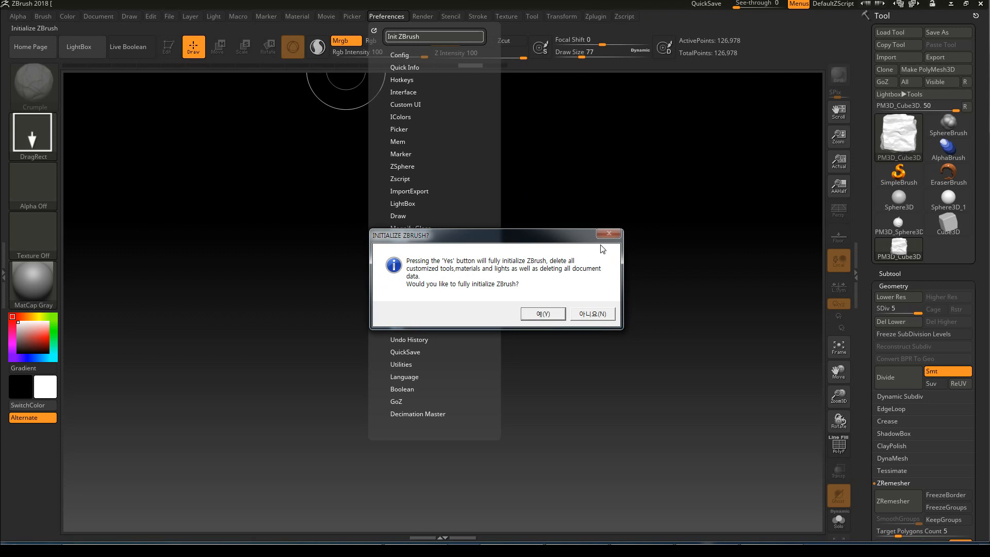
pyautogui.click(544, 314)
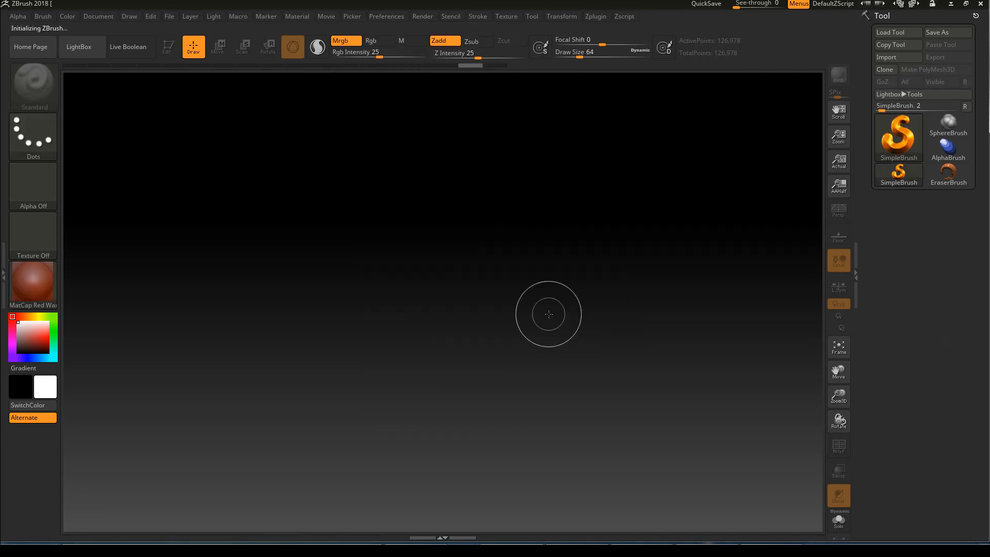
pyautogui.click(90, 21)
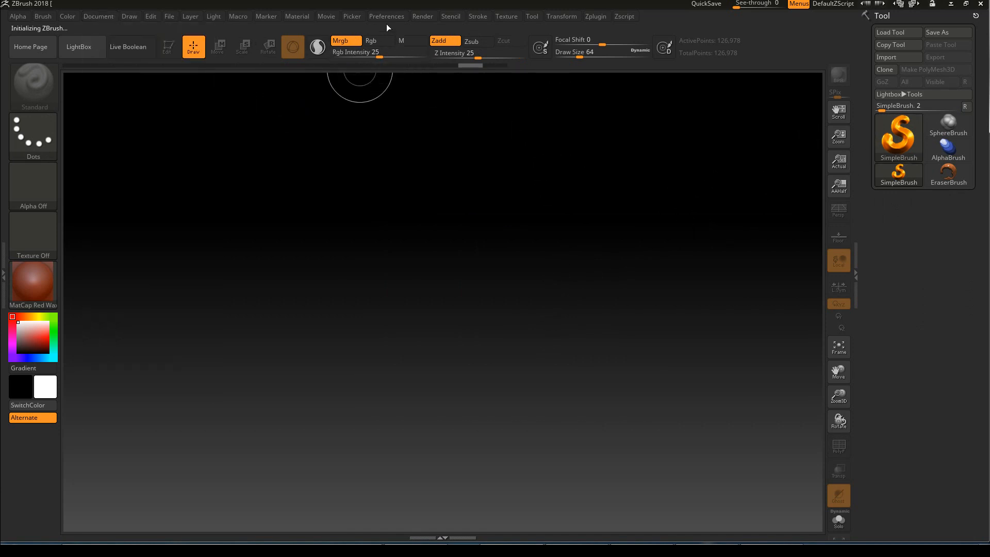
pyautogui.click(389, 17)
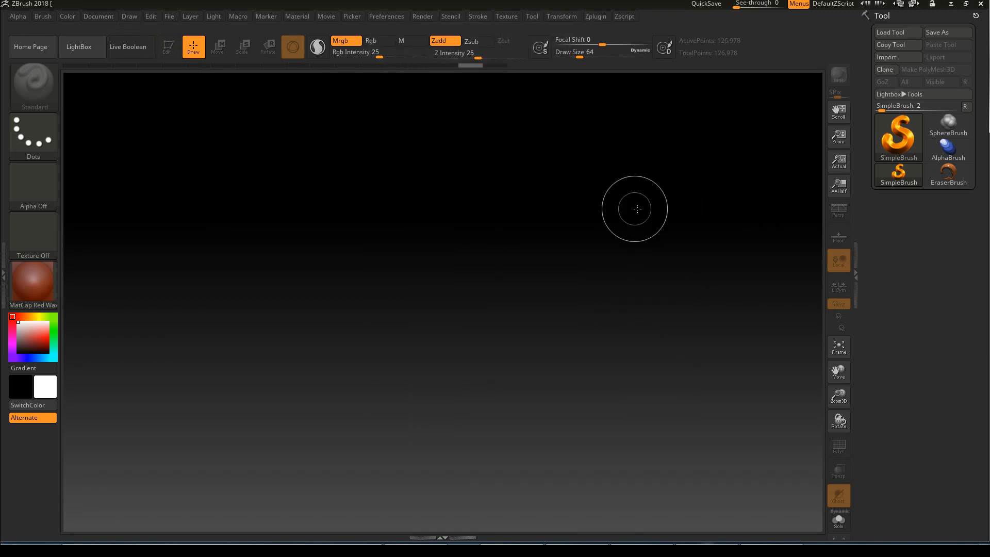
# Draw a large Sphere3D in the middle of the canvas and make it editable.
pyautogui.click(899, 142)
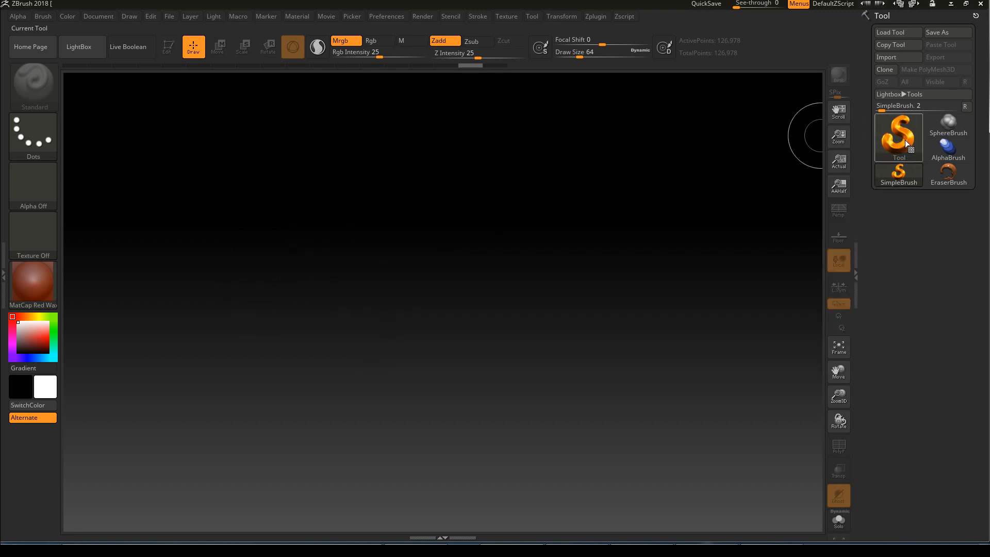
pyautogui.click(899, 139)
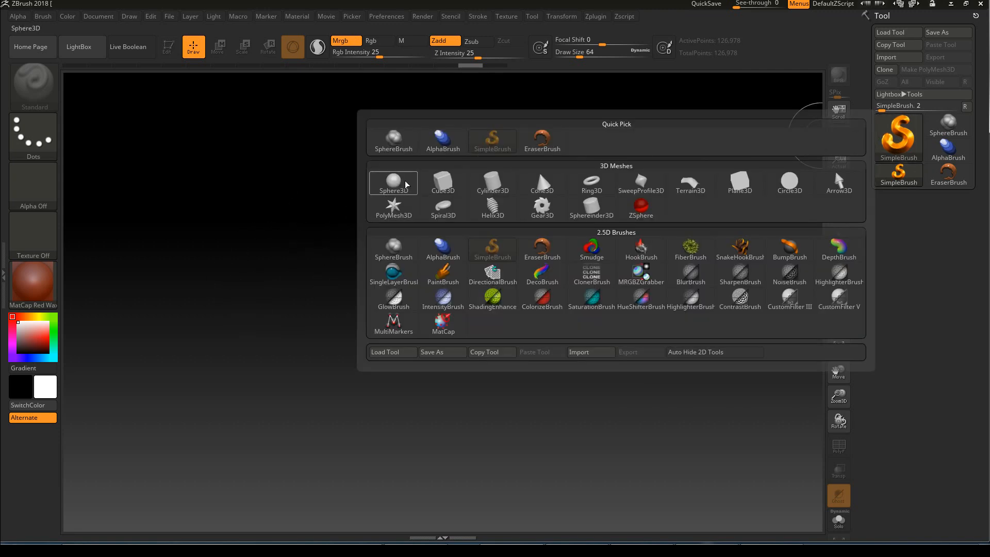
pyautogui.moveTo(400, 189)
pyautogui.click(403, 186)
pyautogui.moveTo(465, 265); pyautogui.dragTo(517, 401)
pyautogui.press('t')
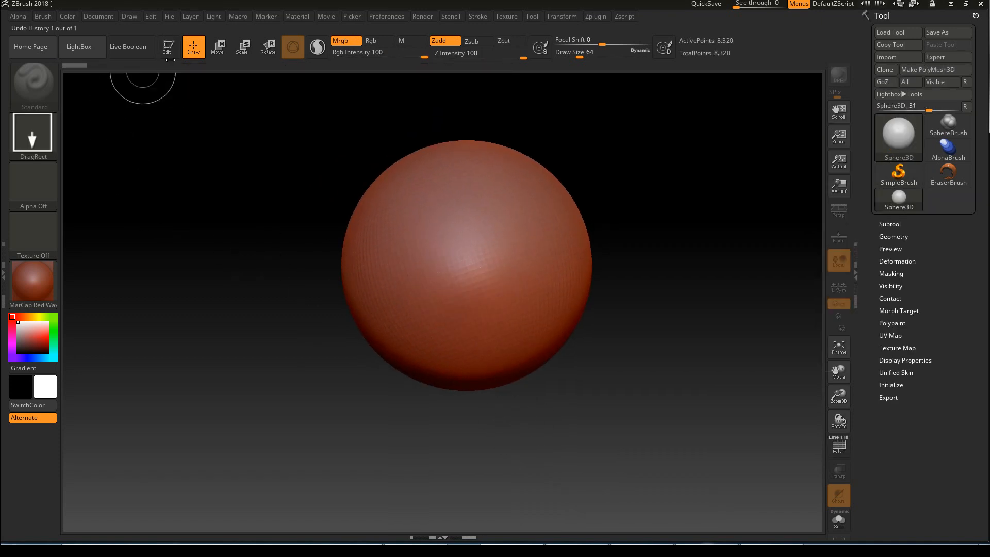
pyautogui.click(166, 46)
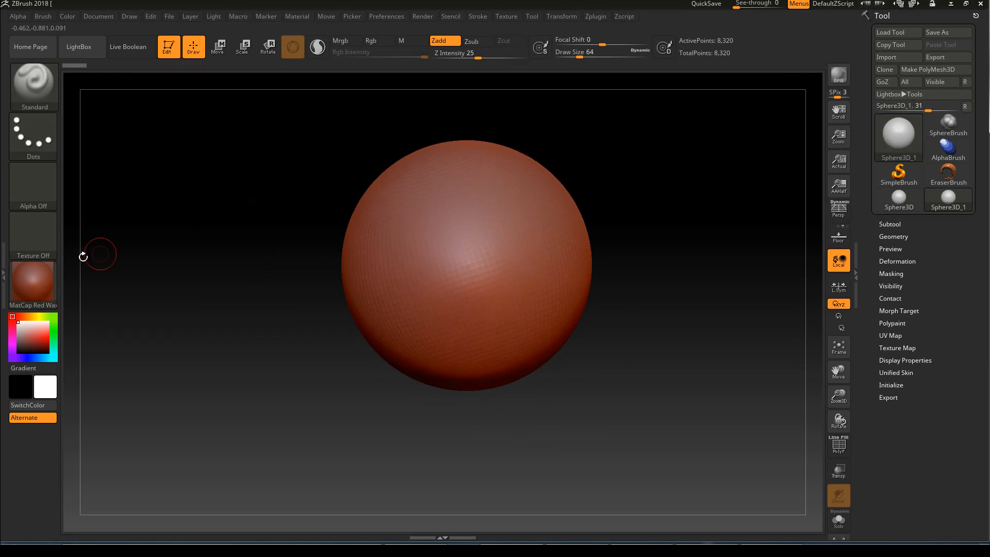
# Apply the MatCap Gray material to the sphere and convert it to a PolyMesh3D.
pyautogui.click(35, 282)
pyautogui.click(689, 324)
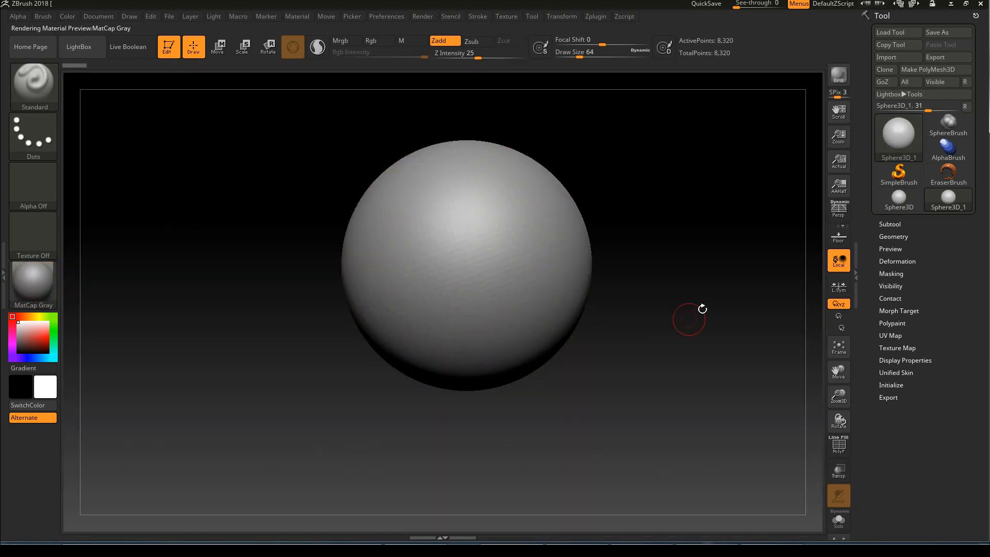
pyautogui.click(918, 70)
# Try Standard brush strokes across the low-resolution sphere and undo them.
pyautogui.moveTo(537, 209)
pyautogui.mouseDown()
pyautogui.moveTo(513, 215)
pyautogui.moveTo(451, 277)
pyautogui.moveTo(522, 236)
pyautogui.mouseUp()
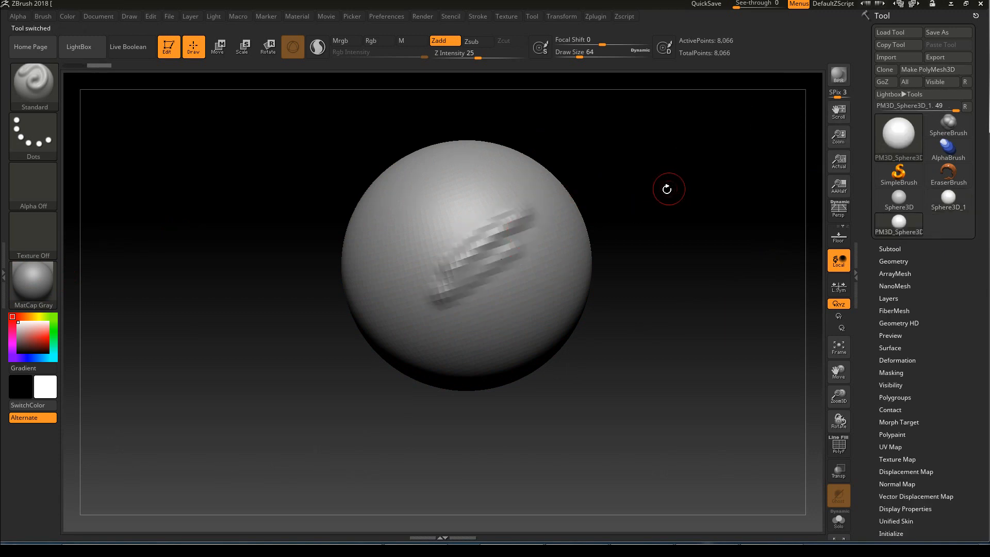
pyautogui.hotkey('ctrl', 'z')
pyautogui.hotkey('ctrl', 'z')
# Show the floor grid and subdivide the sphere twice, up to SDiv 3.
pyautogui.moveTo(659, 184)
pyautogui.keyDown('alt'); pyautogui.mouseDown()
pyautogui.moveTo(596, 144)
pyautogui.moveTo(645, 128)
pyautogui.moveTo(689, 195)
pyautogui.moveTo(634, 221)
pyautogui.moveTo(690, 219)
pyautogui.mouseUp(); pyautogui.keyUp('alt')
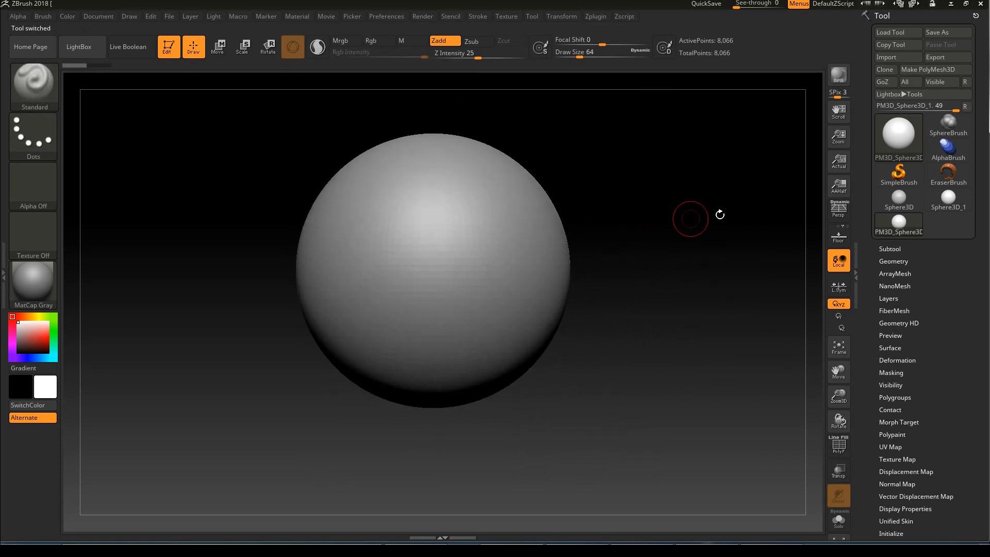
pyautogui.click(846, 235)
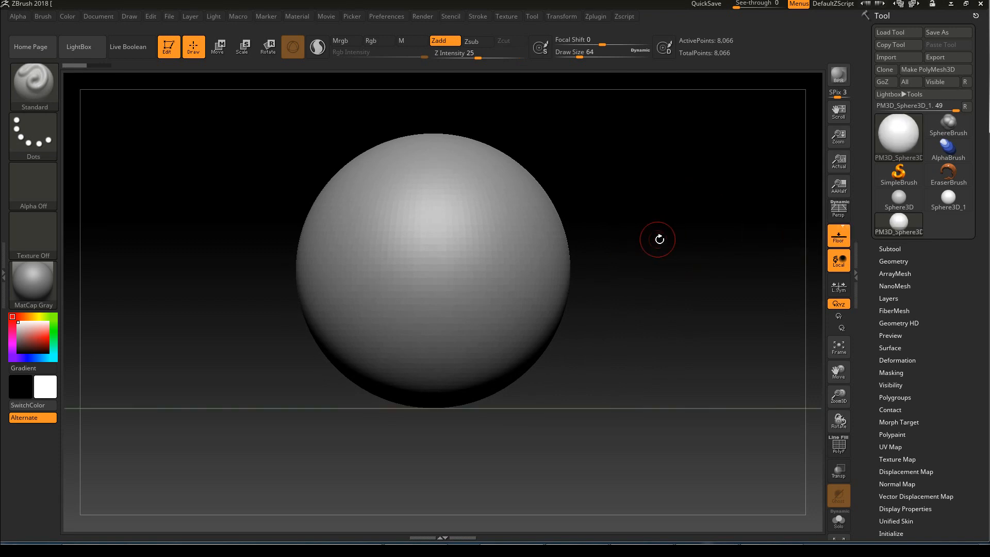
pyautogui.click(892, 260)
pyautogui.click(892, 351)
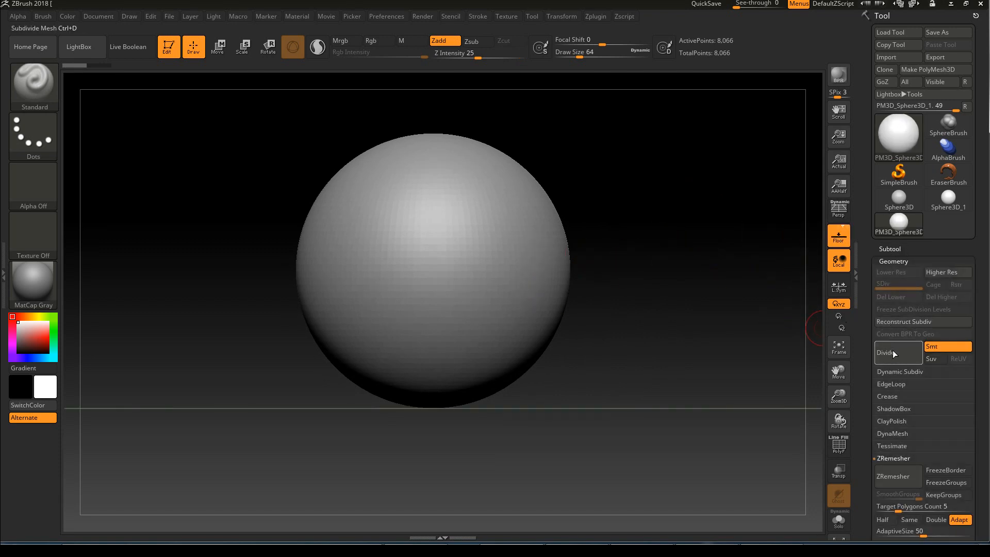
pyautogui.click(893, 351)
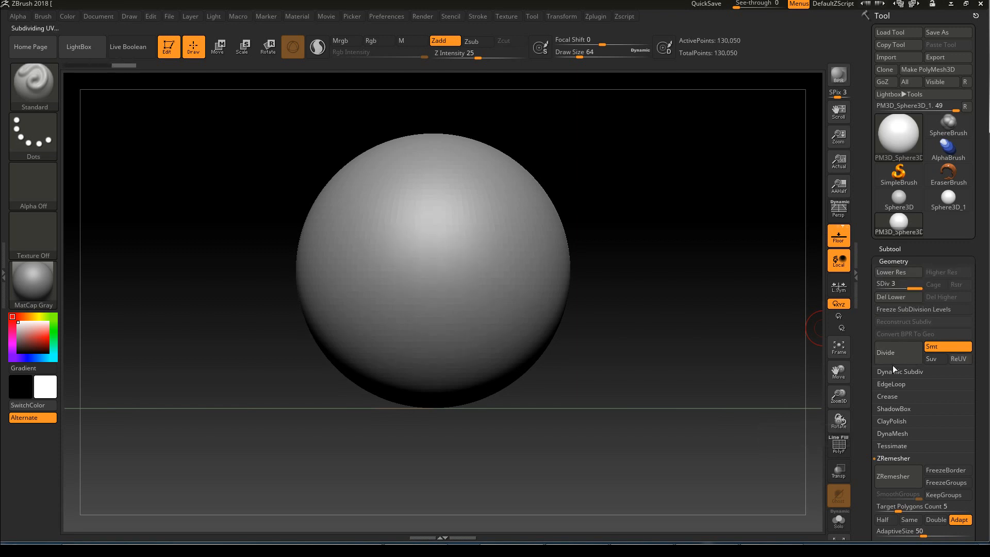
pyautogui.moveTo(622, 240); pyautogui.dragTo(619, 229)
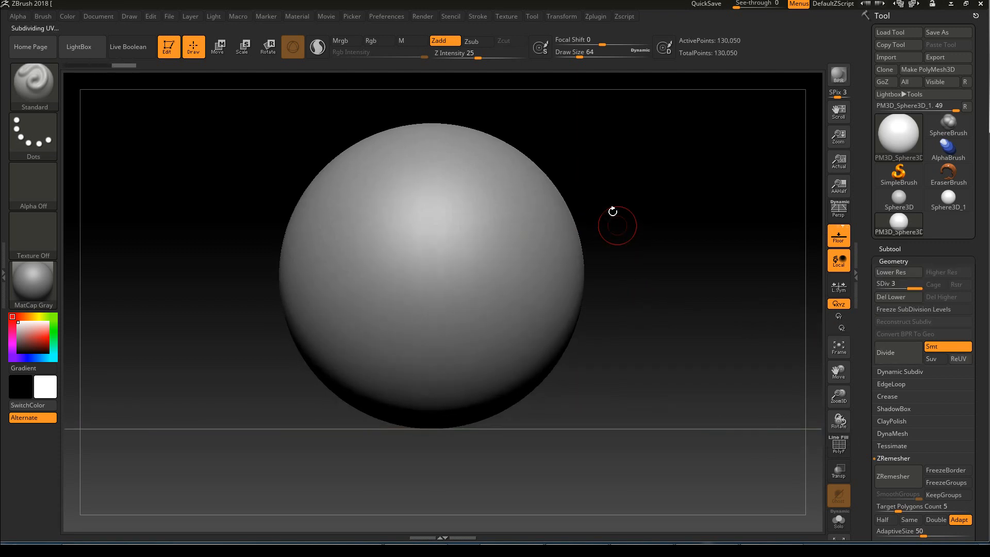
# Try Standard brush strokes on the front of the sphere at draw size 120, undoing them.
pyautogui.press('s')
pyautogui.moveTo(502, 235); pyautogui.dragTo(508, 242)
pyautogui.moveTo(577, 168)
pyautogui.keyDown('alt'); pyautogui.mouseDown()
pyautogui.moveTo(564, 164)
pyautogui.moveTo(588, 184)
pyautogui.moveTo(585, 173)
pyautogui.moveTo(618, 185)
pyautogui.mouseUp(); pyautogui.keyUp('alt')
pyautogui.moveTo(483, 223)
pyautogui.mouseDown()
pyautogui.moveTo(483, 261)
pyautogui.moveTo(484, 248)
pyautogui.mouseUp()
pyautogui.hotkey('ctrl', 'z')
pyautogui.moveTo(492, 200); pyautogui.dragTo(467, 334)
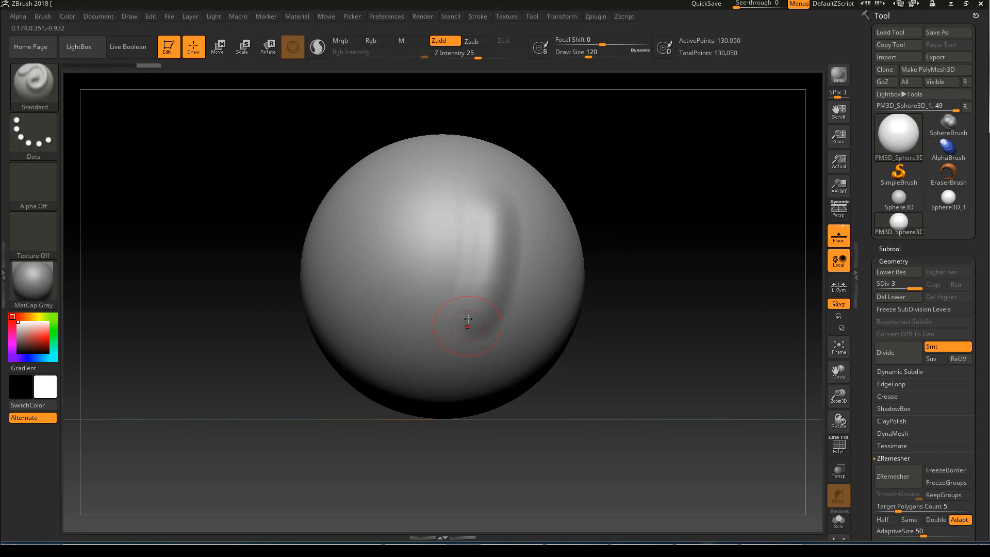
pyautogui.hotkey('ctrl', 'z')
pyautogui.moveTo(472, 232); pyautogui.dragTo(464, 261)
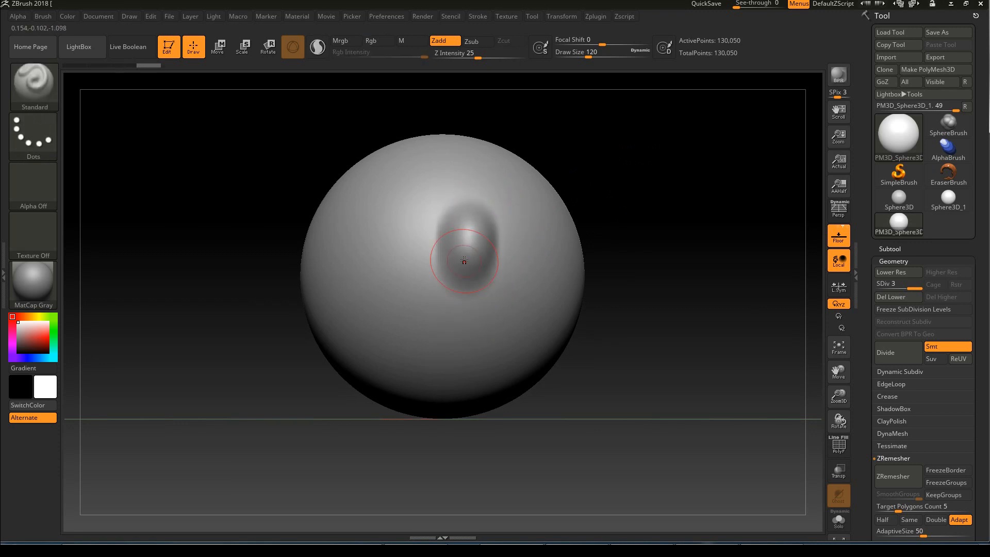
pyautogui.hotkey('ctrl', 'z')
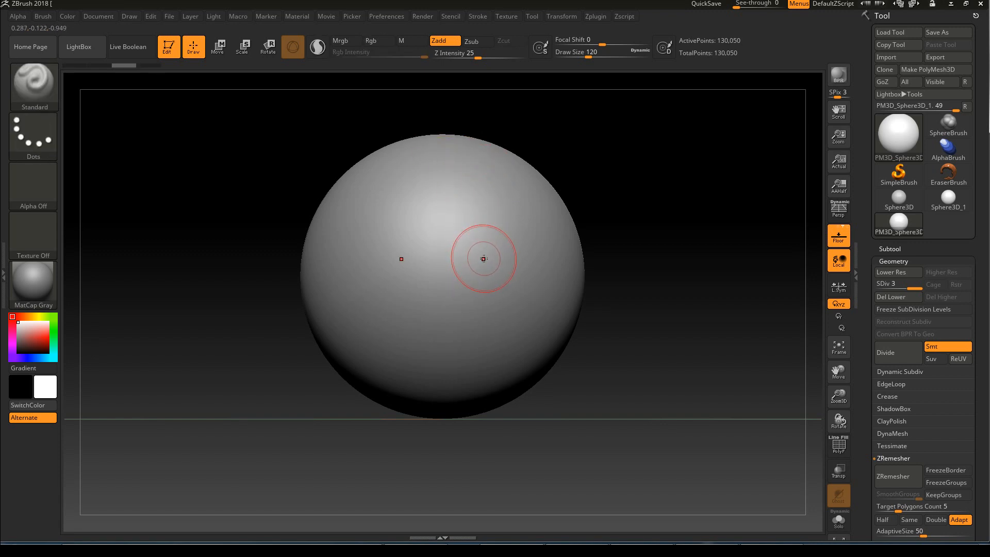
# Toggle Activate Symmetry off and back on for the X axis, try a mirrored stroke on the sphere and undo it.
pyautogui.click(556, 38)
pyautogui.click(560, 17)
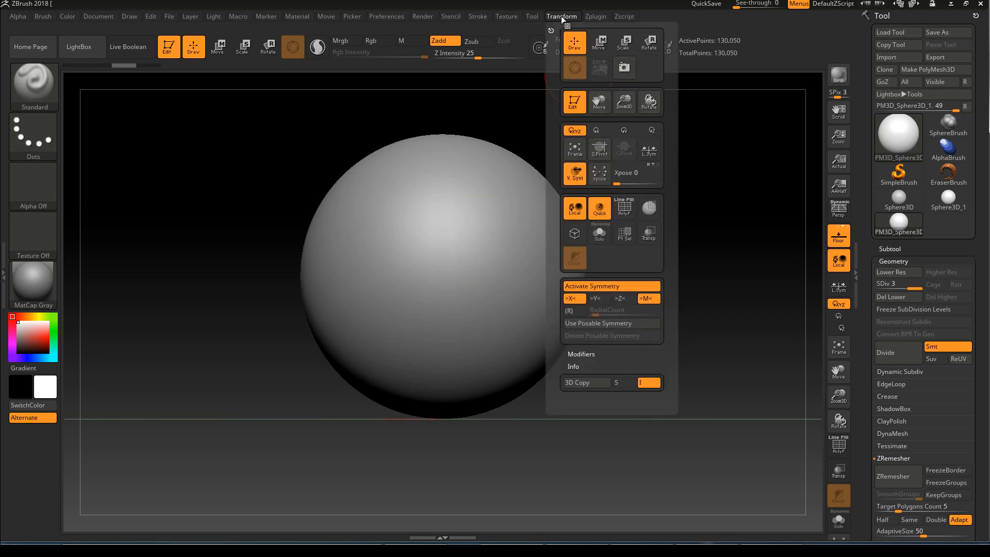
pyautogui.click(590, 285)
pyautogui.click(588, 285)
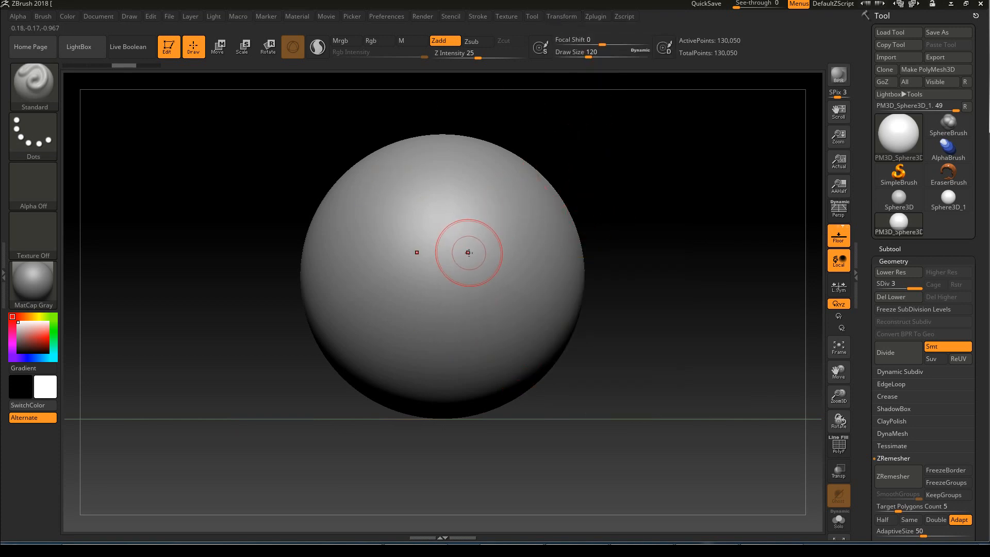
pyautogui.moveTo(608, 274); pyautogui.dragTo(616, 111)
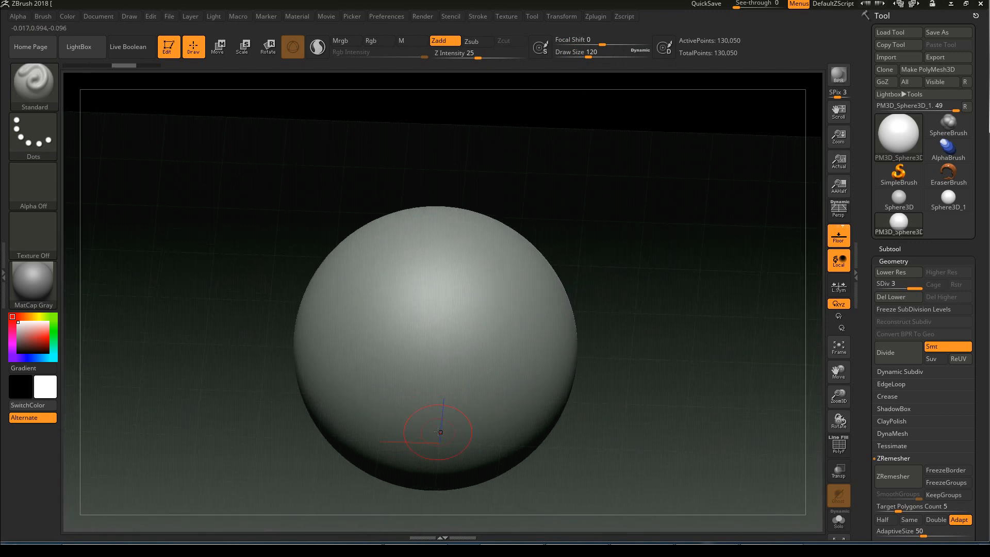
pyautogui.moveTo(619, 183)
pyautogui.mouseDown()
pyautogui.moveTo(614, 243)
pyautogui.moveTo(624, 187)
pyautogui.mouseUp()
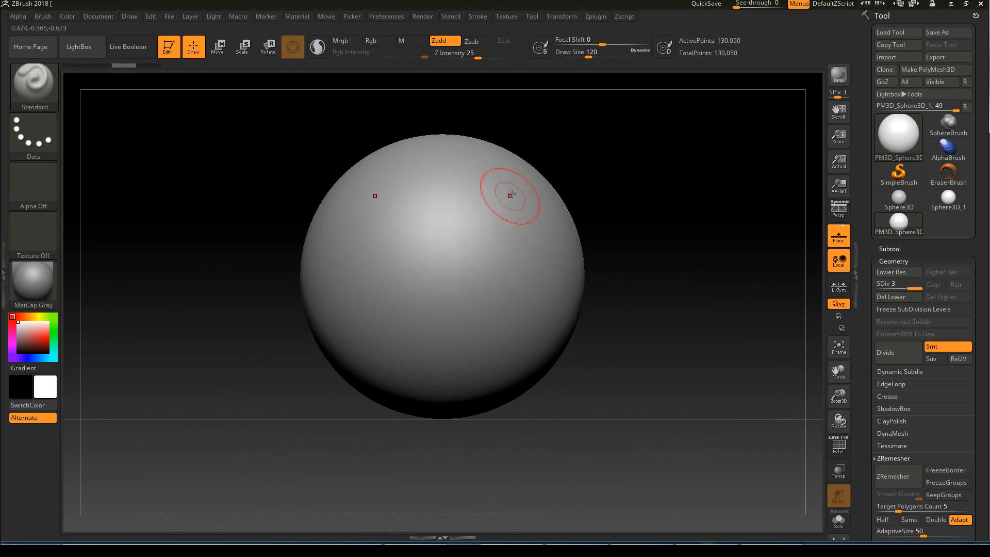
pyautogui.moveTo(510, 194); pyautogui.dragTo(441, 434)
pyautogui.hotkey('ctrl', 'z')
# Sculpt mirrored slanting brow ridges that meet in a V on the sphere's front, using the Standard brush at draw size 154.
pyautogui.press('s')
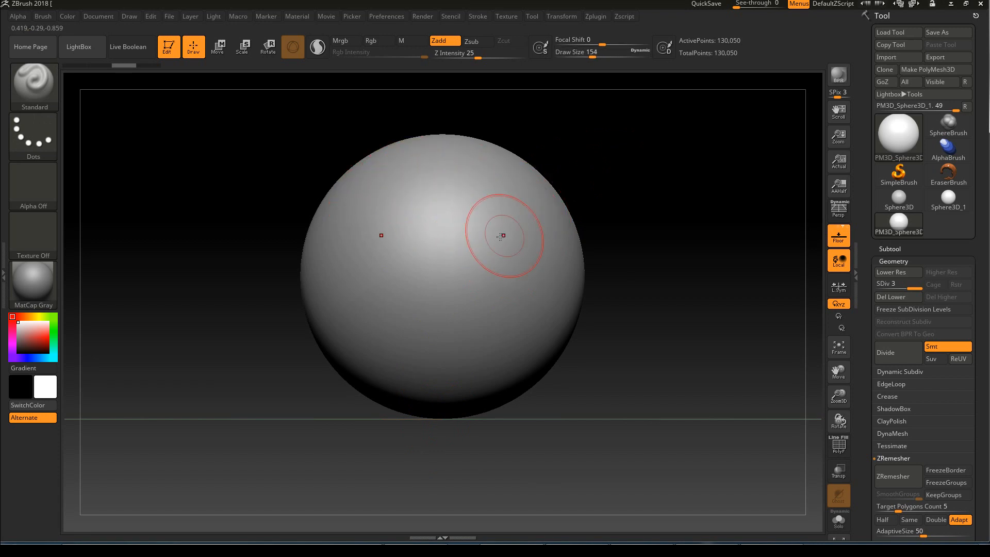
pyautogui.moveTo(521, 198); pyautogui.dragTo(423, 316)
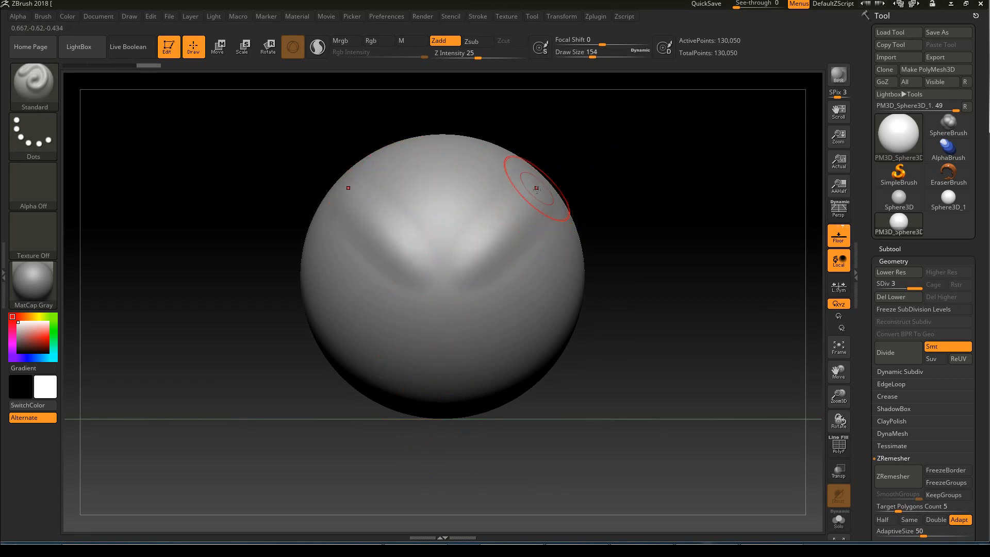
pyautogui.moveTo(536, 188); pyautogui.dragTo(442, 309)
pyautogui.moveTo(536, 188); pyautogui.dragTo(428, 315)
pyautogui.moveTo(541, 172); pyautogui.dragTo(427, 314)
pyautogui.moveTo(354, 413)
pyautogui.mouseDown()
pyautogui.moveTo(602, 205)
pyautogui.moveTo(560, 192)
pyautogui.mouseUp()
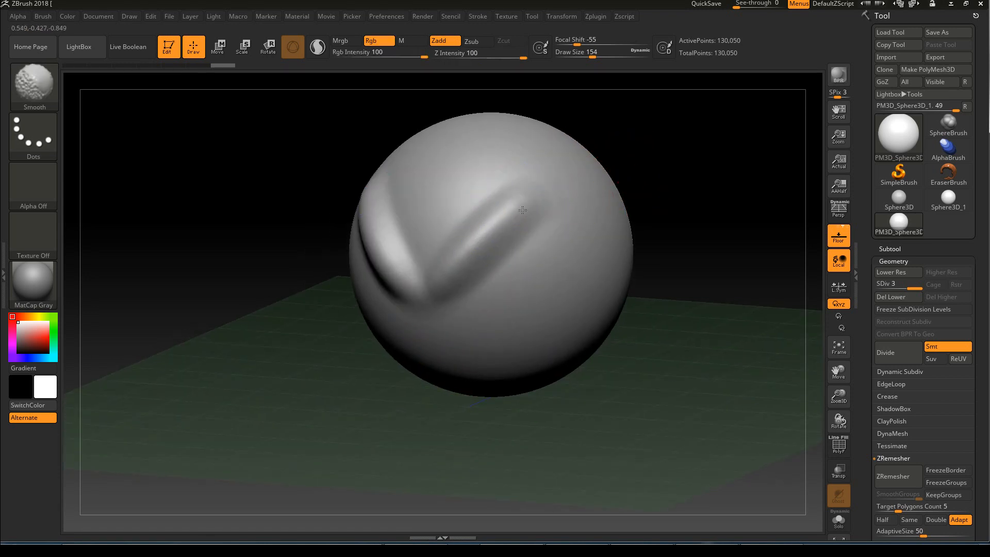
pyautogui.moveTo(614, 159)
pyautogui.mouseDown()
pyautogui.moveTo(655, 163)
pyautogui.moveTo(618, 222)
pyautogui.moveTo(622, 177)
pyautogui.moveTo(597, 179)
pyautogui.mouseUp()
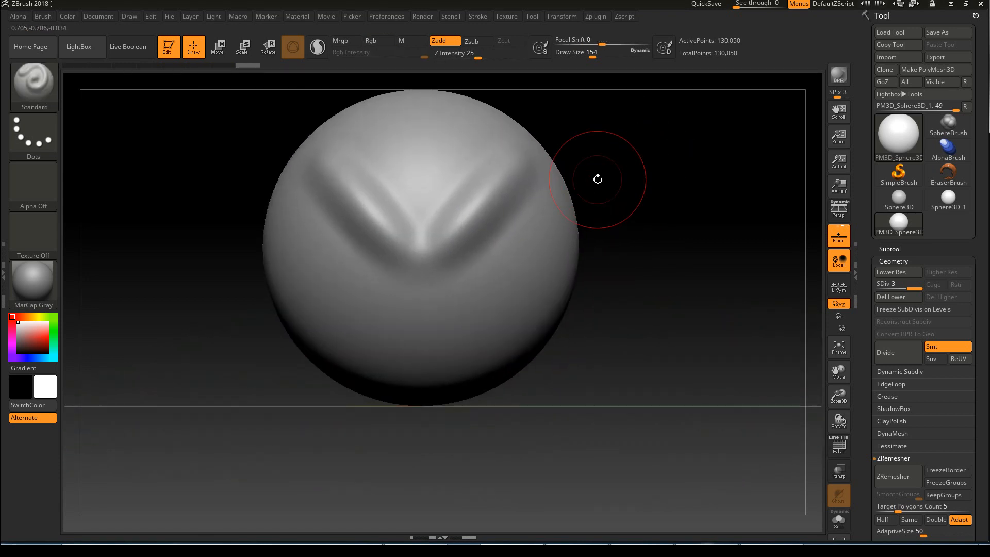
# Carve mirrored round eye sockets beneath the brow ridges with the Standard brush at draw size 145.
pyautogui.press('s')
pyautogui.click(492, 268)
pyautogui.press('s')
pyautogui.click(491, 274)
pyautogui.moveTo(491, 264)
pyautogui.keyDown('alt'); pyautogui.mouseDown()
pyautogui.moveTo(506, 261)
pyautogui.moveTo(492, 265)
pyautogui.moveTo(496, 275)
pyautogui.moveTo(482, 271)
pyautogui.mouseUp(); pyautogui.keyUp('alt')
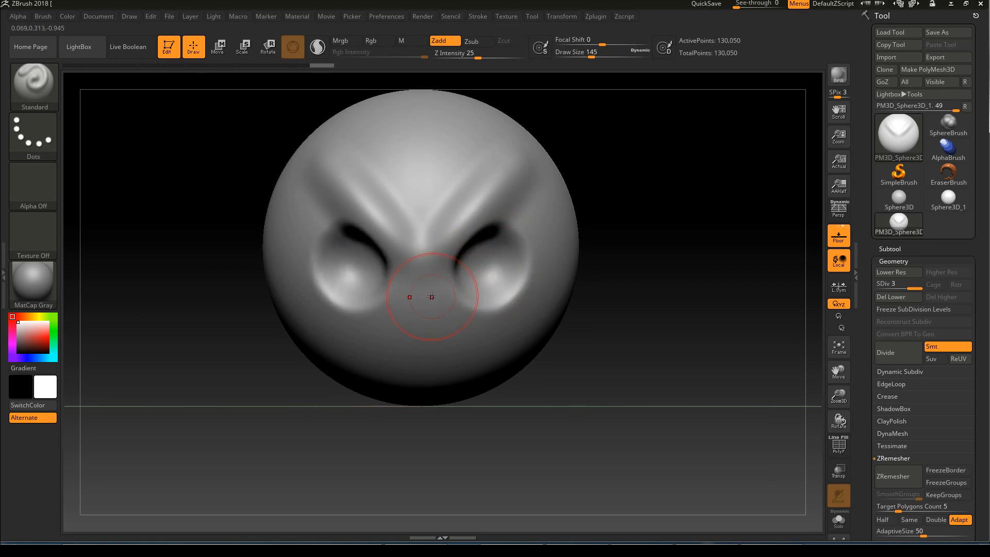
# Sculpt a small nose between the eye sockets, smoothing its bridge and using draw size 108.
pyautogui.moveTo(423, 303)
pyautogui.mouseDown()
pyautogui.moveTo(431, 309)
pyautogui.moveTo(423, 304)
pyautogui.mouseUp()
pyautogui.press('s')
pyautogui.press('s')
pyautogui.keyDown('shift'); pyautogui.moveTo(422, 258); pyautogui.dragTo(436, 280); pyautogui.keyUp('shift')
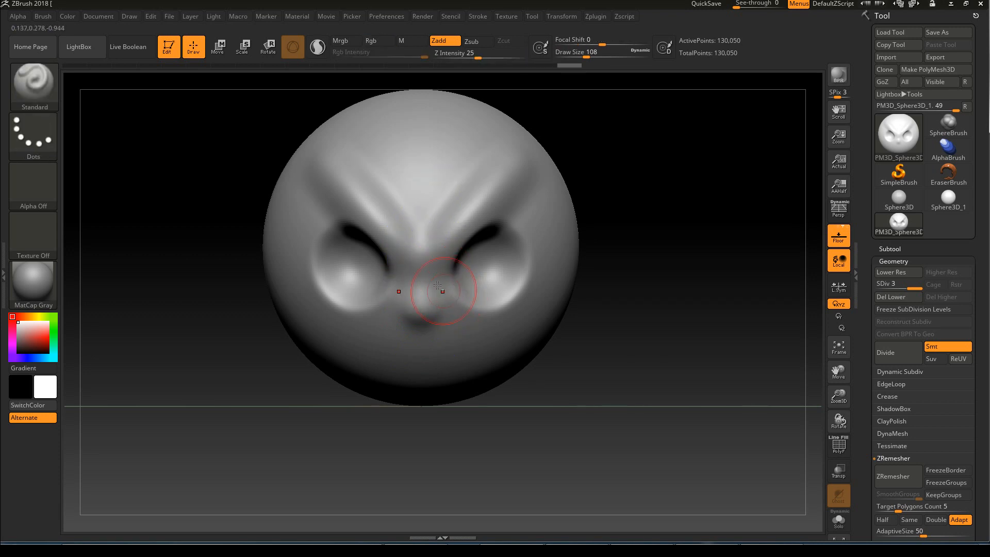
pyautogui.moveTo(420, 299); pyautogui.dragTo(420, 310)
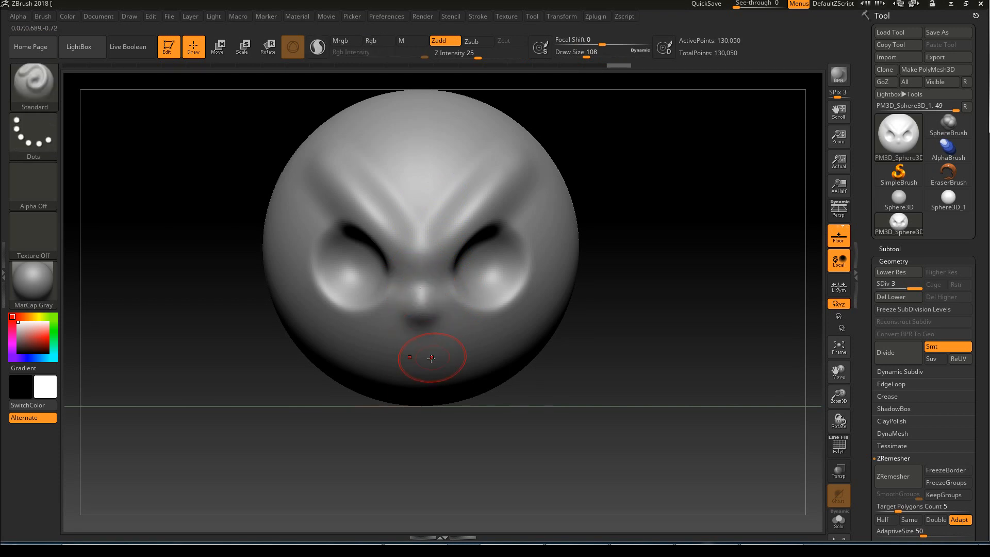
# Sculpt a curved smiling mouth below the nose at draw size 83 and carve its line inward.
pyautogui.moveTo(425, 359); pyautogui.dragTo(465, 328)
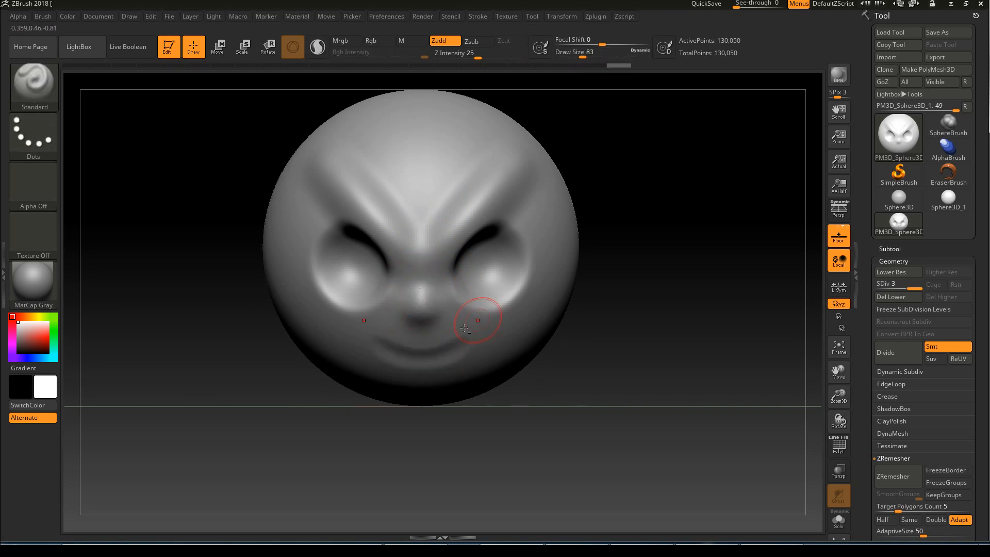
pyautogui.moveTo(421, 359); pyautogui.dragTo(466, 334)
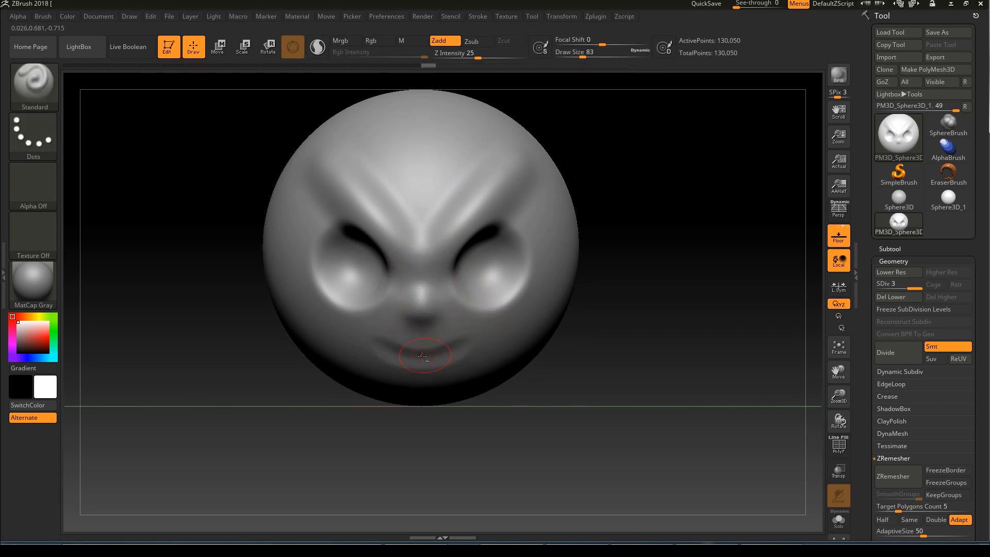
pyautogui.moveTo(420, 359); pyautogui.dragTo(467, 336)
pyautogui.keyDown('alt'); pyautogui.moveTo(416, 359); pyautogui.dragTo(466, 336); pyautogui.keyUp('alt')
# Shape the outer rims of the mirrored eye sockets at draw size 83 and soften them with the Smooth brush.
pyautogui.keyDown('alt'); pyautogui.moveTo(616, 202); pyautogui.dragTo(624, 206); pyautogui.keyUp('alt')
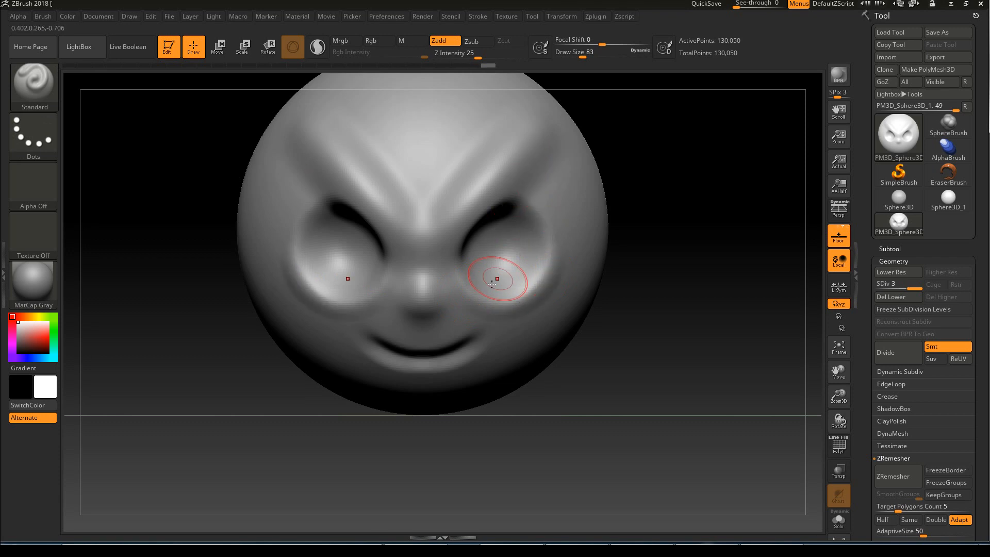
pyautogui.press('shift')
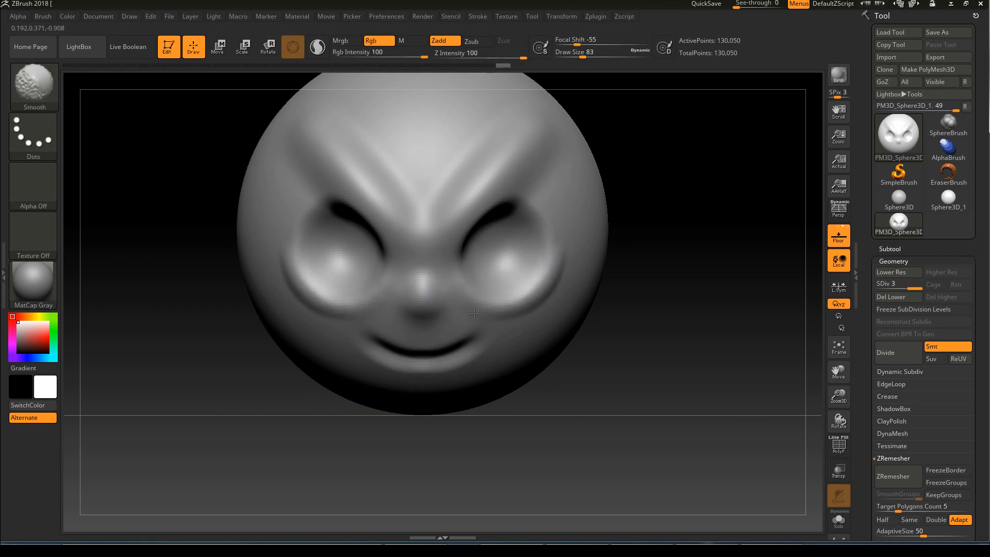
pyautogui.keyDown('shift'); pyautogui.moveTo(565, 232); pyautogui.dragTo(560, 247); pyautogui.keyUp('shift')
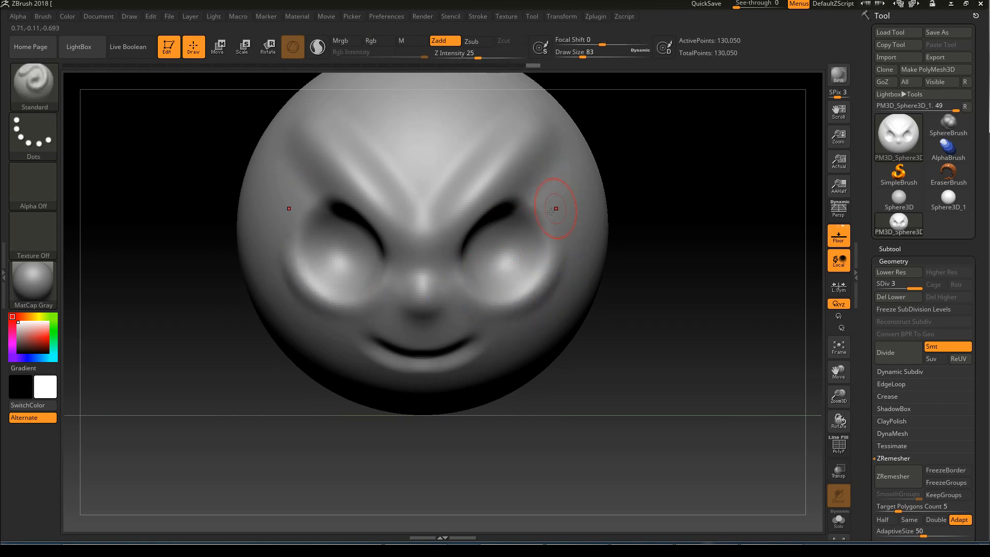
# Smooth the outer eye socket rims and sculpt small mirrored eyeballs inside the sockets with the Standard brush at draw size 83.
pyautogui.press('ctrl')
pyautogui.keyDown('shift'); pyautogui.moveTo(530, 208); pyautogui.dragTo(544, 276); pyautogui.keyUp('shift')
pyautogui.keyDown('alt'); pyautogui.moveTo(689, 212); pyautogui.dragTo(686, 244); pyautogui.keyUp('alt')
pyautogui.moveTo(503, 293); pyautogui.dragTo(495, 281)
pyautogui.press('ctrl')
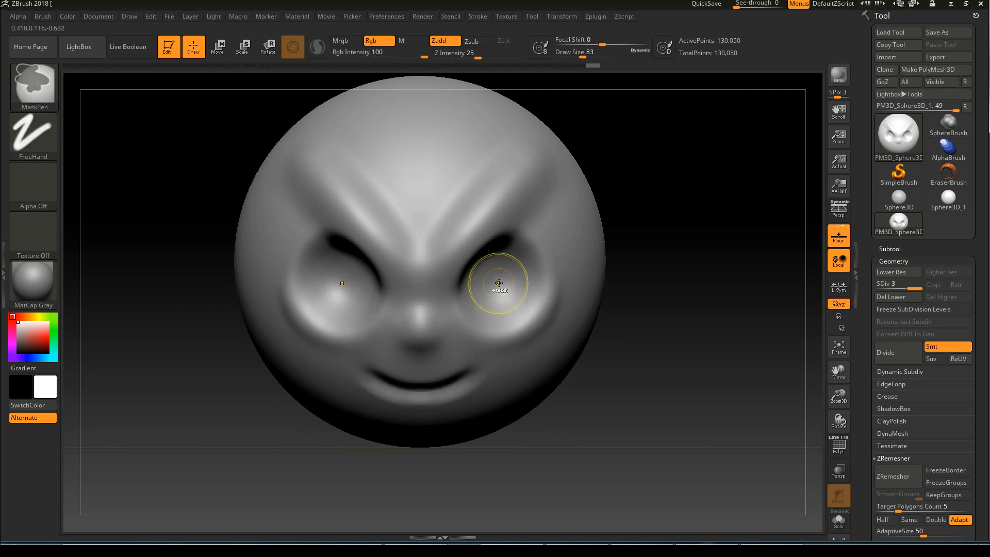
pyautogui.moveTo(495, 283); pyautogui.dragTo(487, 285)
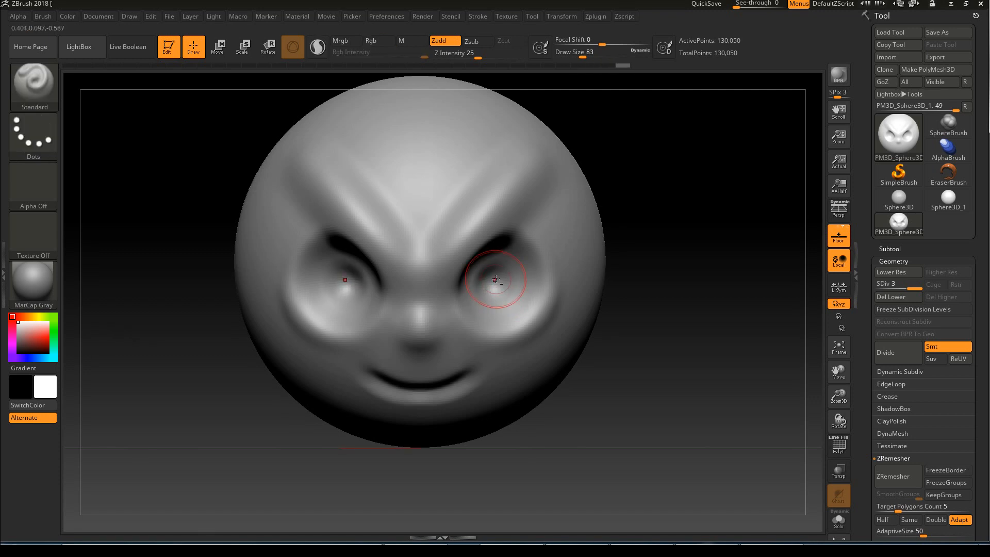
pyautogui.keyDown('alt'); pyautogui.moveTo(652, 232); pyautogui.dragTo(531, 269); pyautogui.keyUp('alt')
pyautogui.moveTo(663, 239)
pyautogui.mouseDown()
pyautogui.moveTo(588, 236)
pyautogui.moveTo(678, 237)
pyautogui.moveTo(667, 236)
pyautogui.moveTo(676, 225)
pyautogui.moveTo(650, 229)
pyautogui.mouseUp()
# Adjust the mirrored brows and eye sockets with the Move brush at draw size 324, undoing the unwanted pulls.
pyautogui.press('s')
pyautogui.moveTo(487, 283); pyautogui.dragTo(505, 282)
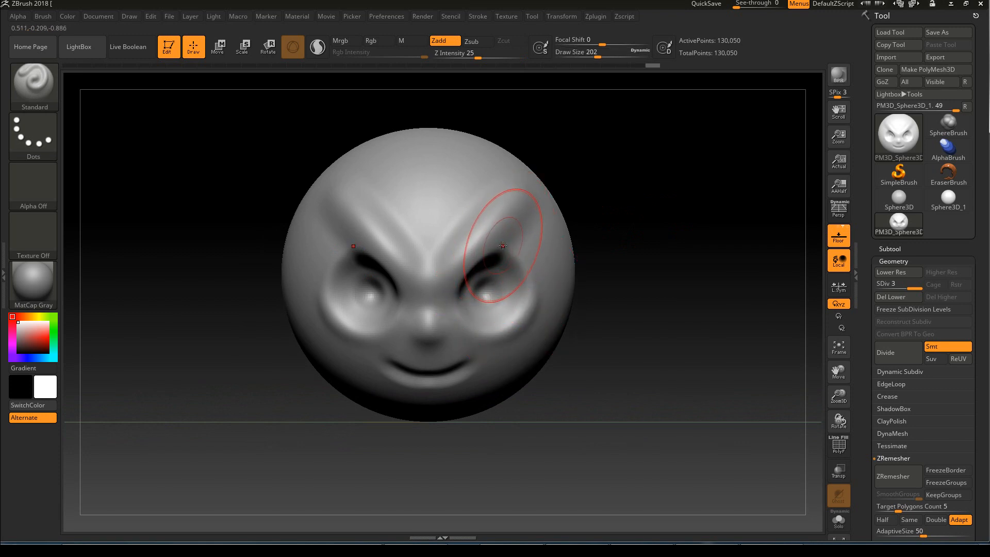
pyautogui.click(34, 83)
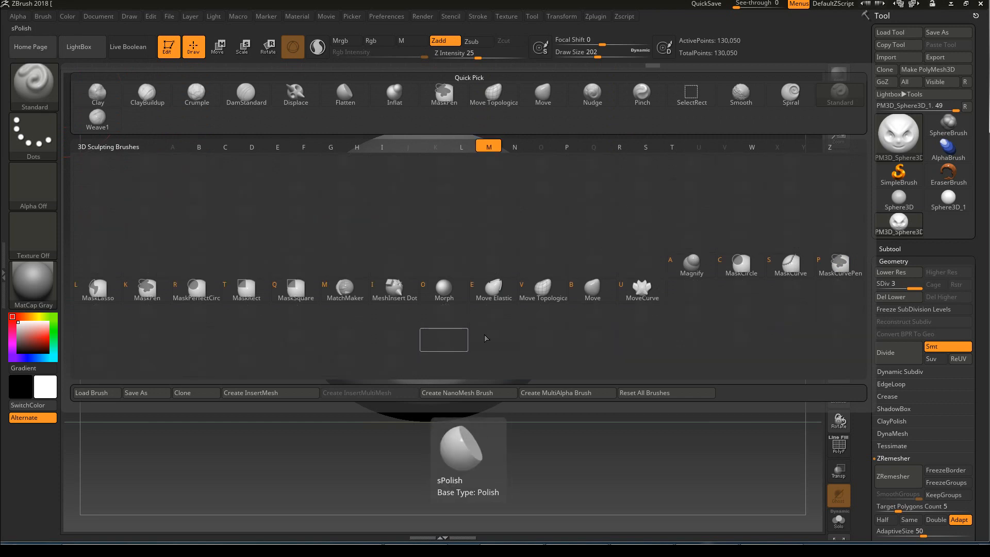
pyautogui.click(592, 291)
pyautogui.press('s')
pyautogui.moveTo(525, 262); pyautogui.dragTo(537, 260)
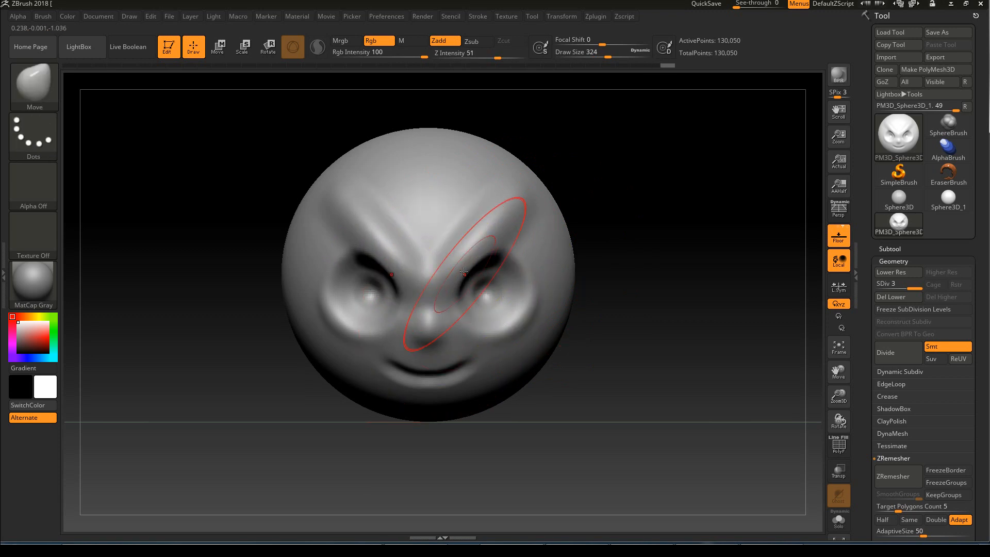
pyautogui.moveTo(441, 328)
pyautogui.mouseDown()
pyautogui.moveTo(441, 346)
pyautogui.moveTo(437, 337)
pyautogui.mouseUp()
pyautogui.hotkey('ctrl', 'z')
pyautogui.moveTo(473, 274); pyautogui.dragTo(463, 275)
pyautogui.moveTo(507, 246); pyautogui.dragTo(519, 250)
pyautogui.moveTo(505, 322); pyautogui.dragTo(510, 329)
pyautogui.moveTo(537, 284)
pyautogui.mouseDown()
pyautogui.moveTo(554, 289)
pyautogui.moveTo(536, 283)
pyautogui.mouseUp()
pyautogui.moveTo(487, 259); pyautogui.dragTo(478, 249)
pyautogui.hotkey('ctrl', 'z')
pyautogui.hotkey('ctrl', 'z')
pyautogui.hotkey('ctrl', 'z')
pyautogui.hotkey('ctrl', 'z')
pyautogui.hotkey('ctrl', 'z')
pyautogui.hotkey('ctrl', 'z')
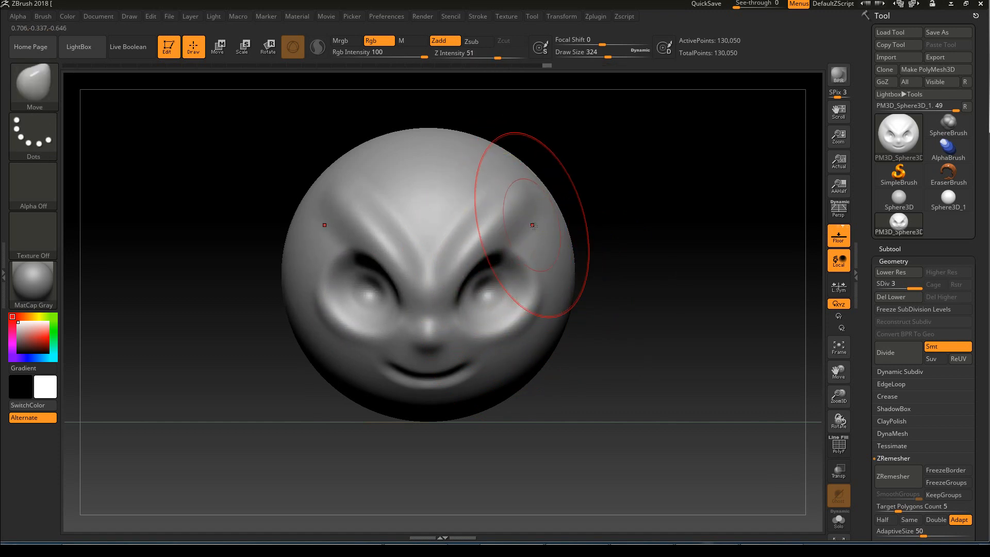
# Try reshaping the eyes, brows and mouth with the Move brush, reducing its draw size to 187.
pyautogui.moveTo(551, 272); pyautogui.dragTo(539, 296)
pyautogui.moveTo(515, 243)
pyautogui.mouseDown()
pyautogui.moveTo(544, 278)
pyautogui.moveTo(538, 316)
pyautogui.mouseUp()
pyautogui.press('s')
pyautogui.moveTo(492, 366)
pyautogui.mouseDown()
pyautogui.moveTo(481, 366)
pyautogui.moveTo(475, 387)
pyautogui.moveTo(433, 371)
pyautogui.moveTo(465, 384)
pyautogui.moveTo(447, 381)
pyautogui.mouseUp()
pyautogui.moveTo(480, 257); pyautogui.dragTo(481, 243)
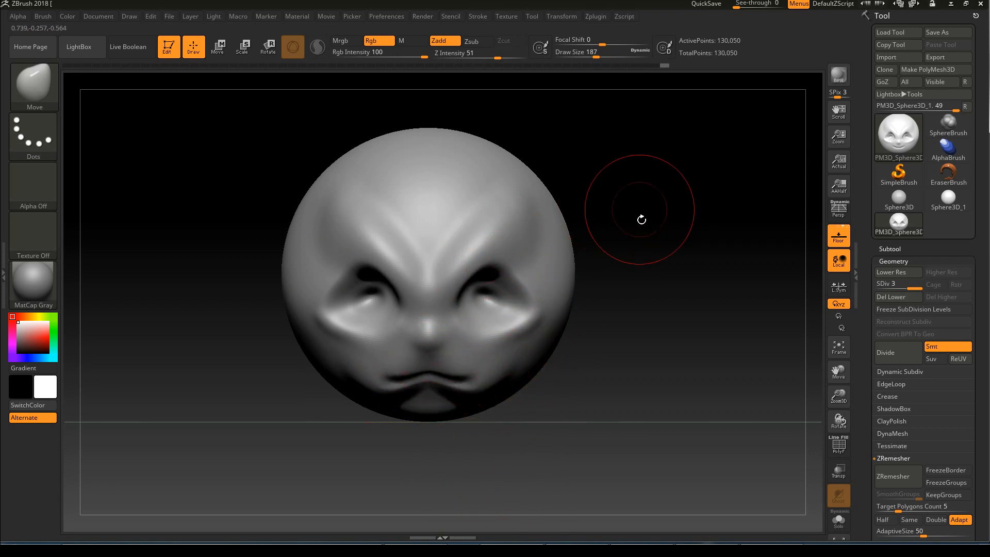
# Undo the Move brush changes to the eyes, brows and mouth.
pyautogui.hotkey('ctrl', 'z')
pyautogui.hotkey('ctrl', 'z')
pyautogui.hotkey('ctrl', 'z')
pyautogui.hotkey('ctrl', 'z')
pyautogui.hotkey('ctrl', 'z')
pyautogui.hotkey('ctrl', 'z')
pyautogui.hotkey('ctrl', 'z')
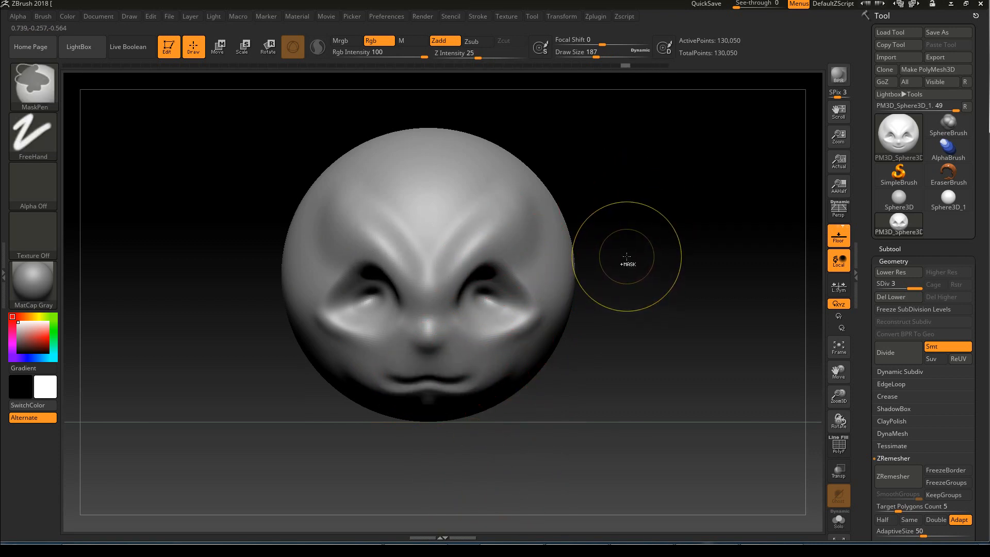
pyautogui.hotkey('ctrl', 'z')
pyautogui.hotkey('ctrl', 'z')
pyautogui.hotkey('ctrl', 'z')
pyautogui.hotkey('ctrl', 'z')
pyautogui.hotkey('ctrl', 'z')
pyautogui.hotkey('ctrl', 'z')
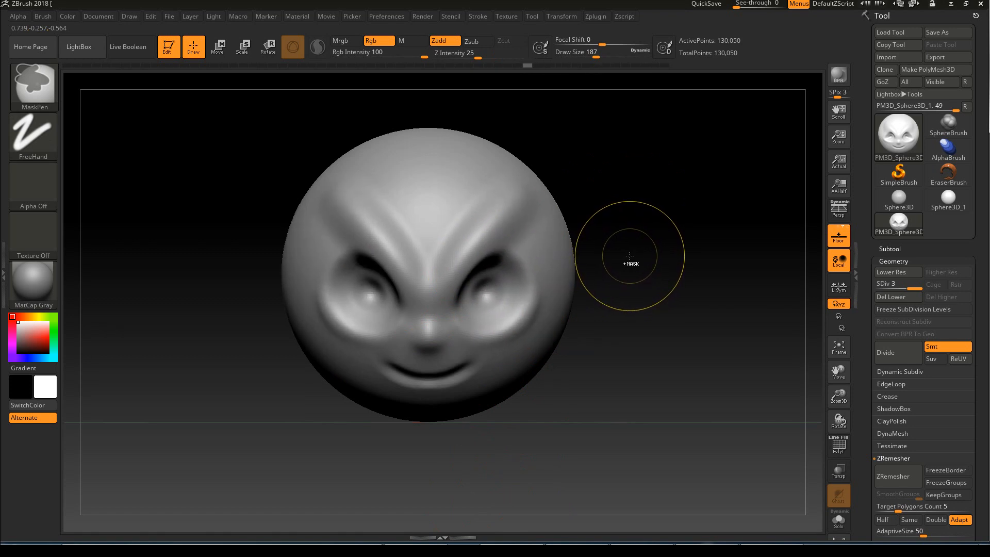
pyautogui.hotkey('ctrl', 'z')
pyautogui.hotkey('ctrl', 'z')
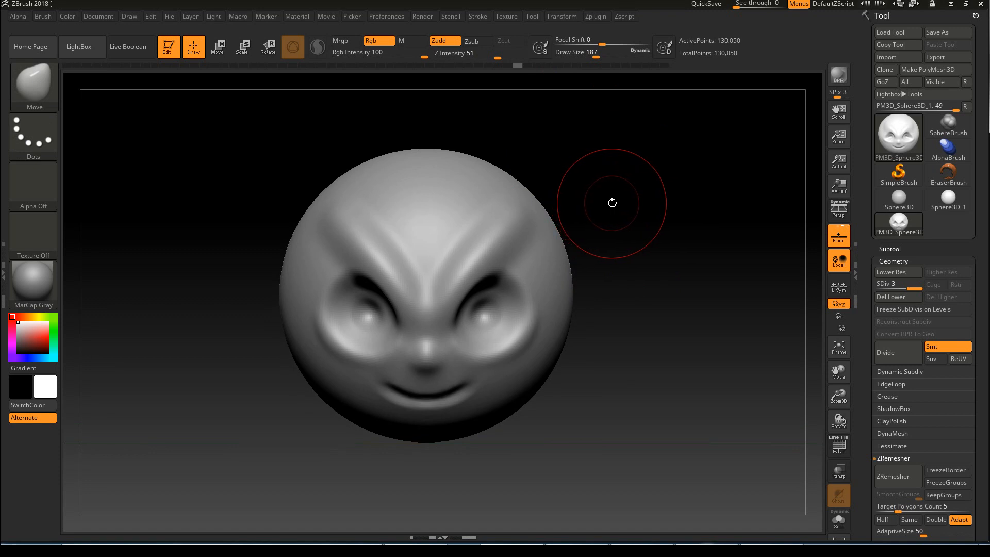
# Pull a mirrored pair of horns out of the upper sides of the head with the Displace brush at draw size 187.
pyautogui.press('b')
pyautogui.press('d')
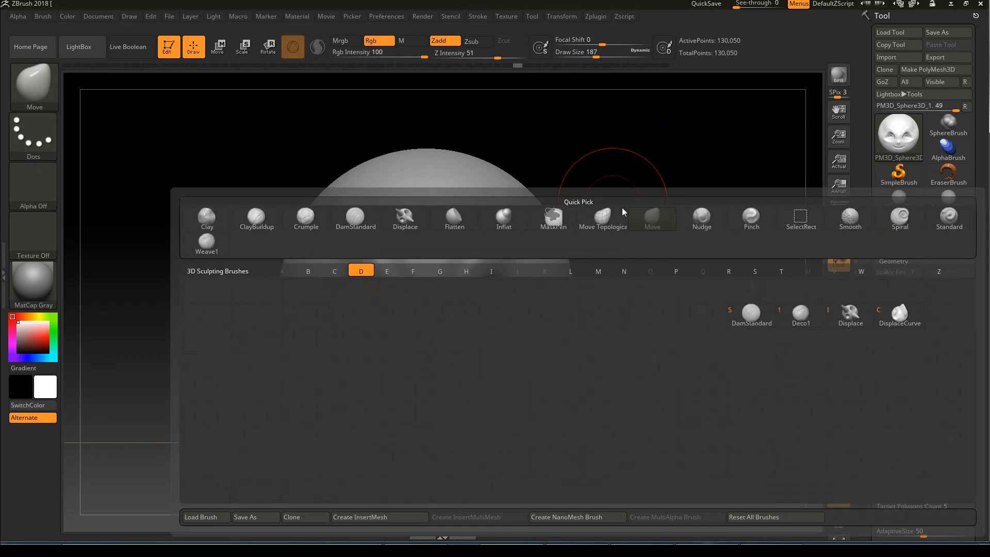
pyautogui.press('i')
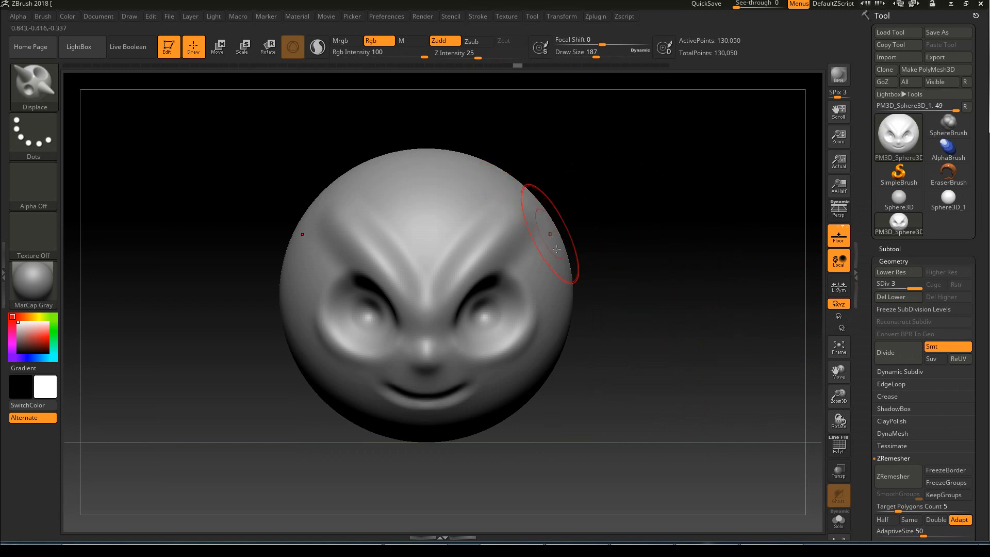
pyautogui.moveTo(557, 234)
pyautogui.mouseDown()
pyautogui.moveTo(564, 252)
pyautogui.moveTo(549, 223)
pyautogui.mouseUp()
pyautogui.hotkey('ctrl', 'z')
pyautogui.keyDown('alt'); pyautogui.moveTo(453, 144); pyautogui.dragTo(446, 198); pyautogui.keyUp('alt')
pyautogui.hotkey('ctrl', 'z')
pyautogui.moveTo(534, 274); pyautogui.dragTo(539, 267)
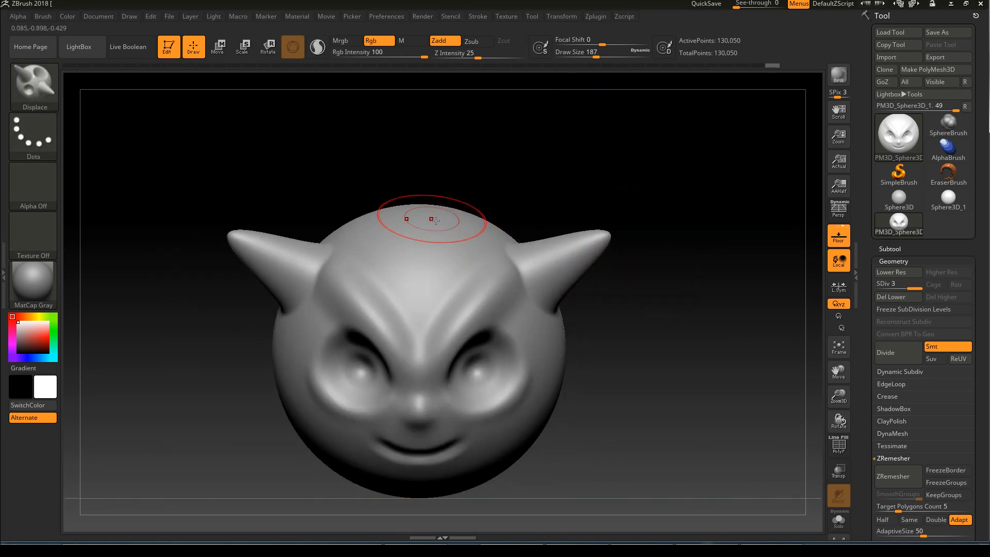
# Raise a single central spike on top of the head with the Displace brush at draw size 128.
pyautogui.moveTo(439, 216); pyautogui.dragTo(436, 223)
pyautogui.hotkey('ctrl', 'z')
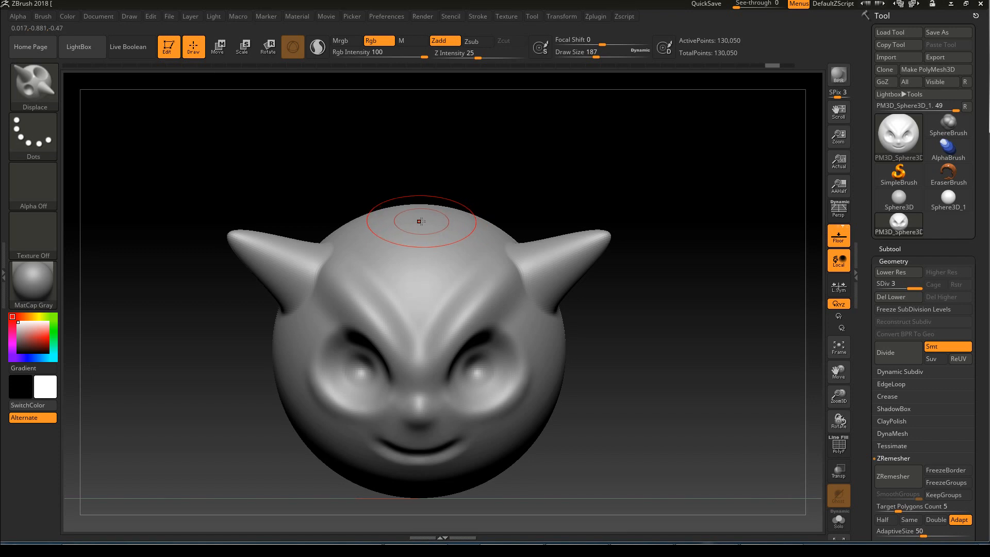
pyautogui.press('s')
pyautogui.moveTo(422, 221); pyautogui.dragTo(414, 221)
pyautogui.moveTo(419, 219); pyautogui.dragTo(422, 234)
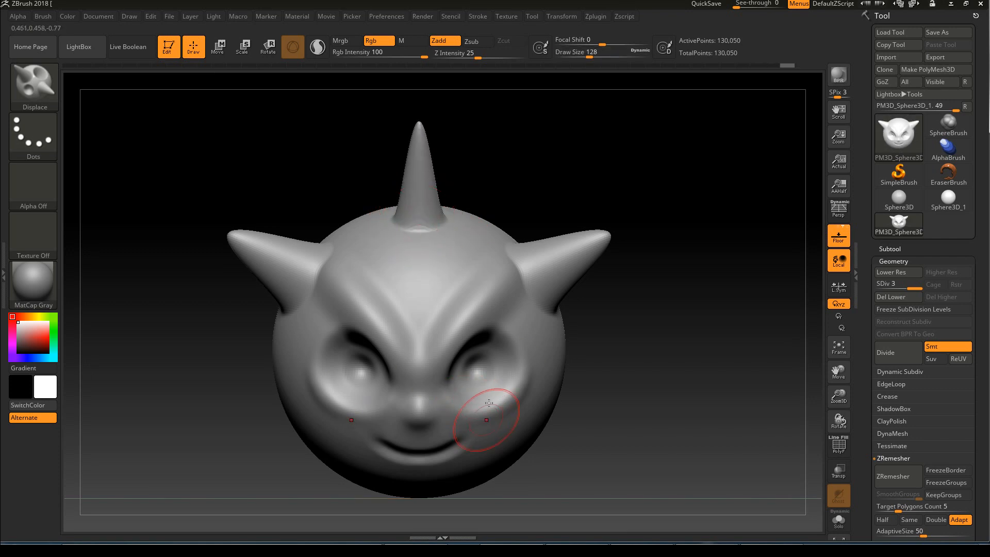
# Try pulling a second mirrored pair of spikes out of the head beside the eyes with the Displace brush.
pyautogui.moveTo(603, 358)
pyautogui.mouseDown()
pyautogui.moveTo(527, 329)
pyautogui.moveTo(521, 338)
pyautogui.mouseUp()
pyautogui.hotkey('ctrl', 'z')
pyautogui.moveTo(545, 269); pyautogui.dragTo(541, 280)
pyautogui.hotkey('ctrl', 'z')
pyautogui.moveTo(519, 332)
pyautogui.mouseDown()
pyautogui.moveTo(524, 323)
pyautogui.moveTo(516, 339)
pyautogui.mouseUp()
pyautogui.hotkey('ctrl', 'z')
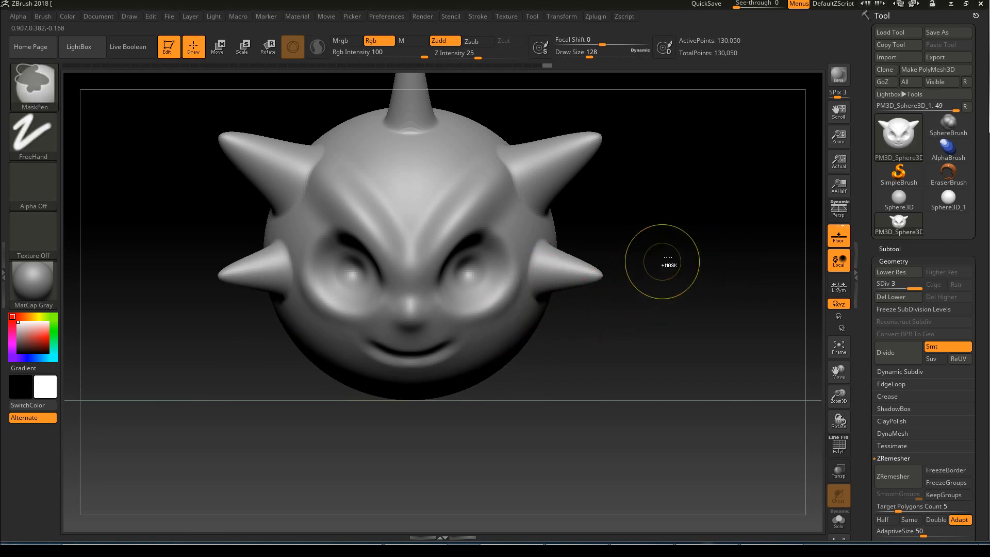
pyautogui.hotkey('ctrl', 'z')
pyautogui.hotkey('ctrl', 'z')
# Taper the lower head toward a narrower jaw with the Move brush at draw size 338.
pyautogui.press('b')
pyautogui.press('m')
pyautogui.press('v')
pyautogui.press('s')
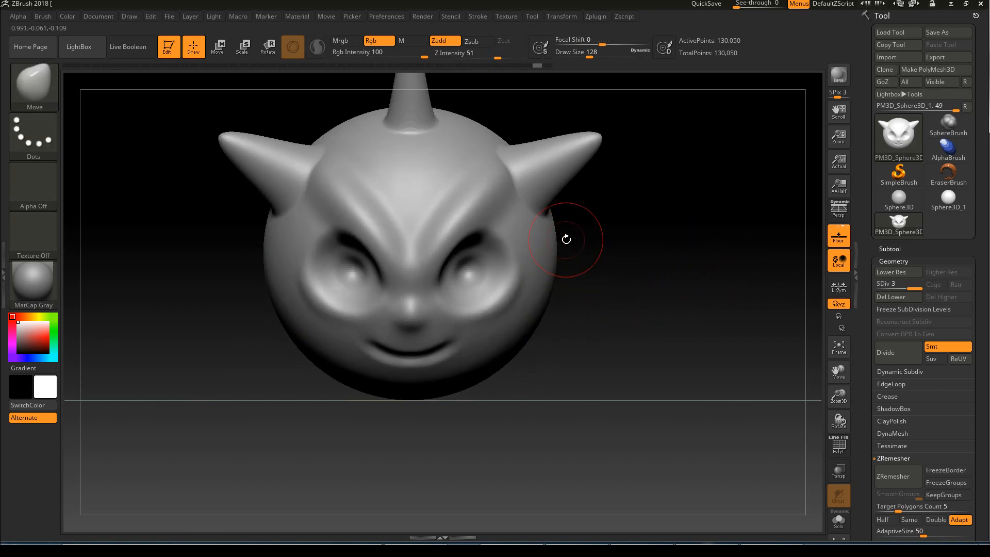
pyautogui.moveTo(522, 248); pyautogui.dragTo(543, 267)
pyautogui.keyDown('alt'); pyautogui.moveTo(625, 279); pyautogui.dragTo(621, 335); pyautogui.keyUp('alt')
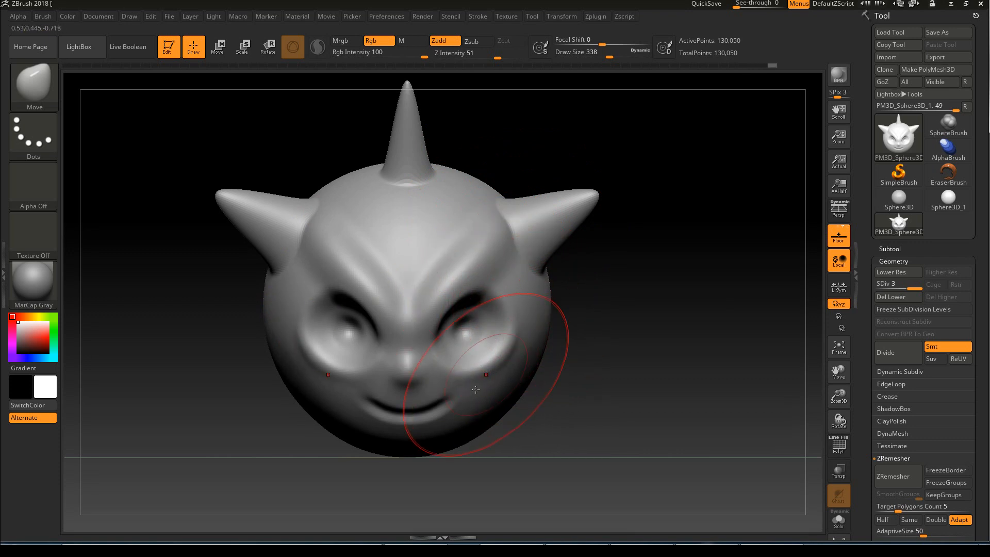
# Undo and redo the last Move strokes to compare the jaw shapes.
pyautogui.hotkey('ctrl', 'z')
pyautogui.hotkey('ctrl', 'z')
pyautogui.hotkey('ctrl', 'z')
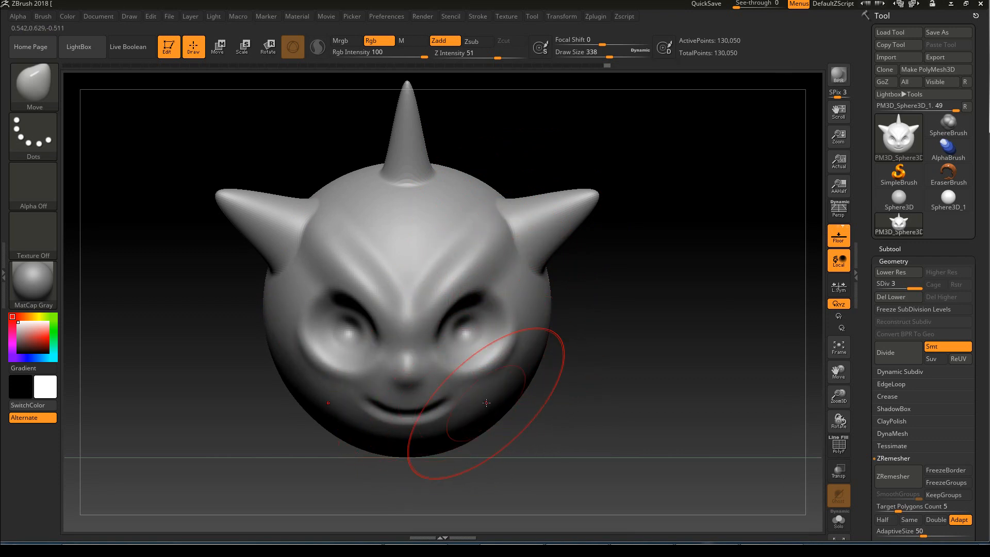
pyautogui.hotkey('ctrl', 'shift', 'z')
pyautogui.hotkey('ctrl', 'shift', 'z')
pyautogui.hotkey('ctrl', 'shift', 'z')
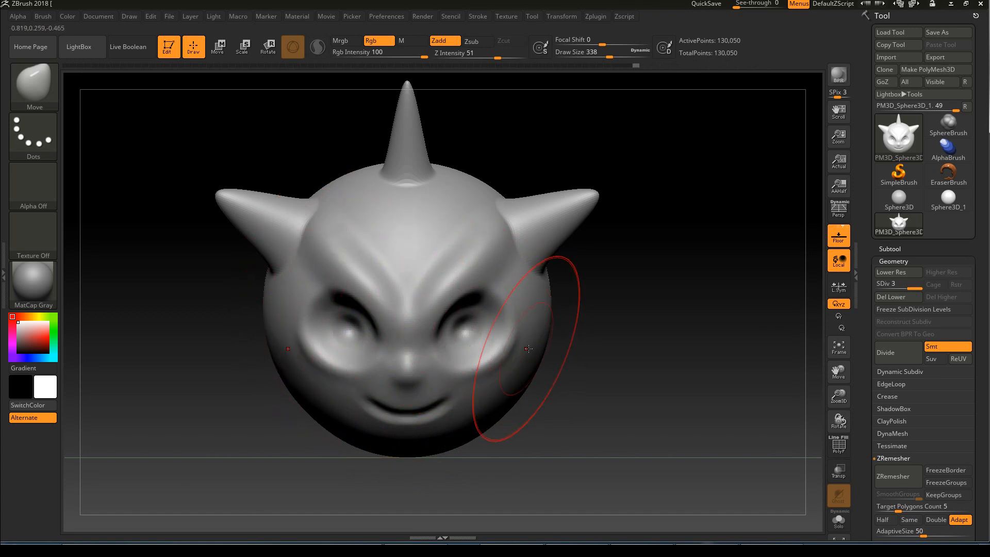
pyautogui.hotkey('ctrl', 'shift', 'z')
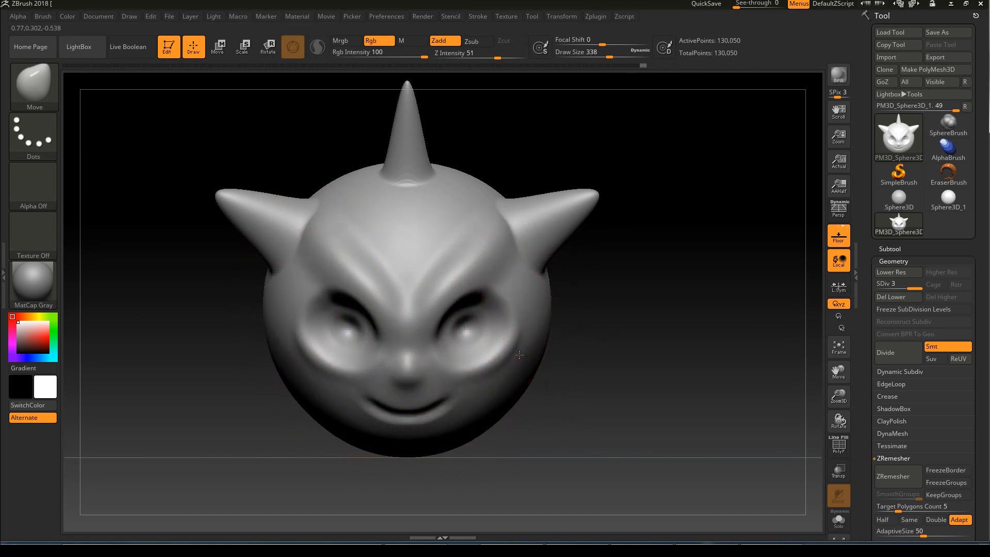
# Sculpt mirrored cheek creases below the eye sockets with the Standard brush at draw size 136, undoing unwanted strokes.
pyautogui.moveTo(645, 300)
pyautogui.keyDown('alt'); pyautogui.mouseDown()
pyautogui.moveTo(645, 221)
pyautogui.moveTo(647, 260)
pyautogui.mouseUp(); pyautogui.keyUp('alt')
pyautogui.press('b')
pyautogui.press('s')
pyautogui.press('t')
pyautogui.press('s')
pyautogui.moveTo(516, 284)
pyautogui.mouseDown()
pyautogui.moveTo(494, 284)
pyautogui.moveTo(464, 308)
pyautogui.mouseUp()
pyautogui.hotkey('ctrl', 'z')
pyautogui.moveTo(517, 263)
pyautogui.mouseDown()
pyautogui.moveTo(501, 284)
pyautogui.moveTo(429, 322)
pyautogui.mouseUp()
pyautogui.hotkey('ctrl', 'z')
pyautogui.press('shift')
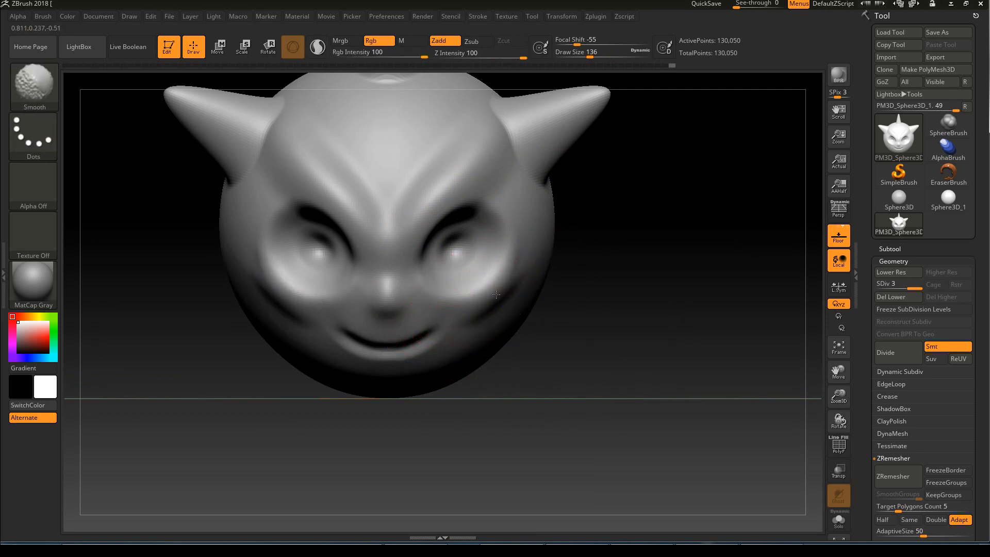
# Reshape the nose, face profile and chin from the side with the Move brush at draw size 351.
pyautogui.moveTo(694, 236)
pyautogui.mouseDown()
pyautogui.moveTo(612, 261)
pyautogui.moveTo(413, 221)
pyautogui.moveTo(302, 271)
pyautogui.mouseUp()
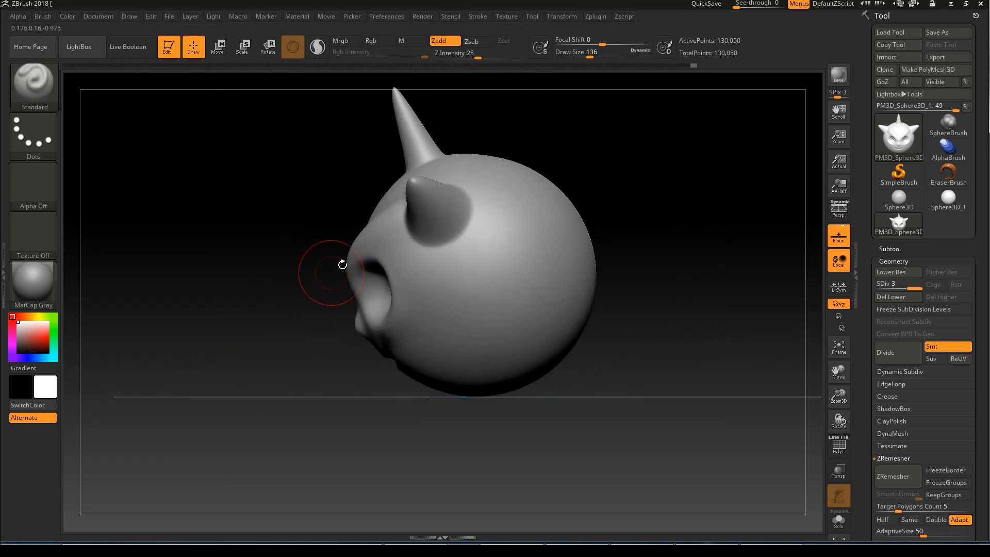
pyautogui.press('b')
pyautogui.press('m')
pyautogui.press('v')
pyautogui.press('s')
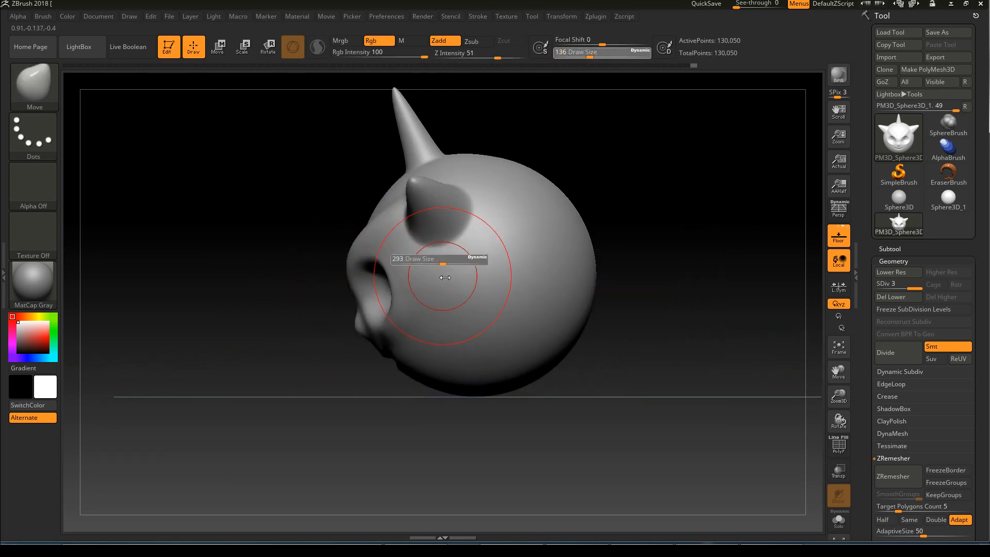
pyautogui.press('s')
pyautogui.moveTo(441, 282); pyautogui.dragTo(464, 302)
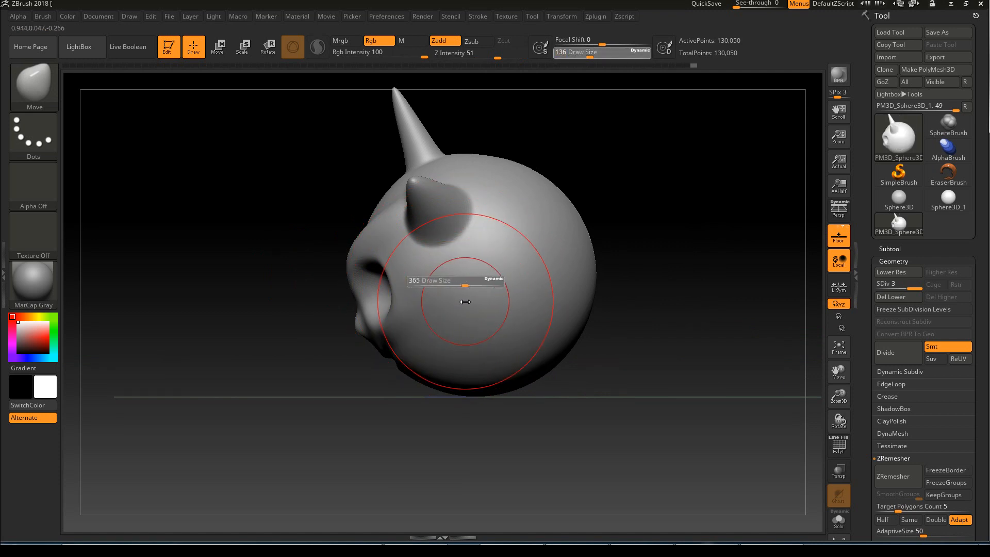
pyautogui.keyDown('alt'); pyautogui.moveTo(320, 315); pyautogui.dragTo(278, 338); pyautogui.keyUp('alt')
pyautogui.moveTo(325, 260); pyautogui.dragTo(354, 217)
pyautogui.moveTo(380, 320); pyautogui.dragTo(399, 322)
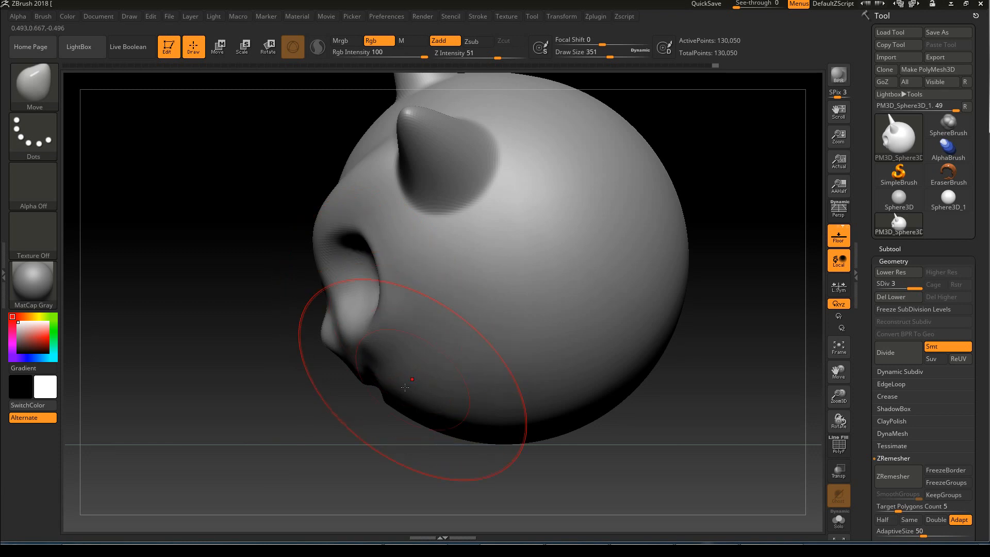
pyautogui.moveTo(336, 338); pyautogui.dragTo(321, 331)
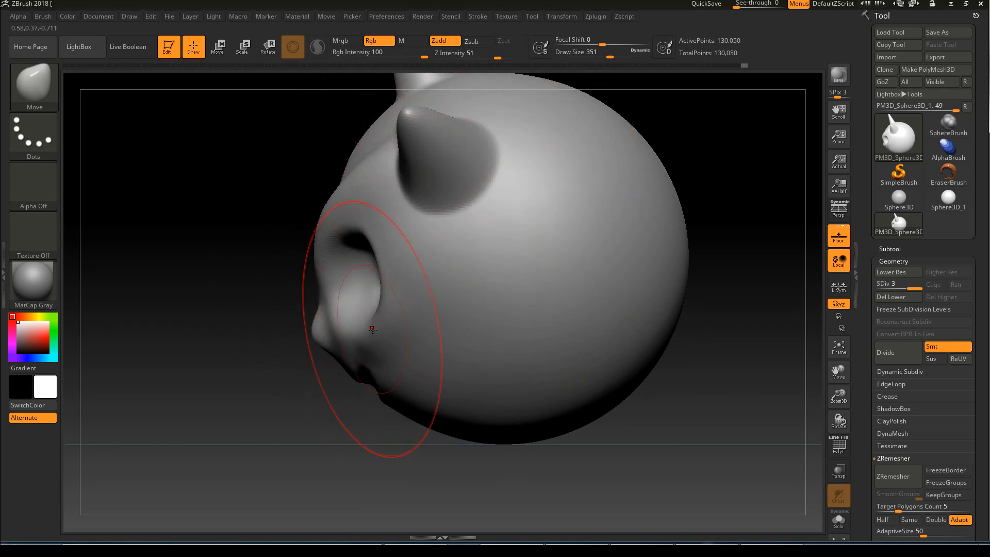
pyautogui.moveTo(400, 398); pyautogui.dragTo(425, 428)
# Soften the mirrored cheeks and lower eye socket rims from the front with the Smooth brush at draw size 149.
pyautogui.press('s')
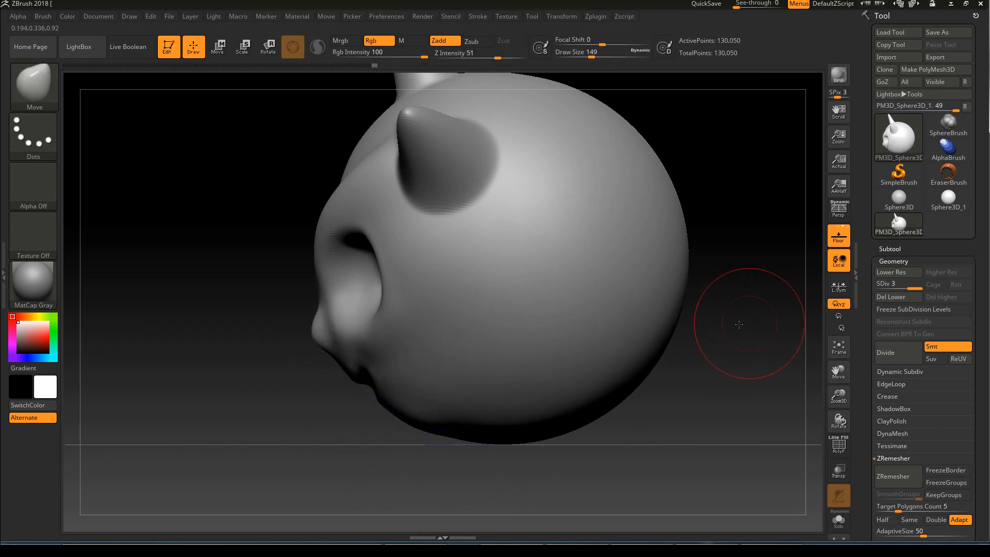
pyautogui.keyDown('alt'); pyautogui.moveTo(751, 321); pyautogui.dragTo(661, 295); pyautogui.keyUp('alt')
pyautogui.moveTo(629, 230); pyautogui.dragTo(514, 203)
pyautogui.press('shift')
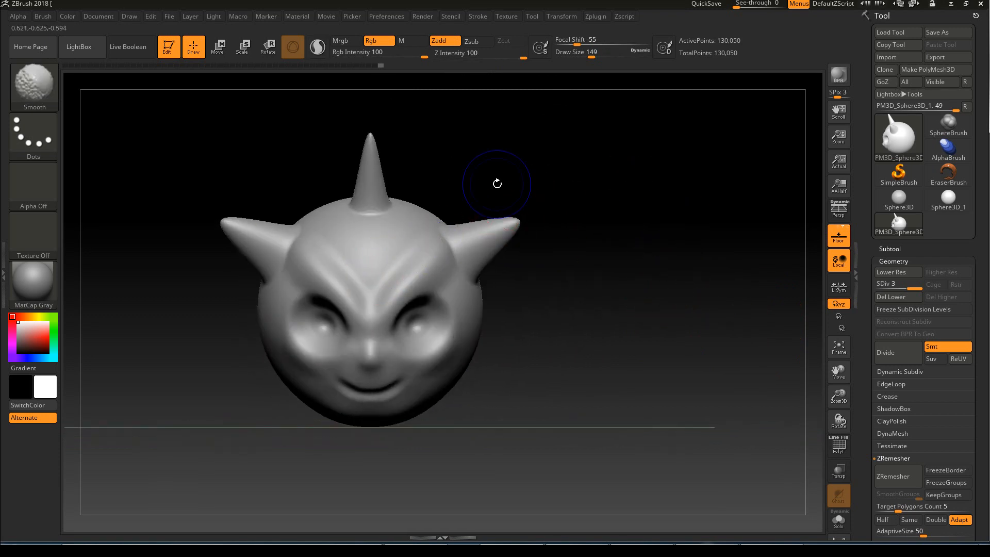
pyautogui.keyDown('alt'); pyautogui.moveTo(713, 208); pyautogui.dragTo(699, 195); pyautogui.keyUp('alt')
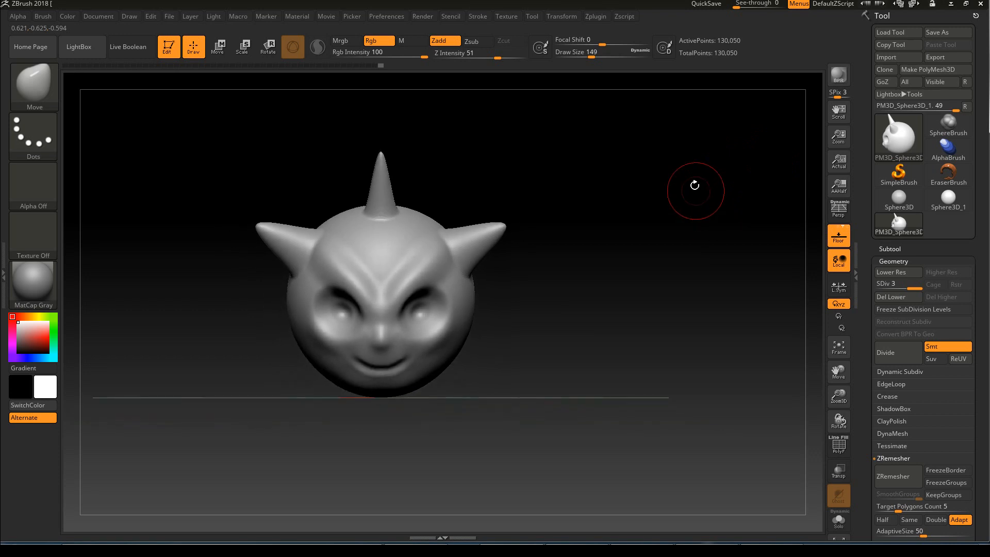
pyautogui.keyDown('alt'); pyautogui.moveTo(613, 191); pyautogui.dragTo(654, 270); pyautogui.keyUp('alt')
pyautogui.press('shift')
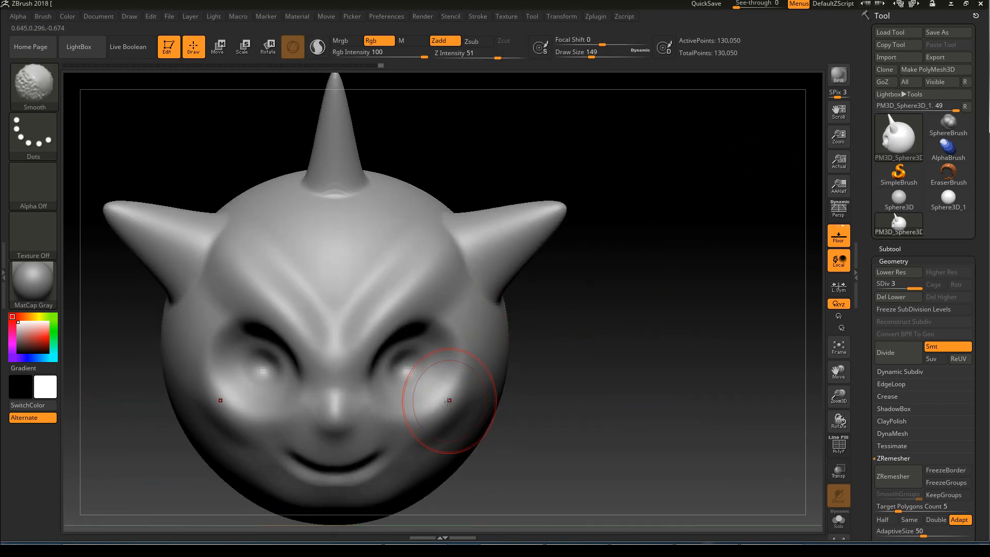
pyautogui.keyDown('shift'); pyautogui.moveTo(455, 397); pyautogui.dragTo(414, 432); pyautogui.keyUp('shift')
pyautogui.moveTo(665, 285)
pyautogui.keyDown('alt'); pyautogui.mouseDown()
pyautogui.moveTo(641, 252)
pyautogui.moveTo(618, 181)
pyautogui.moveTo(604, 210)
pyautogui.moveTo(625, 234)
pyautogui.moveTo(592, 227)
pyautogui.moveTo(623, 224)
pyautogui.mouseUp(); pyautogui.keyUp('alt')
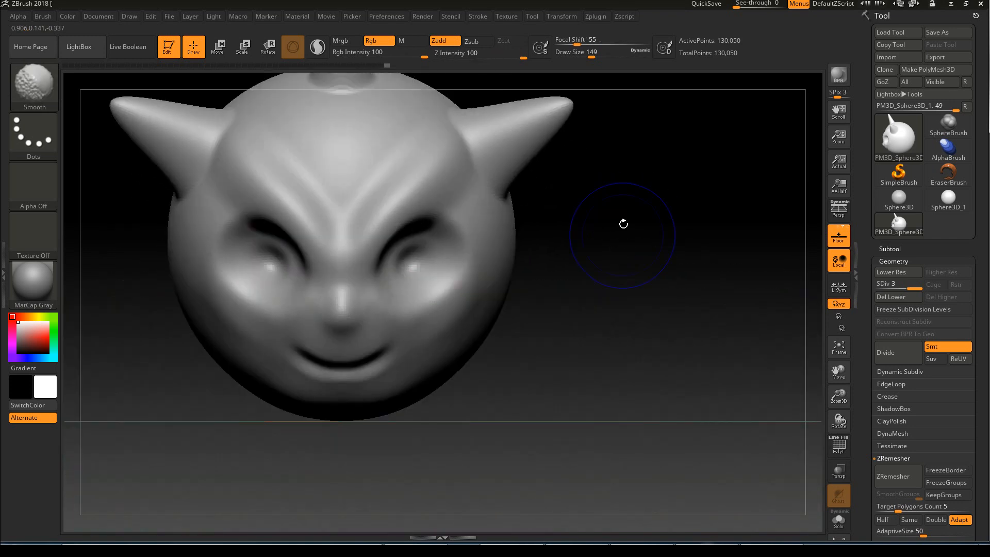
pyautogui.moveTo(599, 255)
pyautogui.keyDown('alt'); pyautogui.mouseDown()
pyautogui.moveTo(619, 293)
pyautogui.moveTo(626, 252)
pyautogui.moveTo(603, 237)
pyautogui.moveTo(625, 239)
pyautogui.moveTo(629, 210)
pyautogui.mouseUp(); pyautogui.keyUp('alt')
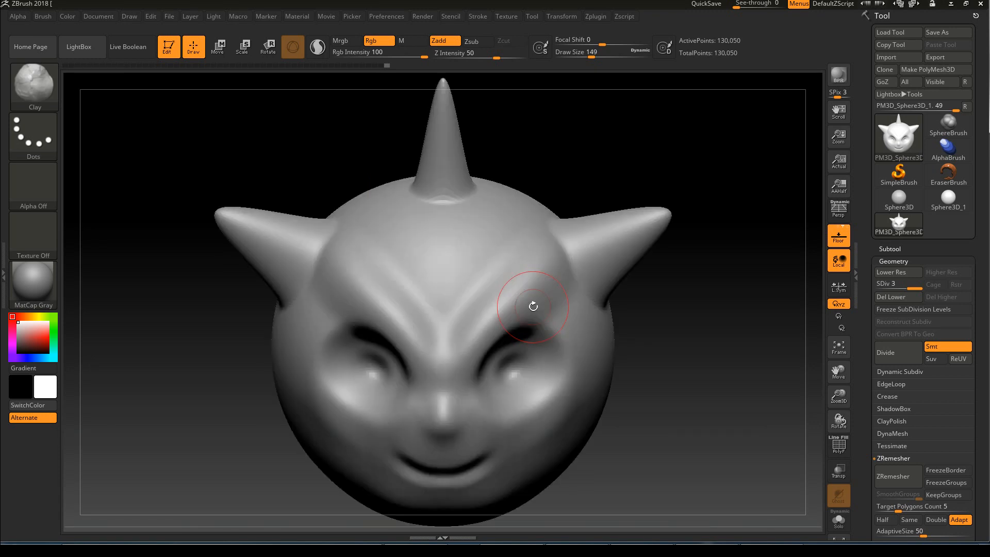
pyautogui.keyDown('alt'); pyautogui.moveTo(704, 311); pyautogui.dragTo(673, 278); pyautogui.keyUp('alt')
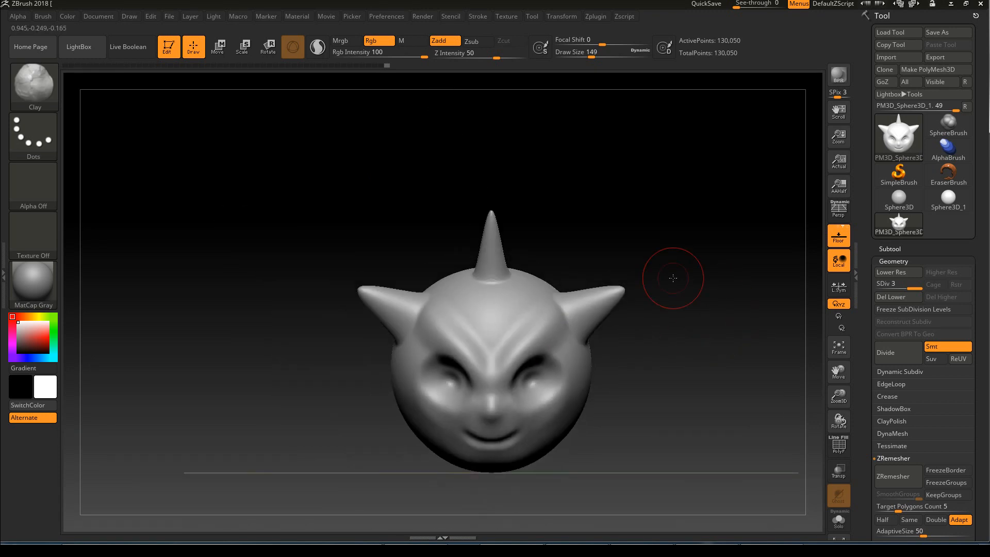
pyautogui.press('f')
pyautogui.keyDown('alt'); pyautogui.moveTo(702, 304); pyautogui.dragTo(684, 268); pyautogui.keyUp('alt')
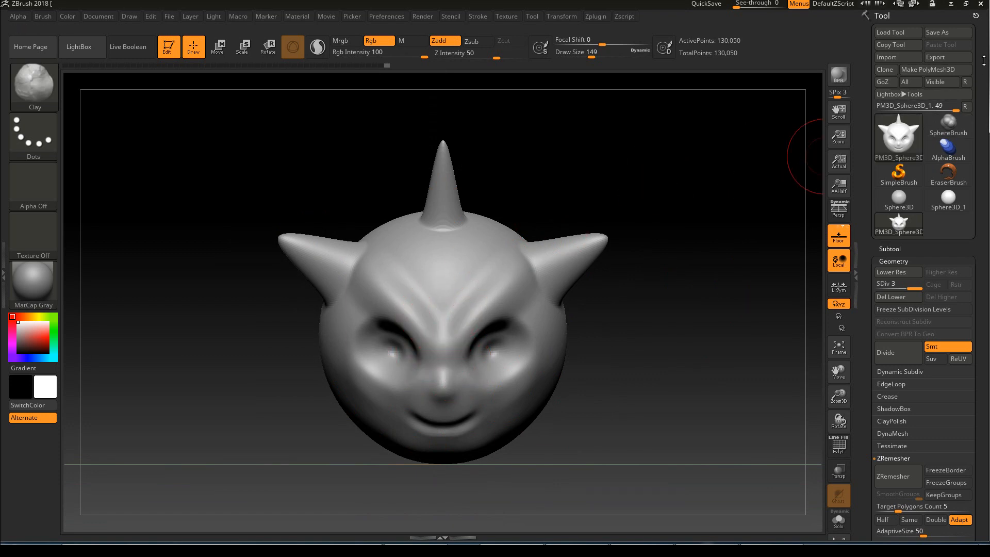
# Save the horned head as a ZTool (*.ztl) file named aa on the desktop.
pyautogui.click(957, 33)
pyautogui.click(57, 88)
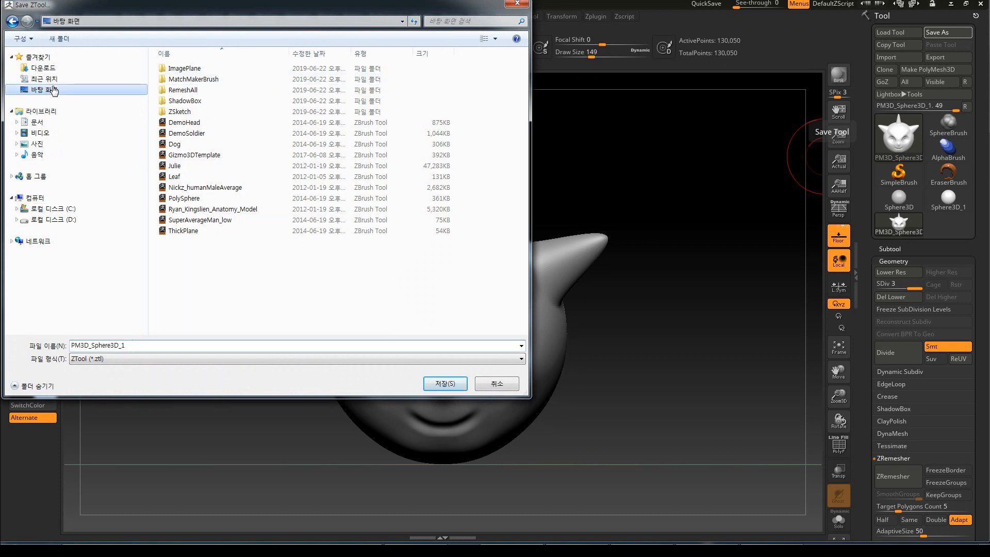
pyautogui.click(147, 344)
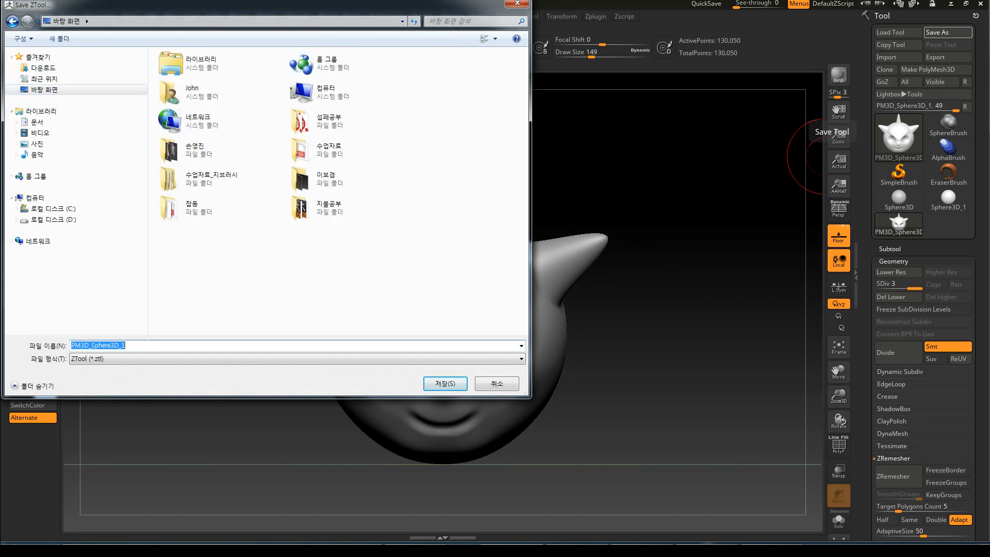
pyautogui.write('aa')
pyautogui.click(103, 363)
pyautogui.click(104, 360)
pyautogui.click(104, 361)
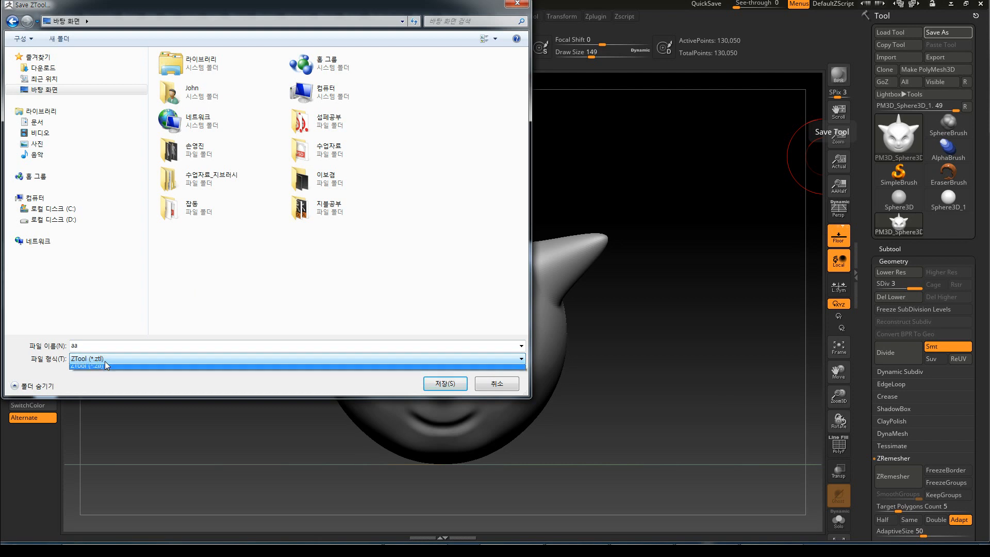
pyautogui.click(97, 382)
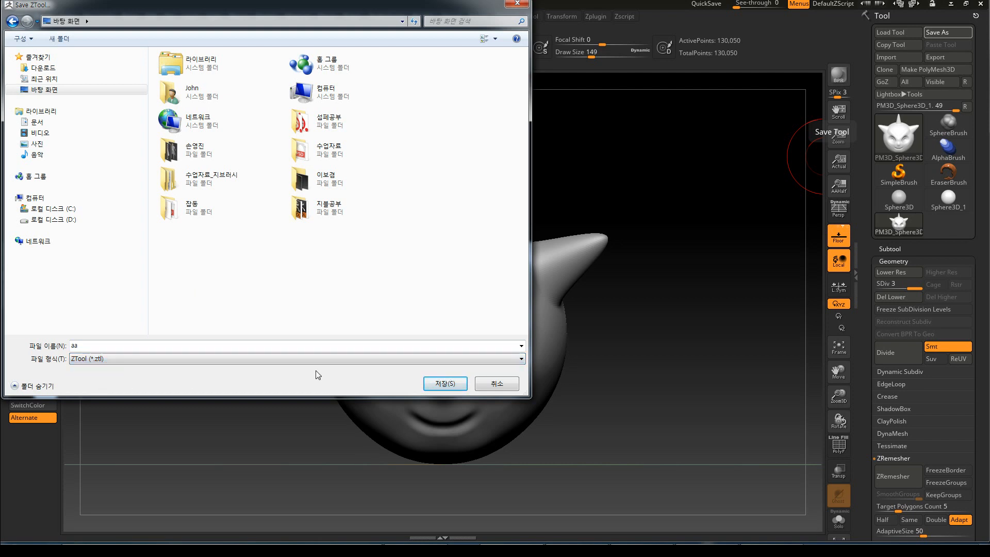
pyautogui.click(441, 384)
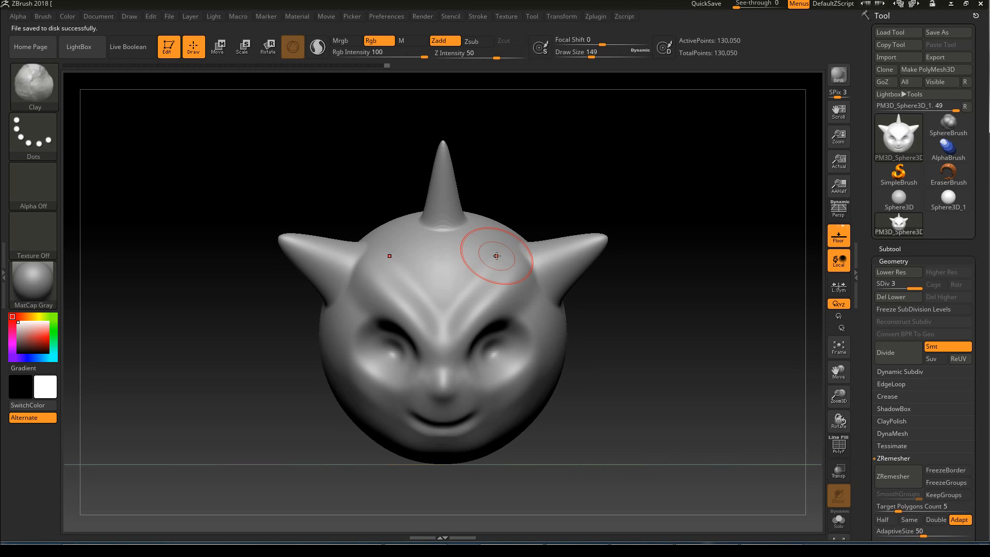
pyautogui.press('shift')
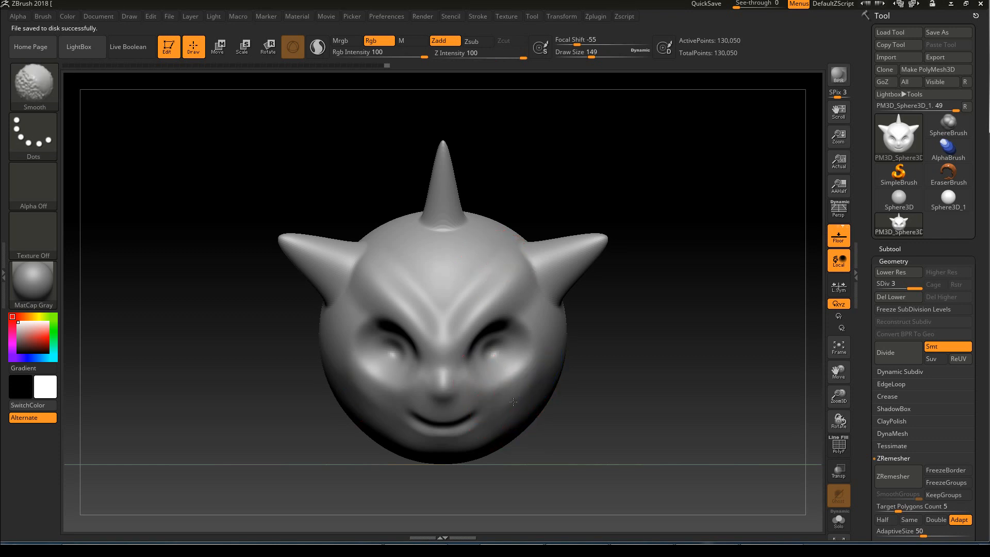
pyautogui.press('shift')
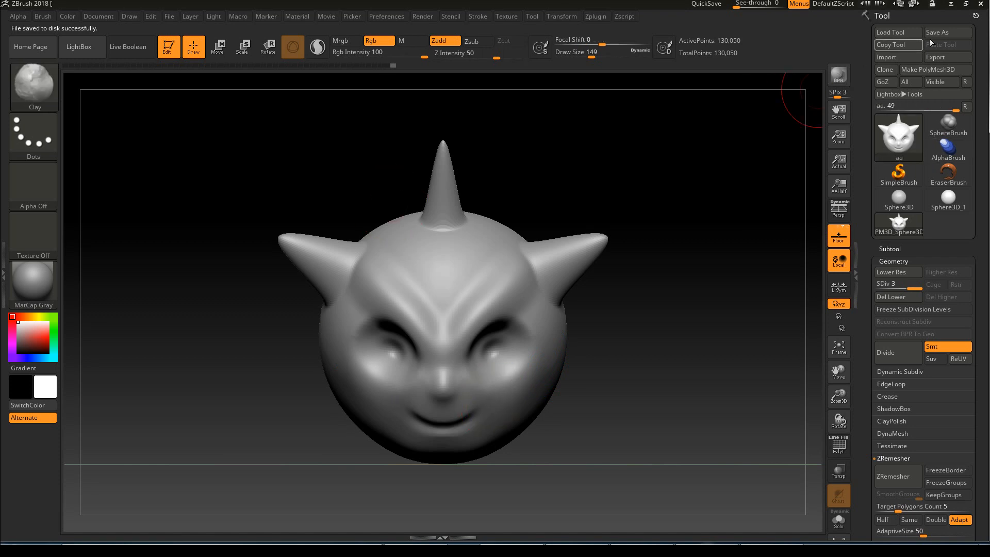
# Fully initialize ZBrush, clearing all custom tools and document data.
pyautogui.click(403, 19)
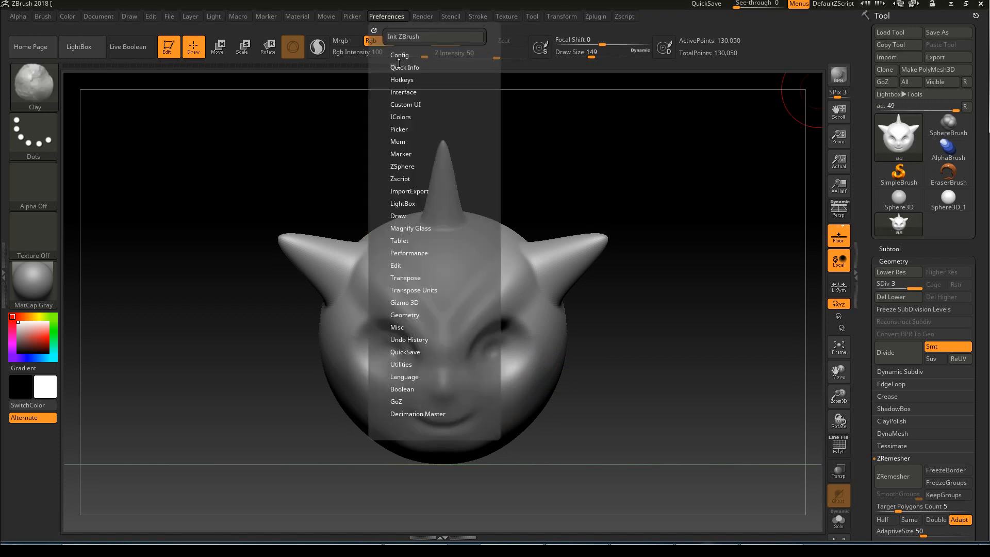
pyautogui.click(409, 37)
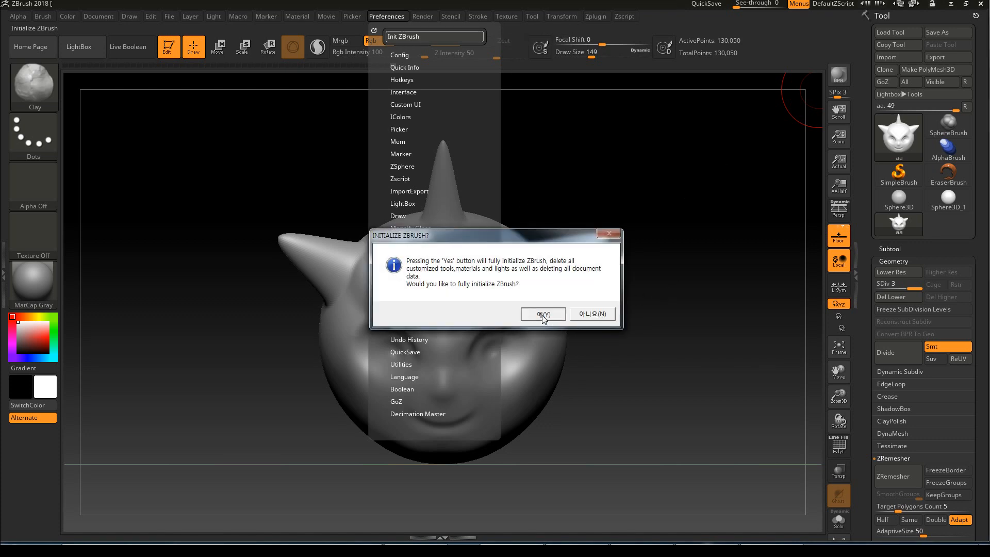
pyautogui.click(542, 313)
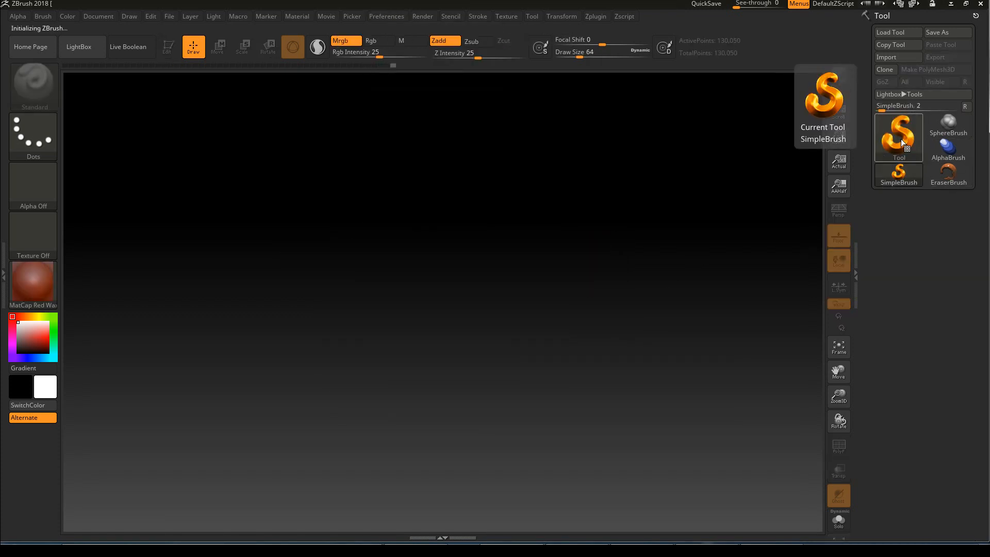
# Load the saved aa tool file from the desktop.
pyautogui.click(900, 136)
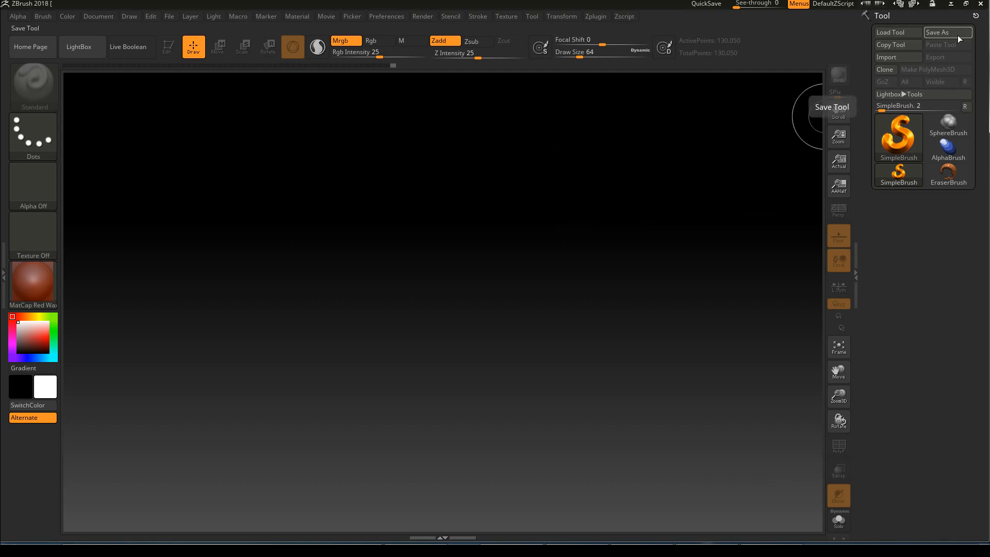
pyautogui.click(898, 33)
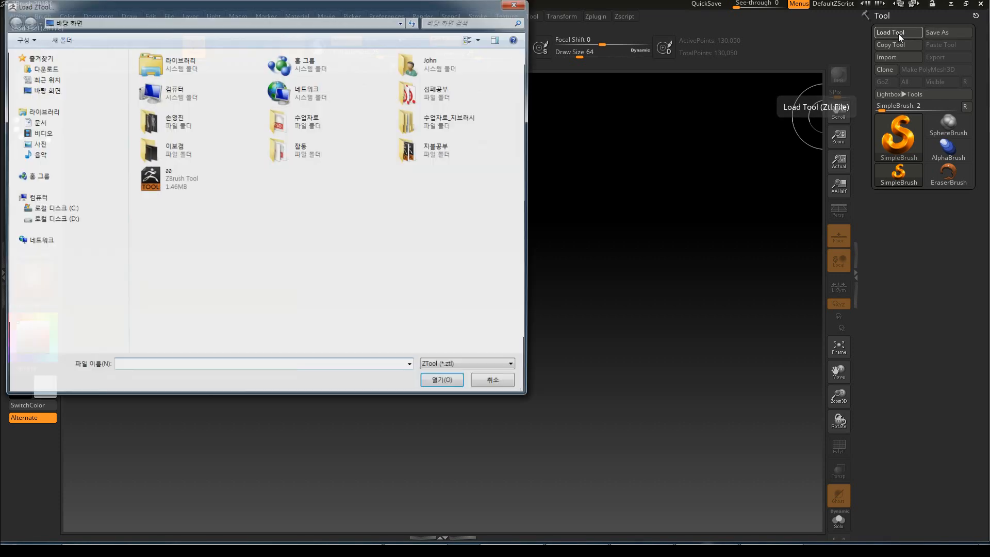
pyautogui.click(184, 184)
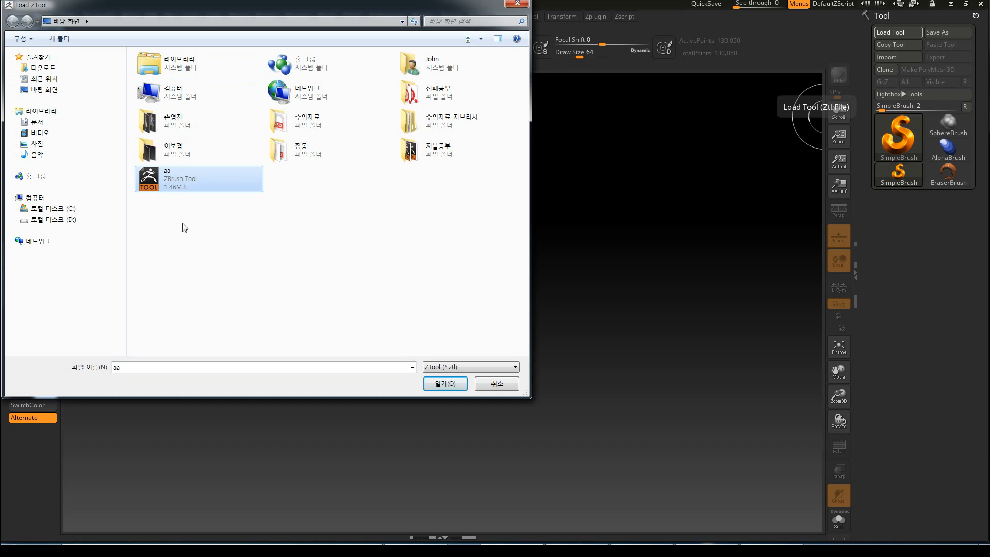
pyautogui.click(436, 384)
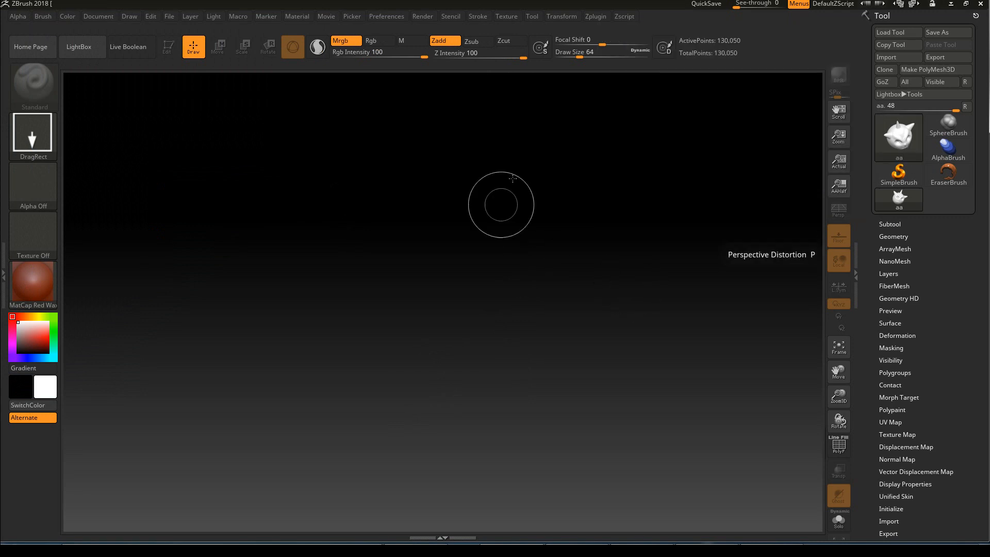
# Place several copies of the loaded head across the canvas and clear them all.
pyautogui.moveTo(407, 227); pyautogui.dragTo(499, 378)
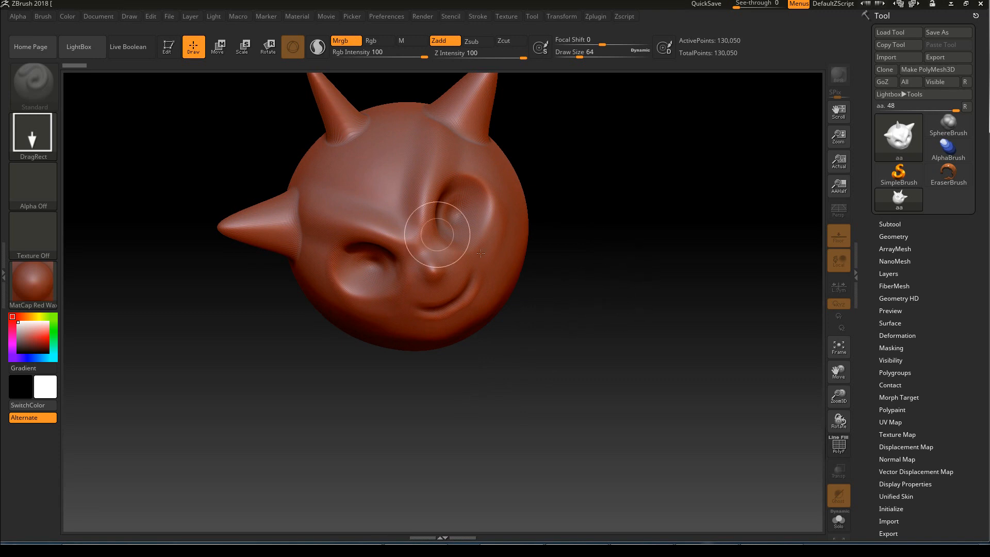
pyautogui.moveTo(576, 242); pyautogui.dragTo(621, 363)
pyautogui.moveTo(501, 333); pyautogui.dragTo(508, 448)
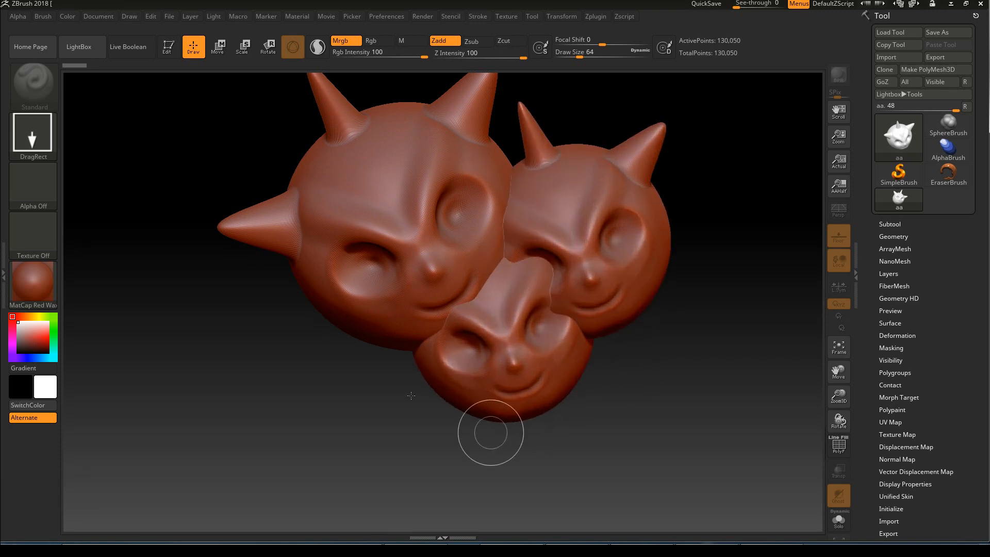
pyautogui.moveTo(226, 322); pyautogui.dragTo(260, 402)
pyautogui.moveTo(603, 331); pyautogui.dragTo(684, 364)
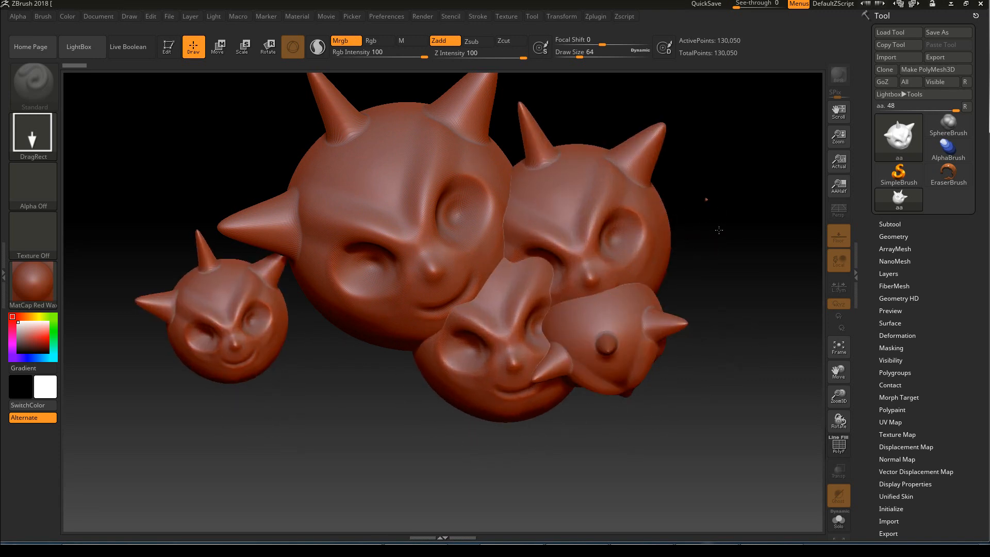
pyautogui.moveTo(712, 205); pyautogui.dragTo(736, 294)
pyautogui.hotkey('ctrl', 'n')
# Draw a single large head on the empty canvas and make it editable in Edit mode, undoing the test stroke.
pyautogui.moveTo(413, 265); pyautogui.dragTo(492, 441)
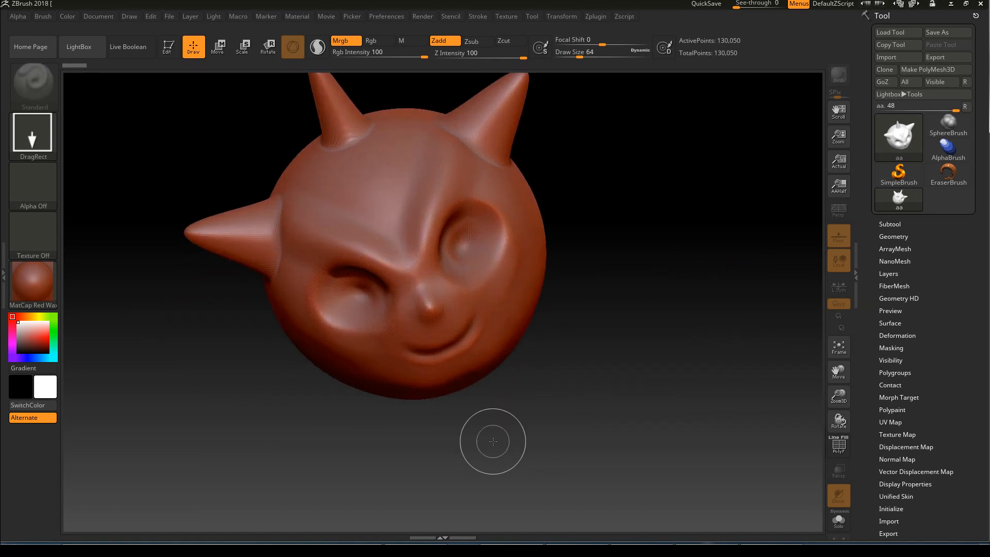
pyautogui.click(174, 57)
pyautogui.moveTo(623, 249)
pyautogui.mouseDown()
pyautogui.moveTo(636, 247)
pyautogui.moveTo(616, 238)
pyautogui.moveTo(659, 221)
pyautogui.moveTo(640, 206)
pyautogui.mouseUp()
pyautogui.moveTo(612, 251)
pyautogui.mouseDown()
pyautogui.moveTo(652, 267)
pyautogui.moveTo(625, 270)
pyautogui.mouseUp()
pyautogui.moveTo(504, 212)
pyautogui.mouseDown()
pyautogui.moveTo(479, 231)
pyautogui.moveTo(496, 224)
pyautogui.mouseUp()
pyautogui.hotkey('ctrl', 'z')
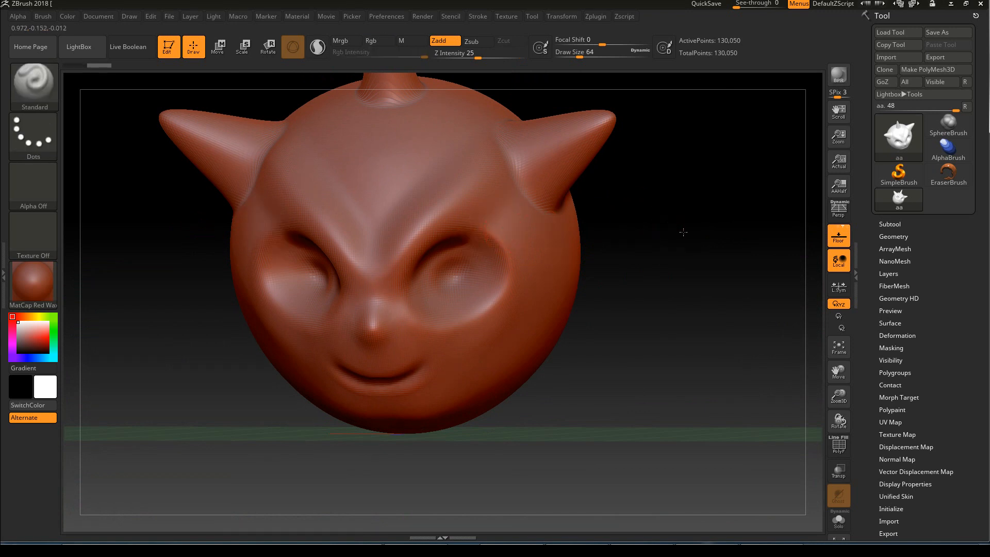
# Sculpt mirrored ridges on the forehead, above the eyes, on the cheeks and between the brows with the Standard brush at draw size 64.
pyautogui.moveTo(683, 232); pyautogui.dragTo(694, 227)
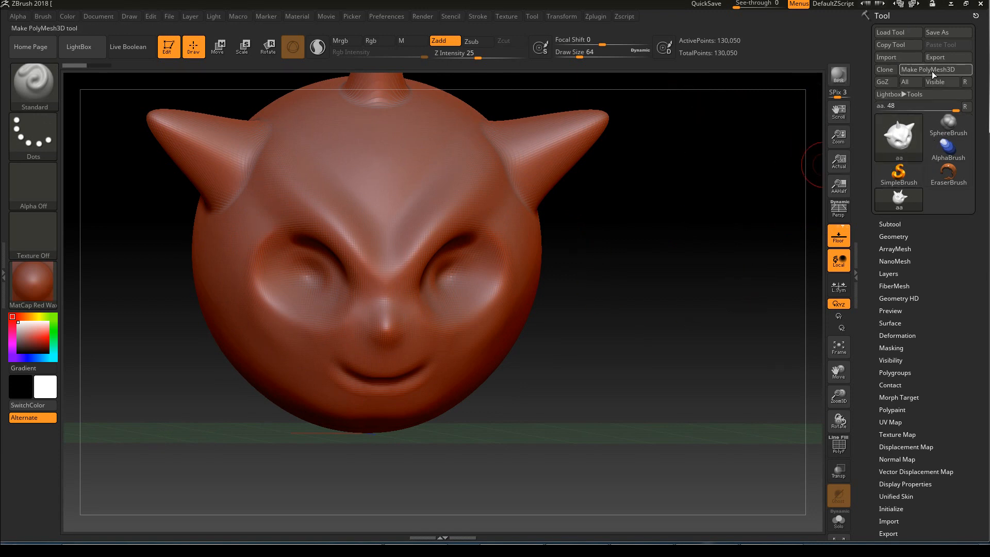
pyautogui.moveTo(650, 199); pyautogui.dragTo(673, 192)
pyautogui.keyDown('alt'); pyautogui.moveTo(630, 223); pyautogui.dragTo(572, 190); pyautogui.keyUp('alt')
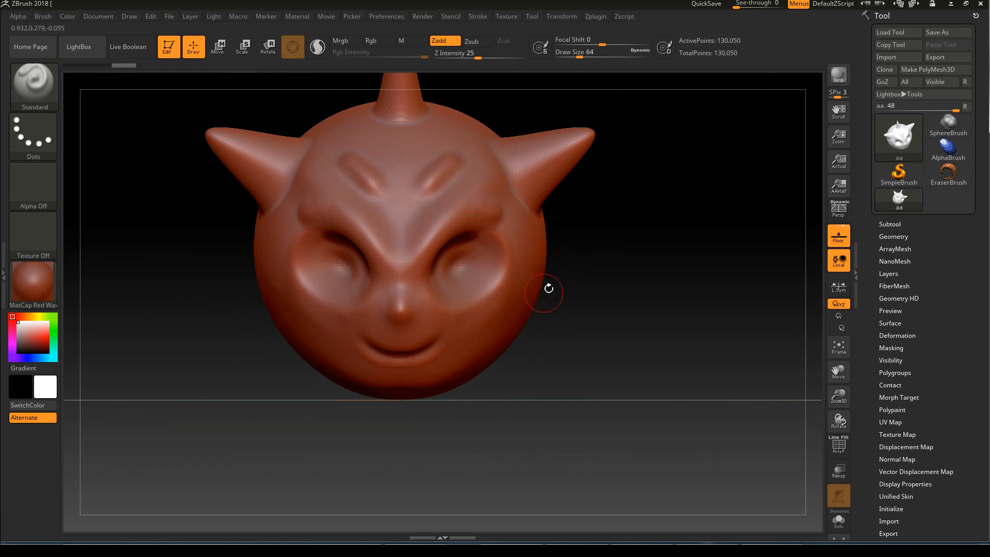
pyautogui.moveTo(551, 304); pyautogui.dragTo(357, 409)
pyautogui.keyDown('shift'); pyautogui.moveTo(589, 294); pyautogui.dragTo(602, 197); pyautogui.keyUp('shift')
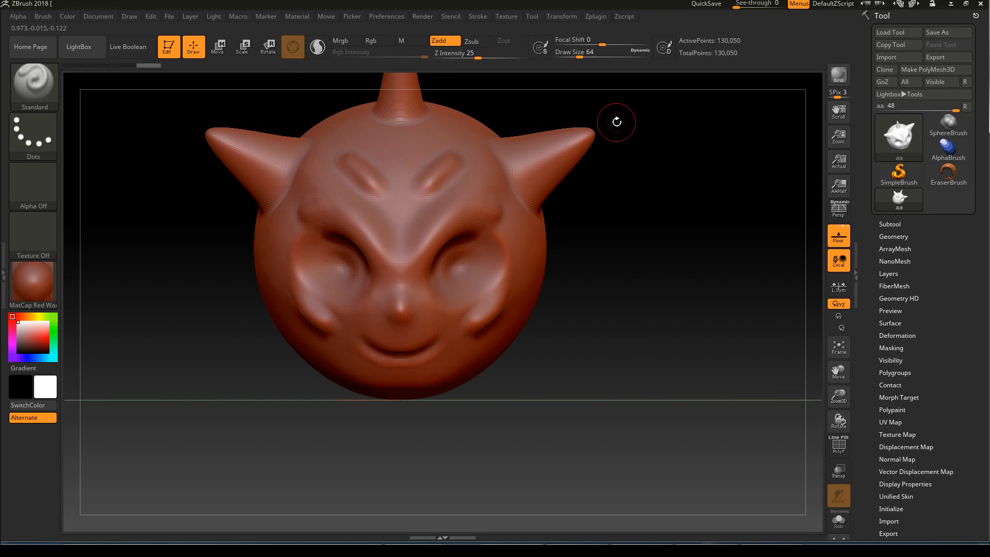
pyautogui.moveTo(592, 283); pyautogui.dragTo(697, 210)
pyautogui.moveTo(336, 256); pyautogui.dragTo(325, 284)
pyautogui.moveTo(426, 282); pyautogui.dragTo(389, 380)
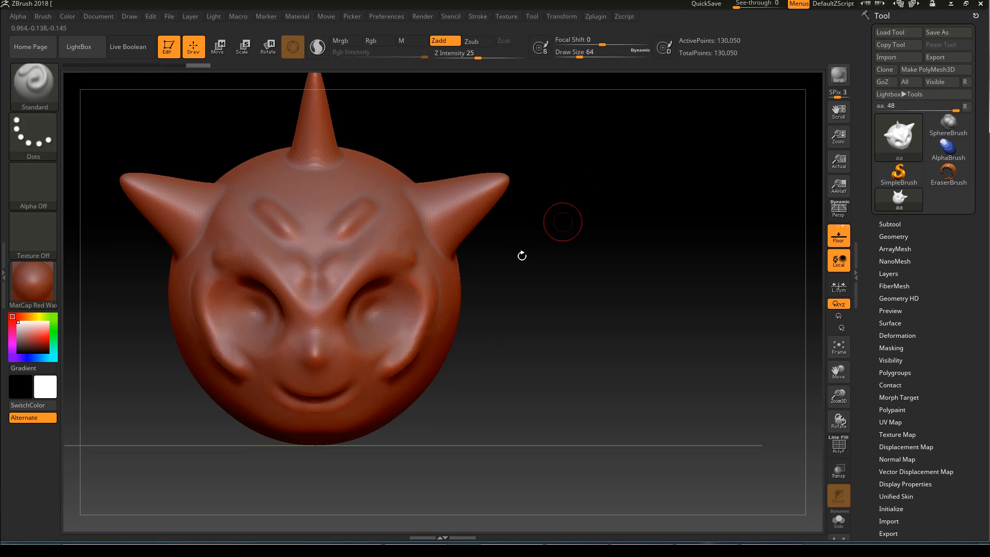
# Switch to the File Explorer window showing the 강좌 folder on drive D.
pyautogui.moveTo(579, 227); pyautogui.dragTo(623, 238)
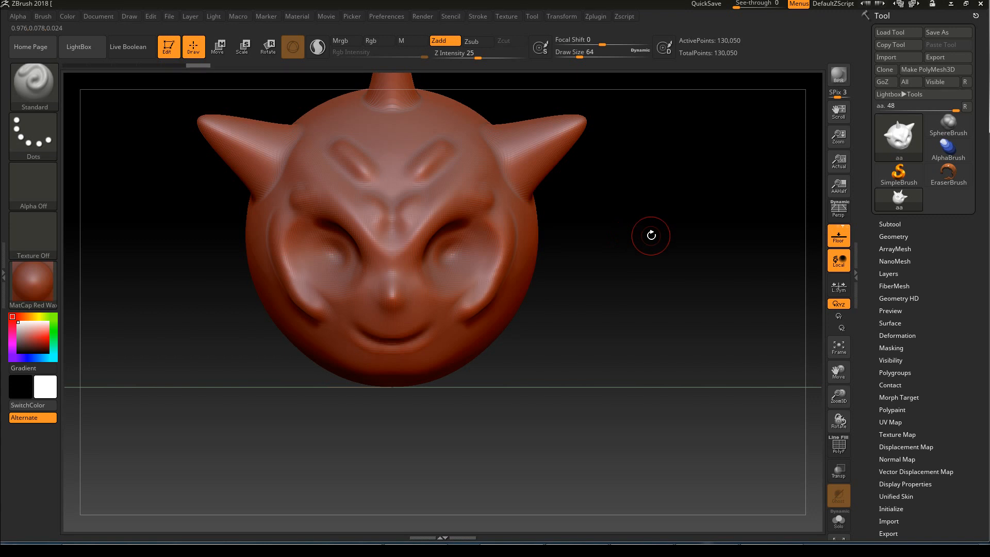
pyautogui.hotkey('alt', 'Tab')
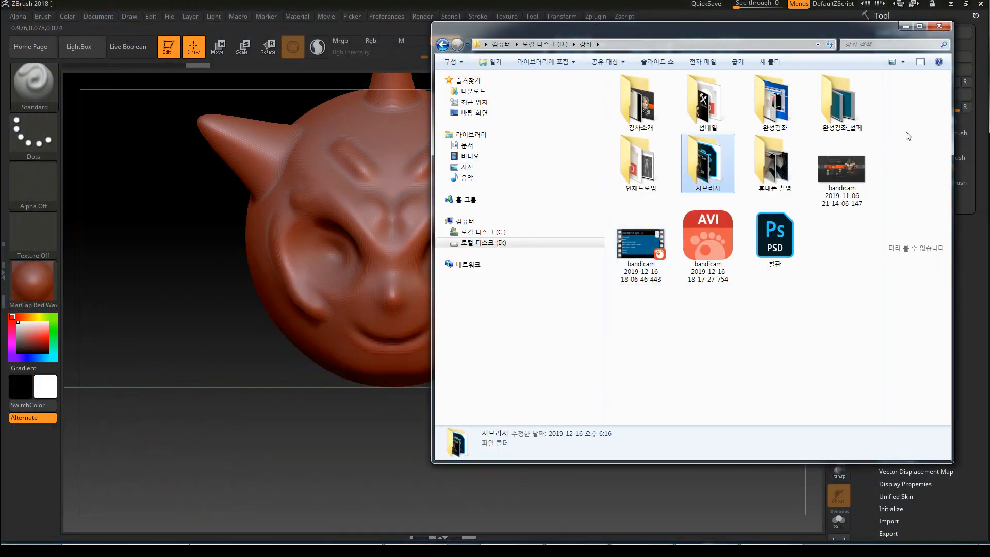